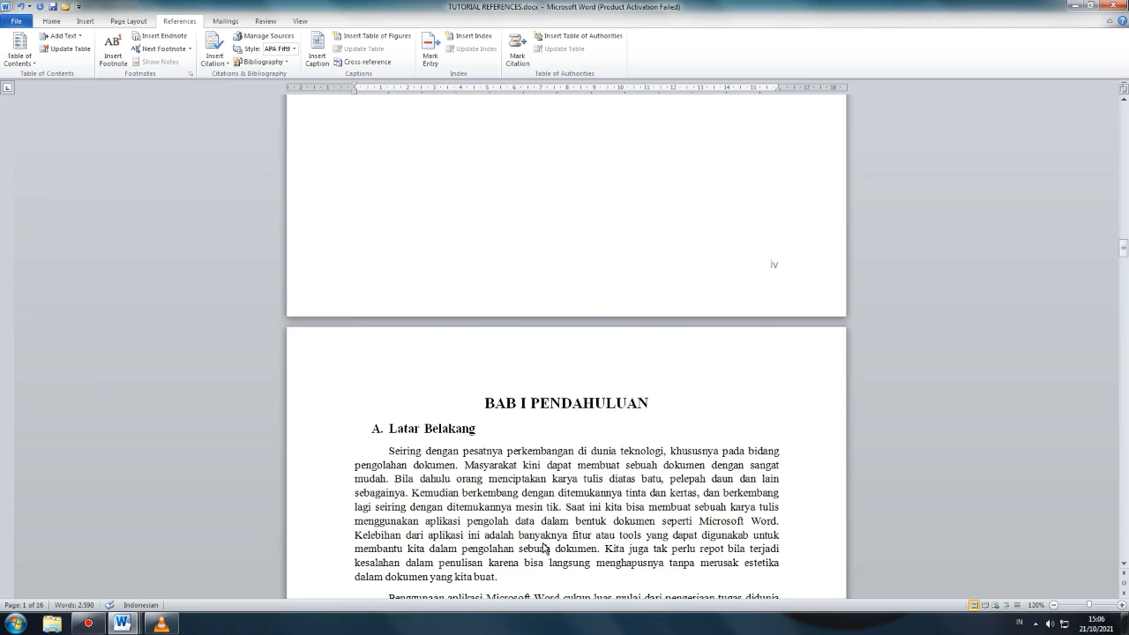
Scroll down through the report to the DAFTAR ISI page.
{"action": "scroll", "coordinate": [544, 548], "scroll_direction": "down", "scroll_amount": 15}
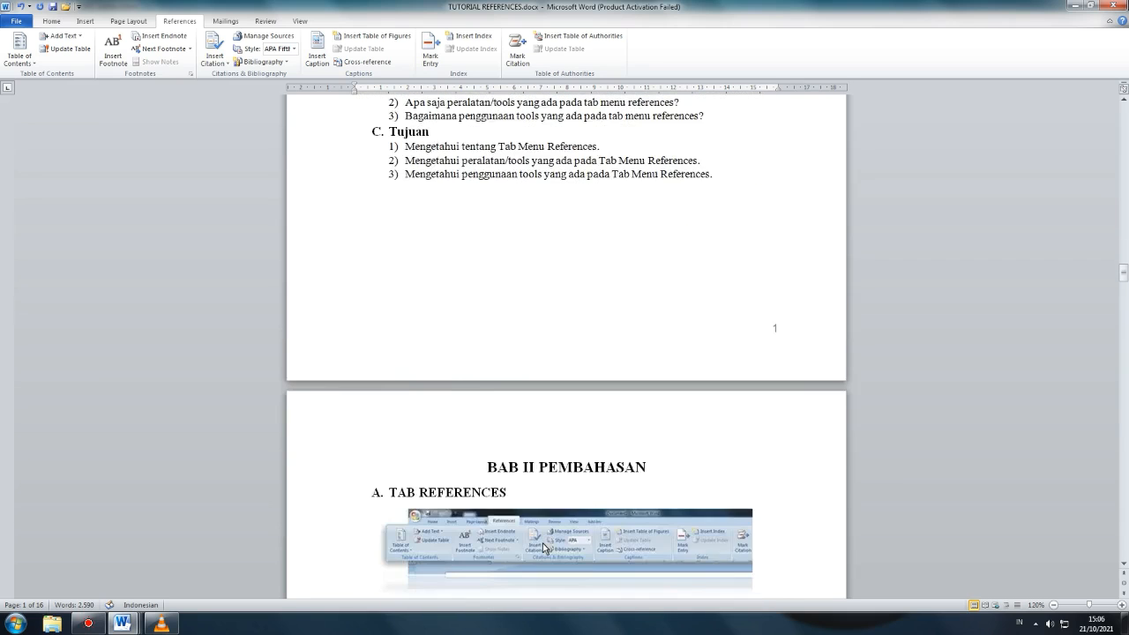
{"action": "scroll", "coordinate": [544, 547], "scroll_direction": "down", "scroll_amount": 5}
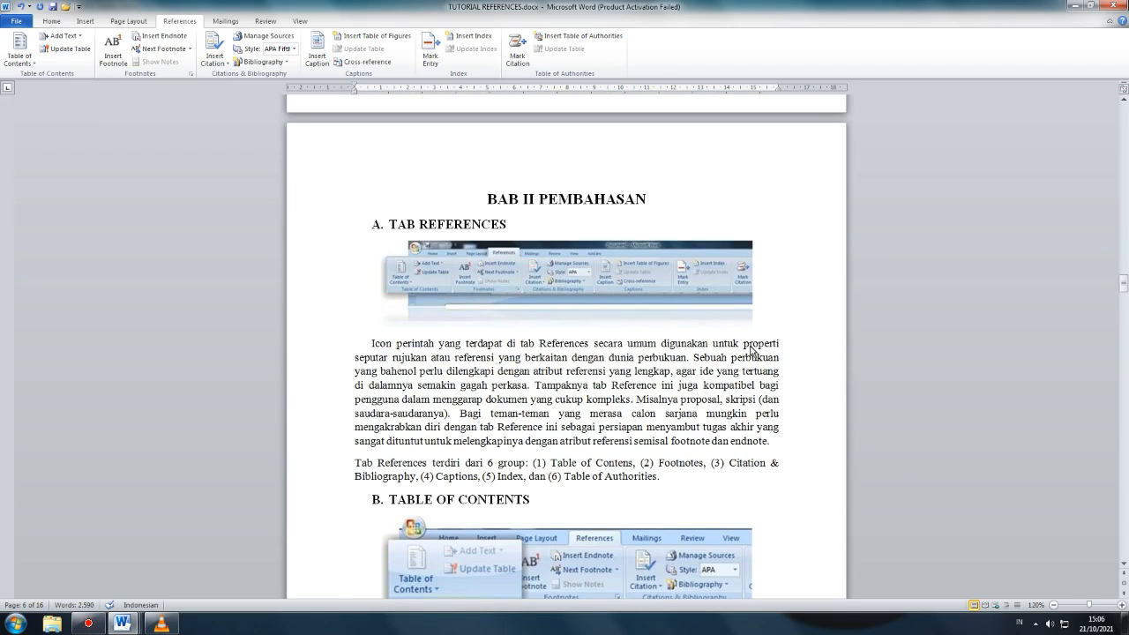
{"action": "scroll", "coordinate": [751, 350], "scroll_direction": "down", "scroll_amount": 1}
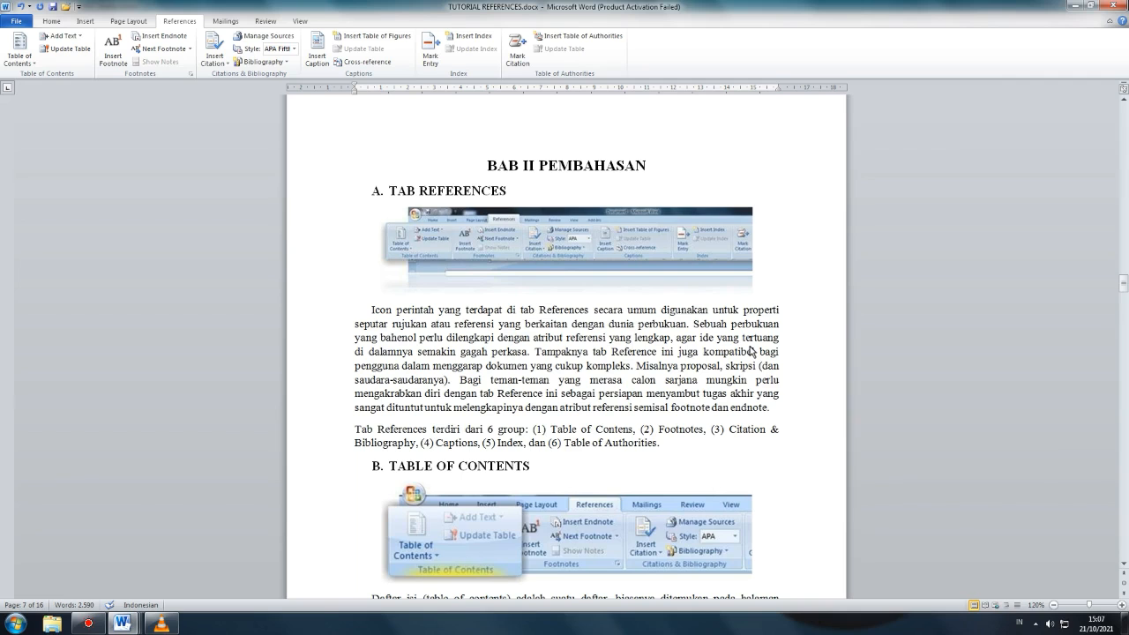
{"action": "scroll", "coordinate": [578, 408], "scroll_direction": "down", "scroll_amount": 1}
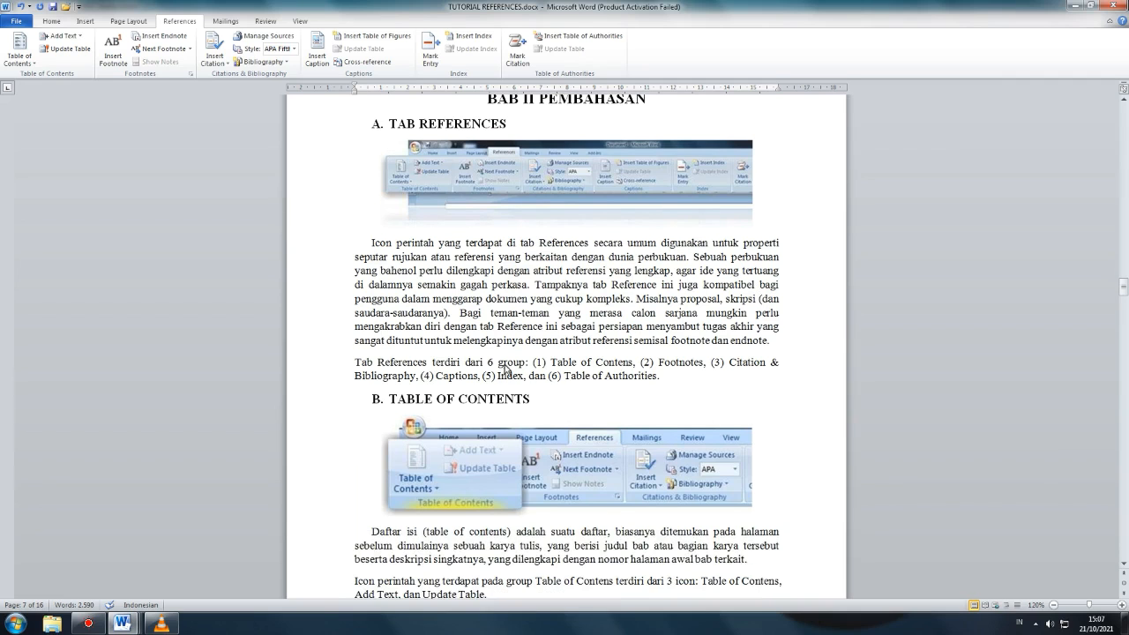
{"action": "scroll", "coordinate": [554, 374], "scroll_direction": "down", "scroll_amount": 2}
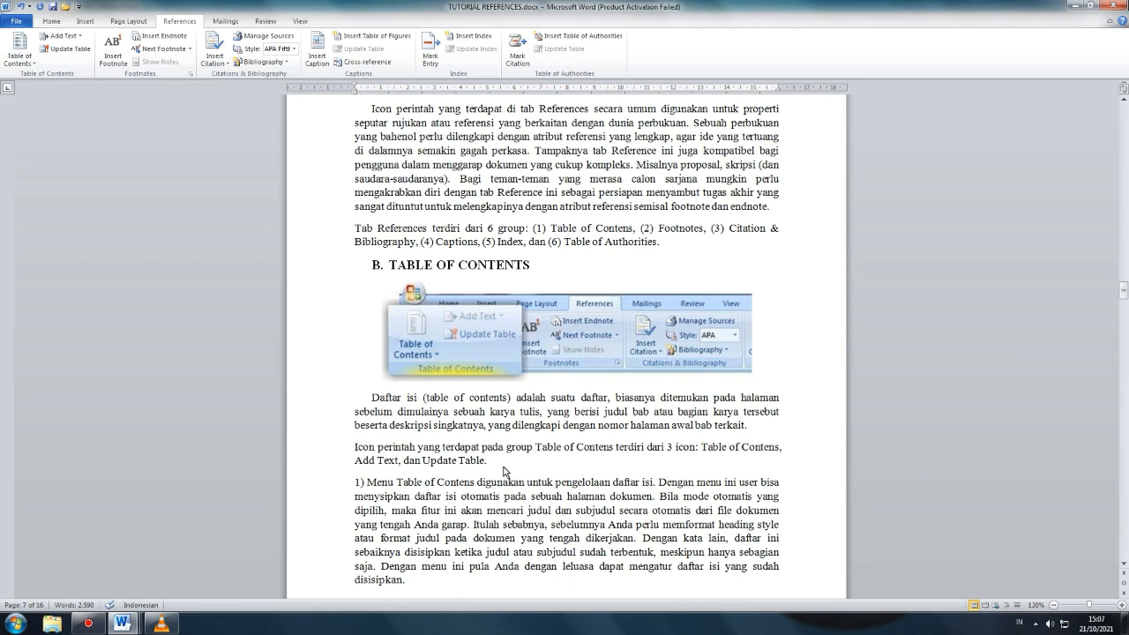
{"action": "scroll", "coordinate": [503, 472], "scroll_direction": "down", "scroll_amount": 3}
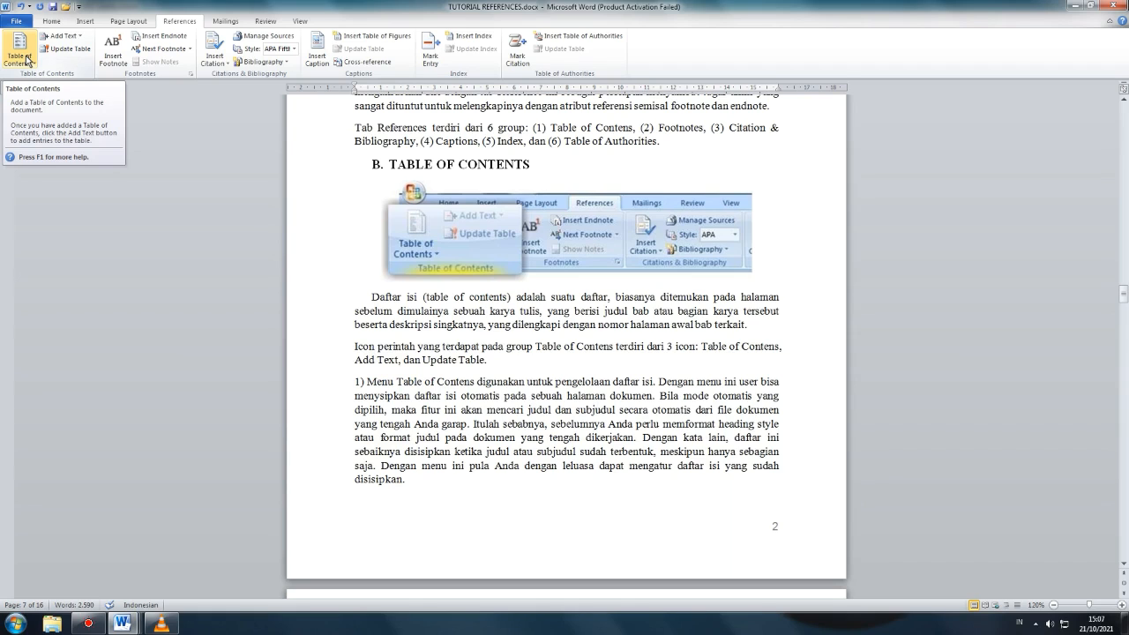
{"action": "scroll", "coordinate": [26, 60], "scroll_direction": "down", "scroll_amount": 1}
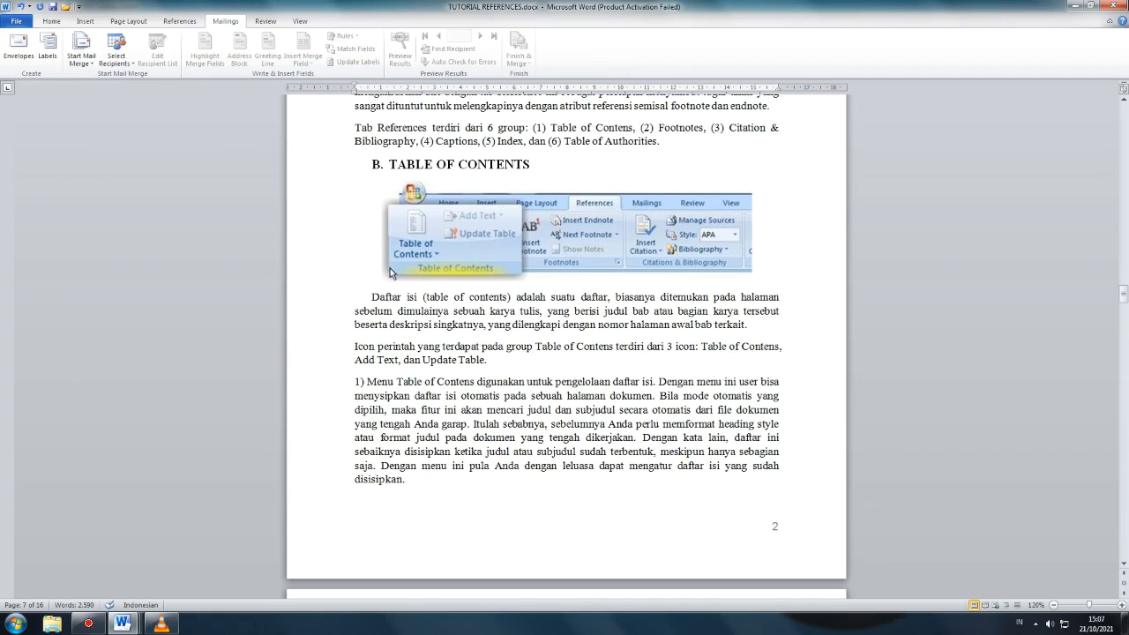
{"action": "scroll", "coordinate": [380, 309], "scroll_direction": "down", "scroll_amount": 1}
{"action": "scroll", "coordinate": [374, 308], "scroll_direction": "down", "scroll_amount": 1}
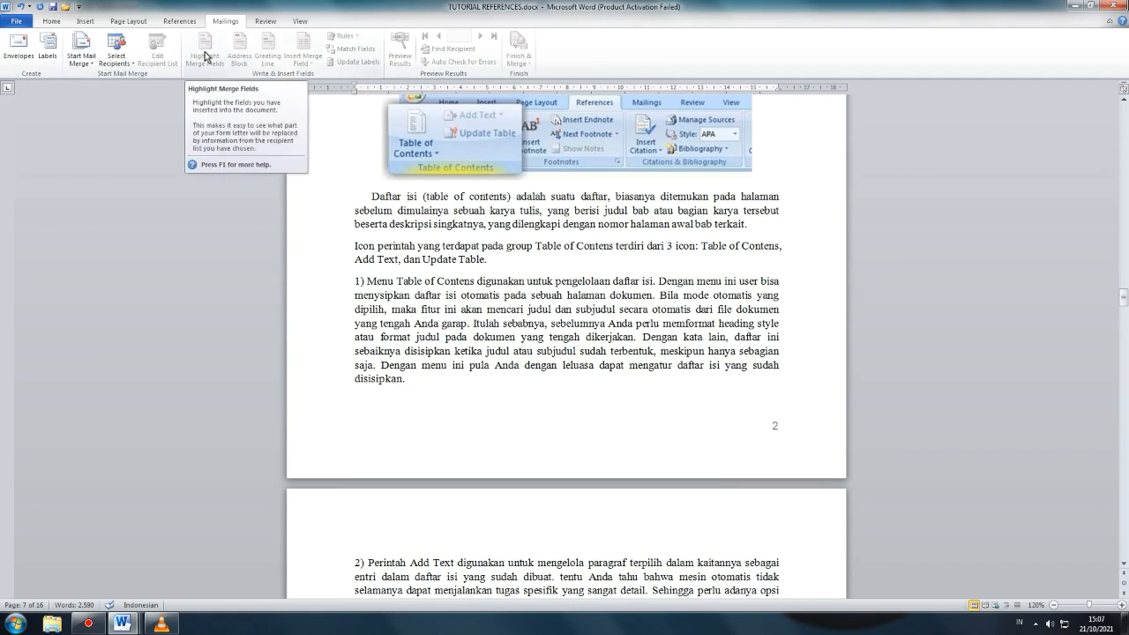
{"action": "scroll", "coordinate": [206, 56], "scroll_direction": "up", "scroll_amount": 1}
{"action": "scroll", "coordinate": [607, 371], "scroll_direction": "down", "scroll_amount": 3}
{"action": "scroll", "coordinate": [607, 370], "scroll_direction": "down", "scroll_amount": 4}
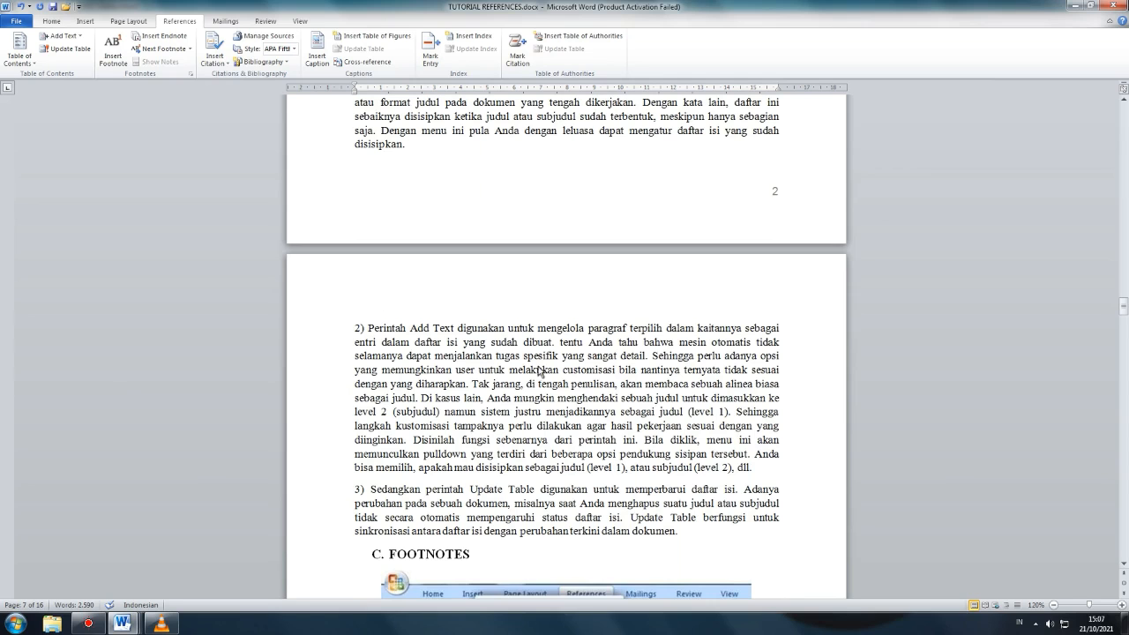
{"action": "scroll", "coordinate": [589, 390], "scroll_direction": "down", "scroll_amount": 3}
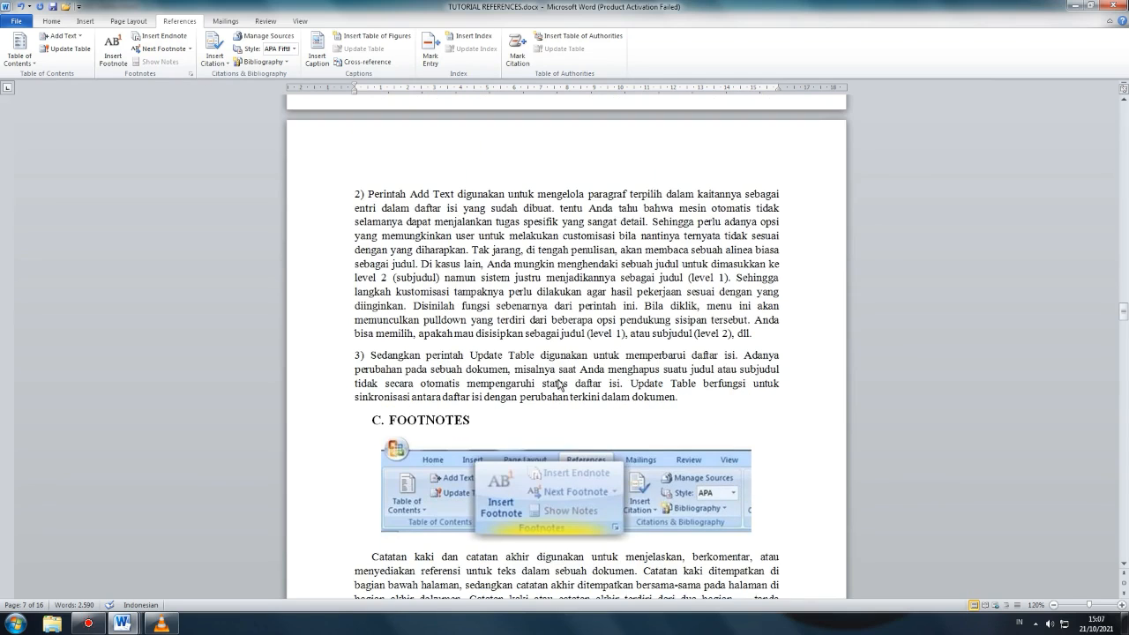
{"action": "left_click", "coordinate": [69, 37]}
{"action": "left_click", "coordinate": [104, 134]}
{"action": "scroll", "coordinate": [537, 377], "scroll_direction": "up", "scroll_amount": 15}
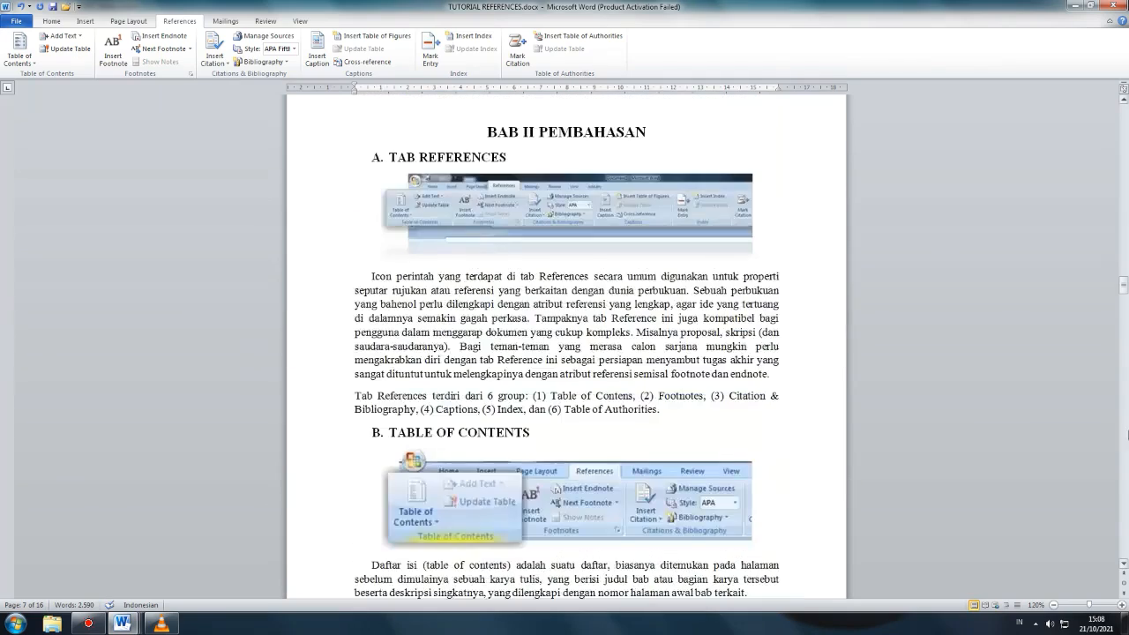
{"action": "left_click_drag", "start_coordinate": [1124, 287], "coordinate": [1087, 183]}
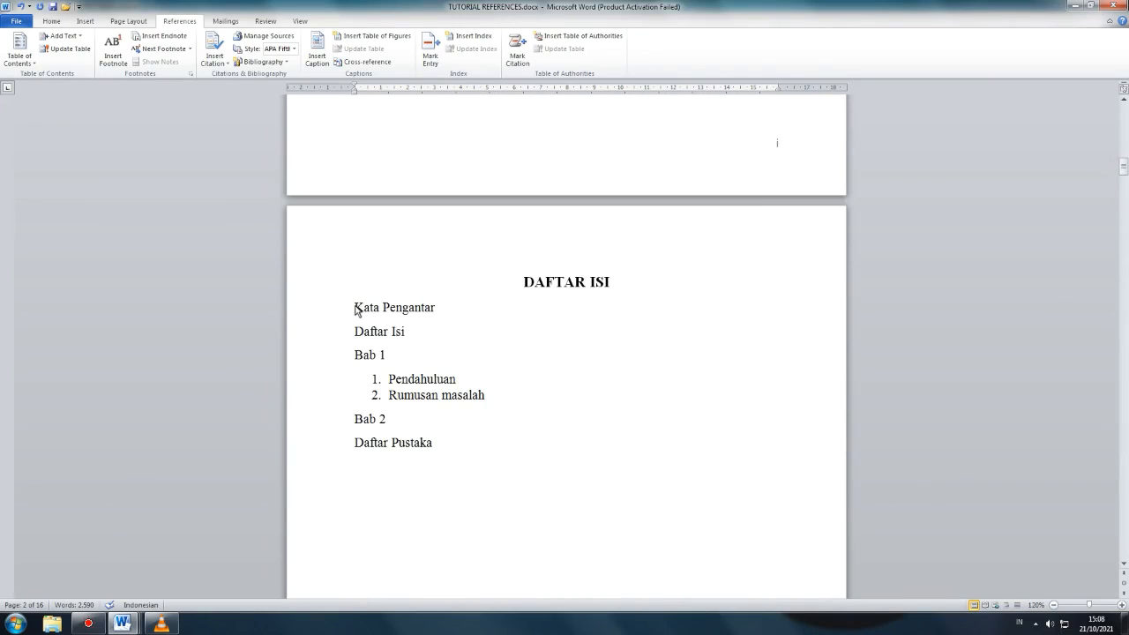
Delete the typed contents list under DAFTAR ISI, restoring the heading after deleting it too.
{"action": "left_click_drag", "start_coordinate": [356, 308], "coordinate": [484, 443]}
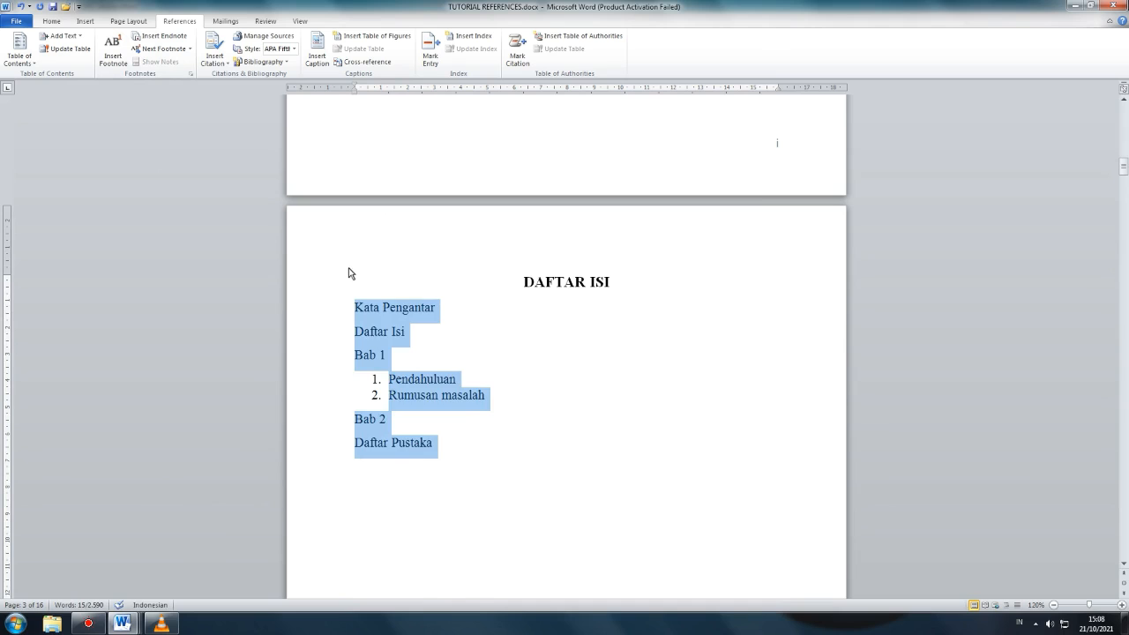
{"action": "key", "text": "Delete"}
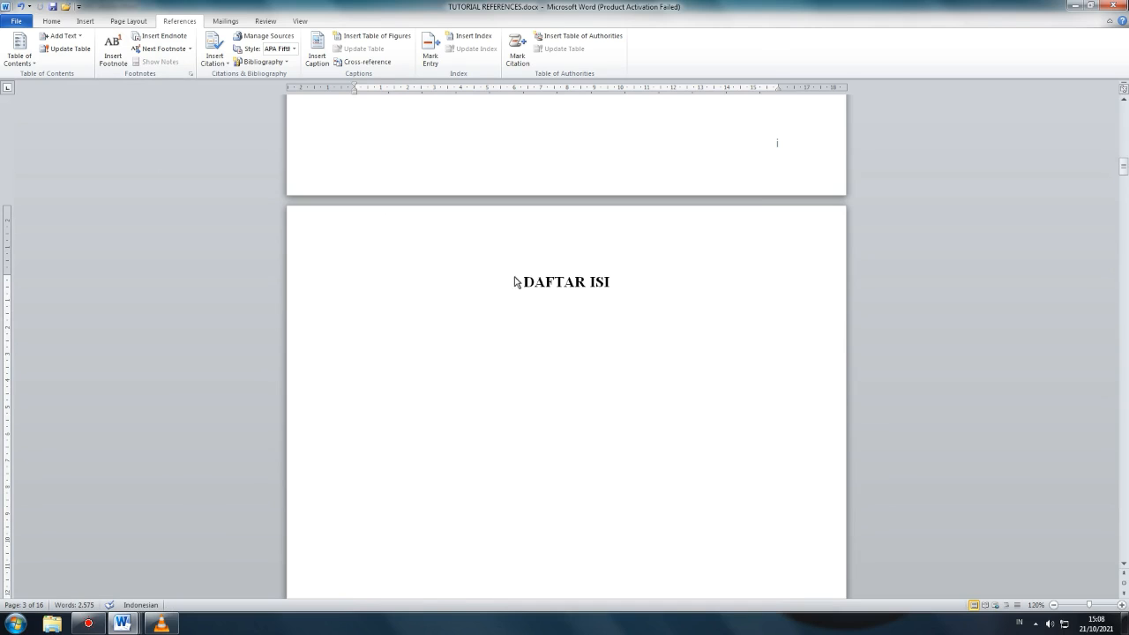
{"action": "left_click_drag", "start_coordinate": [524, 284], "coordinate": [613, 344]}
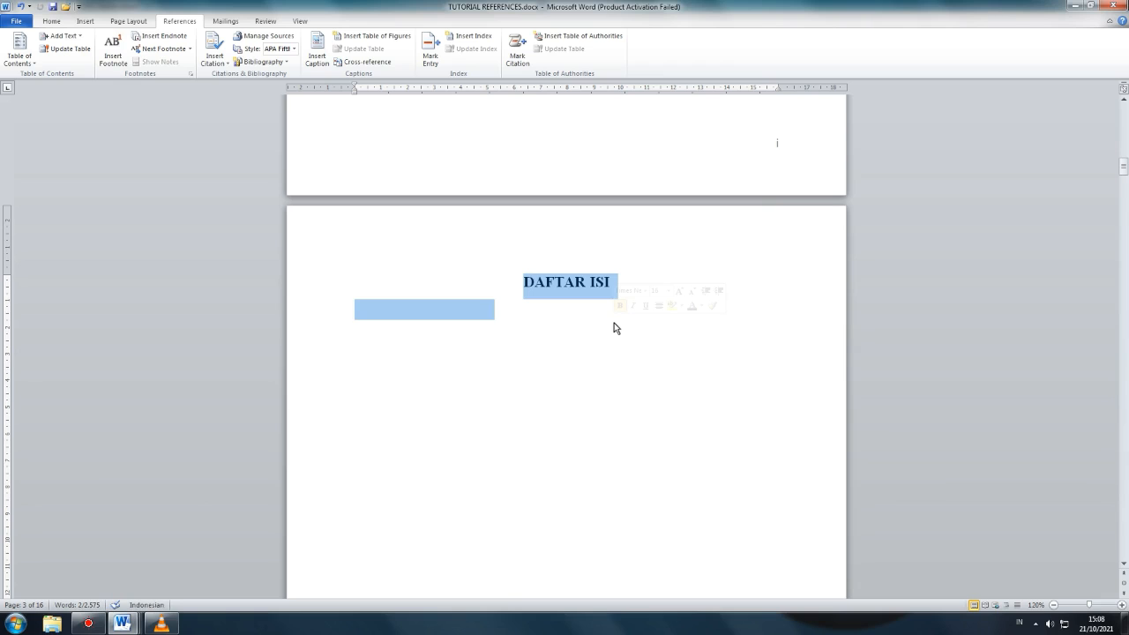
{"action": "key", "text": "Delete"}
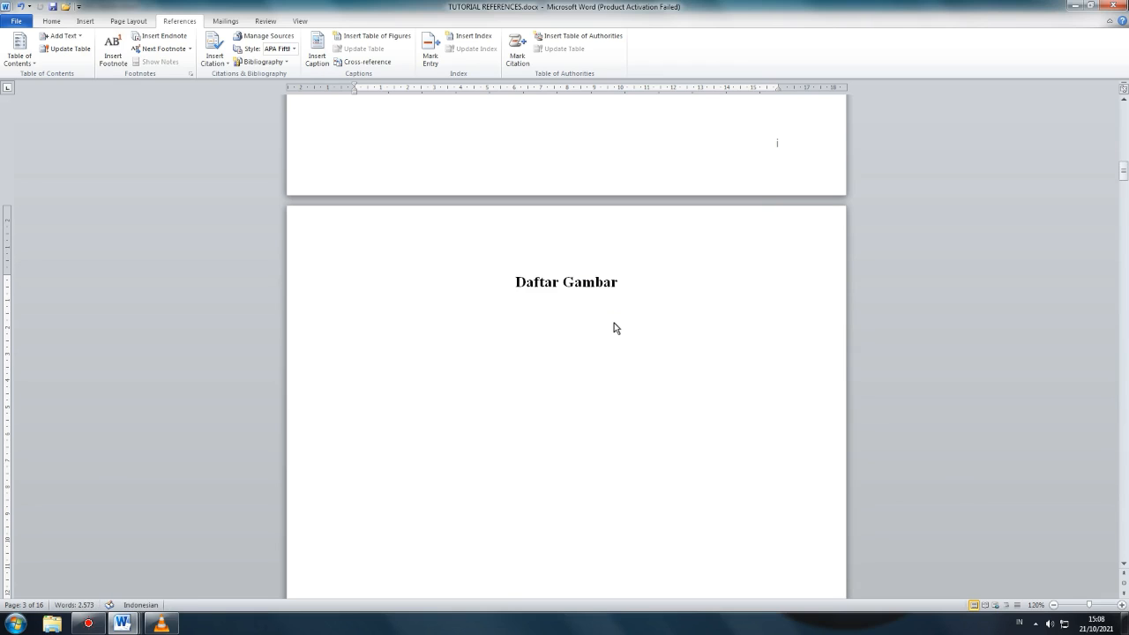
{"action": "key", "text": "ctrl+z"}
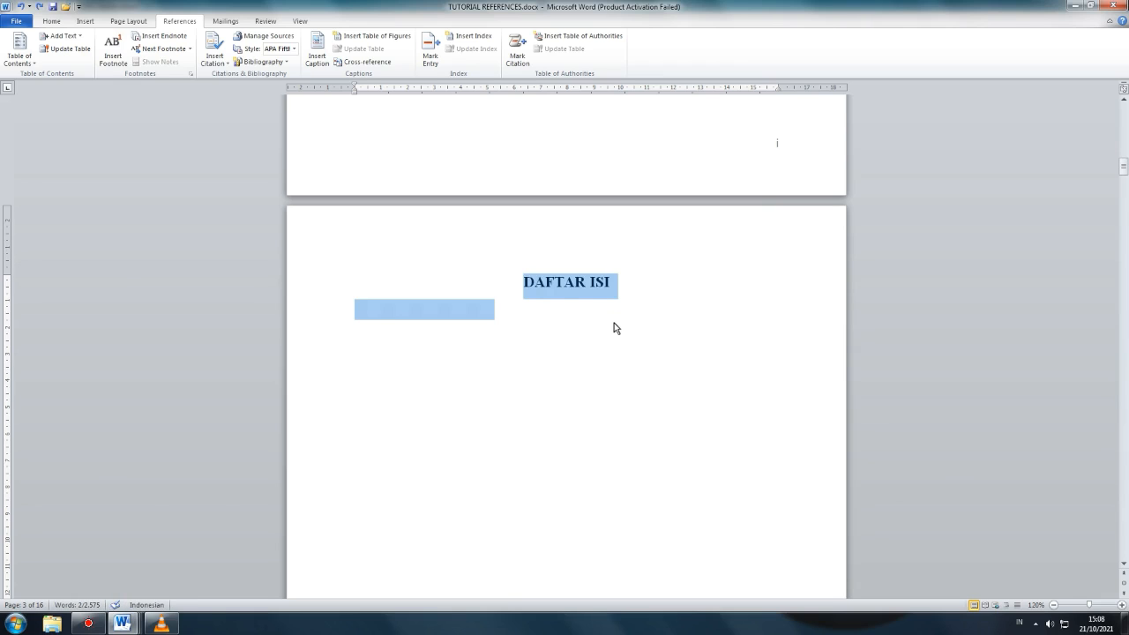
{"action": "left_click", "coordinate": [614, 322]}
{"action": "left_click", "coordinate": [426, 290]}
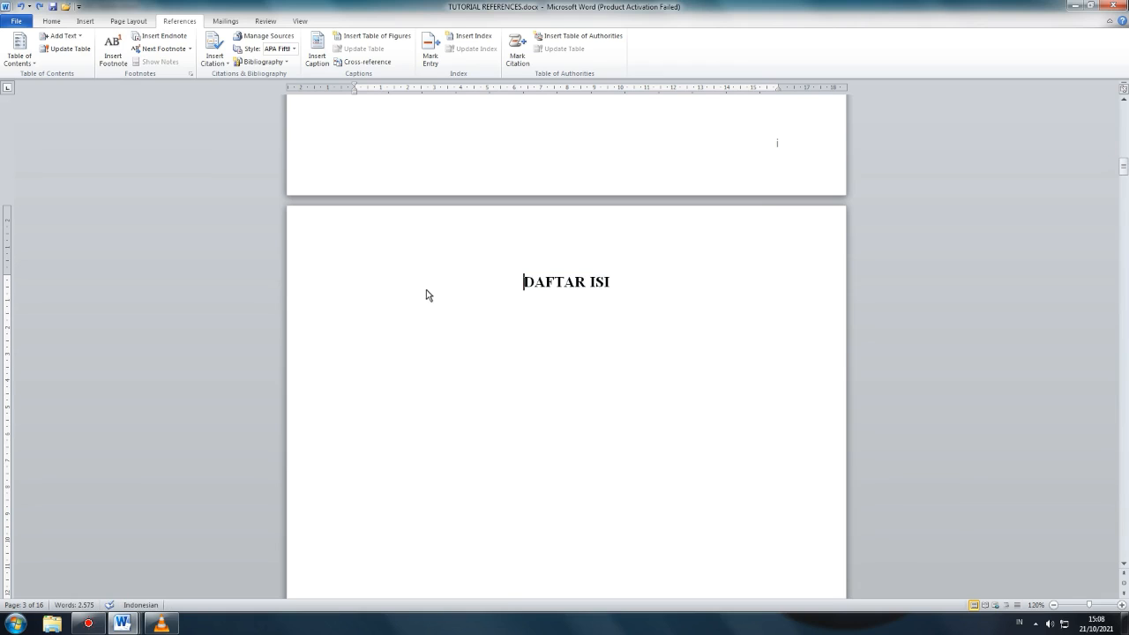
{"action": "key", "text": "ctrl+z"}
{"action": "key", "text": "ctrl+y"}
Mark the KATA PENGANTAR heading as a level 1 contents entry.
{"action": "scroll", "coordinate": [358, 273], "scroll_direction": "up", "scroll_amount": 10}
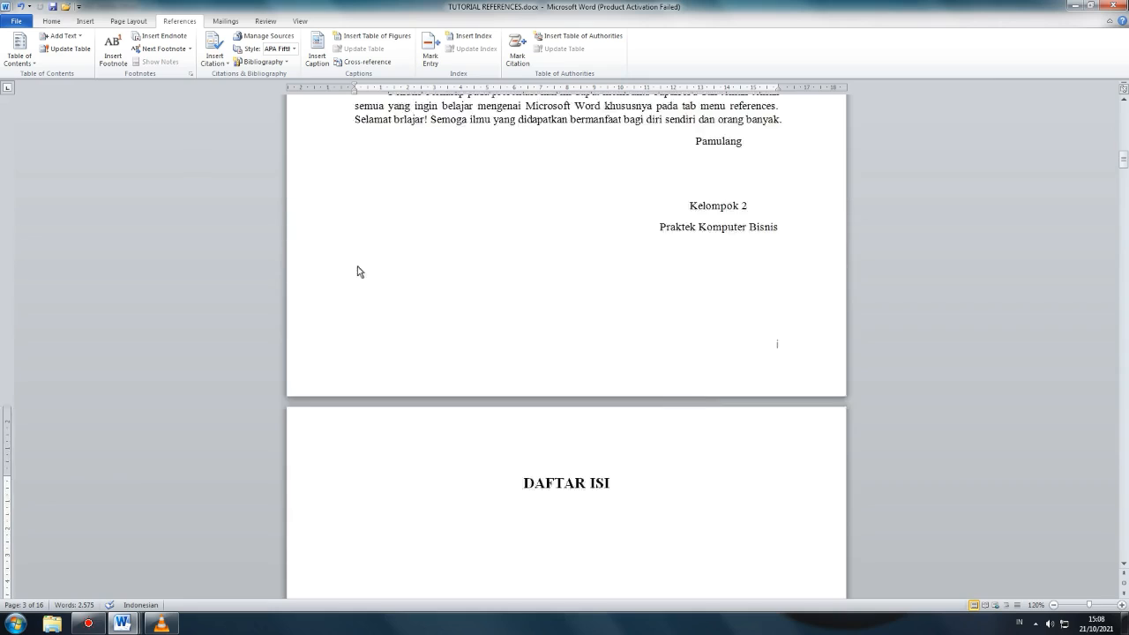
{"action": "scroll", "coordinate": [1036, 327], "scroll_direction": "down", "scroll_amount": 10}
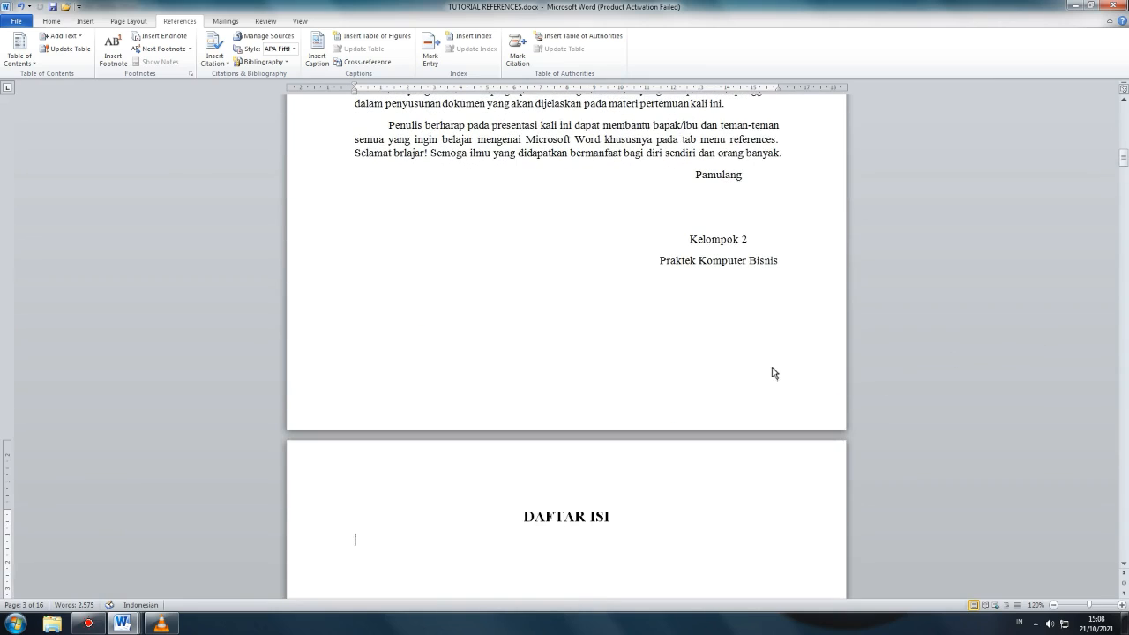
{"action": "scroll", "coordinate": [779, 377], "scroll_direction": "up", "scroll_amount": 6}
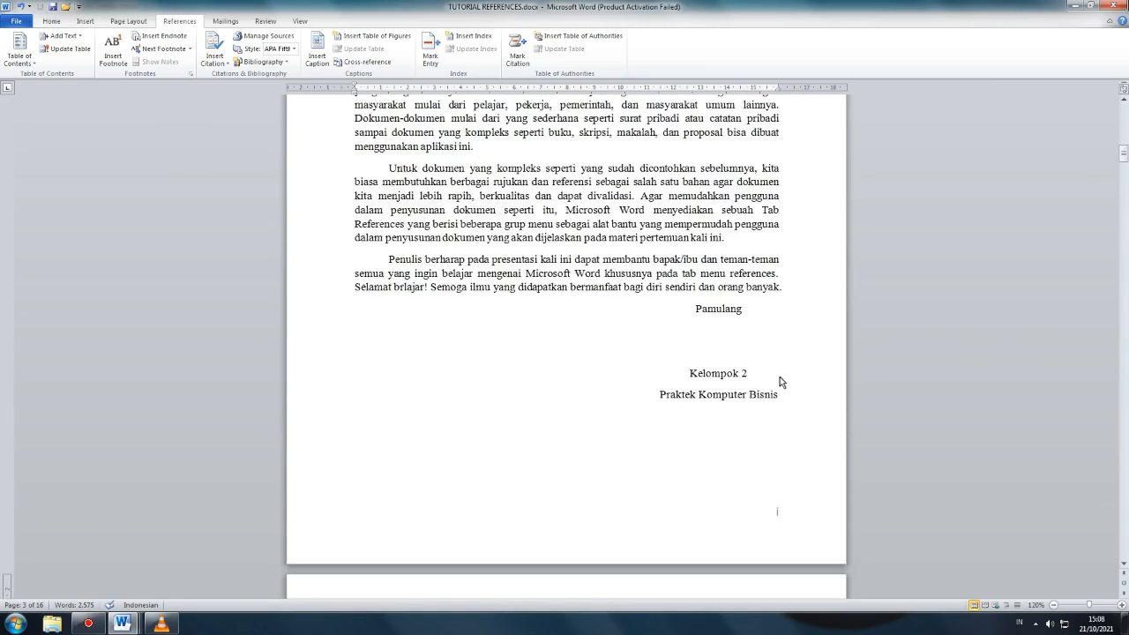
{"action": "scroll", "coordinate": [782, 366], "scroll_direction": "down", "scroll_amount": 13}
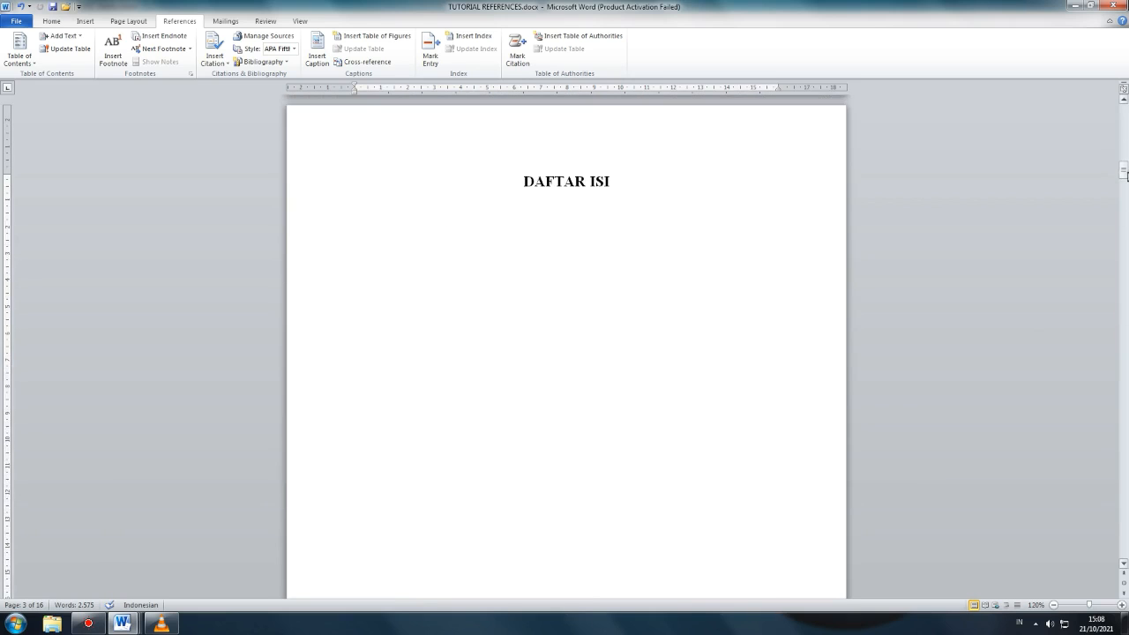
{"action": "scroll", "coordinate": [1070, 171], "scroll_direction": "down", "scroll_amount": 20}
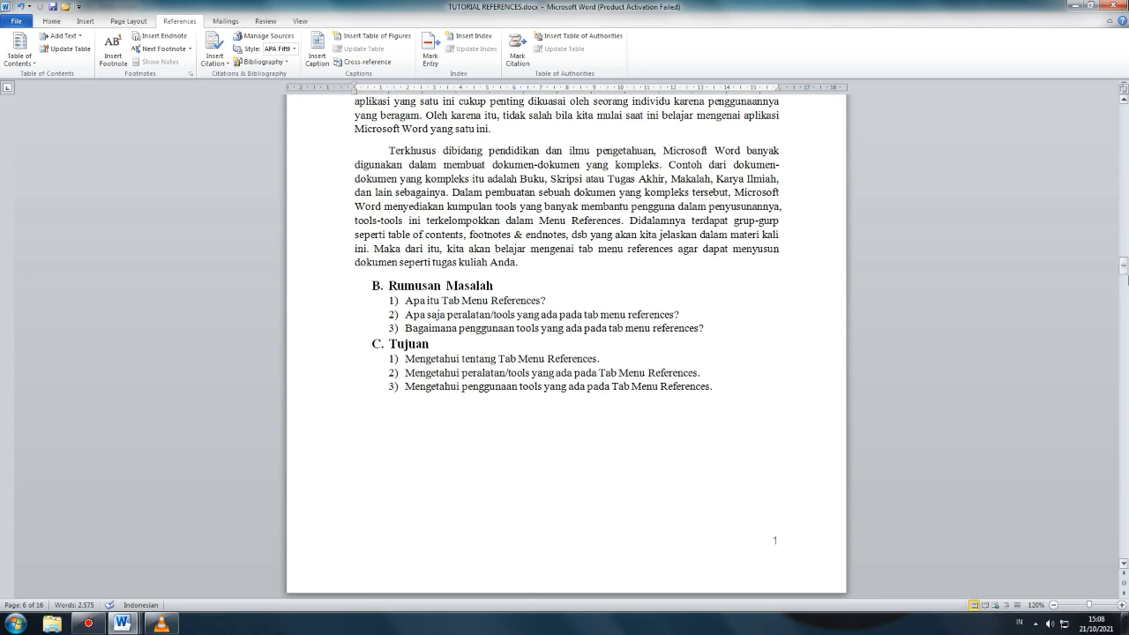
{"action": "left_click_drag", "start_coordinate": [1122, 265], "coordinate": [1126, 145]}
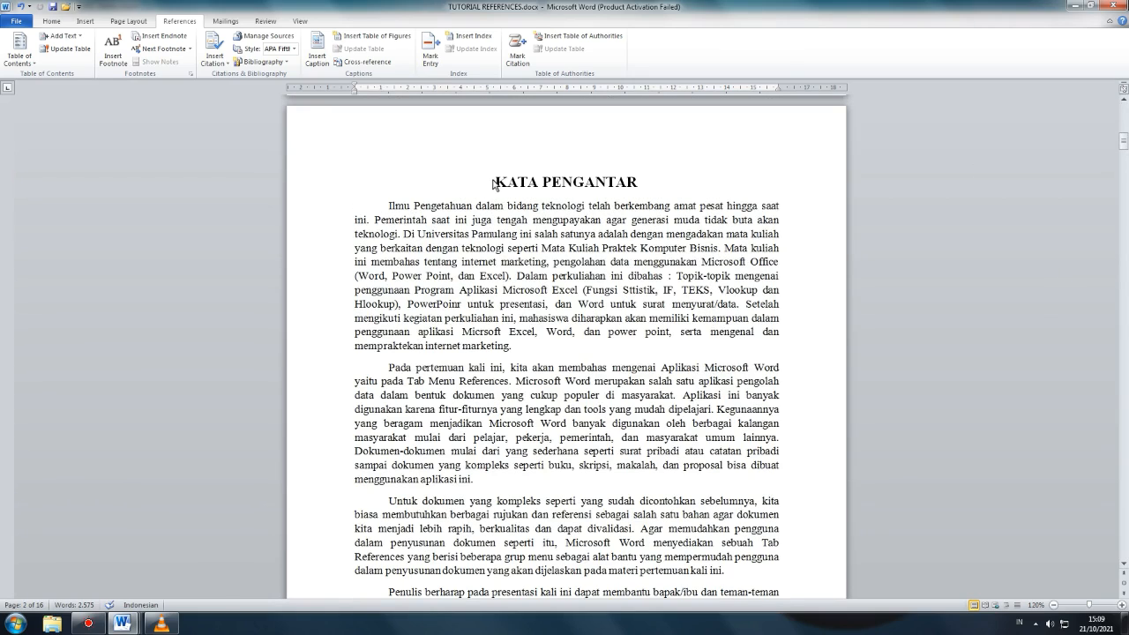
{"action": "left_click_drag", "start_coordinate": [496, 184], "coordinate": [637, 188]}
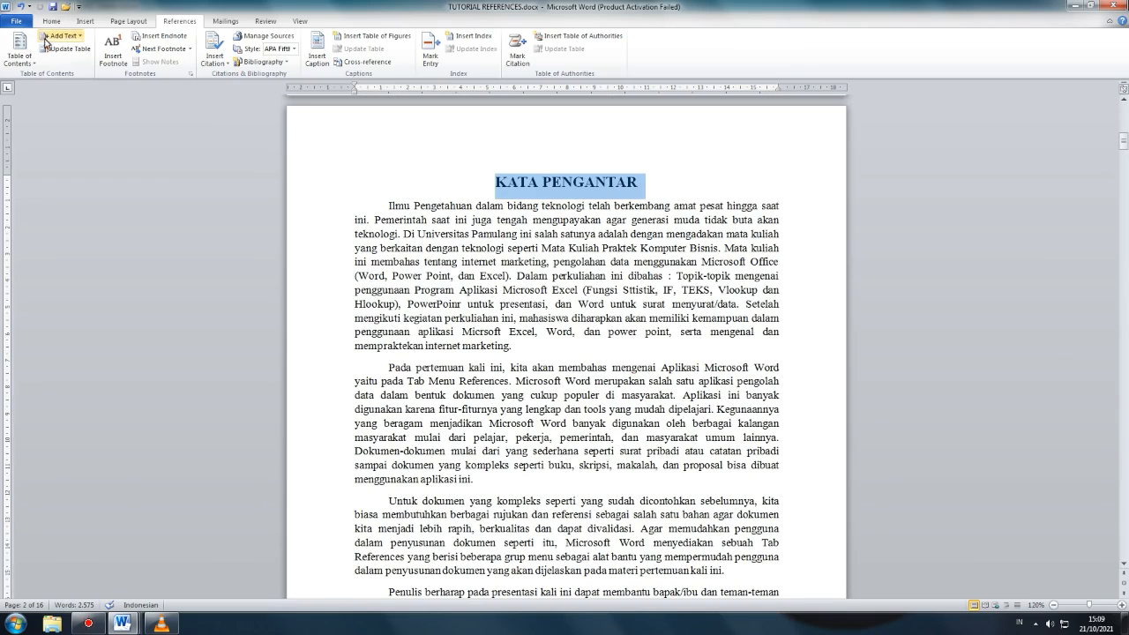
{"action": "left_click", "coordinate": [61, 36]}
{"action": "left_click", "coordinate": [62, 68]}
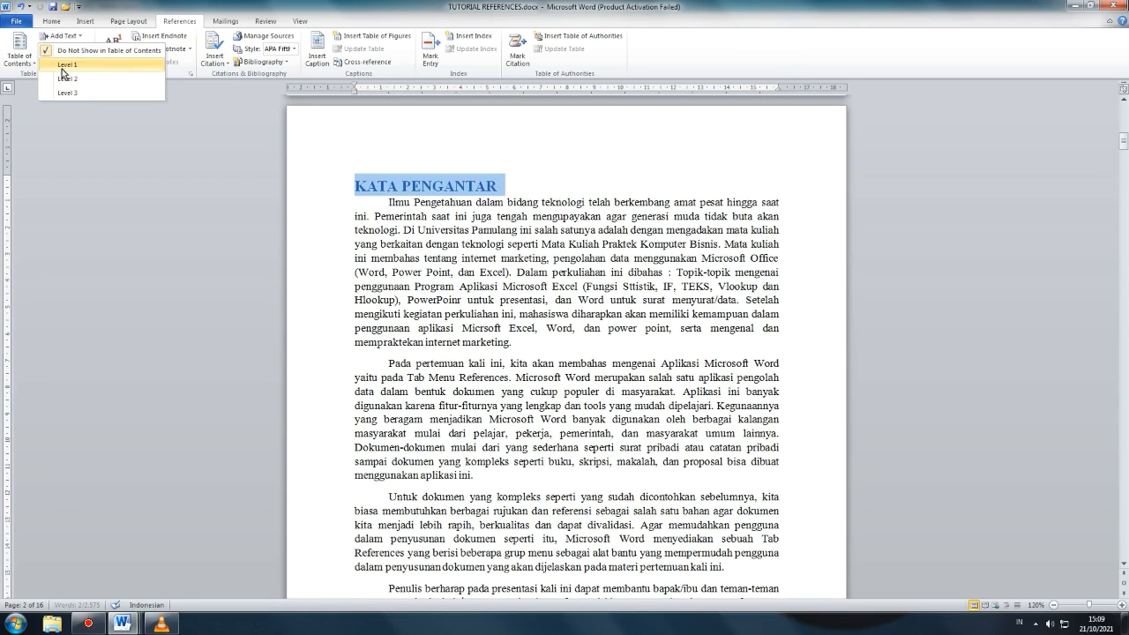
Apply the Elegant style set and centre the KATA PENGANTAR heading.
{"action": "left_click", "coordinate": [60, 24]}
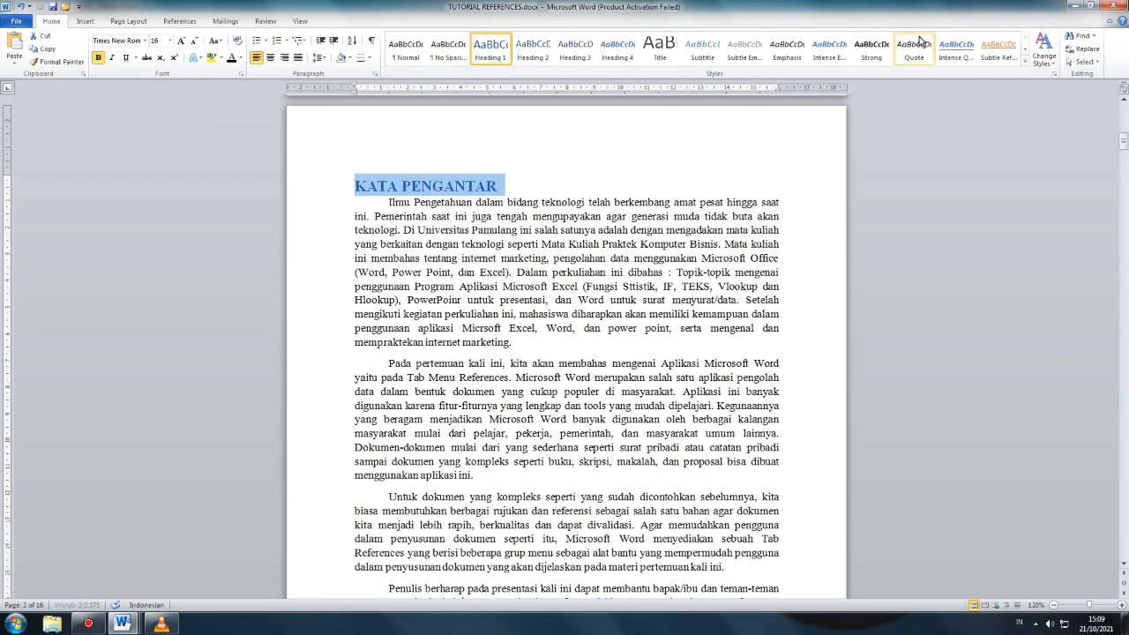
{"action": "left_click", "coordinate": [1044, 55]}
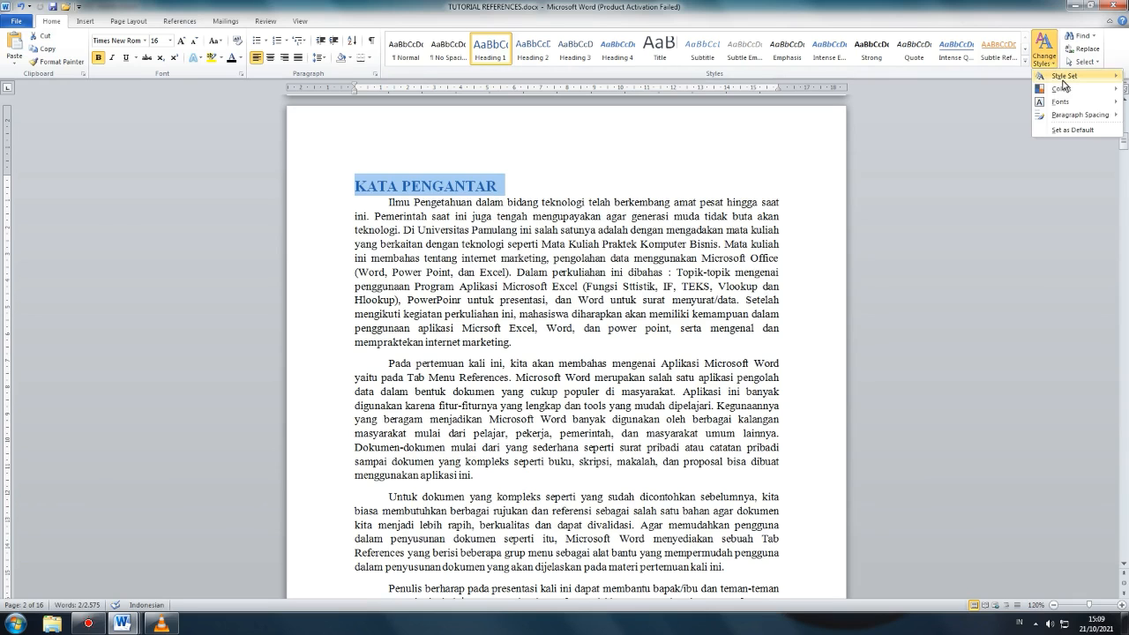
{"action": "mouse_move", "coordinate": [1058, 77]}
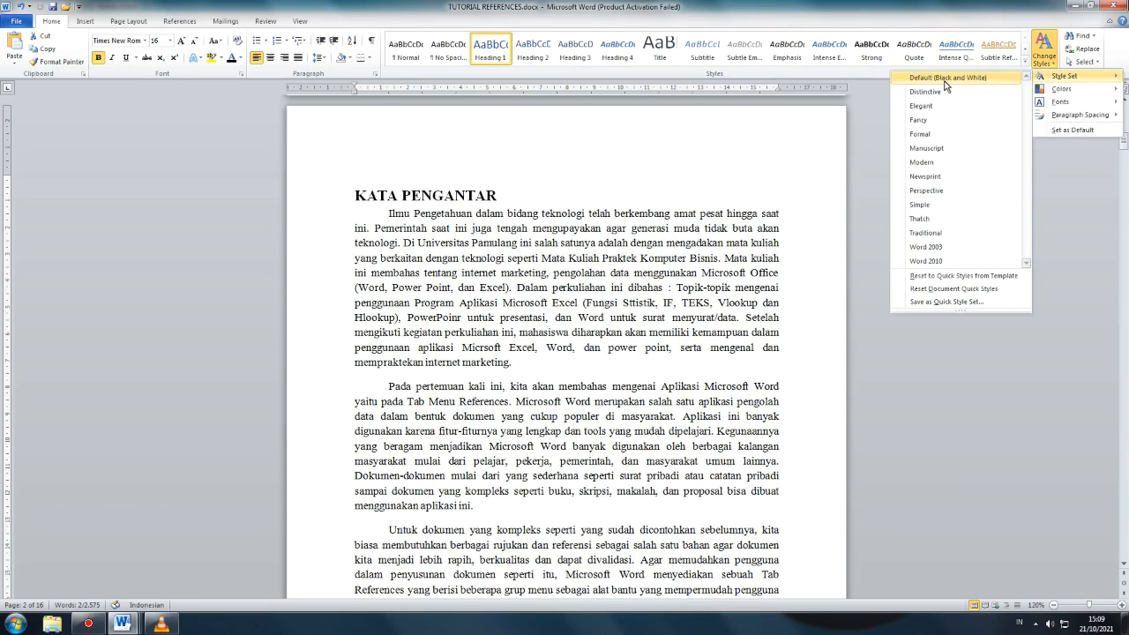
{"action": "left_click", "coordinate": [944, 105]}
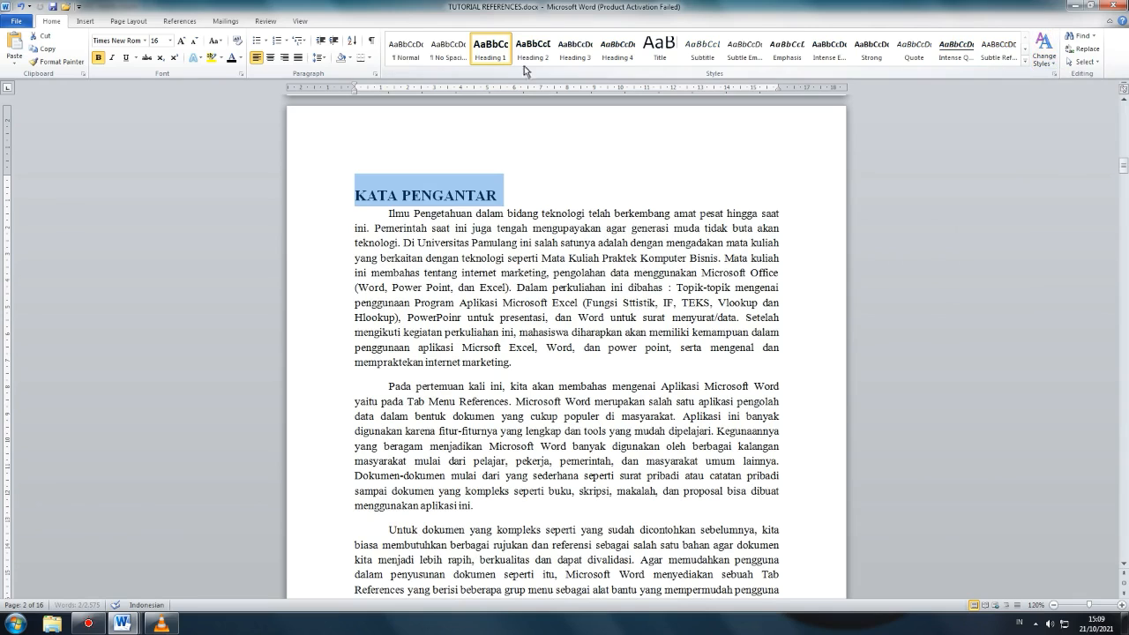
{"action": "left_click", "coordinate": [271, 57]}
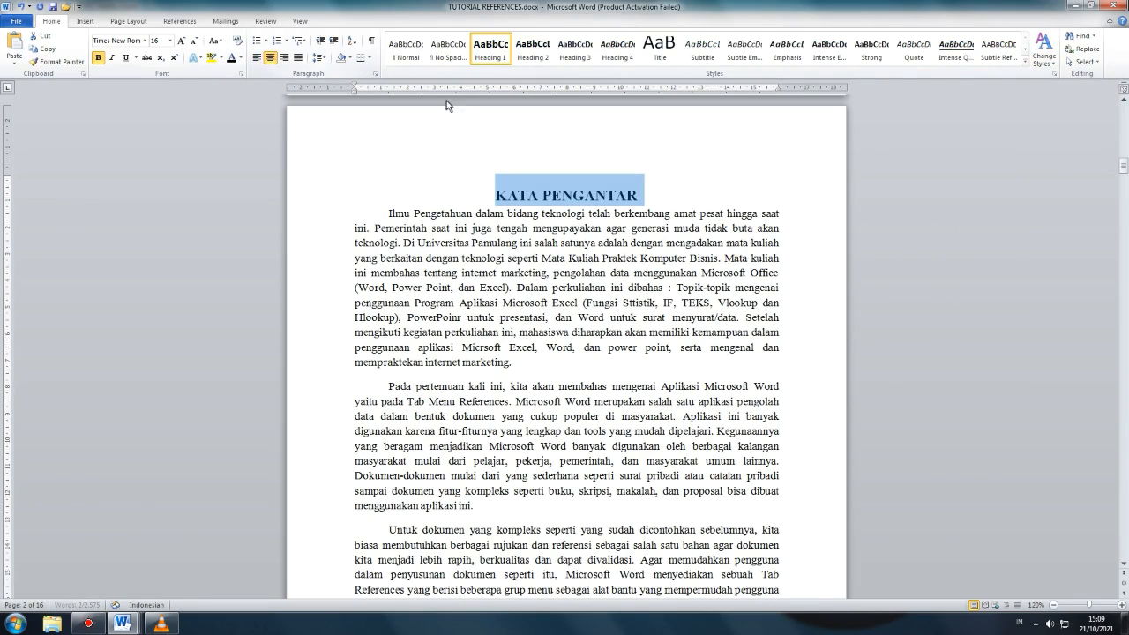
{"action": "left_click", "coordinate": [180, 20]}
{"action": "scroll", "coordinate": [614, 372], "scroll_direction": "down", "scroll_amount": 8}
Add the DAFTAR ISI heading to the contents at level 1 and re-centre it.
{"action": "scroll", "coordinate": [615, 372], "scroll_direction": "down", "scroll_amount": 5}
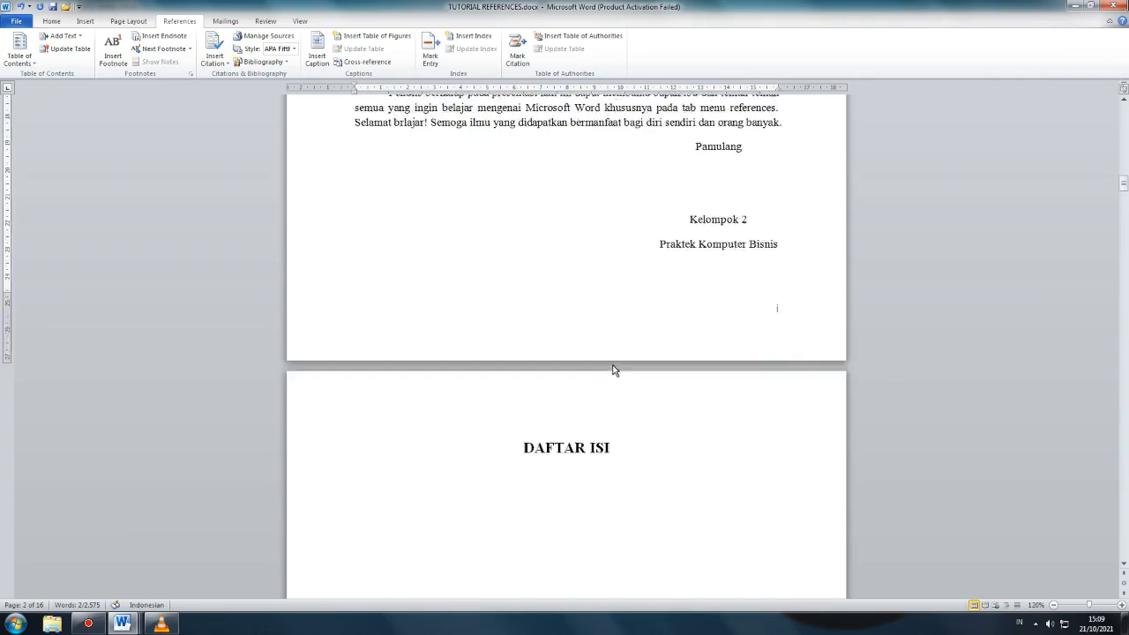
{"action": "left_click_drag", "start_coordinate": [524, 381], "coordinate": [617, 387]}
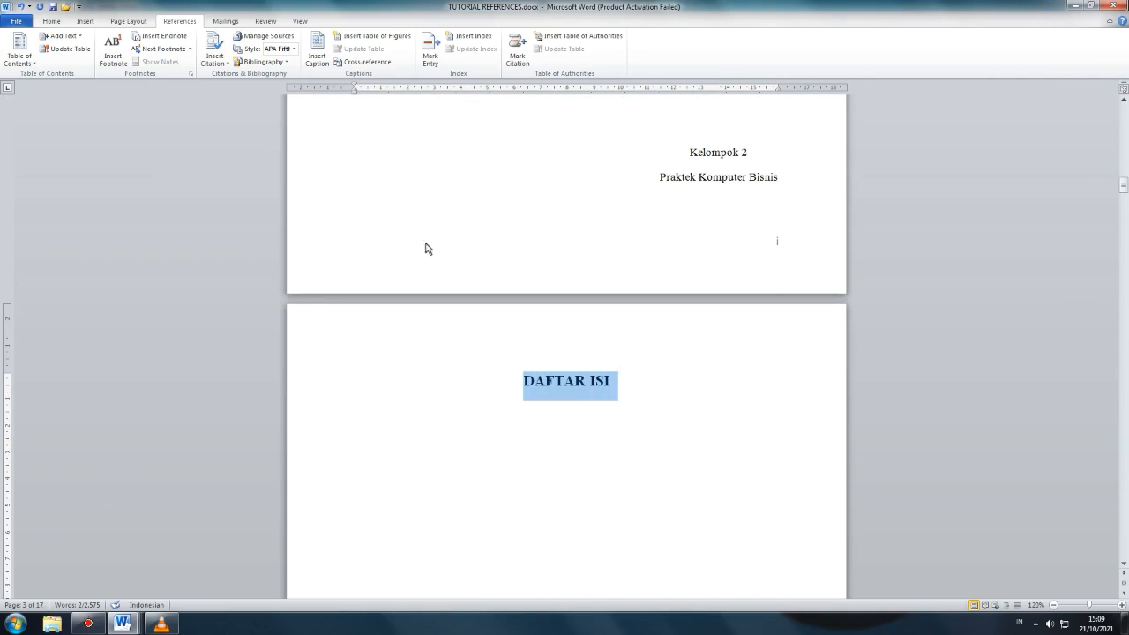
{"action": "scroll", "coordinate": [546, 411], "scroll_direction": "down", "scroll_amount": 3}
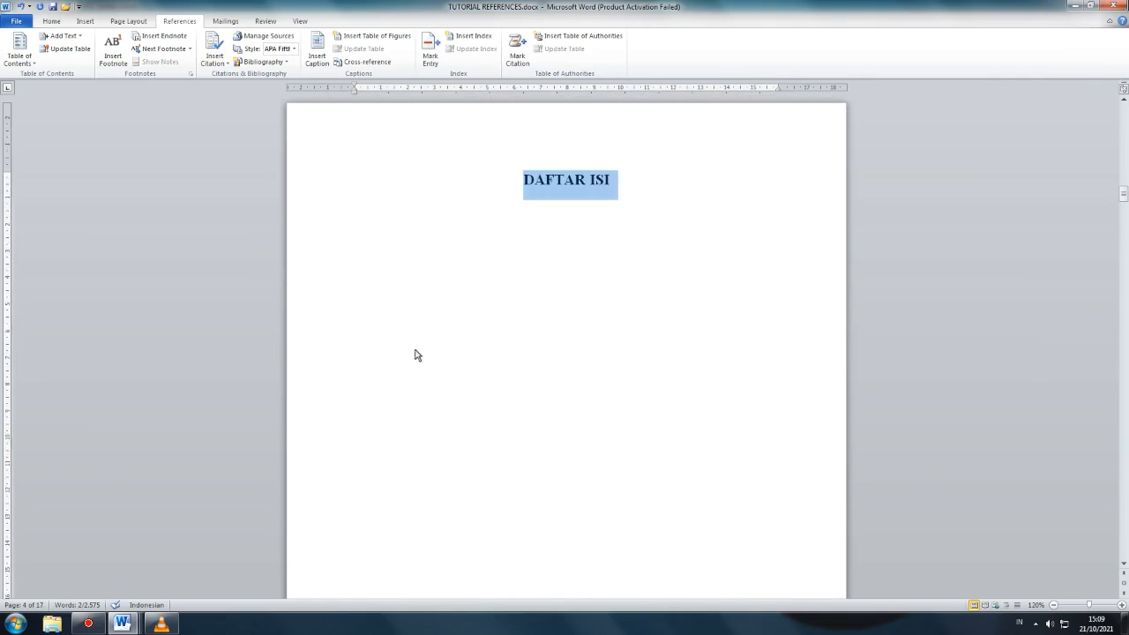
{"action": "scroll", "coordinate": [159, 247], "scroll_direction": "up", "scroll_amount": 2}
{"action": "left_click", "coordinate": [52, 37]}
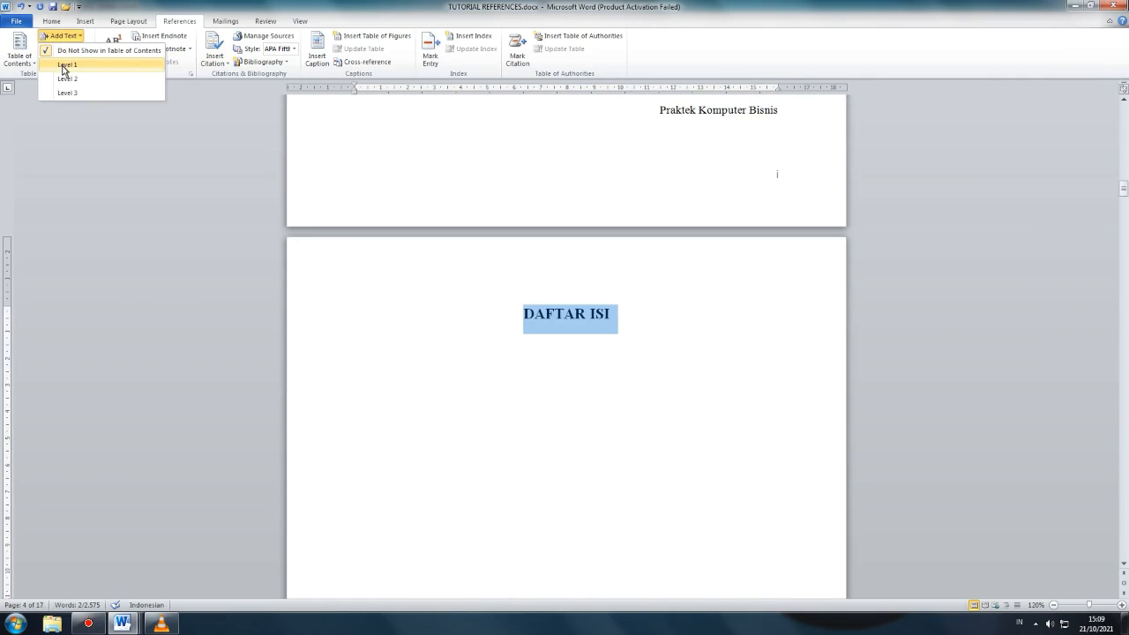
{"action": "left_click", "coordinate": [67, 65]}
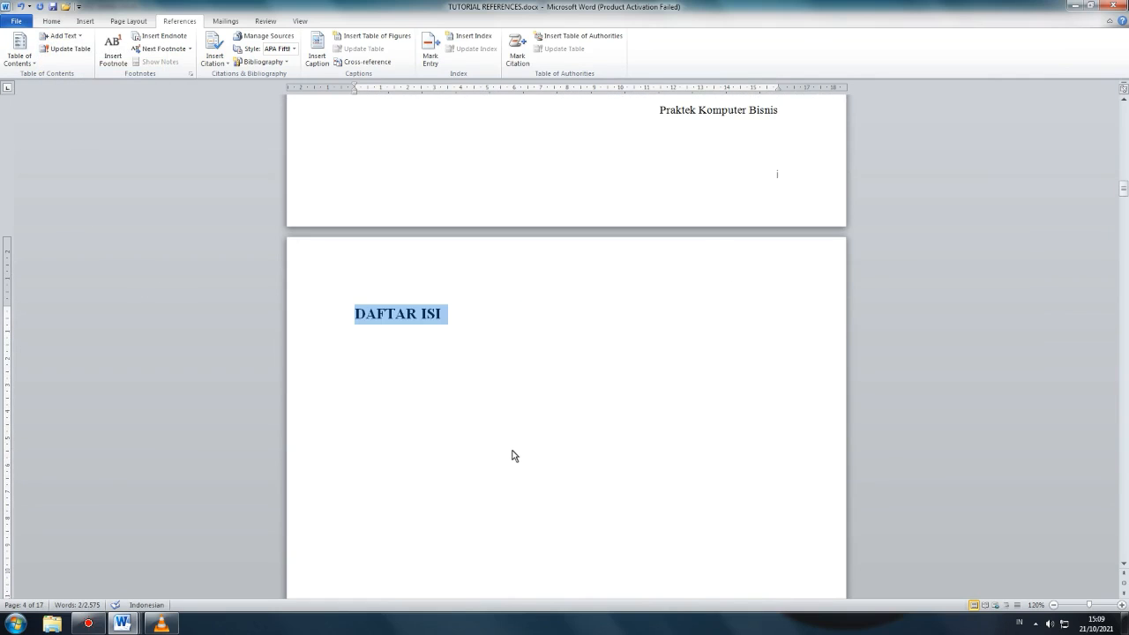
{"action": "key", "text": "ctrl+e"}
Add the Daftar Gambar heading to the contents at level 1 and make it bold.
{"action": "scroll", "coordinate": [520, 458], "scroll_direction": "down", "scroll_amount": 12}
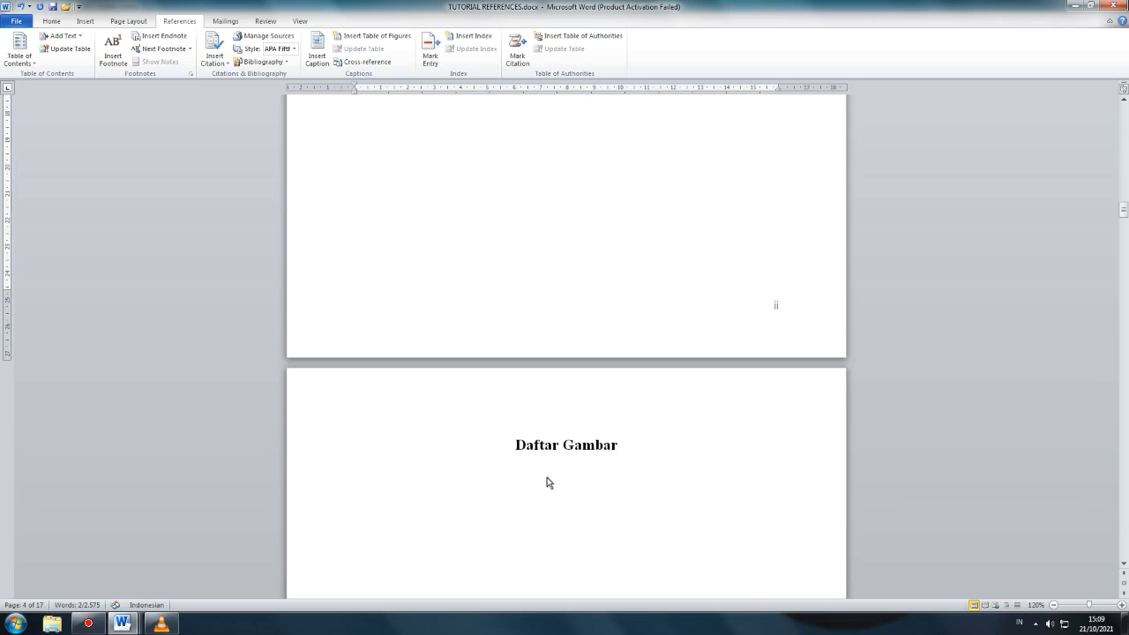
{"action": "left_click_drag", "start_coordinate": [515, 450], "coordinate": [634, 449]}
{"action": "key", "text": "ctrl+l"}
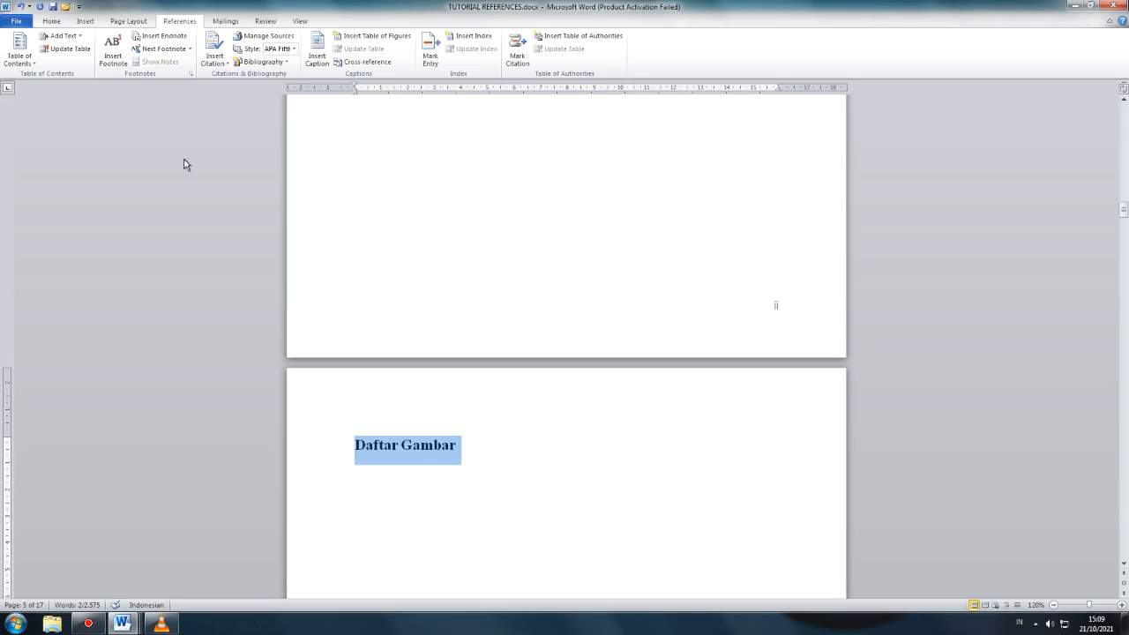
{"action": "left_click", "coordinate": [62, 36]}
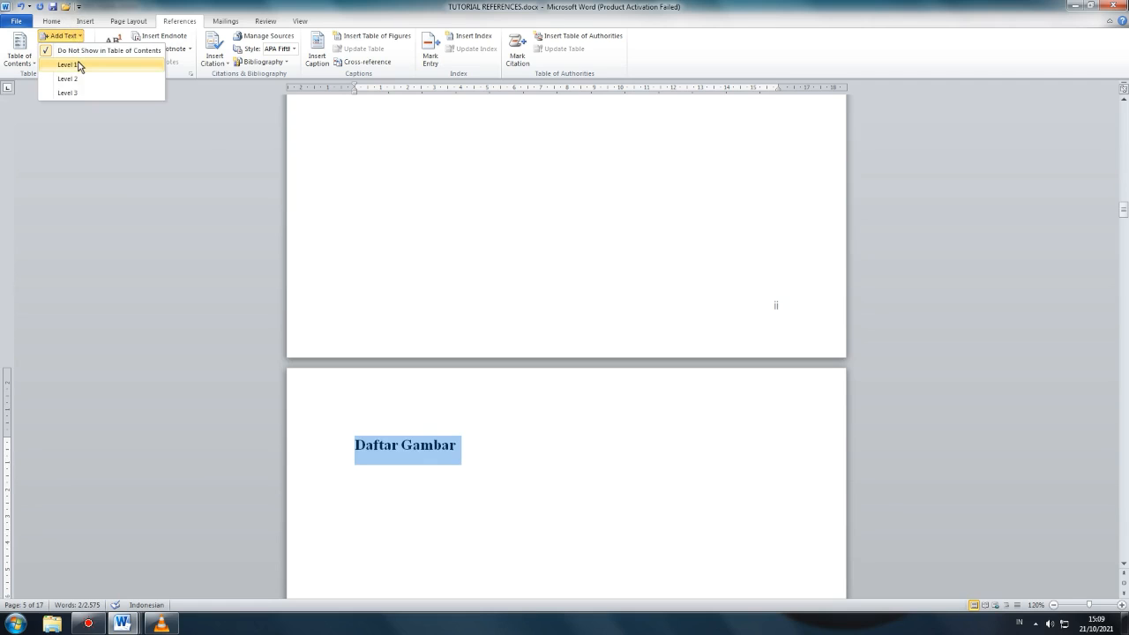
{"action": "left_click", "coordinate": [78, 64]}
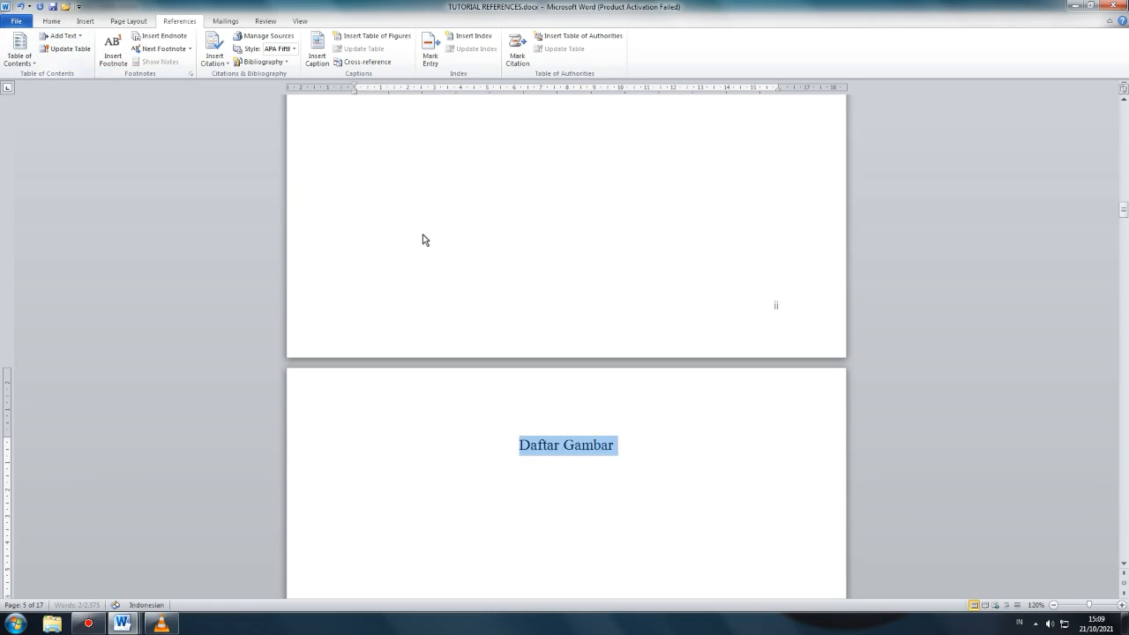
{"action": "scroll", "coordinate": [512, 368], "scroll_direction": "up", "scroll_amount": 20}
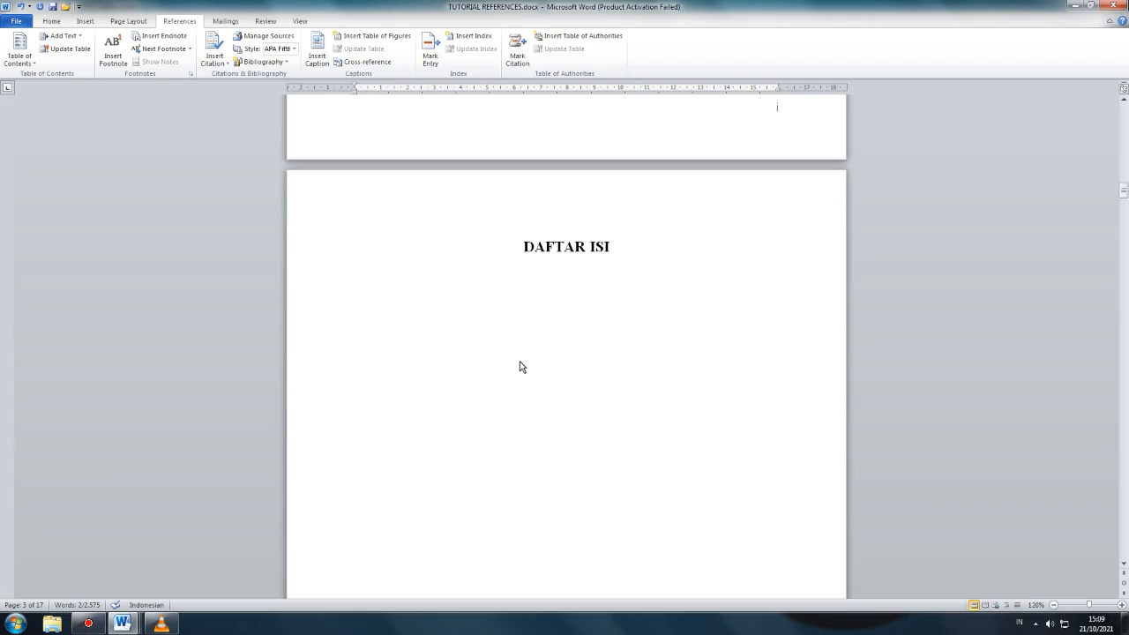
{"action": "scroll", "coordinate": [520, 367], "scroll_direction": "down", "scroll_amount": 20}
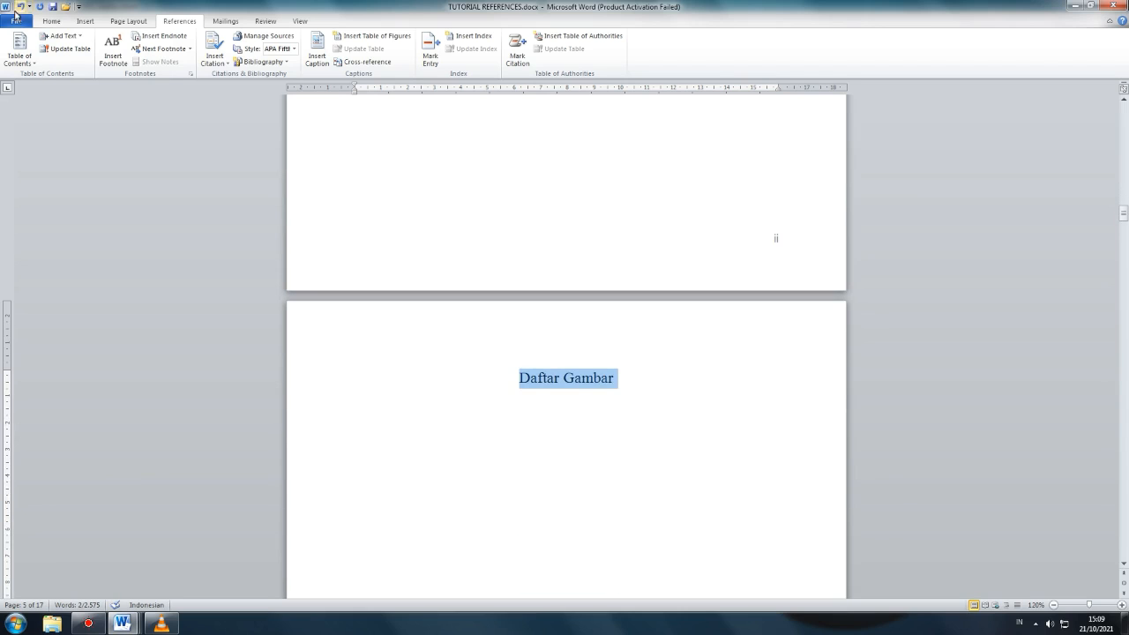
{"action": "left_click", "coordinate": [51, 20]}
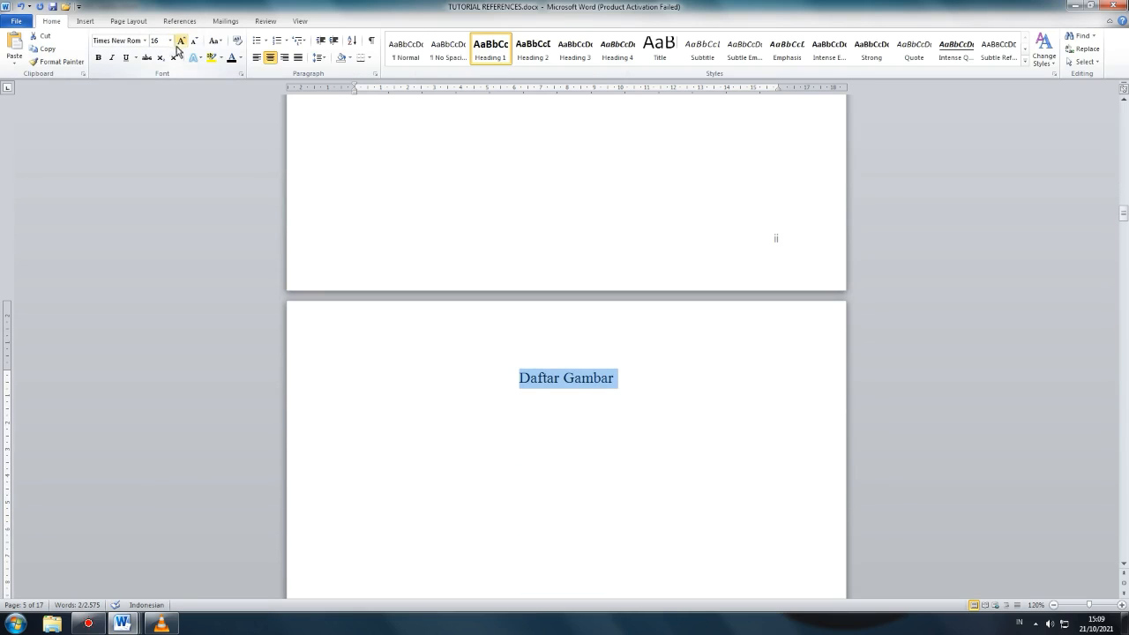
{"action": "left_click", "coordinate": [100, 57]}
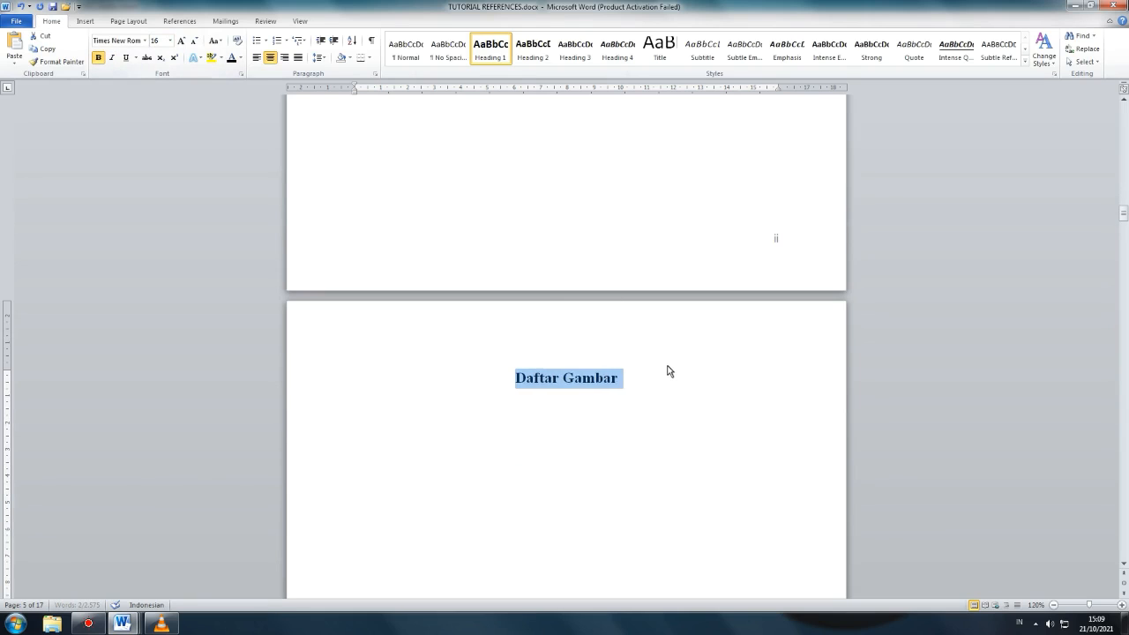
Add the Daftar Tabel heading to the contents at level 1 and centre it.
{"action": "scroll", "coordinate": [668, 371], "scroll_direction": "down", "scroll_amount": 15}
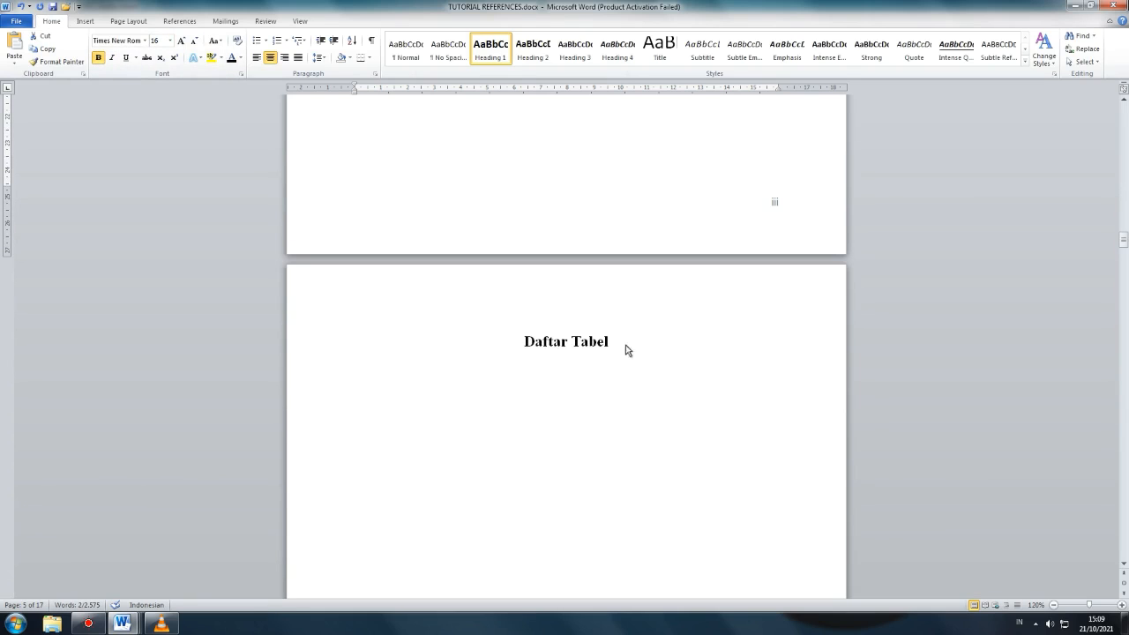
{"action": "left_click_drag", "start_coordinate": [523, 347], "coordinate": [620, 347]}
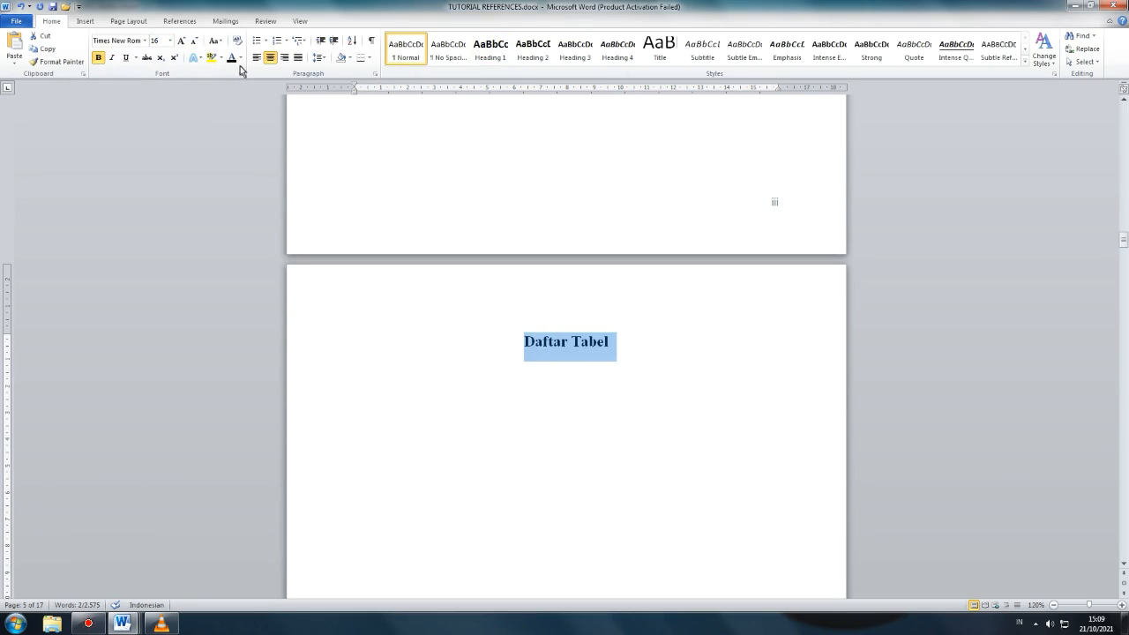
{"action": "left_click", "coordinate": [188, 21]}
{"action": "left_click", "coordinate": [58, 36]}
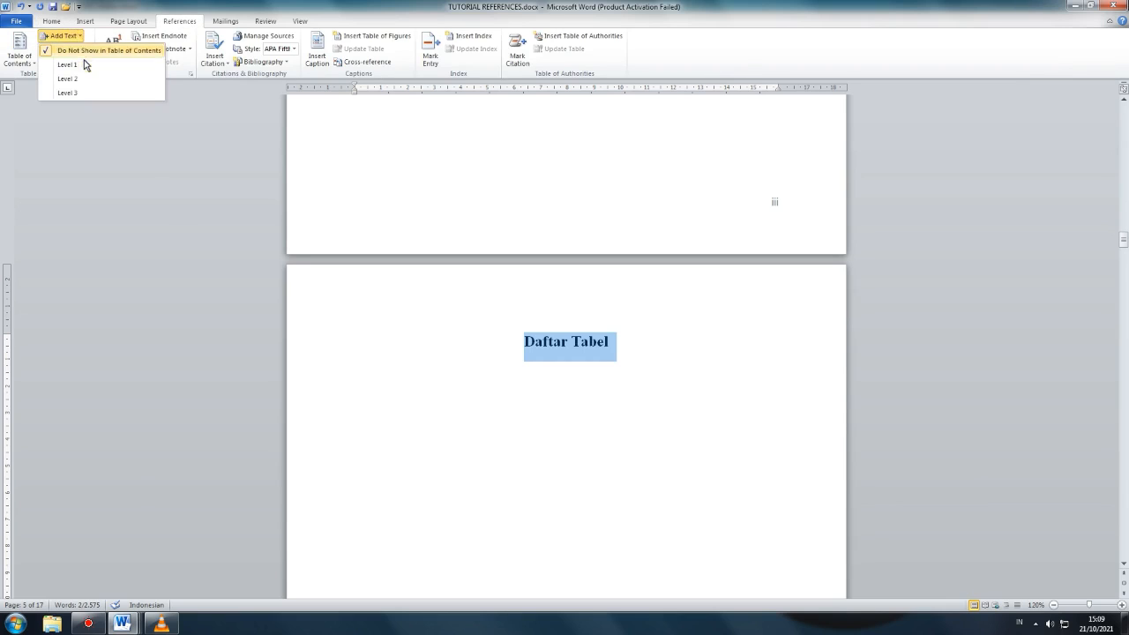
{"action": "left_click", "coordinate": [86, 65]}
{"action": "key", "text": "ctrl+e"}
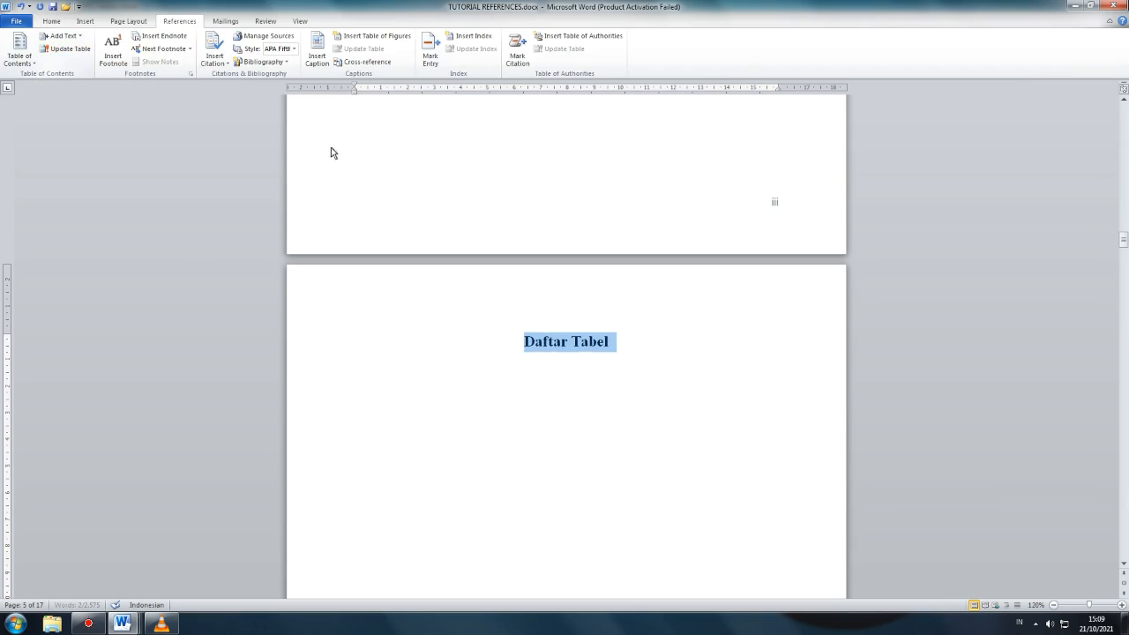
{"action": "scroll", "coordinate": [512, 551], "scroll_direction": "up", "scroll_amount": 8}
{"action": "scroll", "coordinate": [507, 546], "scroll_direction": "down", "scroll_amount": 20}
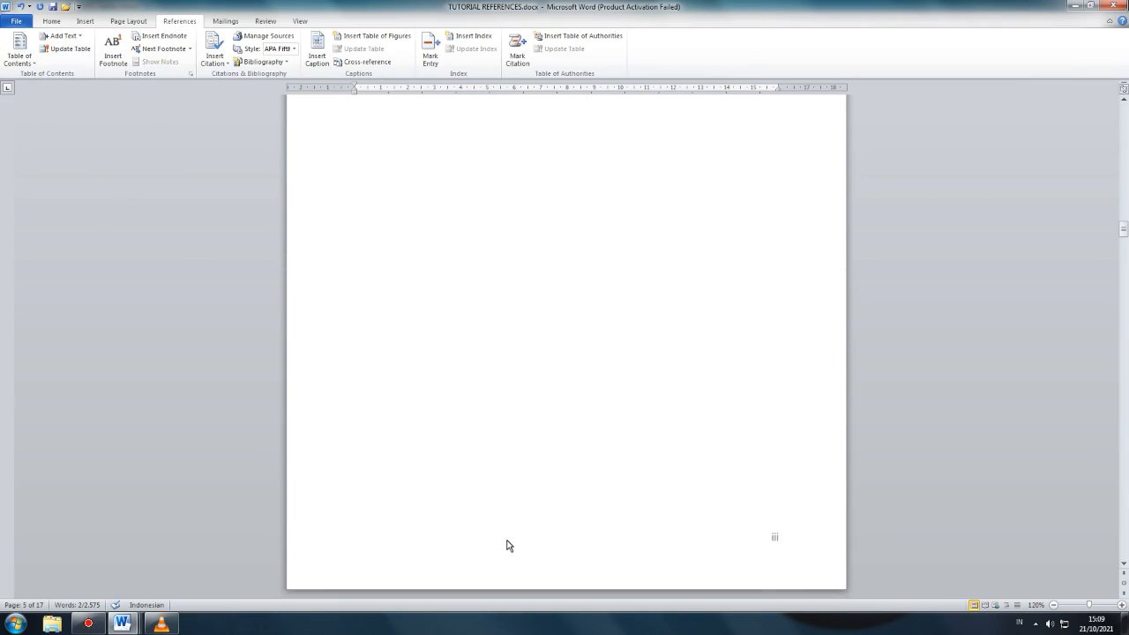
Mark BAB I PENDAHULUAN as a level 1 contents entry and centre it.
{"action": "scroll", "coordinate": [507, 545], "scroll_direction": "down", "scroll_amount": 3}
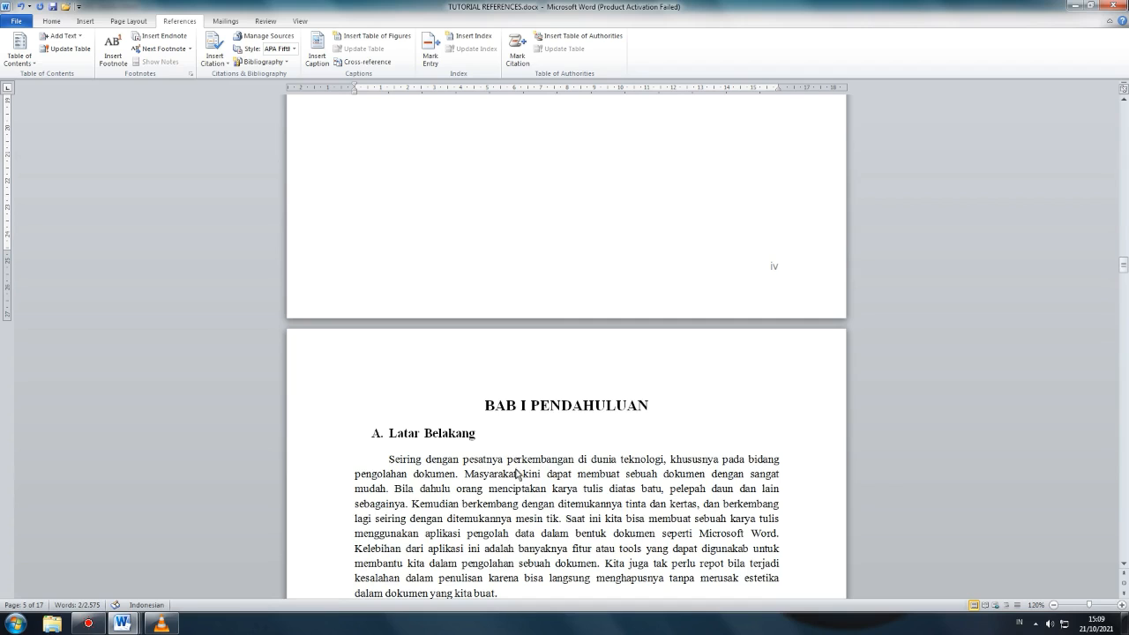
{"action": "left_click_drag", "start_coordinate": [483, 405], "coordinate": [653, 411]}
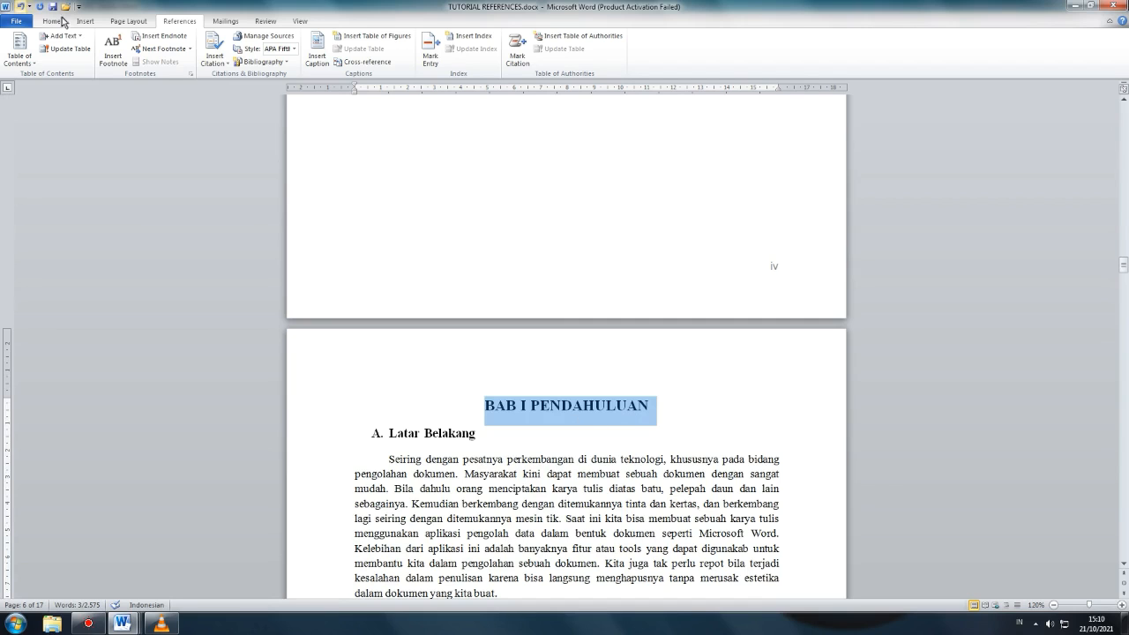
{"action": "left_click", "coordinate": [45, 38]}
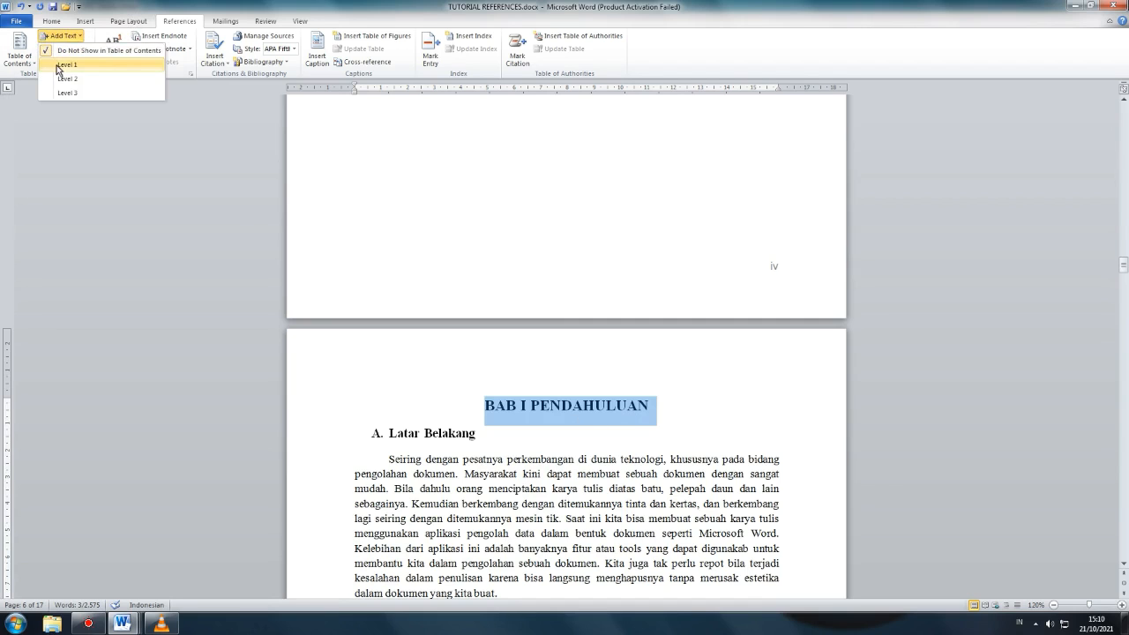
{"action": "left_click", "coordinate": [58, 66]}
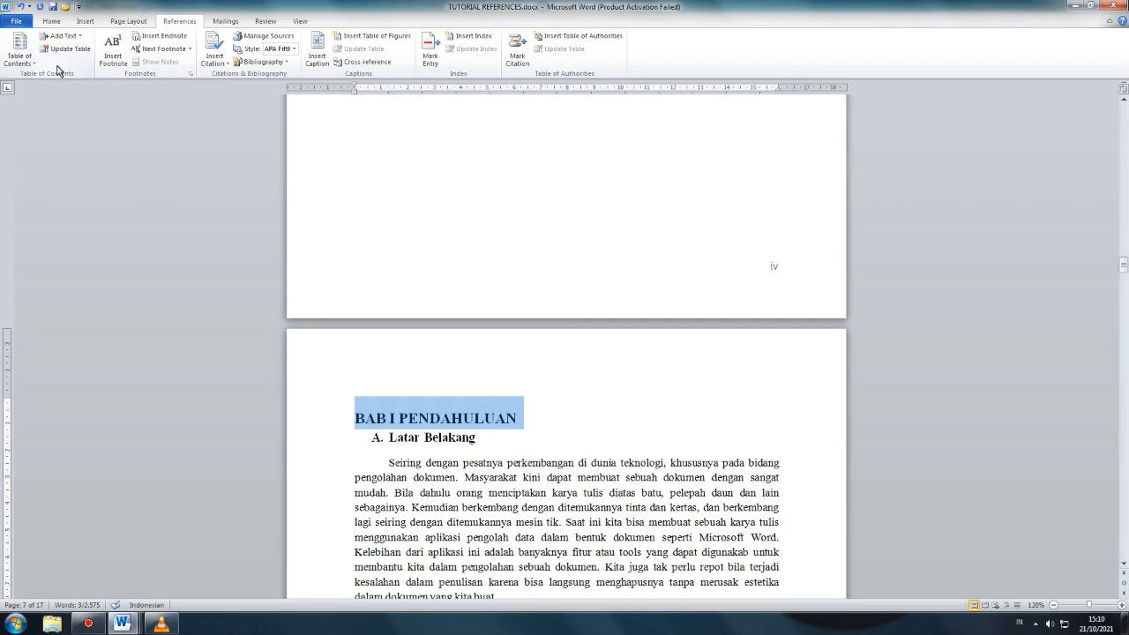
{"action": "key", "text": "ctrl+e"}
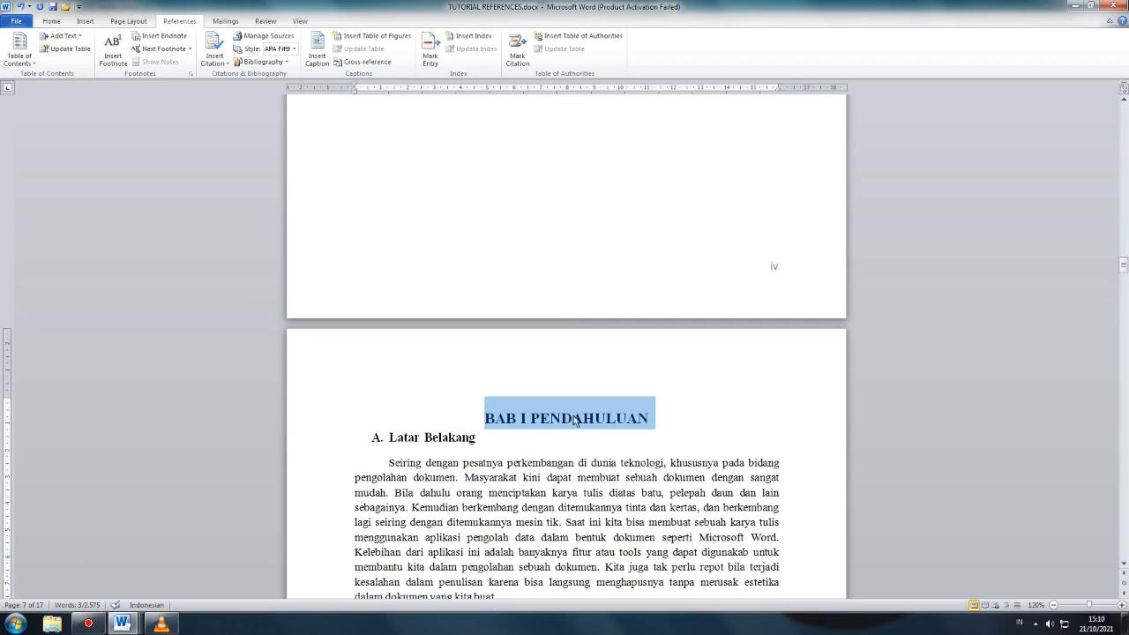
{"action": "left_click", "coordinate": [530, 422]}
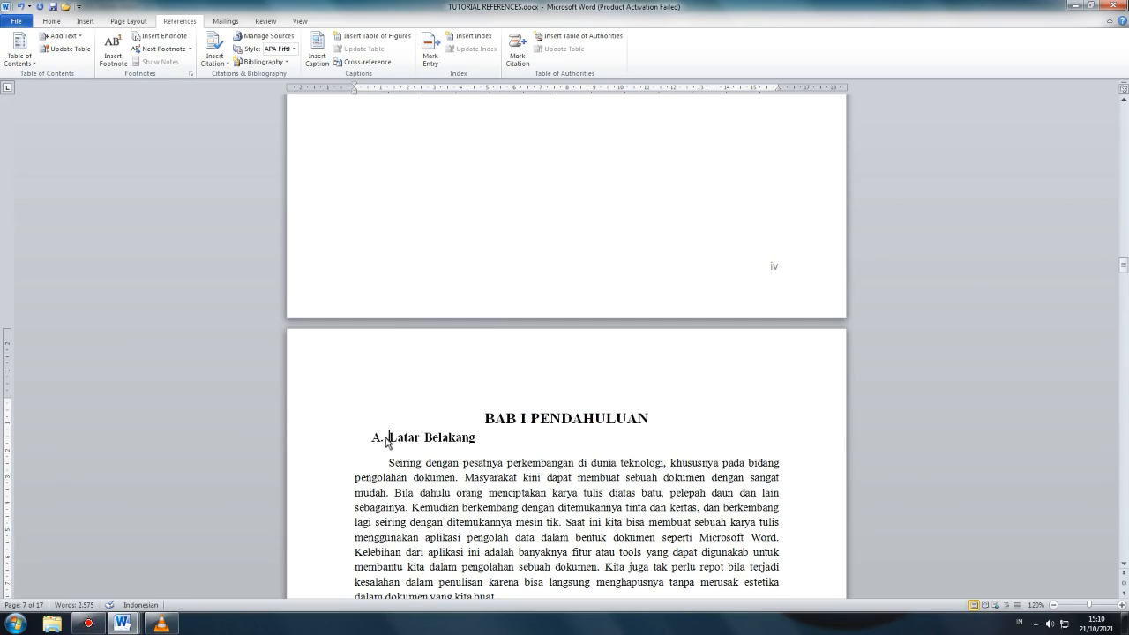
Add Latar Belakang, Rumusan Masalah and Tujuan to the contents at level 2.
{"action": "left_click_drag", "start_coordinate": [385, 442], "coordinate": [467, 445]}
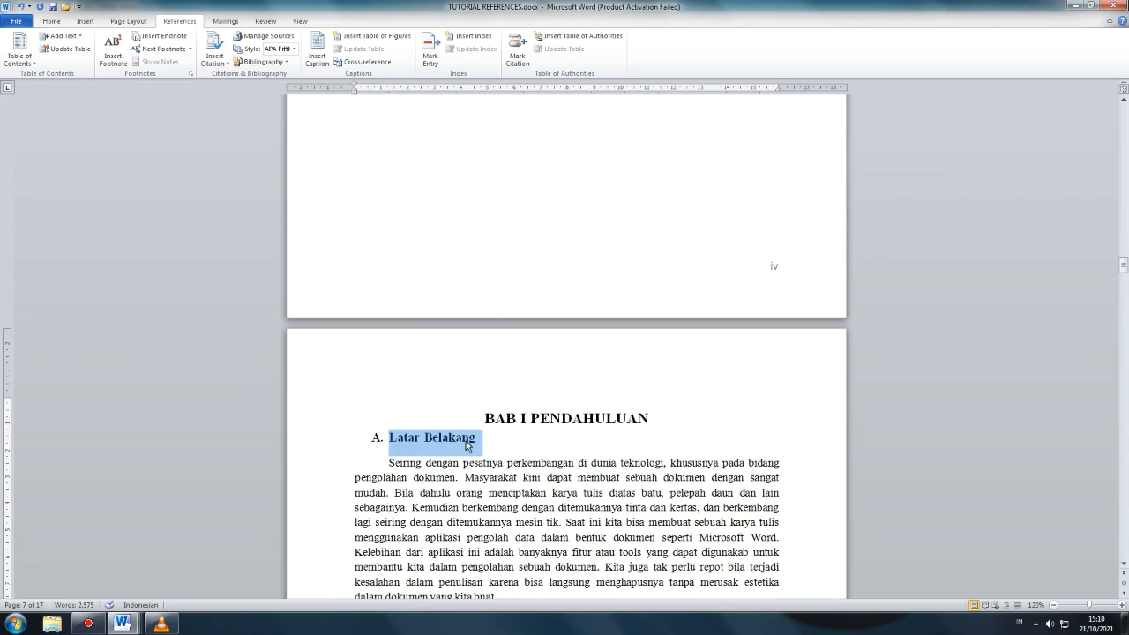
{"action": "left_click", "coordinate": [74, 37]}
{"action": "left_click", "coordinate": [66, 79]}
{"action": "scroll", "coordinate": [388, 467], "scroll_direction": "down", "scroll_amount": 9}
{"action": "left_click_drag", "start_coordinate": [388, 412], "coordinate": [499, 415]}
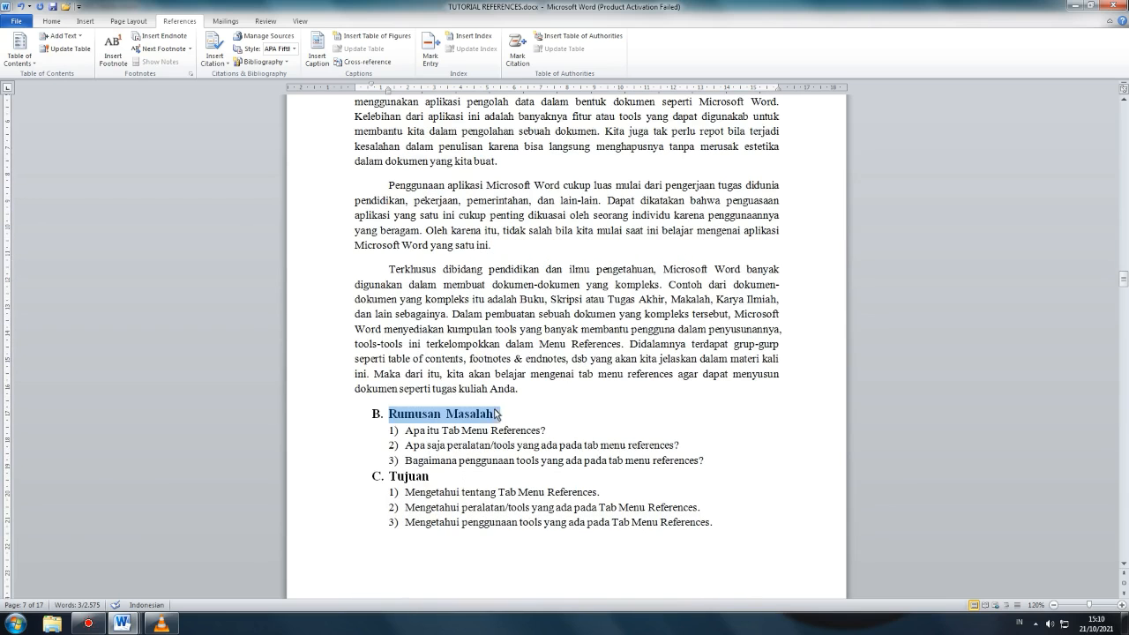
{"action": "left_click", "coordinate": [62, 36]}
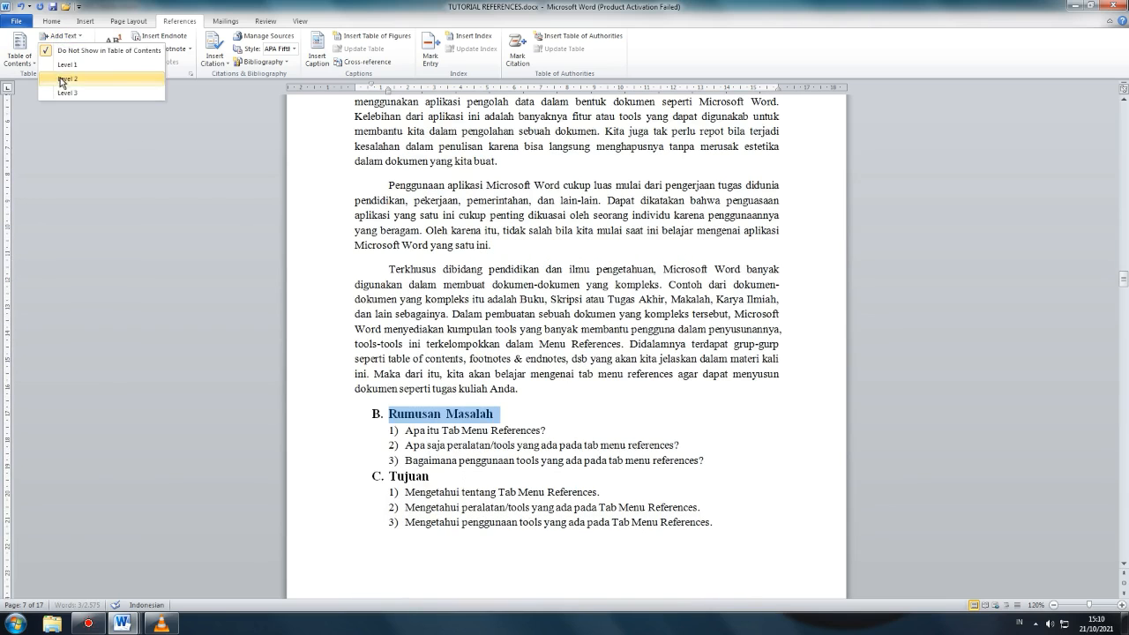
{"action": "left_click", "coordinate": [62, 80]}
{"action": "left_click_drag", "start_coordinate": [388, 476], "coordinate": [439, 476]}
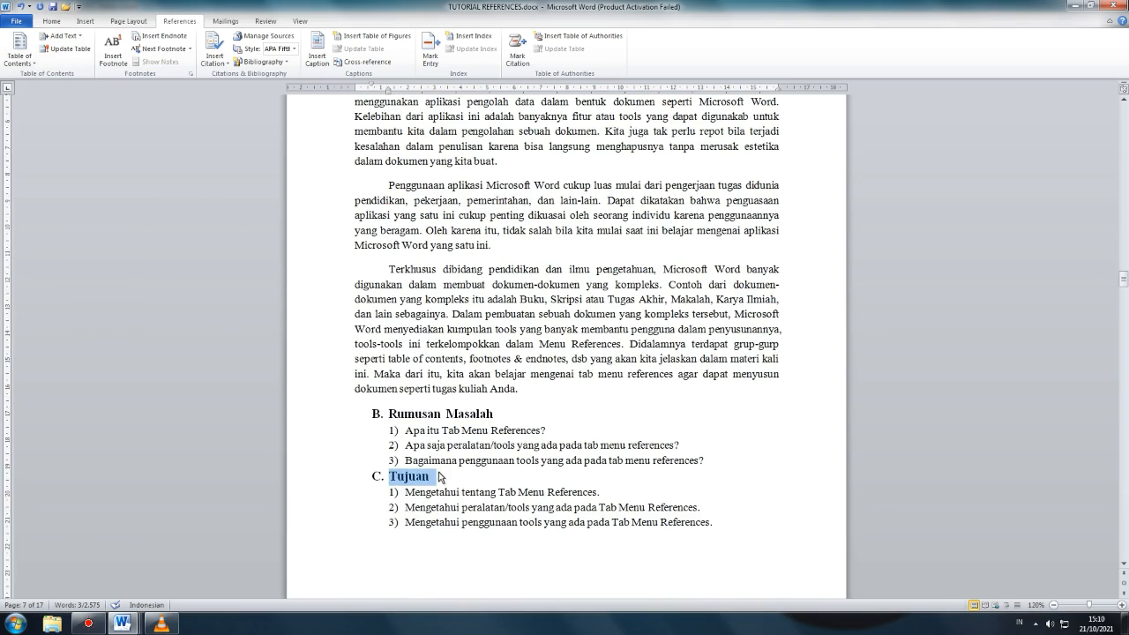
{"action": "left_click", "coordinate": [62, 36]}
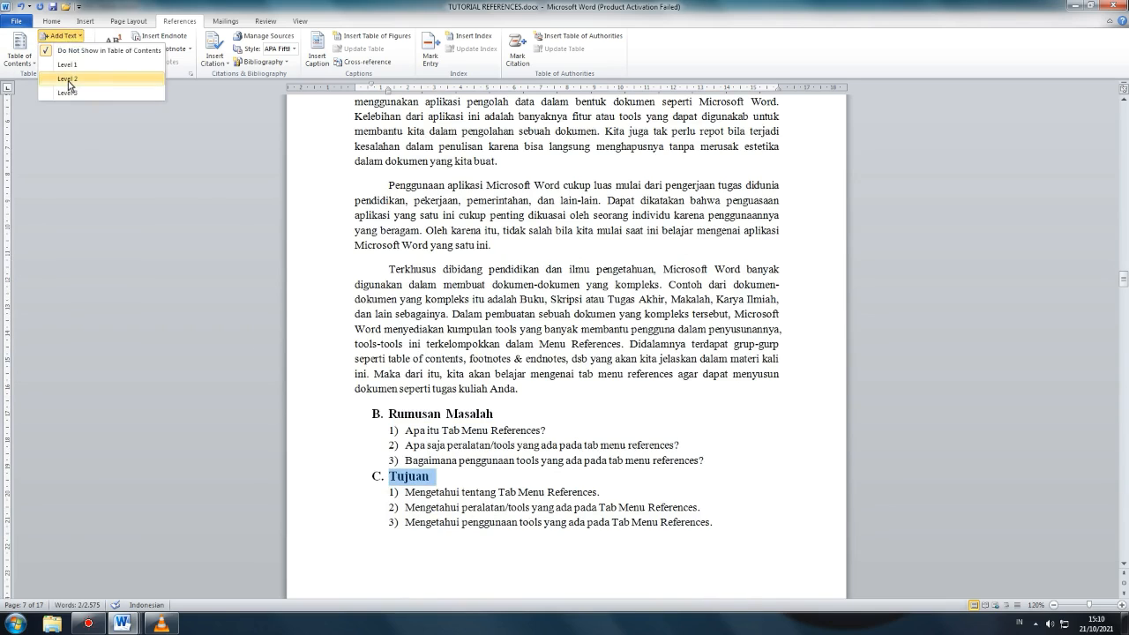
{"action": "left_click", "coordinate": [64, 79]}
{"action": "scroll", "coordinate": [327, 496], "scroll_direction": "down", "scroll_amount": 8}
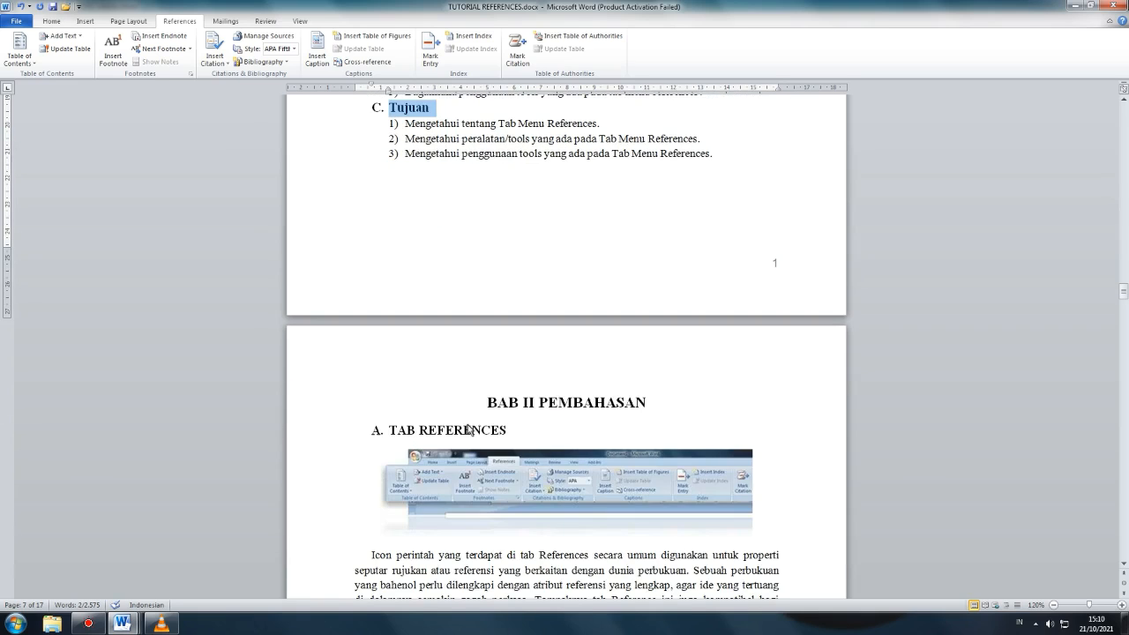
Make BAB II PEMBAHASAN a level 1 contents entry and re-centre it.
{"action": "left_click_drag", "start_coordinate": [487, 404], "coordinate": [662, 418]}
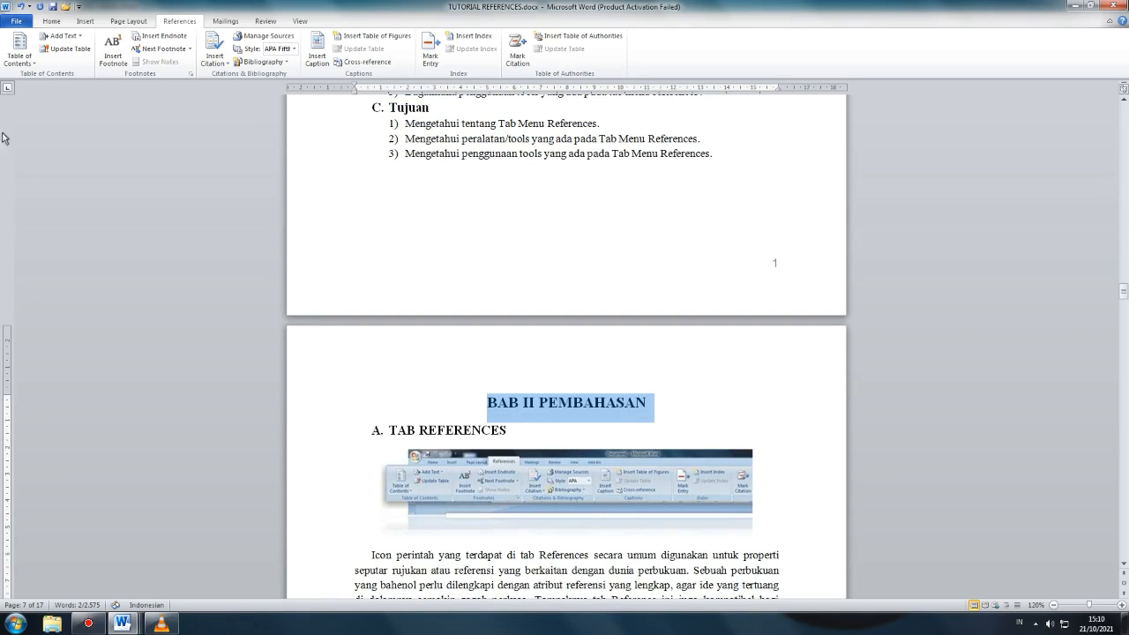
{"action": "left_click", "coordinate": [54, 39]}
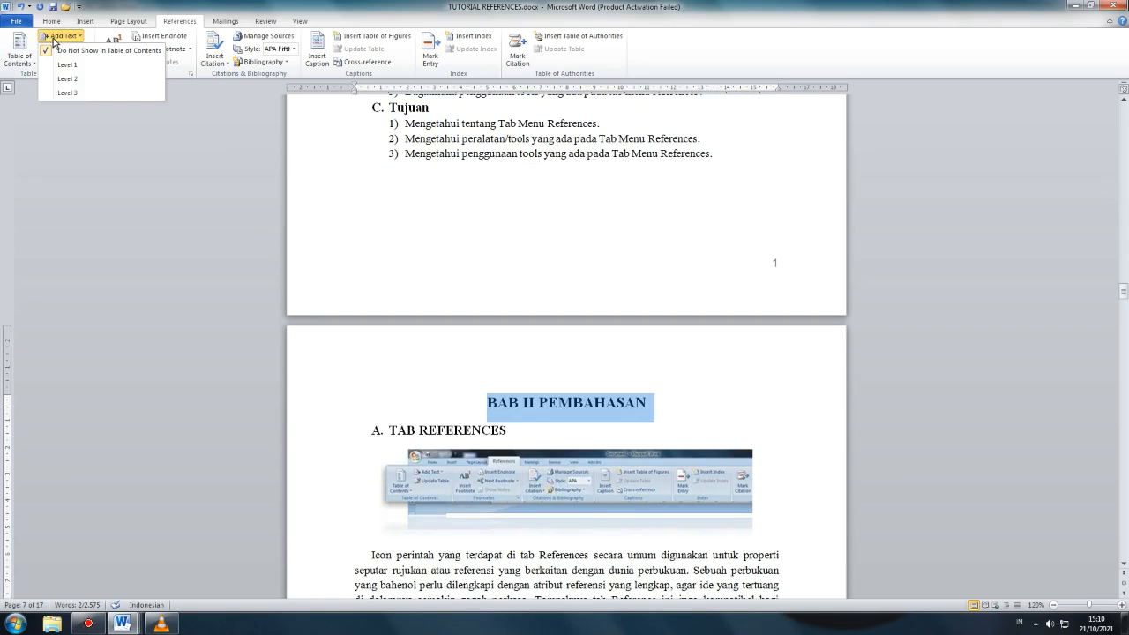
{"action": "left_click", "coordinate": [72, 81]}
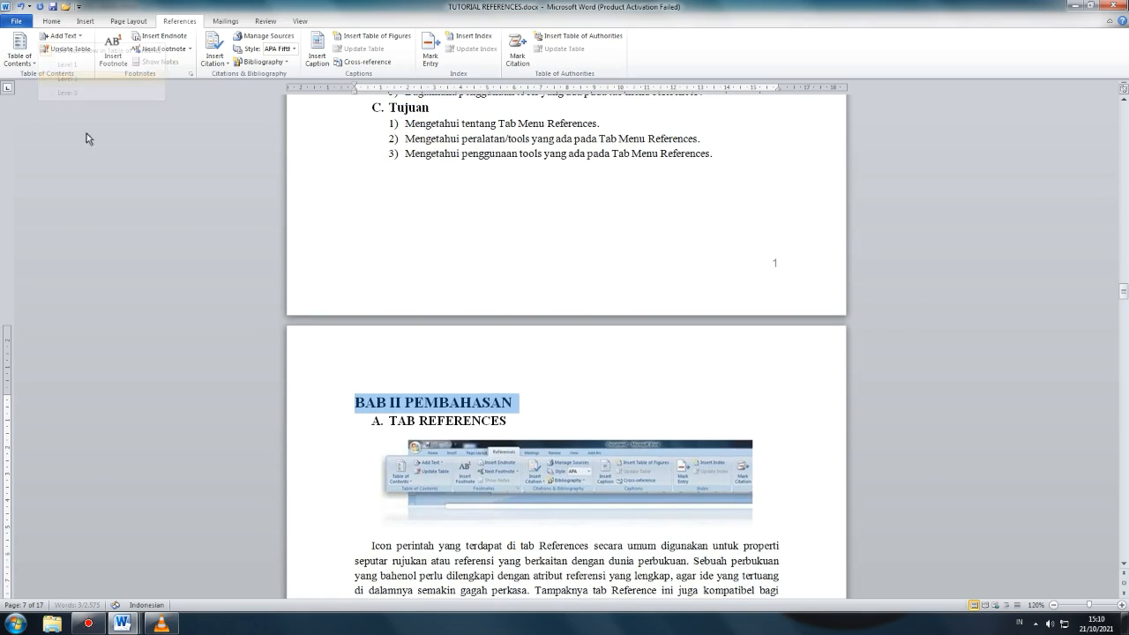
{"action": "left_click", "coordinate": [55, 36]}
{"action": "left_click", "coordinate": [69, 66]}
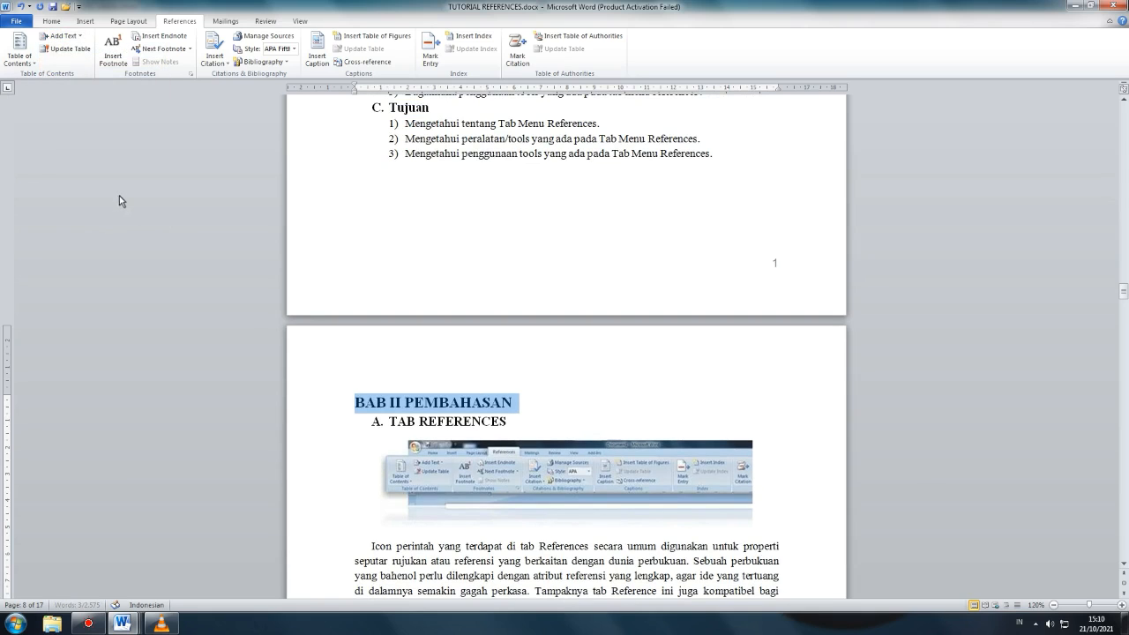
{"action": "key", "text": "ctrl+e"}
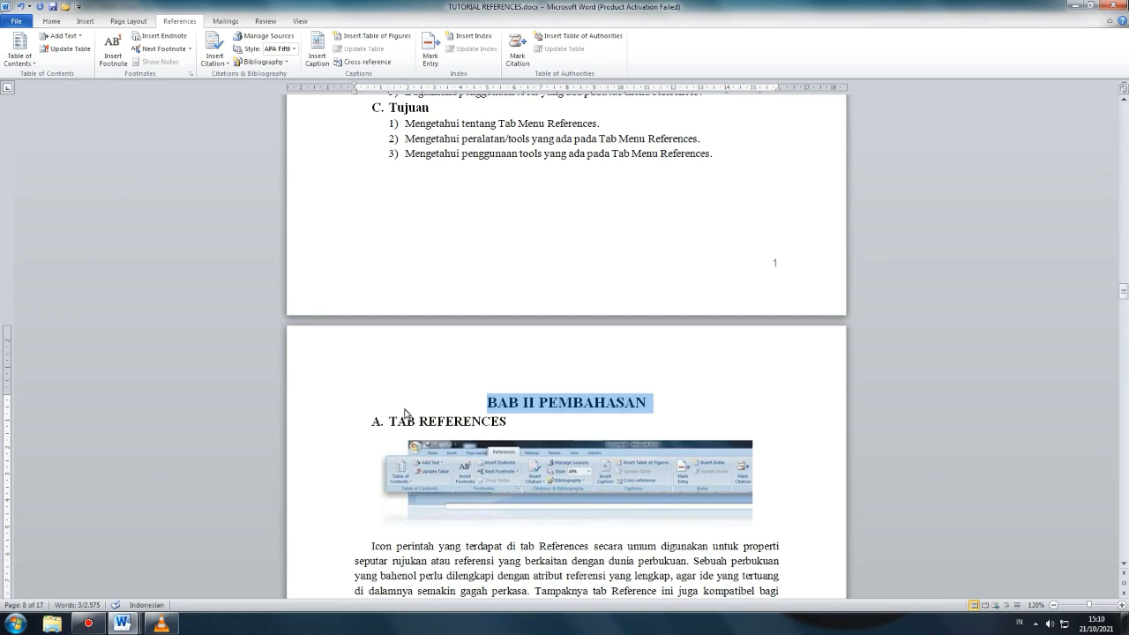
Add TAB REFERENCES at level 1 and TABLE OF CONTENTS at level 2.
{"action": "left_click_drag", "start_coordinate": [389, 422], "coordinate": [514, 423]}
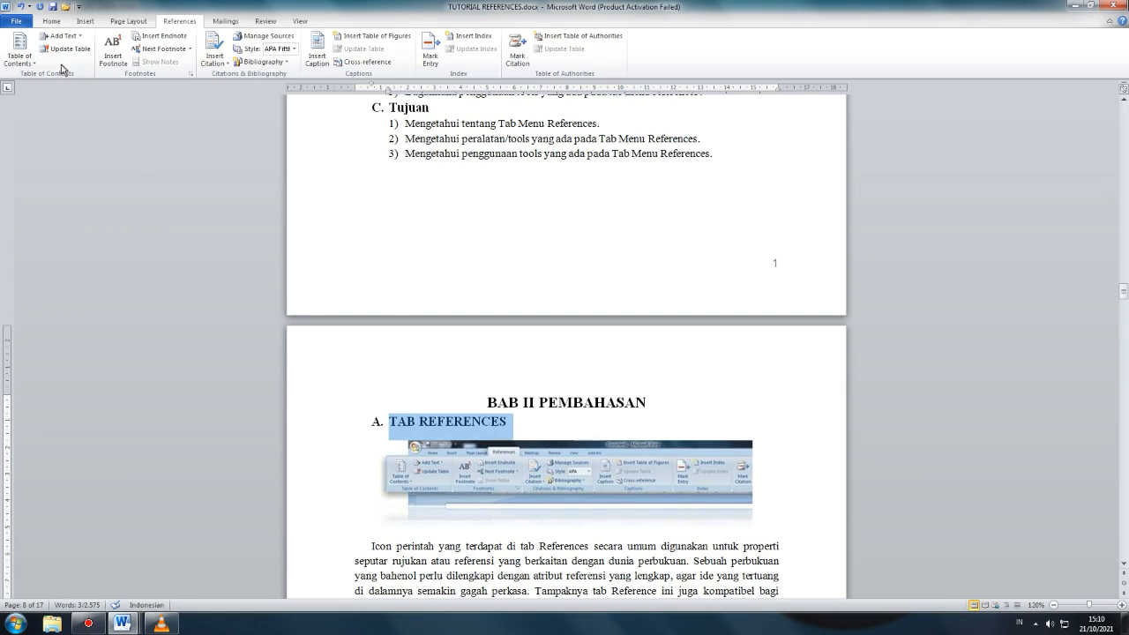
{"action": "left_click", "coordinate": [62, 36]}
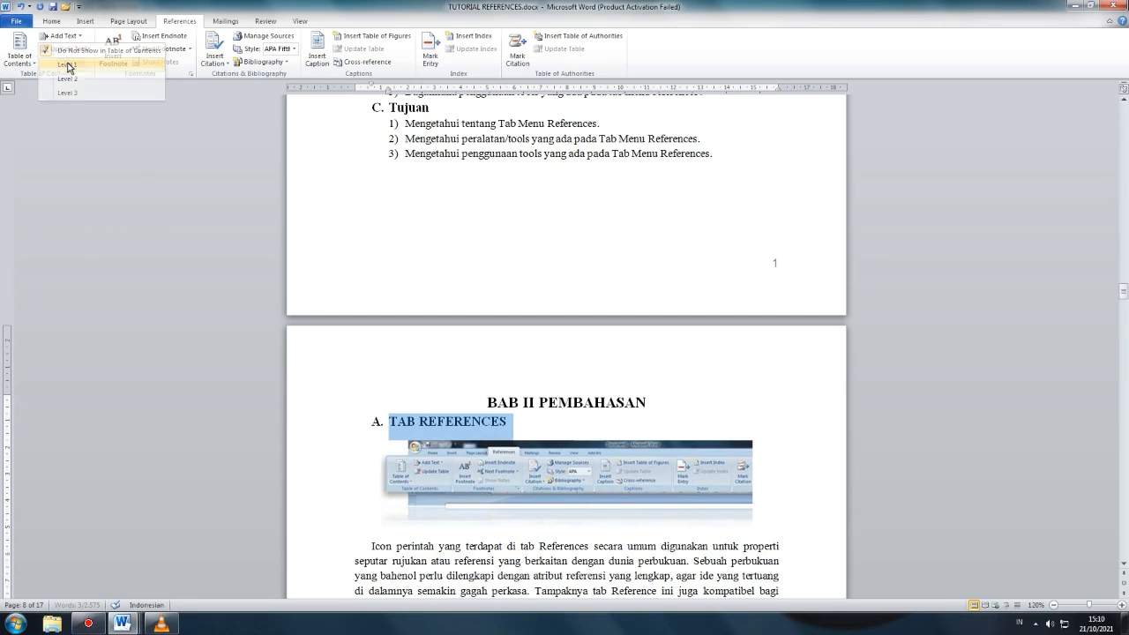
{"action": "left_click", "coordinate": [68, 64]}
{"action": "scroll", "coordinate": [386, 502], "scroll_direction": "down", "scroll_amount": 5}
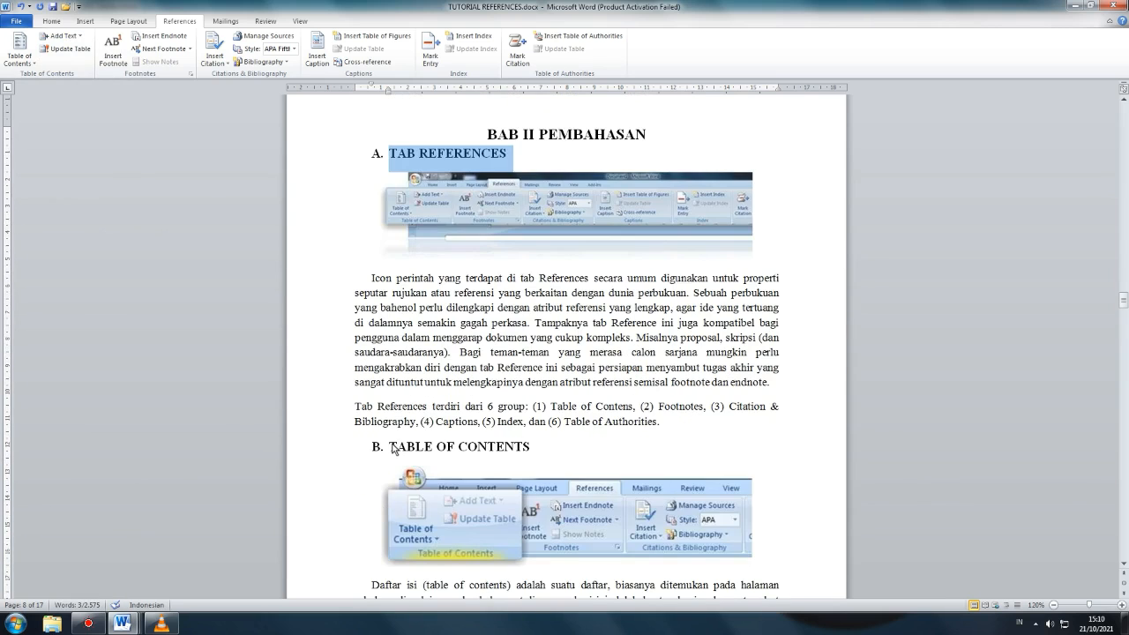
{"action": "left_click_drag", "start_coordinate": [390, 447], "coordinate": [510, 457]}
{"action": "left_click", "coordinate": [62, 36]}
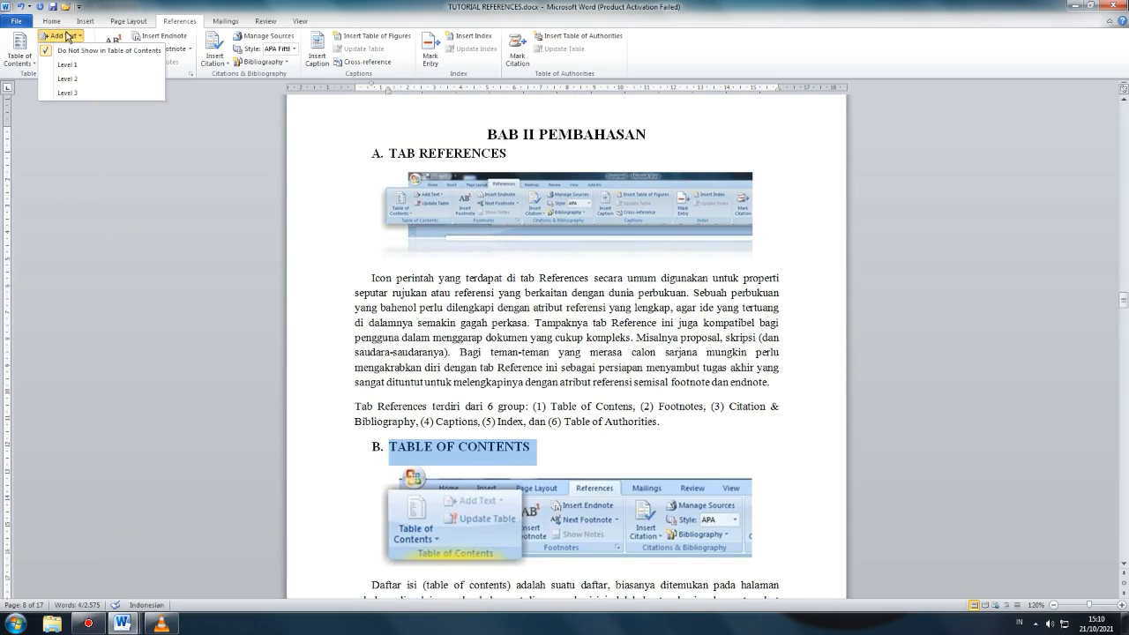
{"action": "left_click", "coordinate": [76, 79]}
{"action": "scroll", "coordinate": [371, 167], "scroll_direction": "up", "scroll_amount": 5}
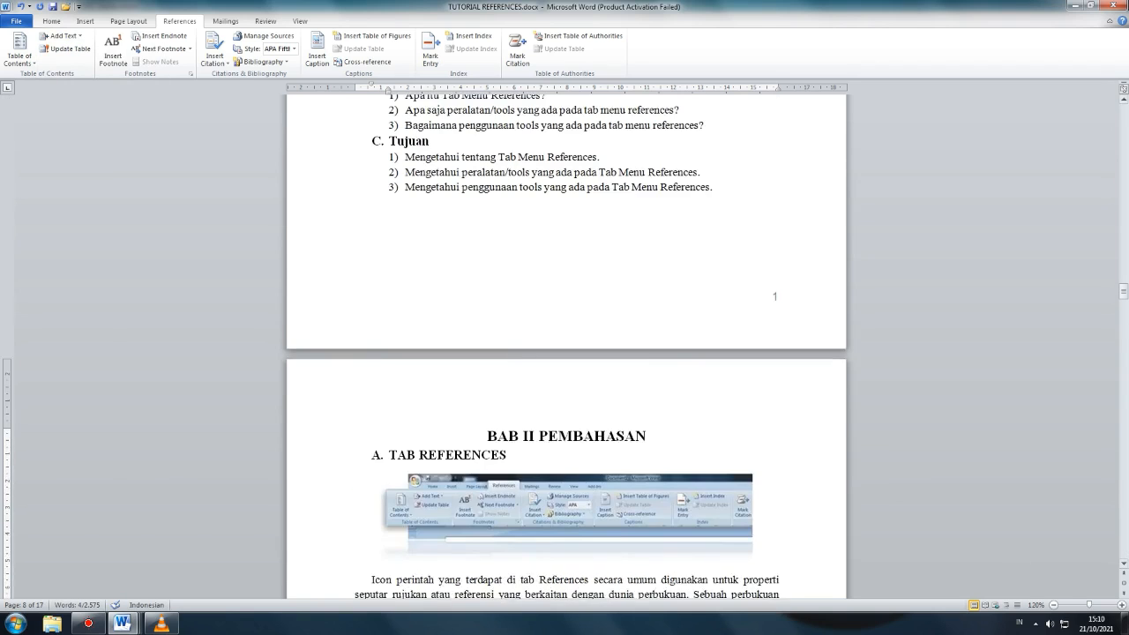
{"action": "scroll", "coordinate": [952, 603], "scroll_direction": "up", "scroll_amount": 3}
Insert a custom table of contents in the Formal format under DAFTAR ISI.
{"action": "left_click_drag", "start_coordinate": [1125, 288], "coordinate": [1124, 193]}
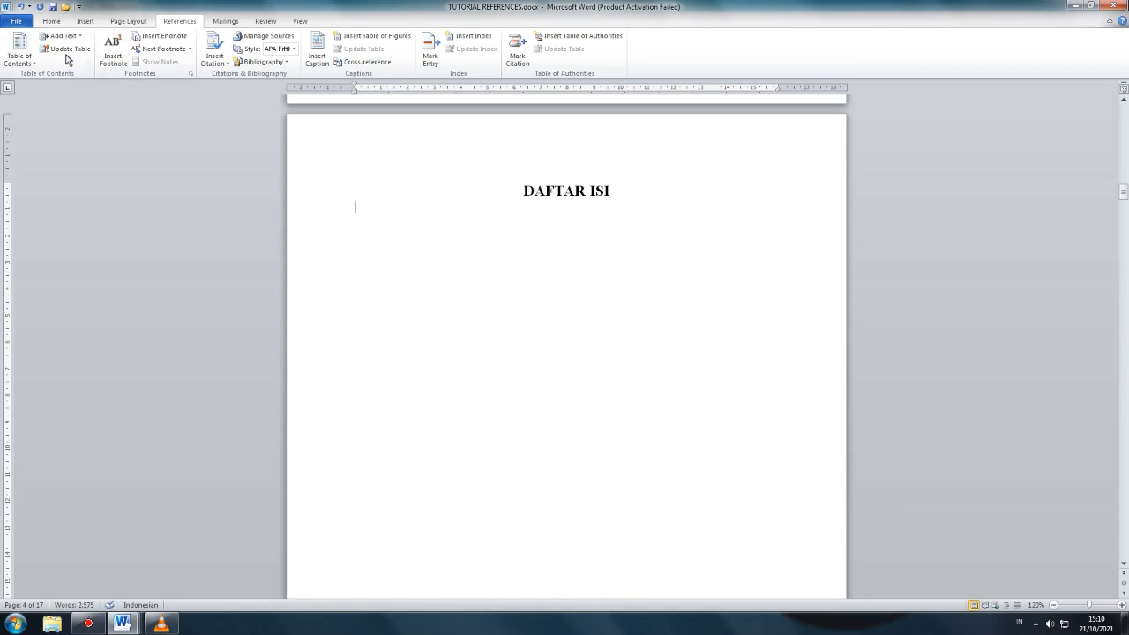
{"action": "left_click", "coordinate": [27, 55]}
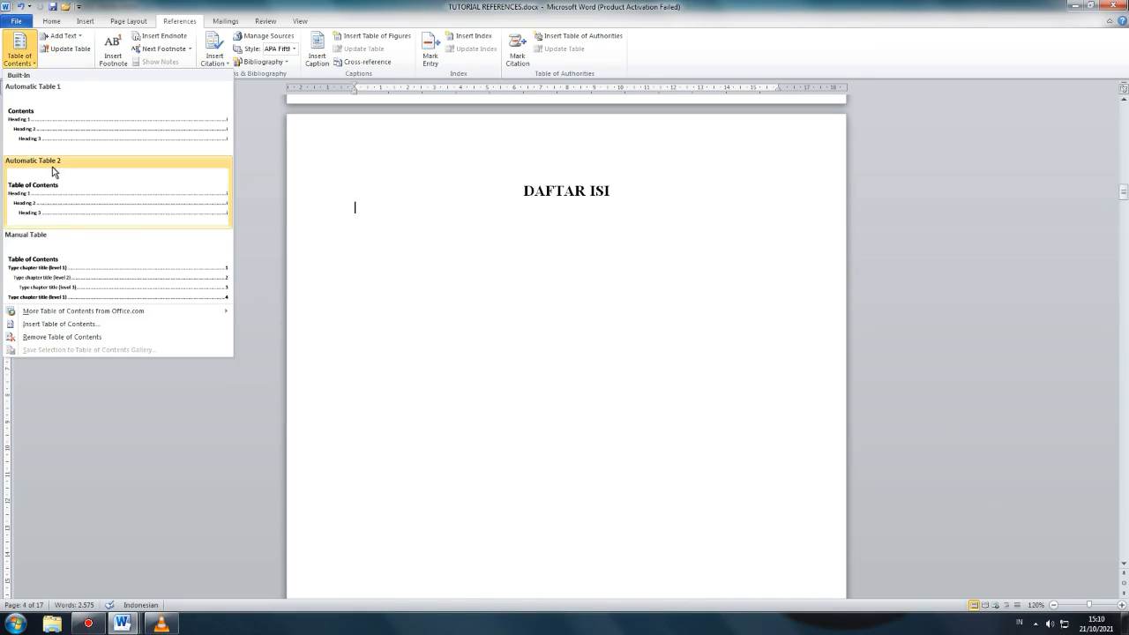
{"action": "left_click", "coordinate": [101, 328]}
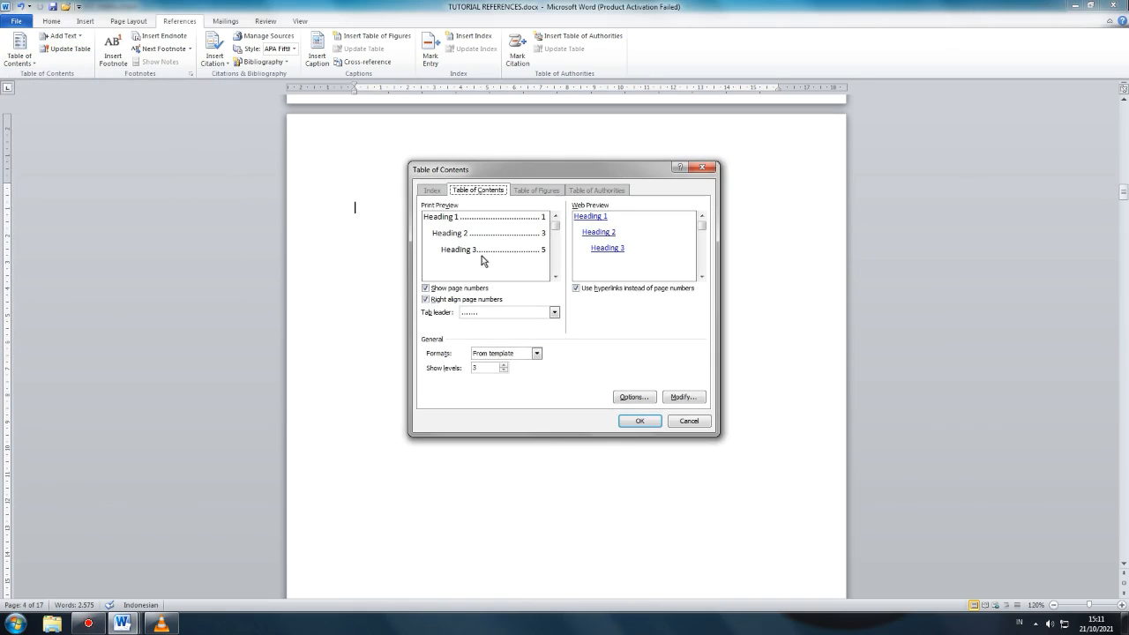
{"action": "left_click", "coordinate": [537, 354]}
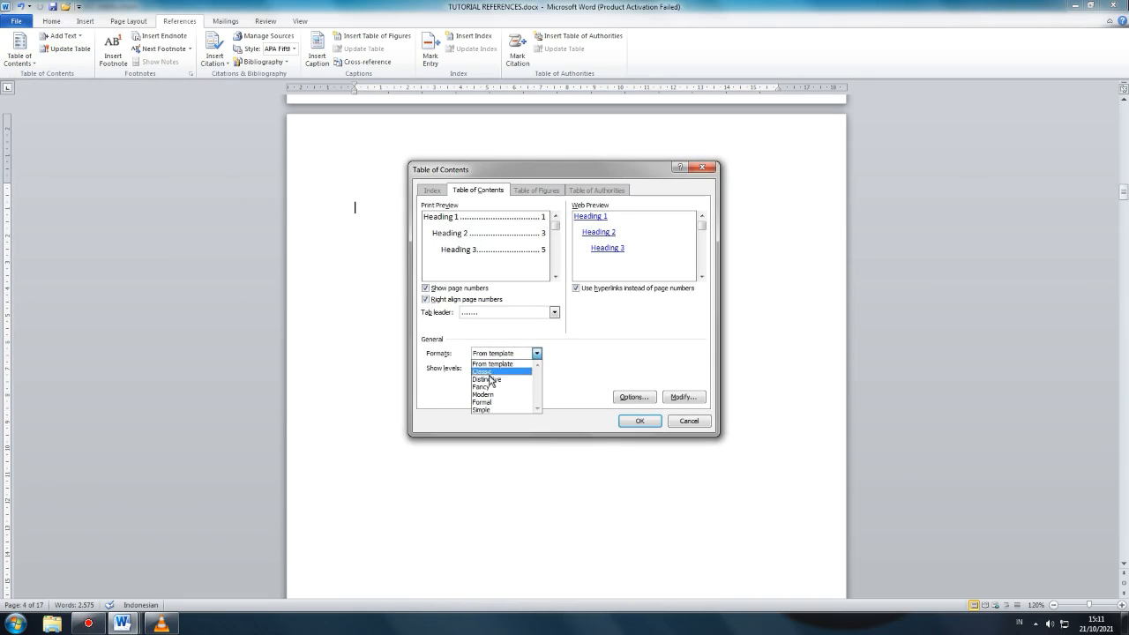
{"action": "left_click", "coordinate": [502, 371]}
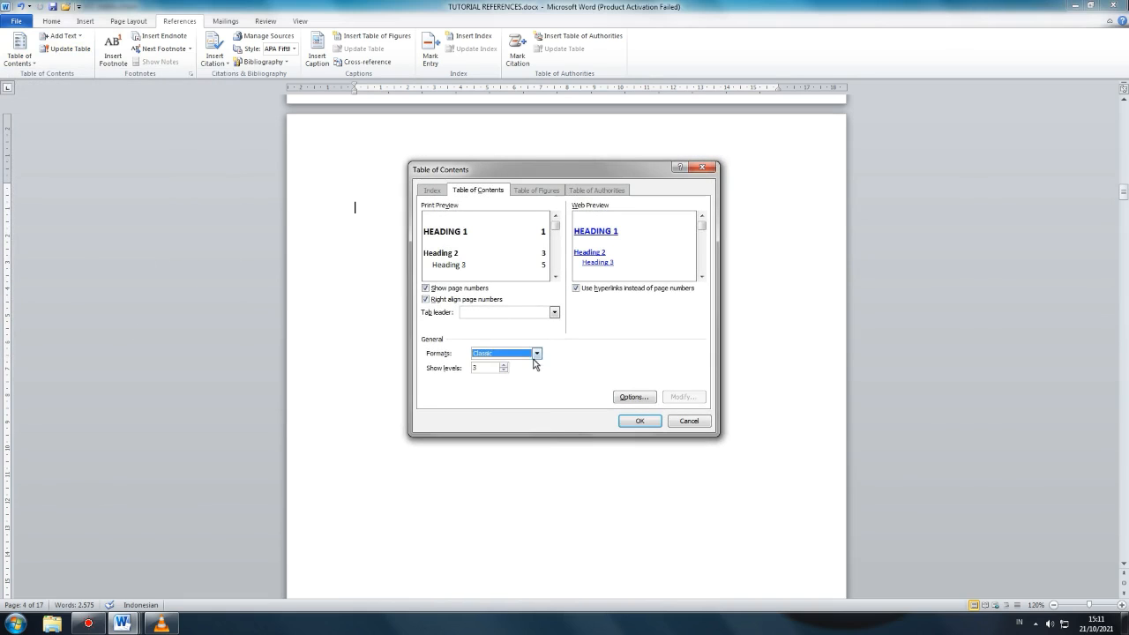
{"action": "left_click", "coordinate": [536, 354]}
{"action": "left_click", "coordinate": [507, 398]}
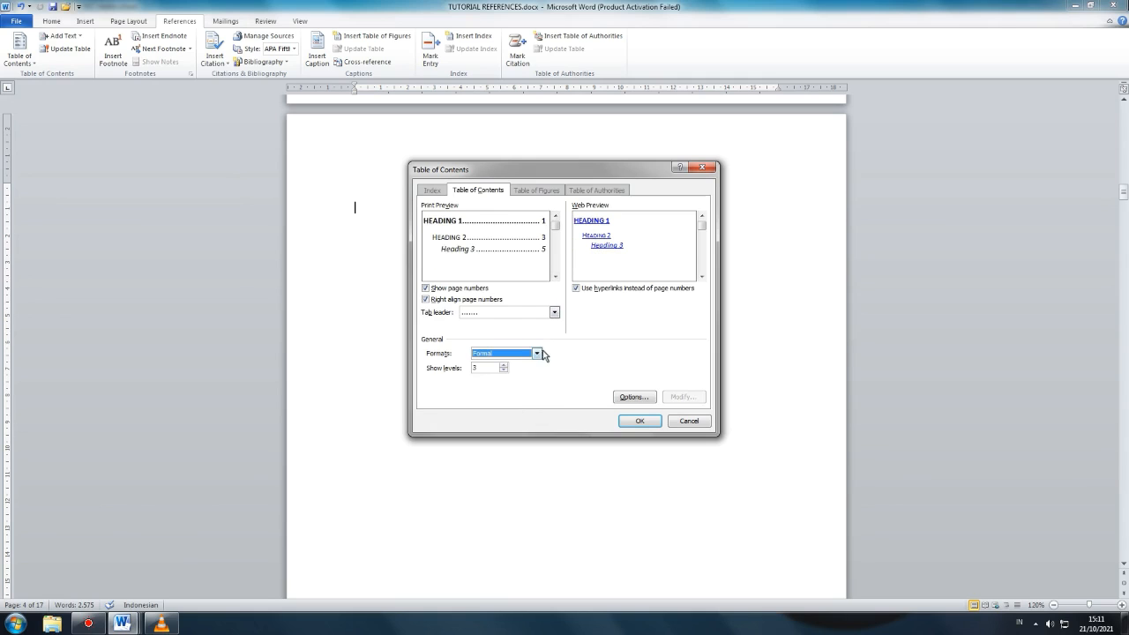
{"action": "left_click", "coordinate": [639, 422]}
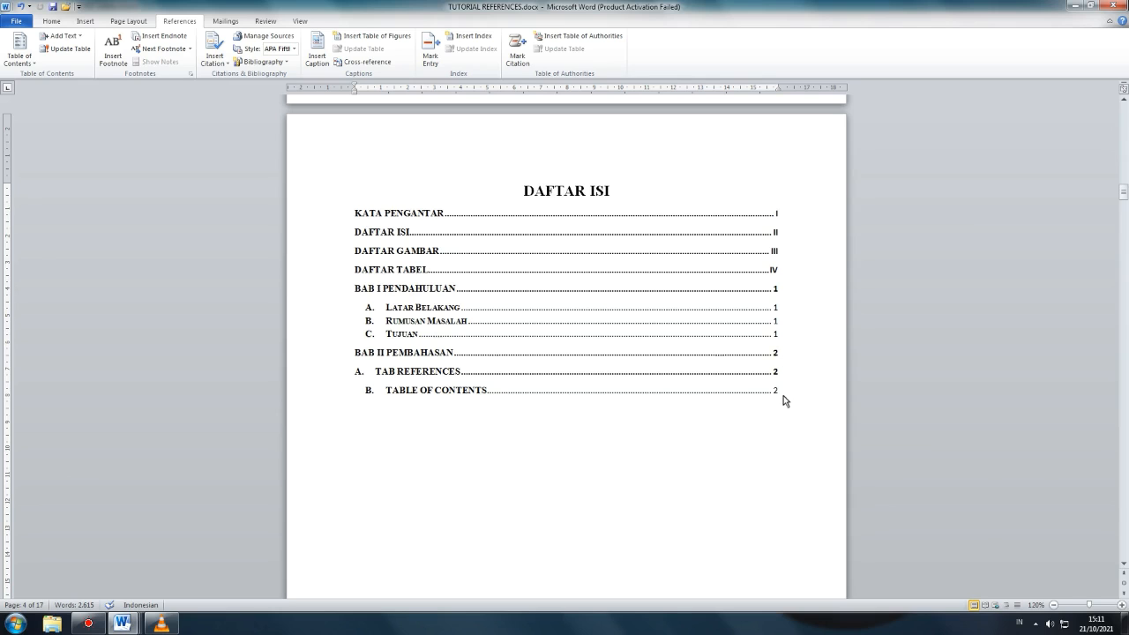
{"action": "left_click", "coordinate": [385, 292]}
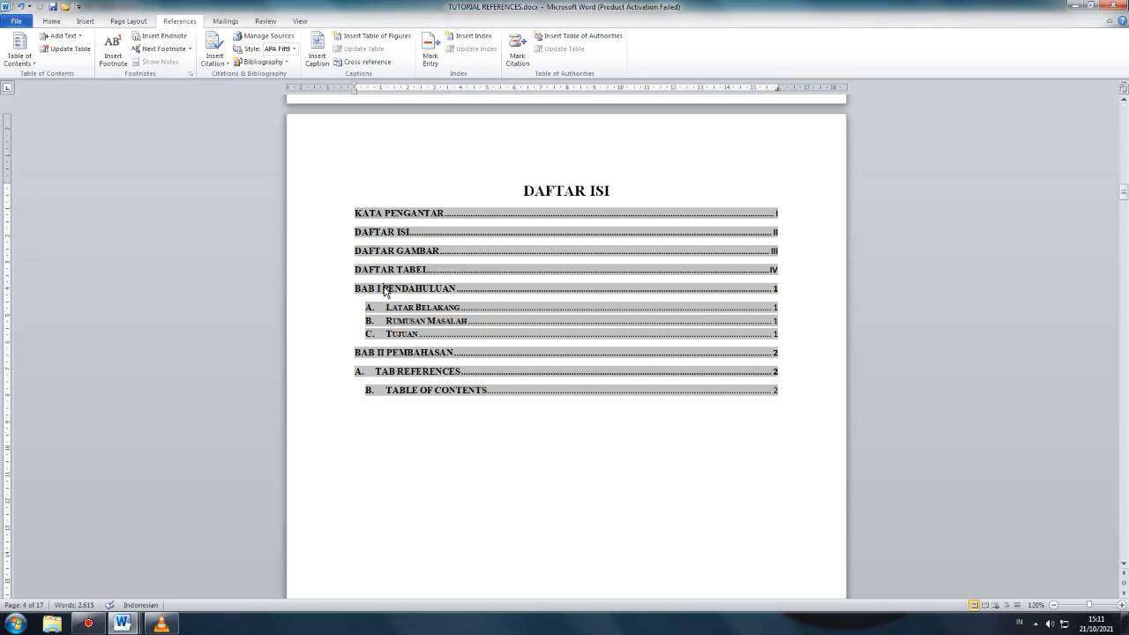
Split the BAB I PENDAHULUAN heading so PENDAHULUAN sits on its own line.
{"action": "left_click", "coordinate": [482, 434]}
{"action": "scroll", "coordinate": [529, 441], "scroll_direction": "down", "scroll_amount": 20}
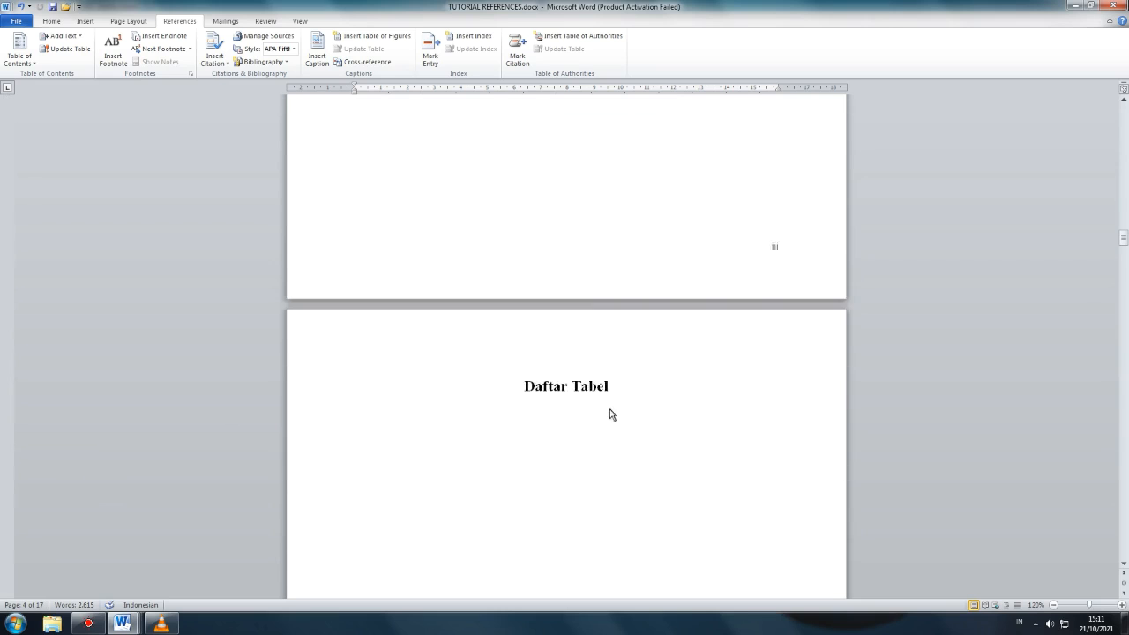
{"action": "scroll", "coordinate": [610, 414], "scroll_direction": "down", "scroll_amount": 4}
{"action": "left_click_drag", "start_coordinate": [1124, 244], "coordinate": [1124, 267]}
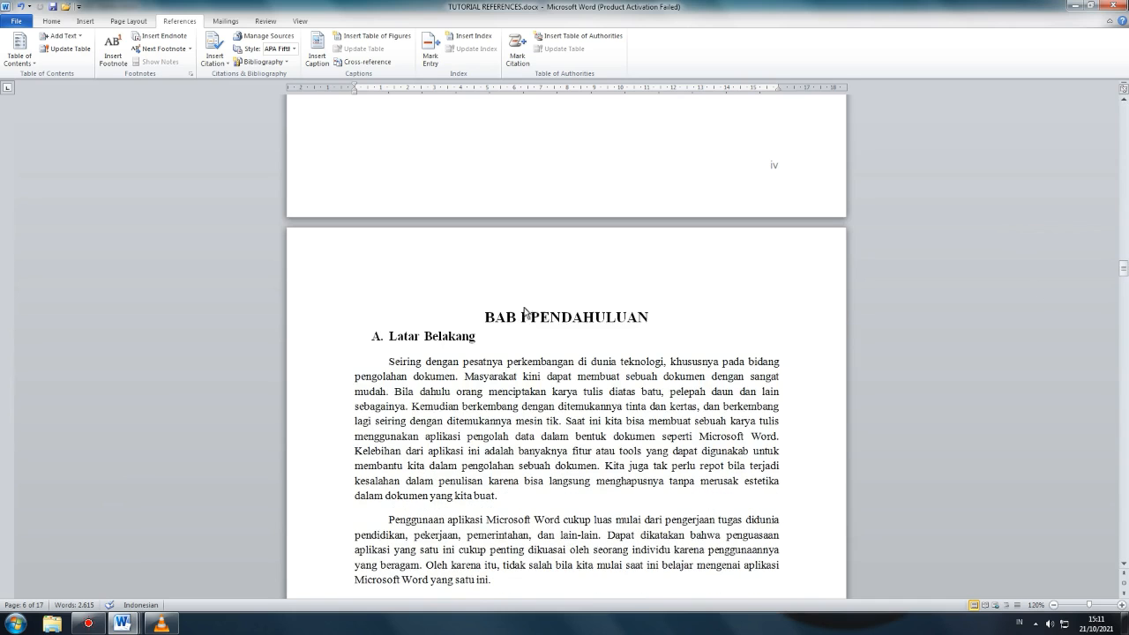
{"action": "left_click", "coordinate": [531, 317]}
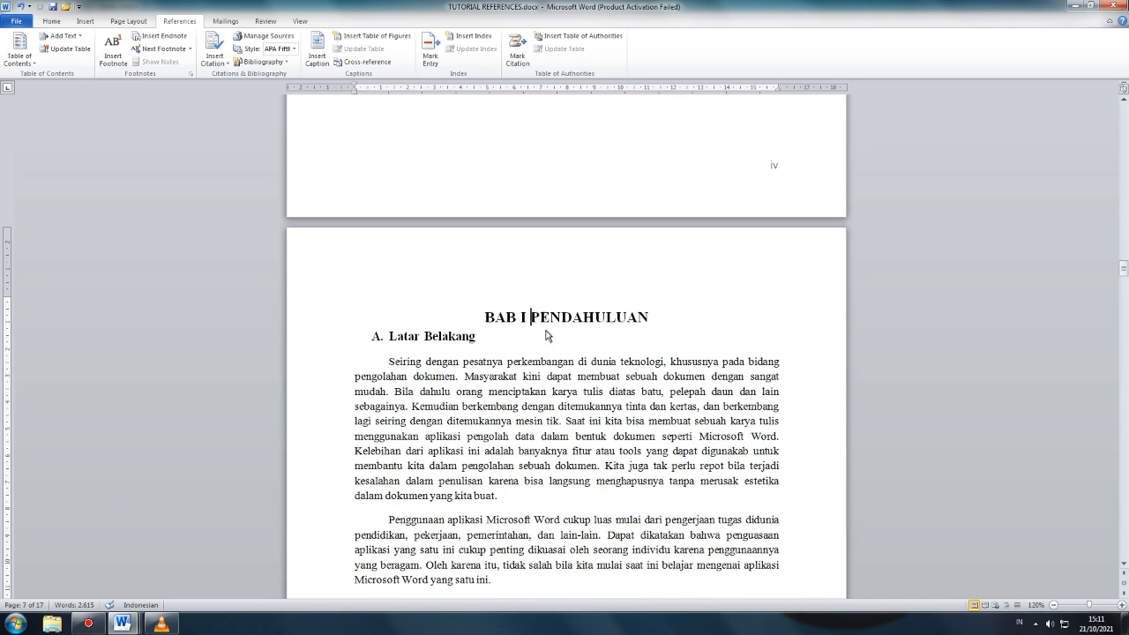
{"action": "key", "text": "Return"}
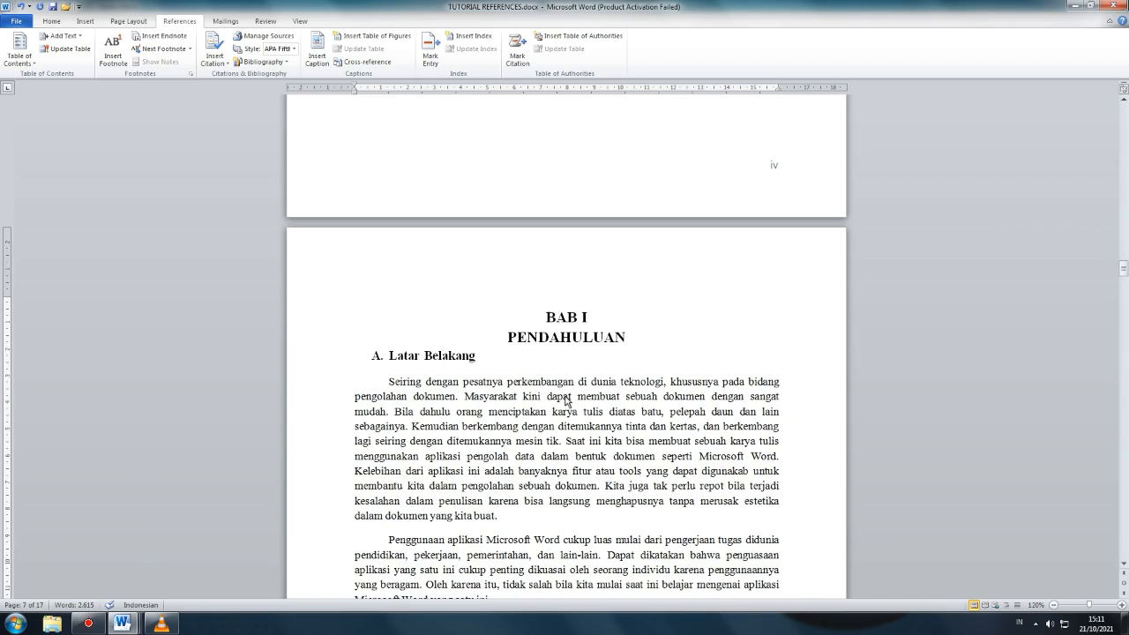
{"action": "key", "text": "BackSpace"}
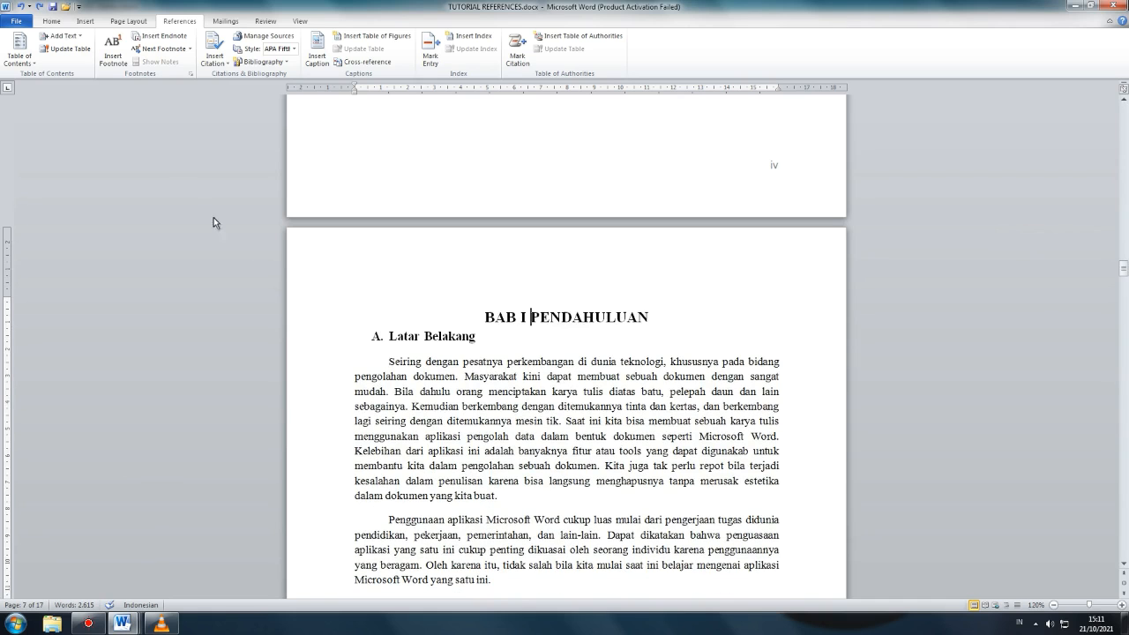
{"action": "left_click", "coordinate": [126, 21]}
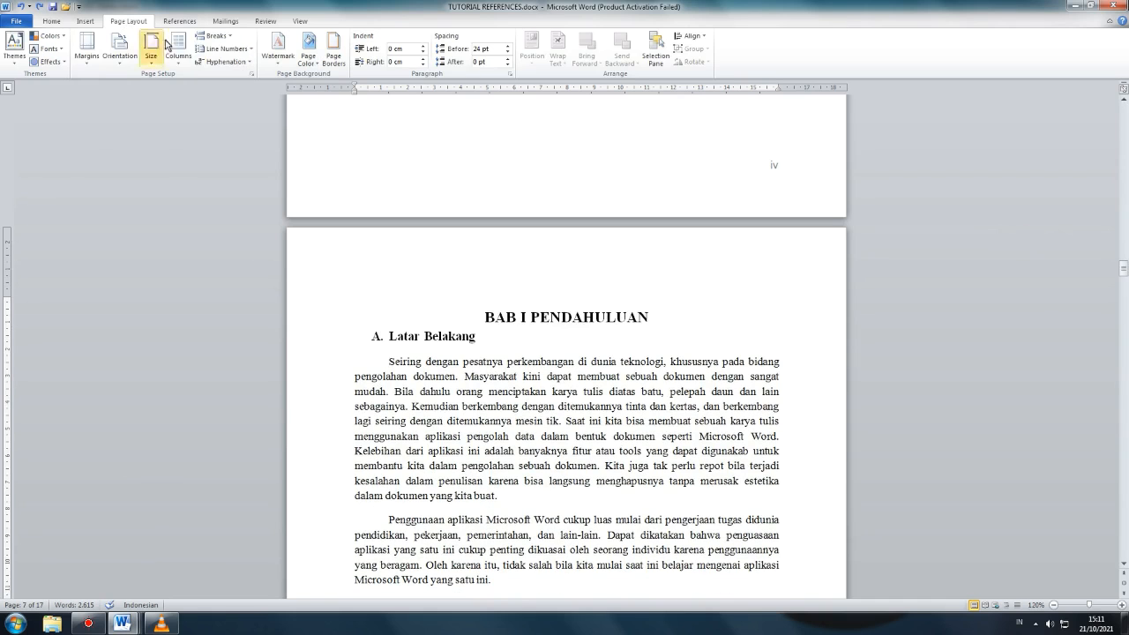
{"action": "left_click", "coordinate": [215, 36]}
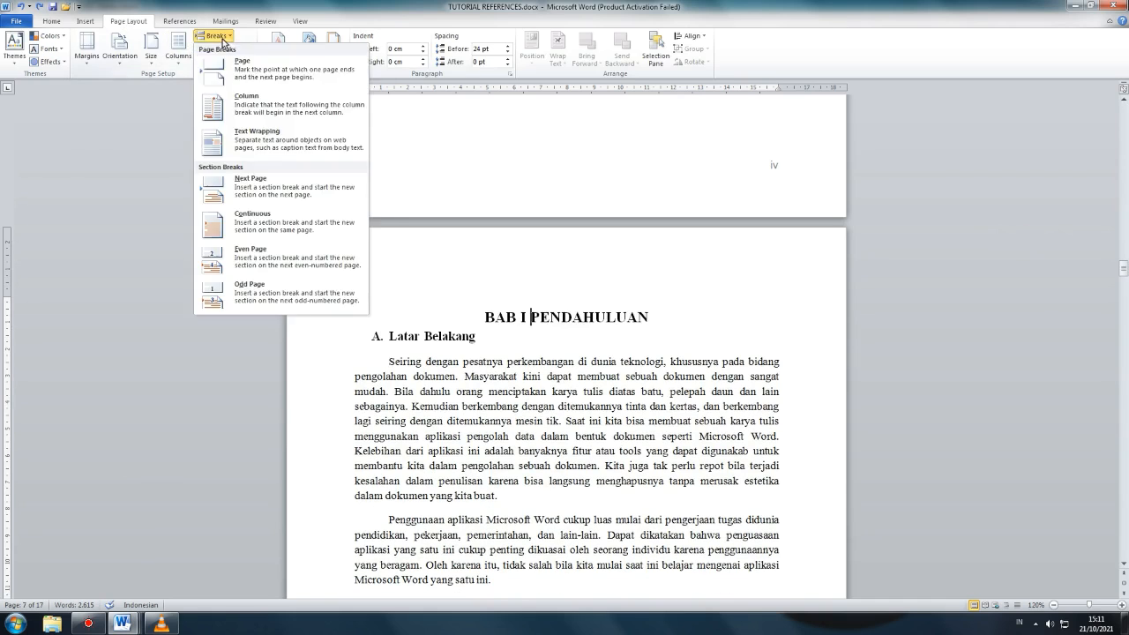
{"action": "left_click", "coordinate": [255, 153]}
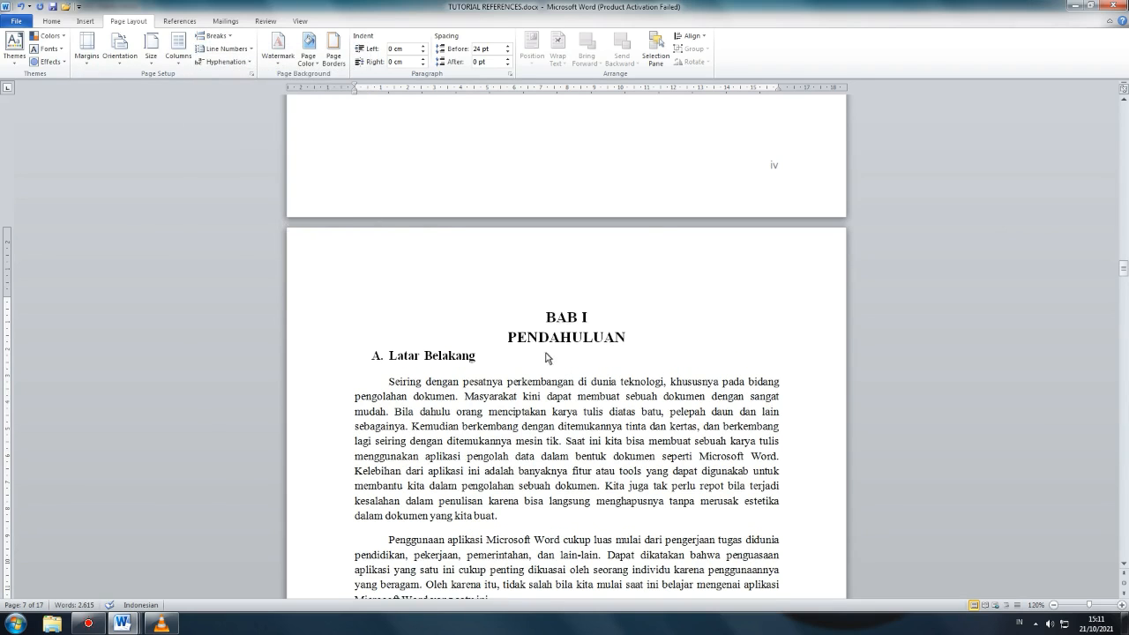
Break BAB II PEMBAHASAN onto two lines, then select the C. FOOTNOTES heading.
{"action": "scroll", "coordinate": [546, 356], "scroll_direction": "down", "scroll_amount": 15}
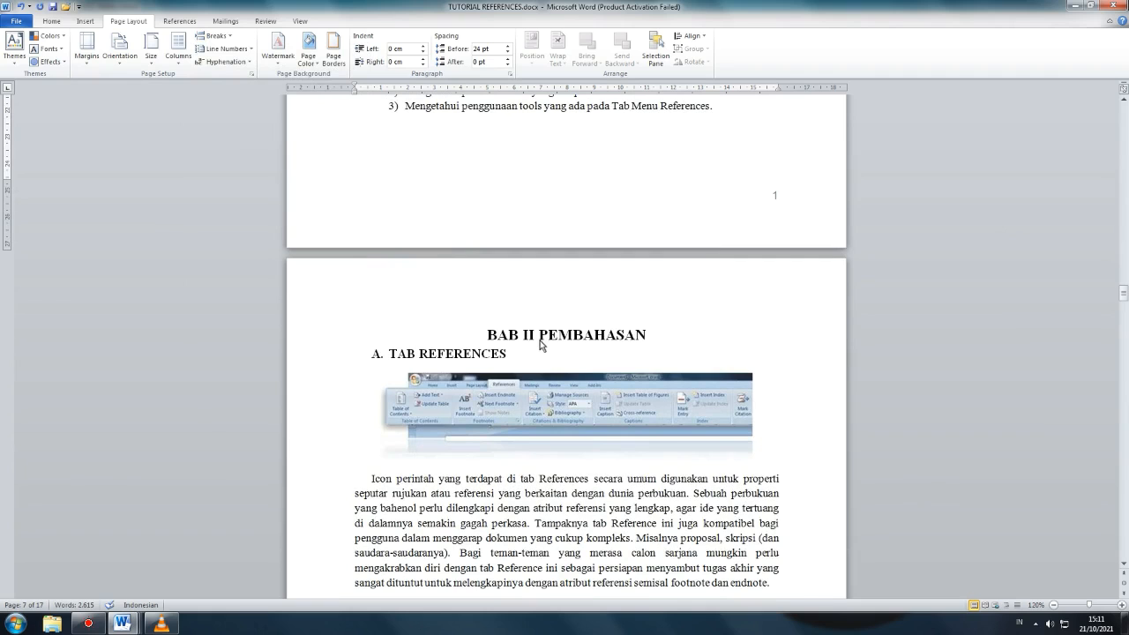
{"action": "left_click", "coordinate": [535, 335]}
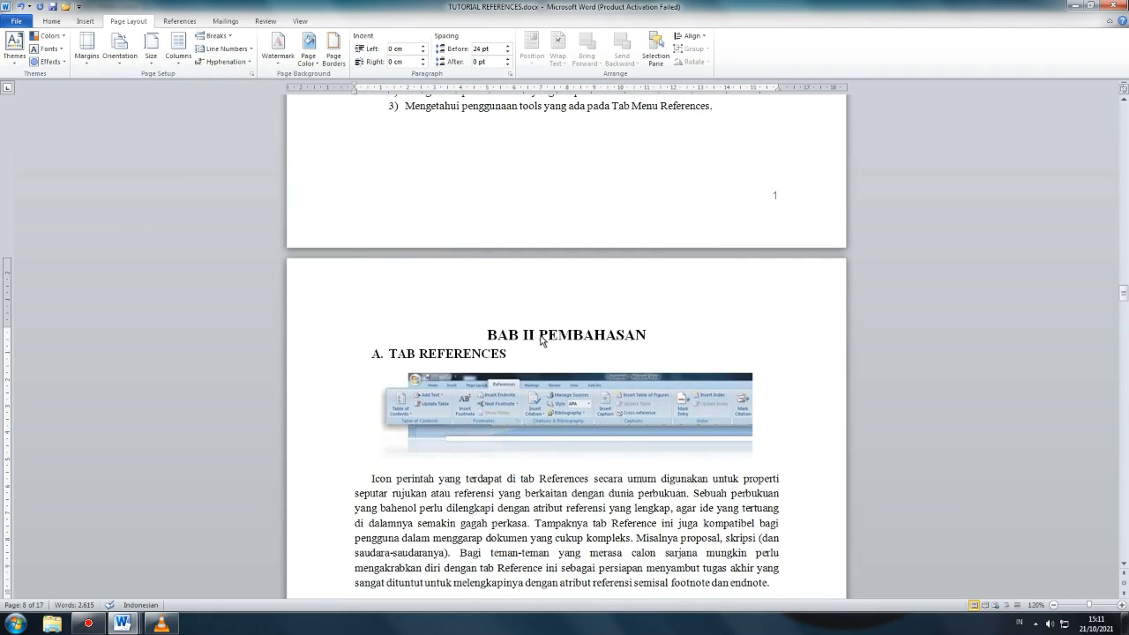
{"action": "key", "text": "shift+Return"}
{"action": "scroll", "coordinate": [565, 341], "scroll_direction": "up", "scroll_amount": 1}
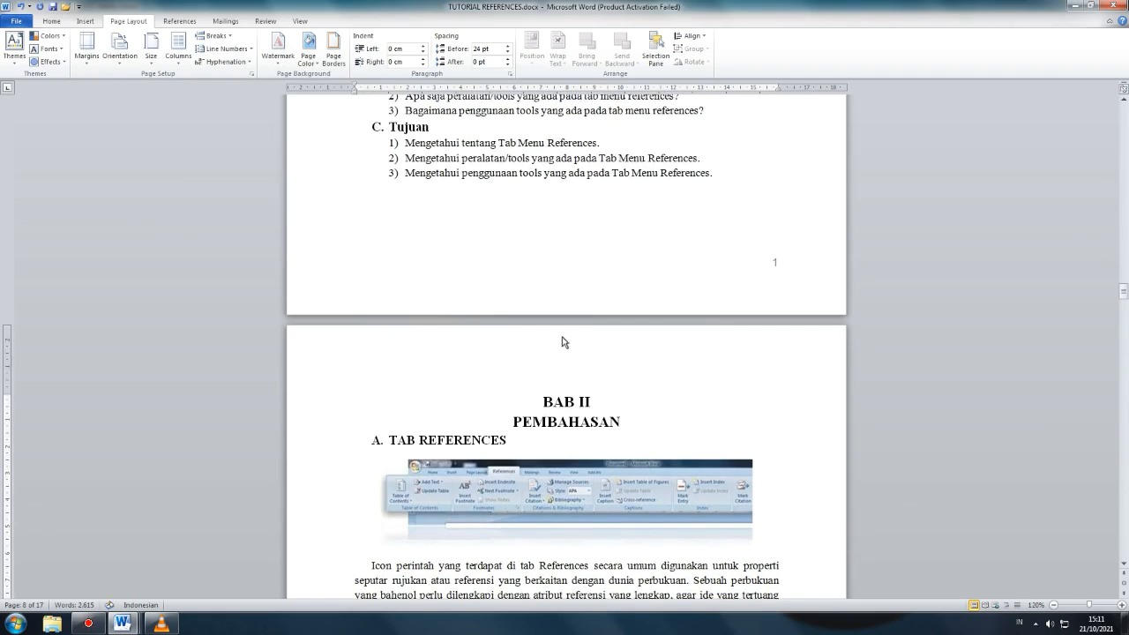
{"action": "scroll", "coordinate": [1035, 403], "scroll_direction": "down", "scroll_amount": 3}
{"action": "left_click_drag", "start_coordinate": [1124, 302], "coordinate": [1124, 341]}
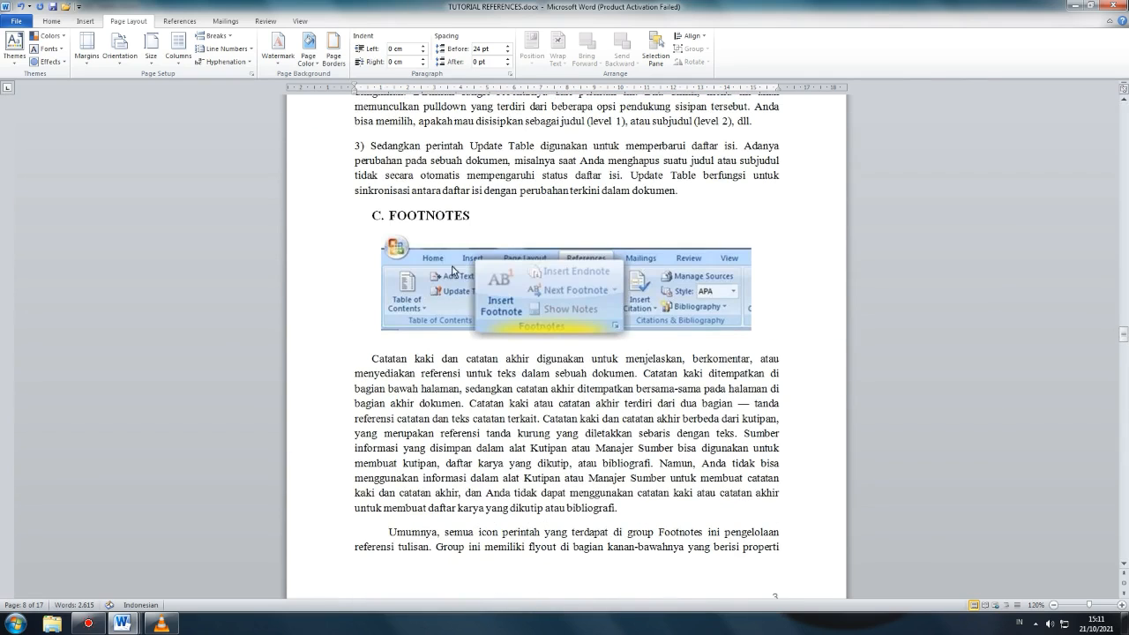
{"action": "left_click_drag", "start_coordinate": [392, 221], "coordinate": [467, 220]}
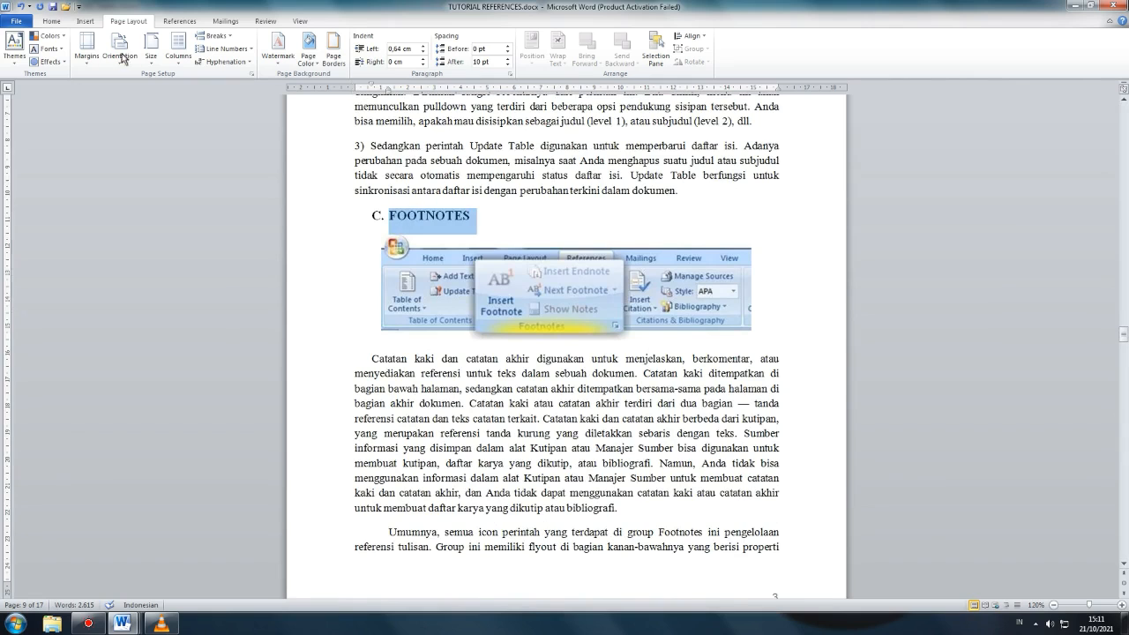
Make the FOOTNOTES heading a Level 2 table-of-contents entry.
{"action": "left_click", "coordinate": [180, 20]}
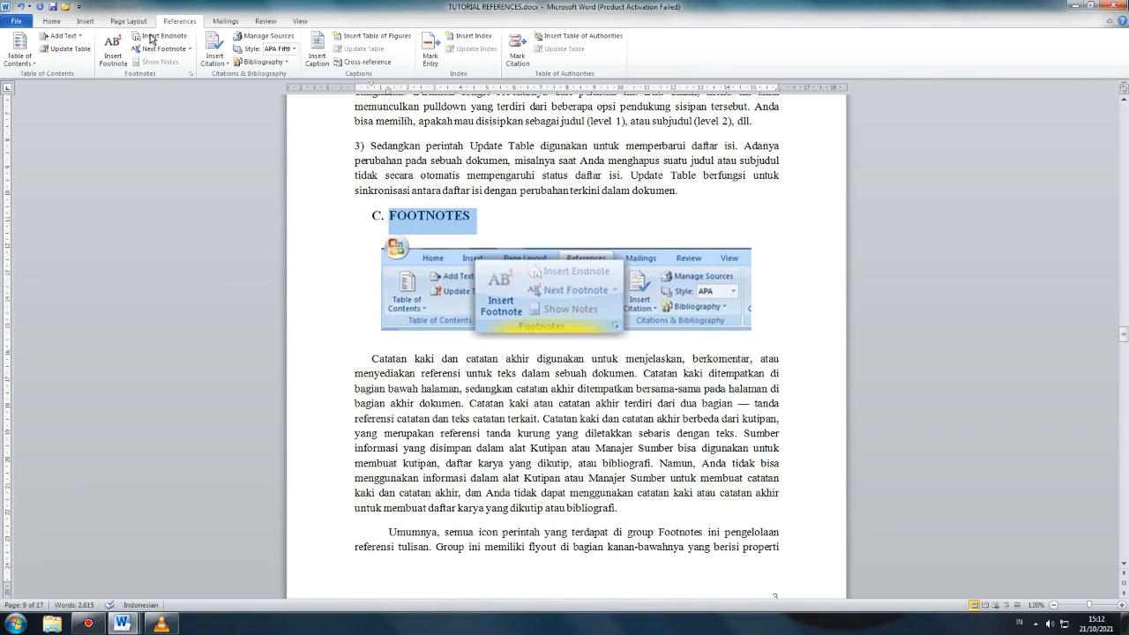
{"action": "left_click", "coordinate": [61, 35]}
{"action": "left_click", "coordinate": [80, 80]}
{"action": "scroll", "coordinate": [437, 204], "scroll_direction": "up", "scroll_amount": 15}
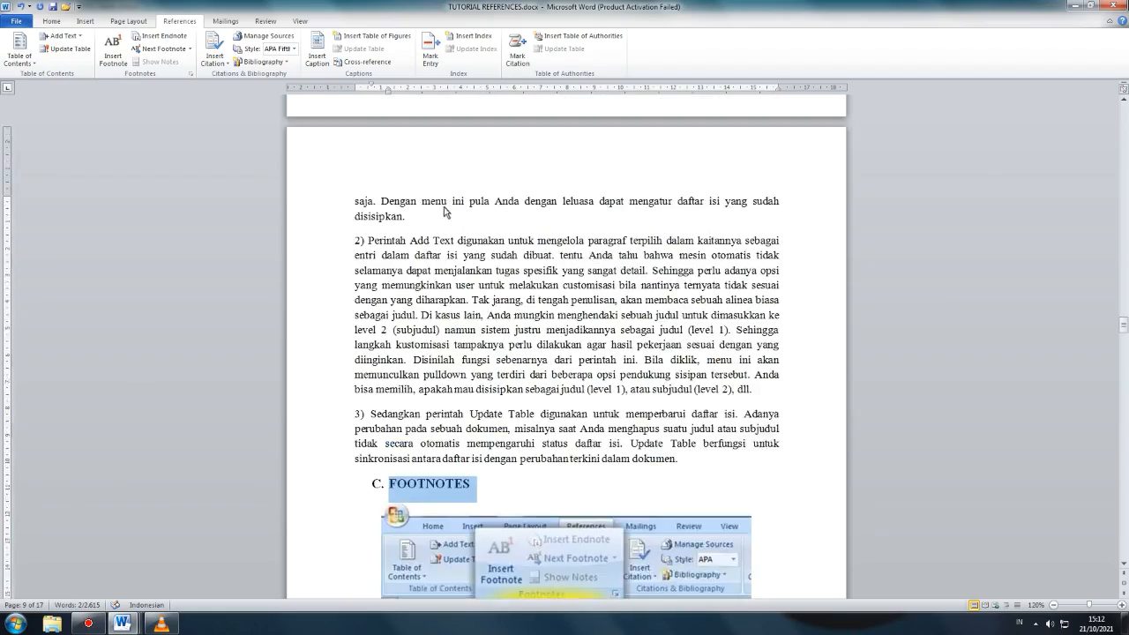
{"action": "scroll", "coordinate": [438, 203], "scroll_direction": "down", "scroll_amount": 20}
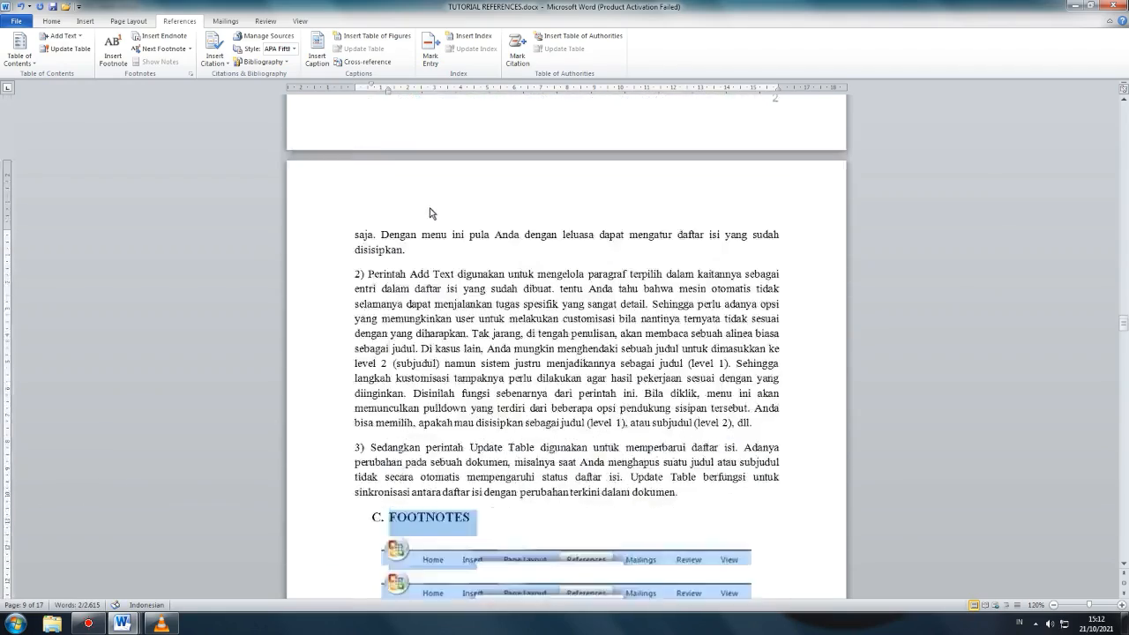
{"action": "scroll", "coordinate": [419, 227], "scroll_direction": "down", "scroll_amount": 9}
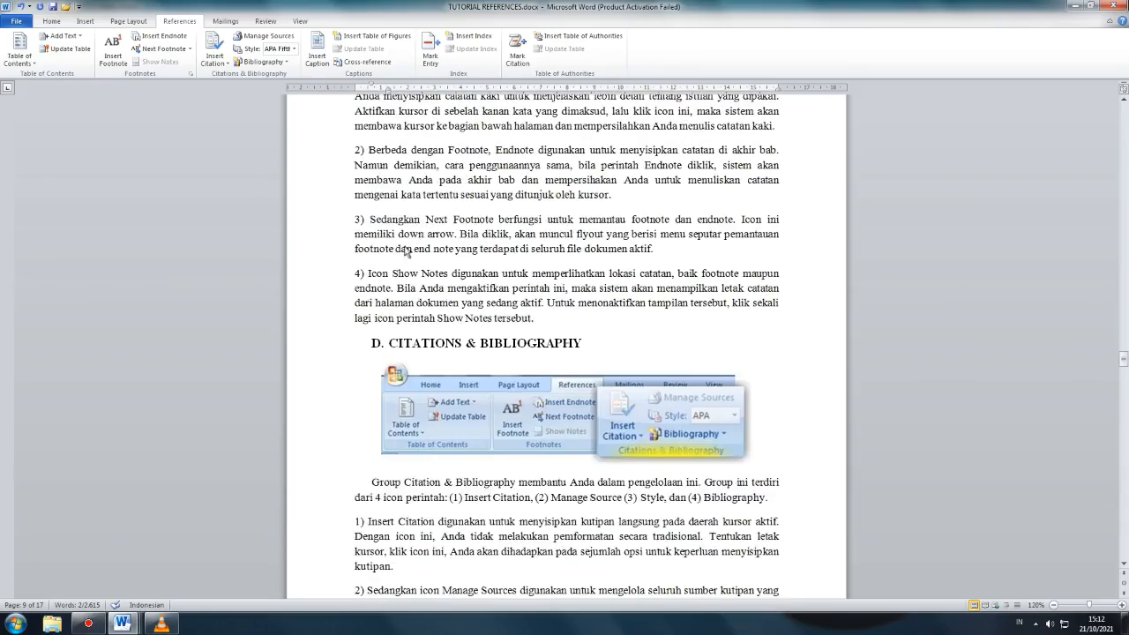
Add the CITATIONS & BIBLIOGRAPHY and CAPTIONS headings to the contents at Level 2.
{"action": "left_click_drag", "start_coordinate": [389, 346], "coordinate": [587, 346]}
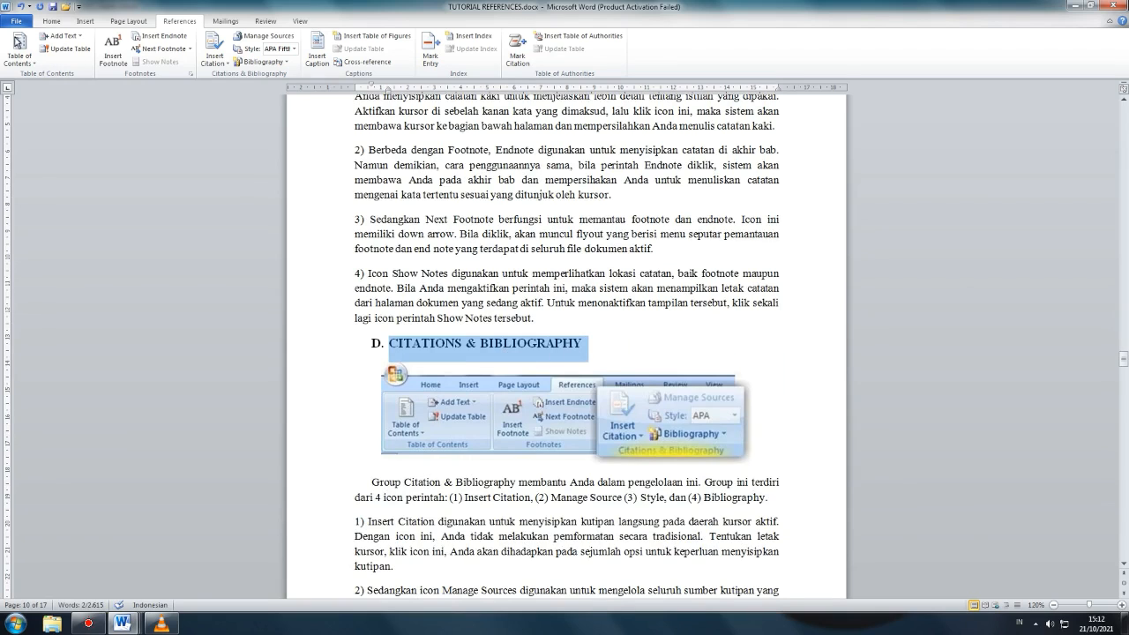
{"action": "left_click", "coordinate": [61, 35]}
{"action": "left_click", "coordinate": [90, 79]}
{"action": "scroll", "coordinate": [513, 405], "scroll_direction": "down", "scroll_amount": 12}
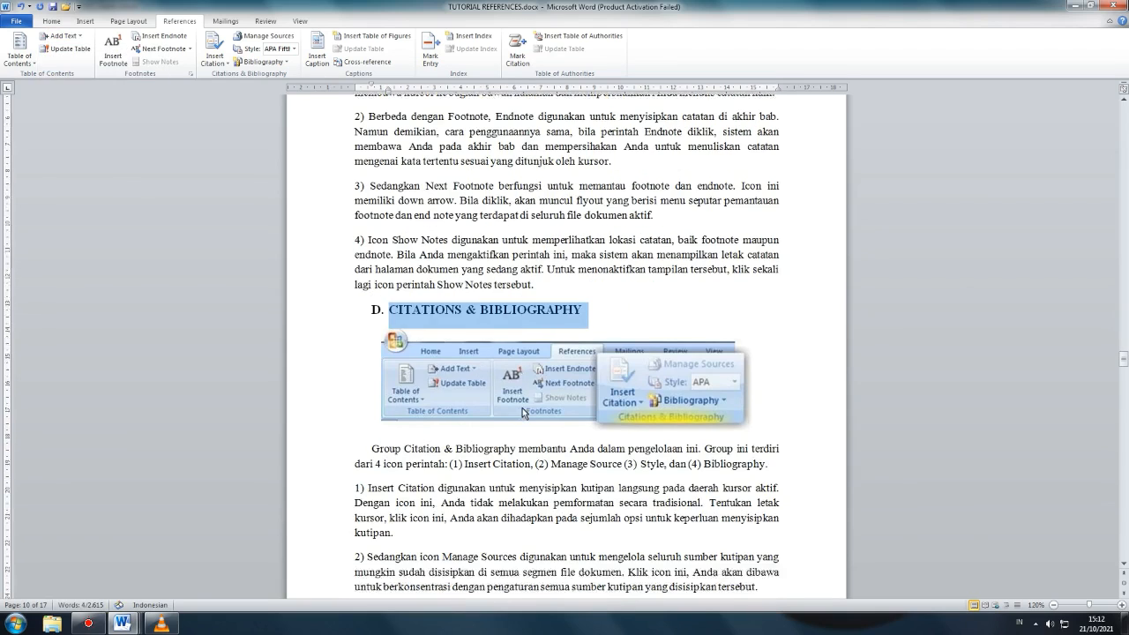
{"action": "left_click_drag", "start_coordinate": [389, 357], "coordinate": [460, 351]}
{"action": "left_click", "coordinate": [62, 36]}
{"action": "left_click", "coordinate": [88, 78]}
Add the INDEX and TABLE OF AUTHORITIES headings to the contents at Level 2.
{"action": "scroll", "coordinate": [511, 394], "scroll_direction": "down", "scroll_amount": 15}
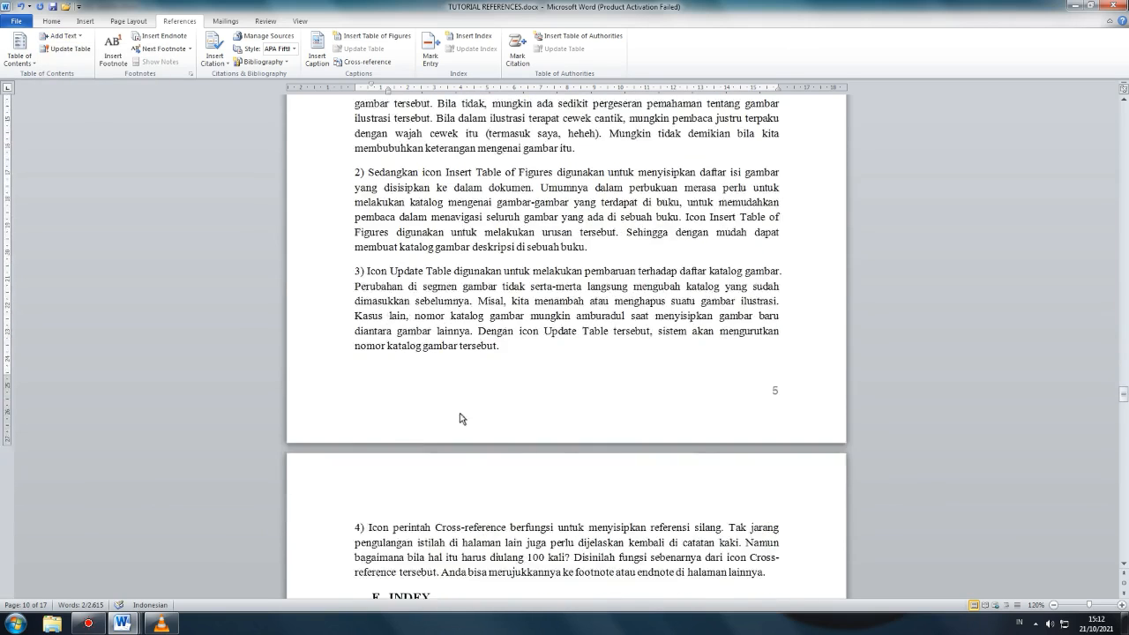
{"action": "left_click_drag", "start_coordinate": [389, 430], "coordinate": [431, 431]}
{"action": "left_click", "coordinate": [62, 35]}
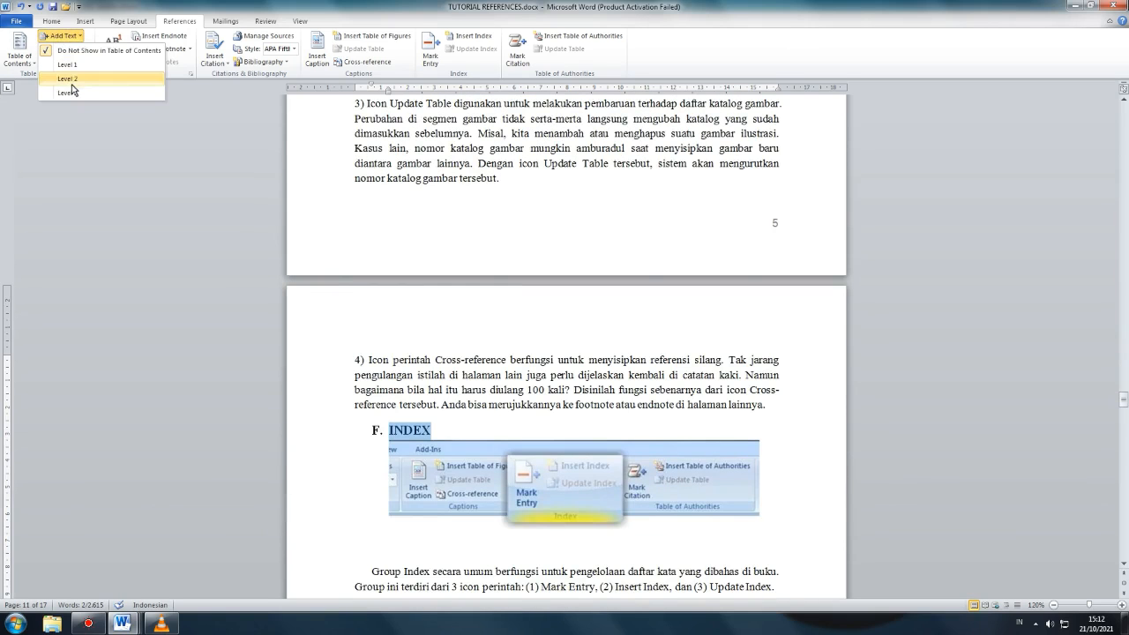
{"action": "left_click", "coordinate": [74, 78]}
{"action": "scroll", "coordinate": [492, 476], "scroll_direction": "down", "scroll_amount": 10}
{"action": "left_click_drag", "start_coordinate": [410, 462], "coordinate": [549, 457]}
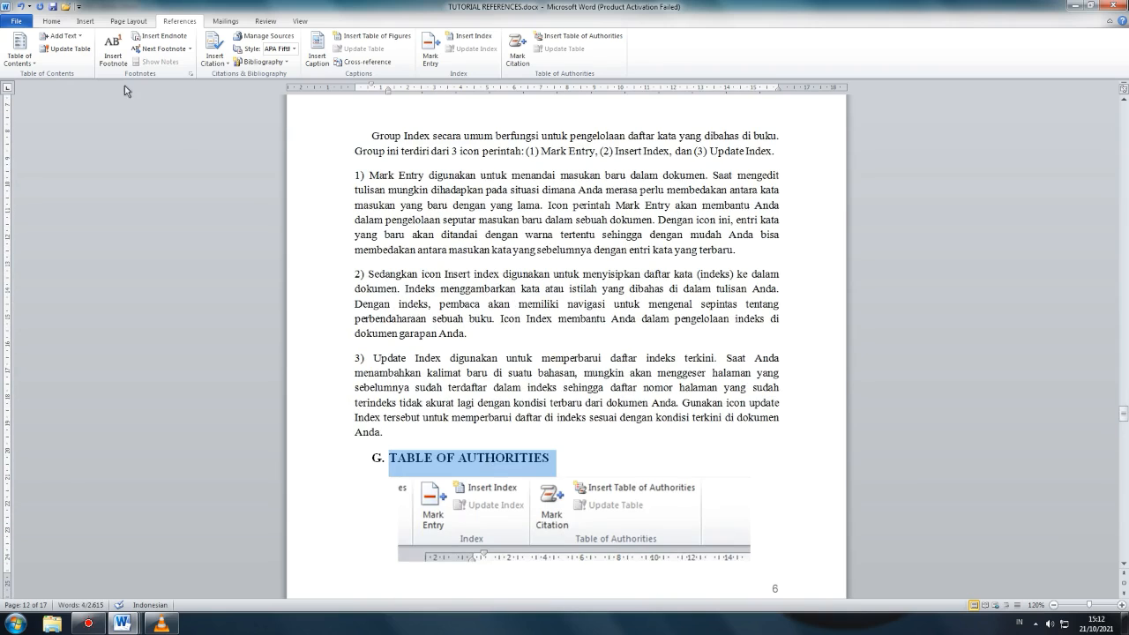
{"action": "left_click", "coordinate": [62, 36]}
{"action": "left_click", "coordinate": [74, 78]}
{"action": "scroll", "coordinate": [514, 419], "scroll_direction": "down", "scroll_amount": 10}
Mark the BAB III PENUTUP heading as a Level 1 contents entry.
{"action": "scroll", "coordinate": [477, 416], "scroll_direction": "down", "scroll_amount": 8}
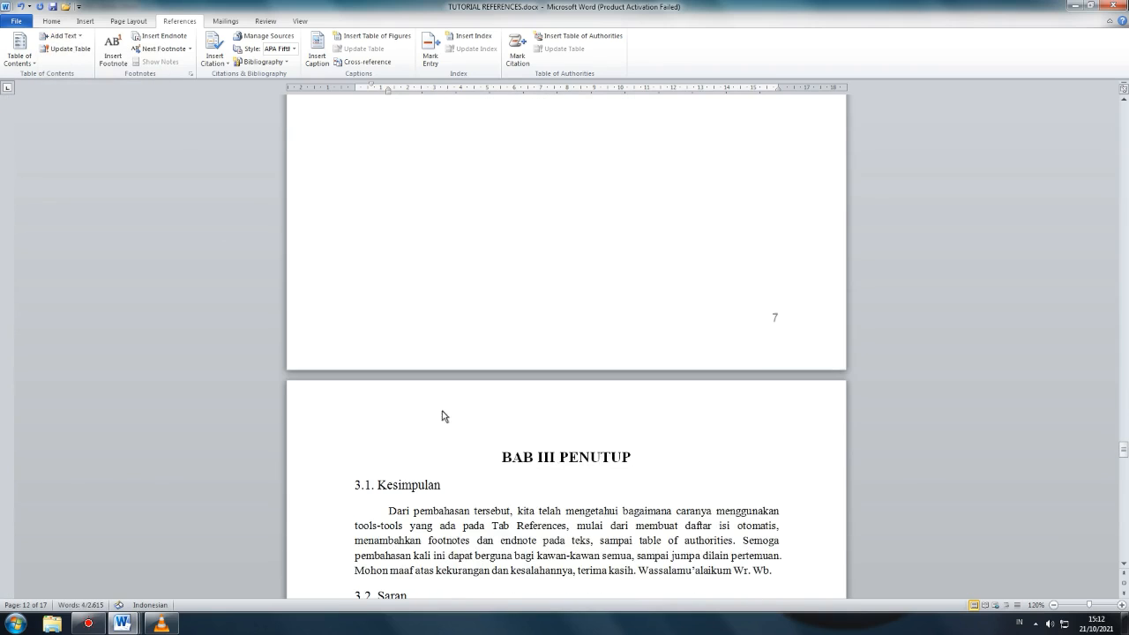
{"action": "left_click_drag", "start_coordinate": [499, 465], "coordinate": [633, 459]}
{"action": "left_click", "coordinate": [62, 36]}
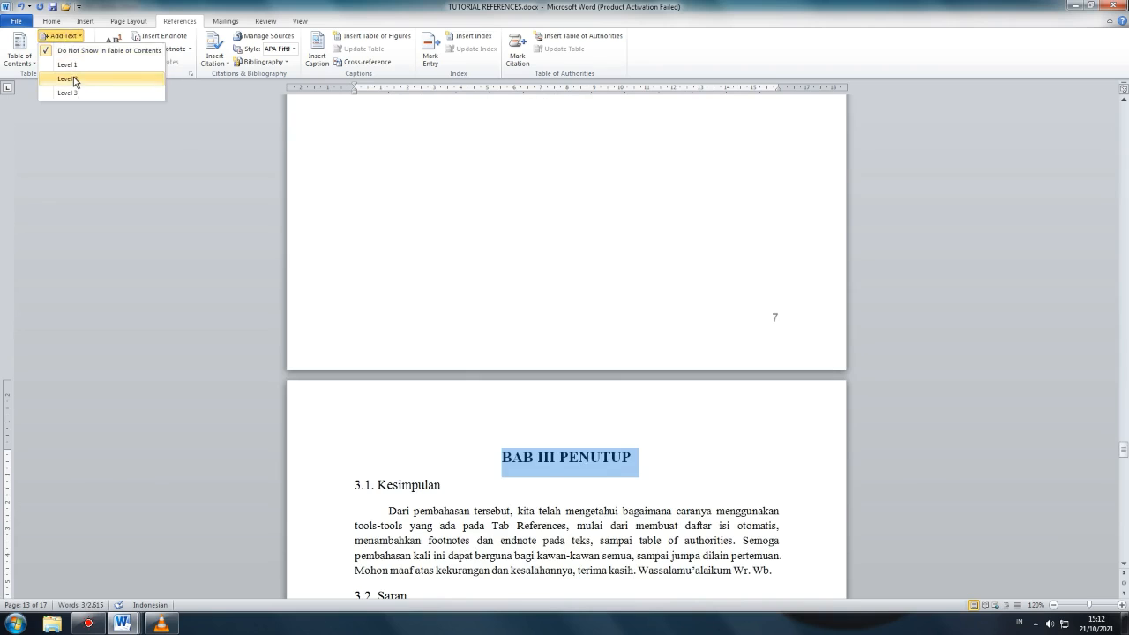
{"action": "left_click", "coordinate": [72, 78]}
{"action": "left_click", "coordinate": [62, 35]}
{"action": "left_click", "coordinate": [66, 71]}
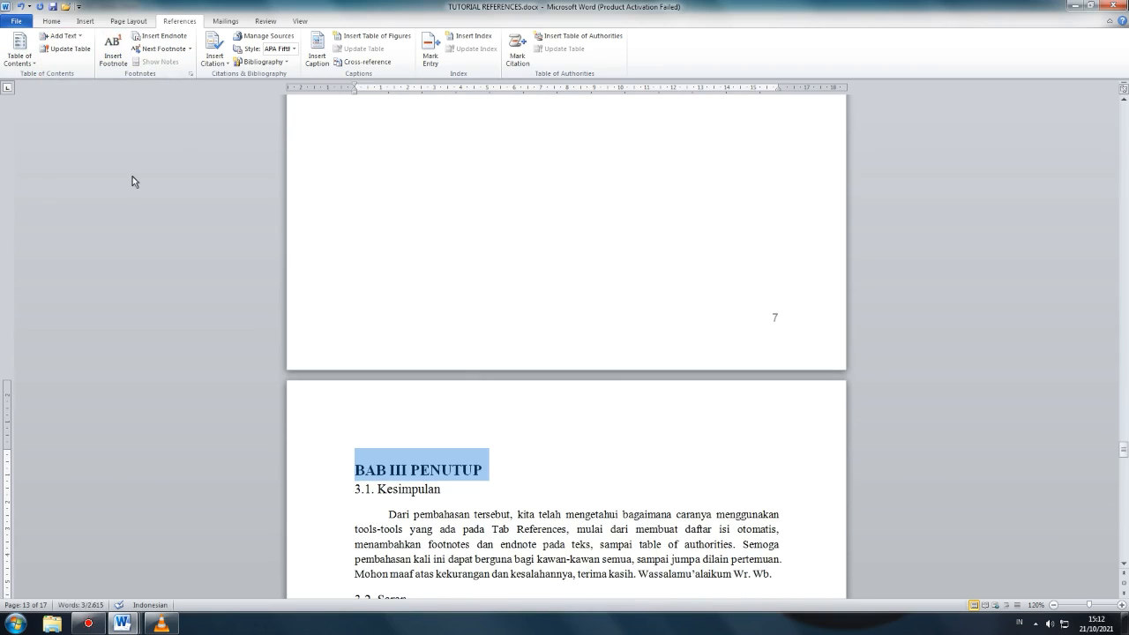
Insert a text-wrapping break so PENUTUP sits on its own line under BAB III.
{"action": "left_click", "coordinate": [132, 21]}
{"action": "left_click", "coordinate": [559, 470]}
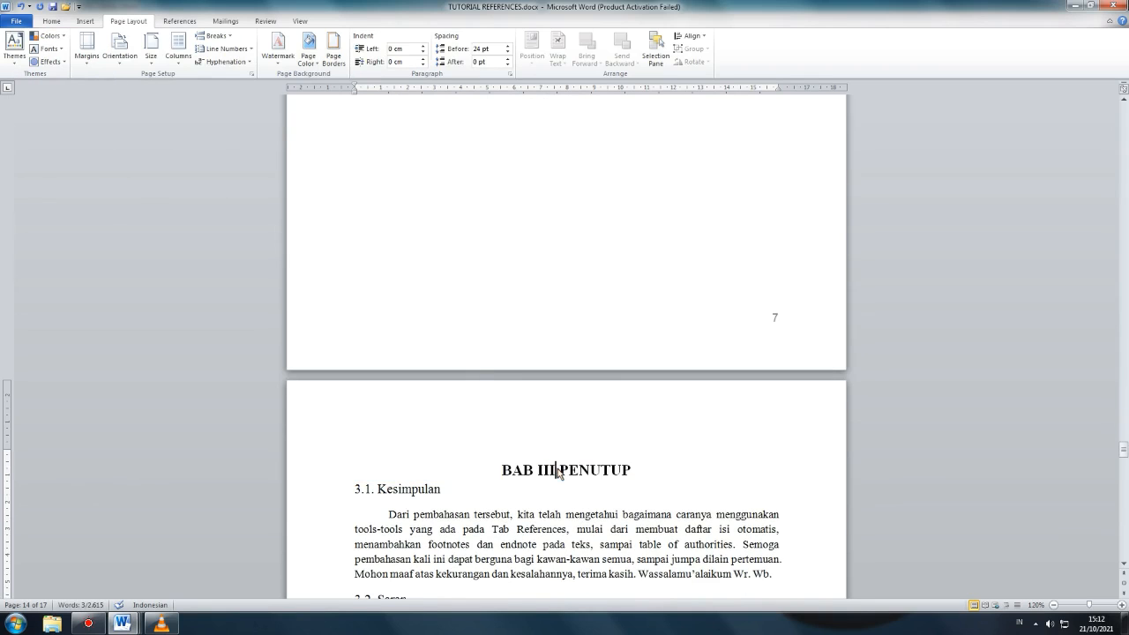
{"action": "left_click", "coordinate": [205, 40]}
{"action": "left_click", "coordinate": [255, 146]}
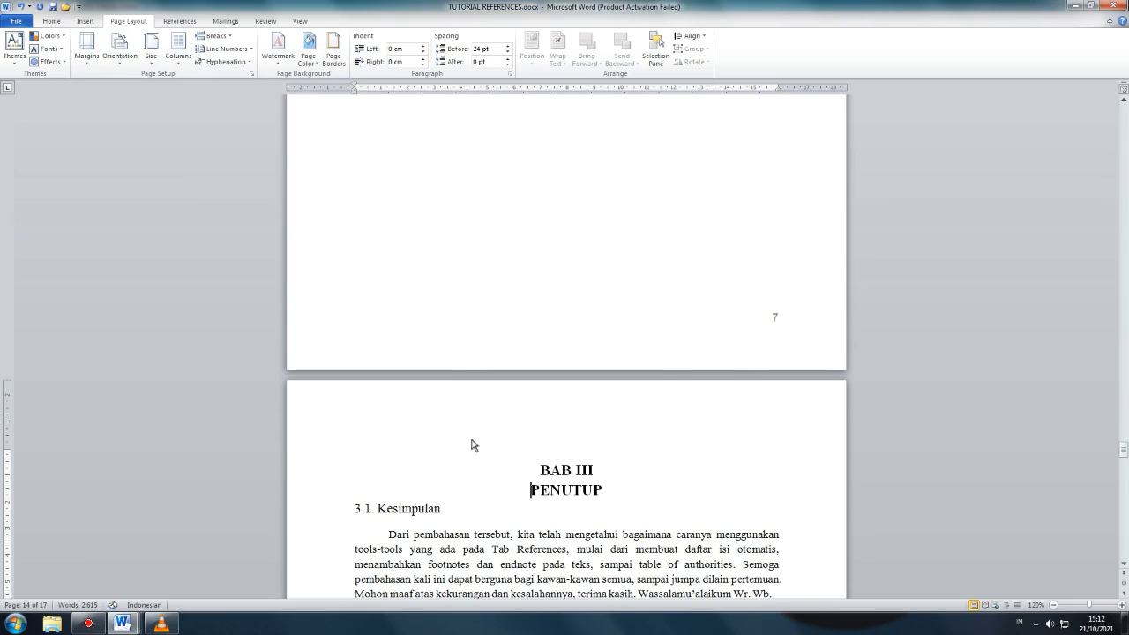
Make 3.1. Kesimpulan and 3.2. Saran Level 2 contents entries.
{"action": "left_click_drag", "start_coordinate": [378, 511], "coordinate": [453, 519]}
{"action": "left_click", "coordinate": [179, 21]}
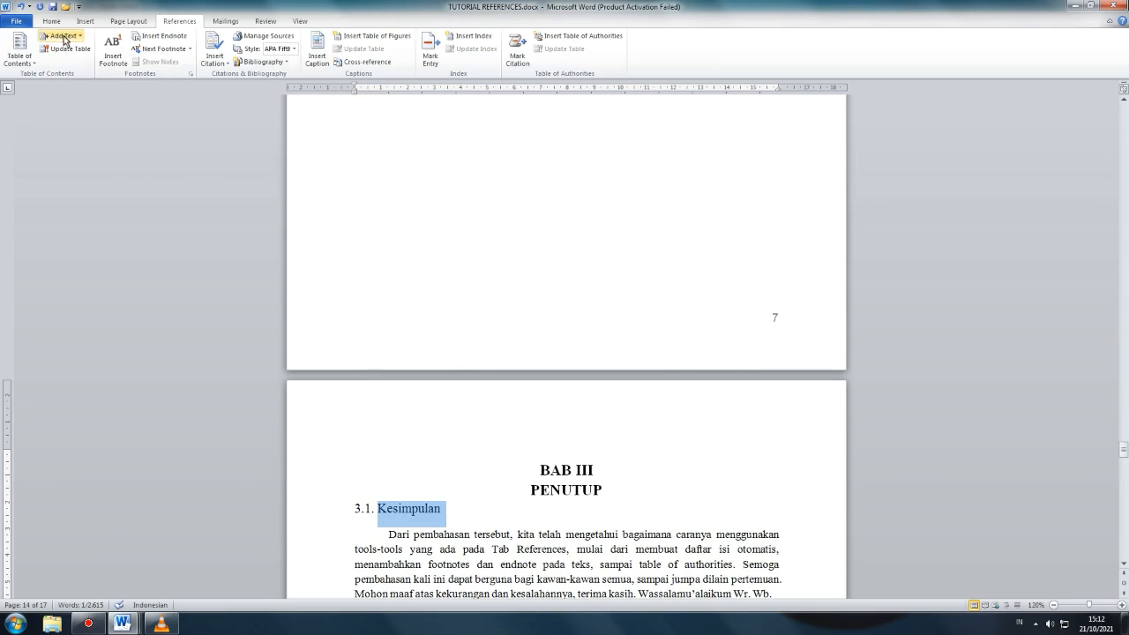
{"action": "left_click", "coordinate": [61, 35]}
{"action": "left_click", "coordinate": [77, 81]}
{"action": "scroll", "coordinate": [397, 397], "scroll_direction": "down", "scroll_amount": 5}
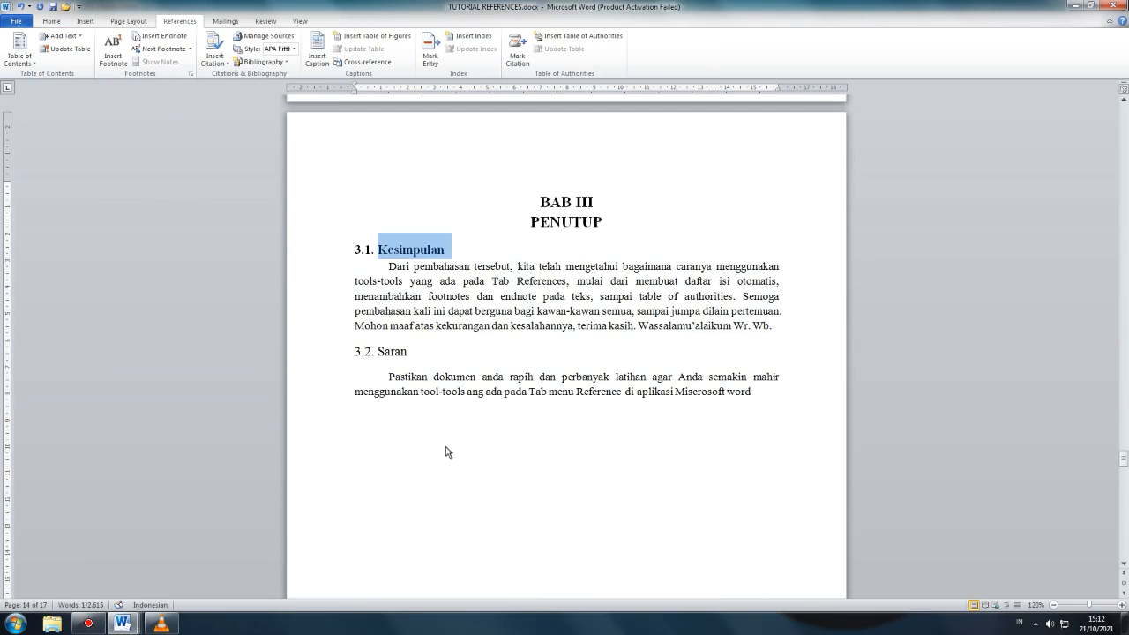
{"action": "double_click", "coordinate": [379, 356]}
{"action": "left_click", "coordinate": [61, 35]}
{"action": "left_click", "coordinate": [76, 81]}
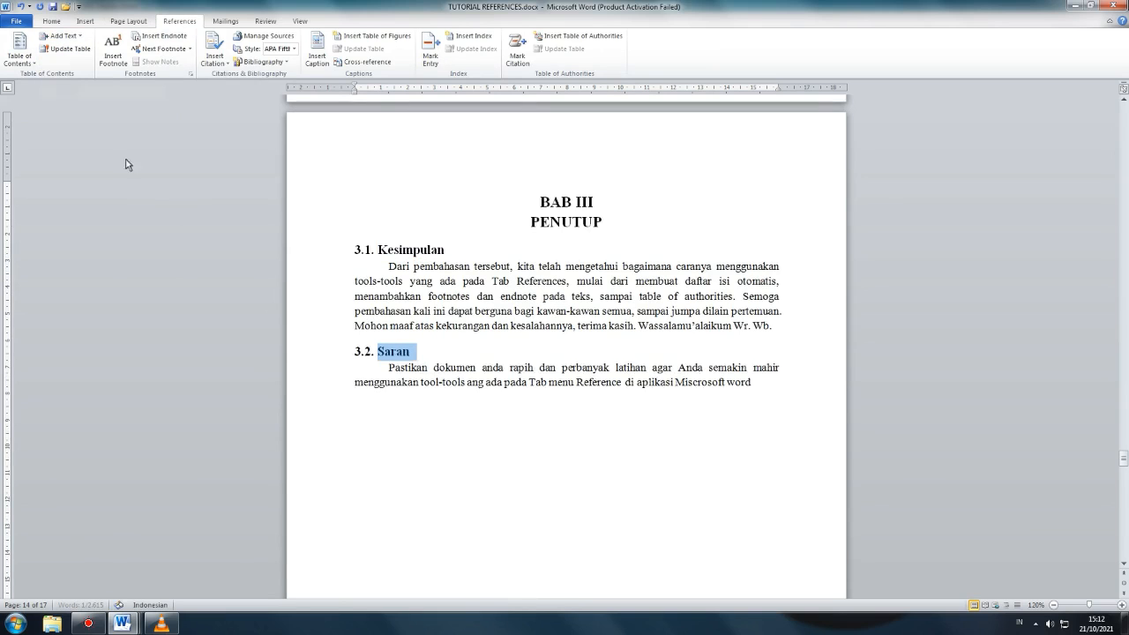
Add DAFTAR PUSTAKA to the contents at Level 1 and re-centre it.
{"action": "scroll", "coordinate": [477, 406], "scroll_direction": "down", "scroll_amount": 15}
{"action": "left_click_drag", "start_coordinate": [499, 353], "coordinate": [658, 355]}
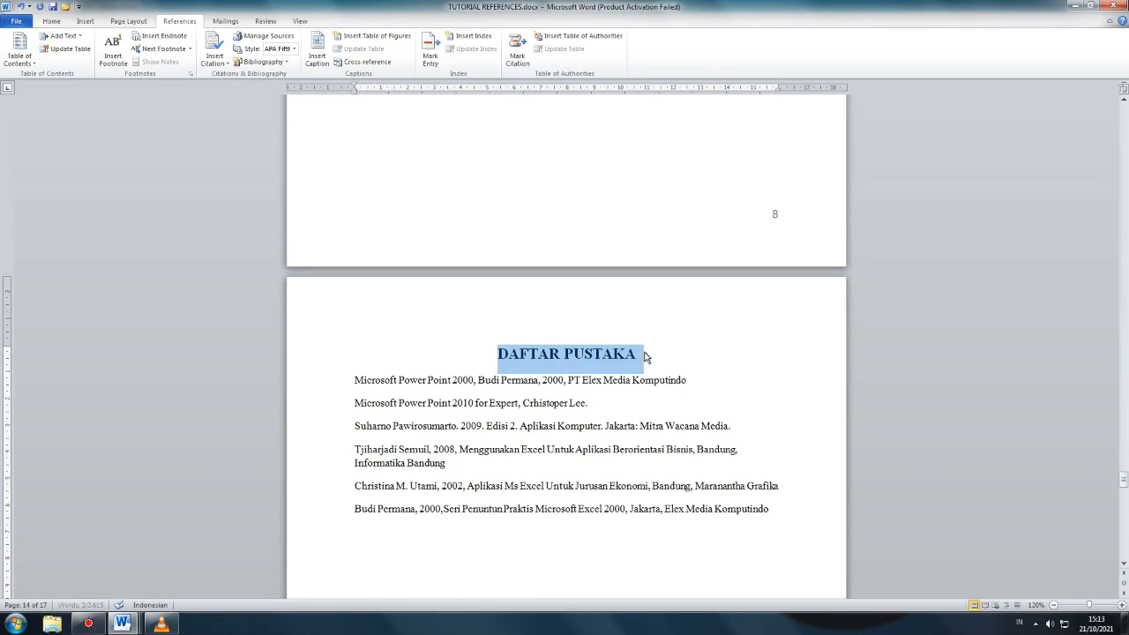
{"action": "left_click", "coordinate": [62, 35]}
{"action": "left_click", "coordinate": [77, 63]}
{"action": "key", "text": "ctrl+e"}
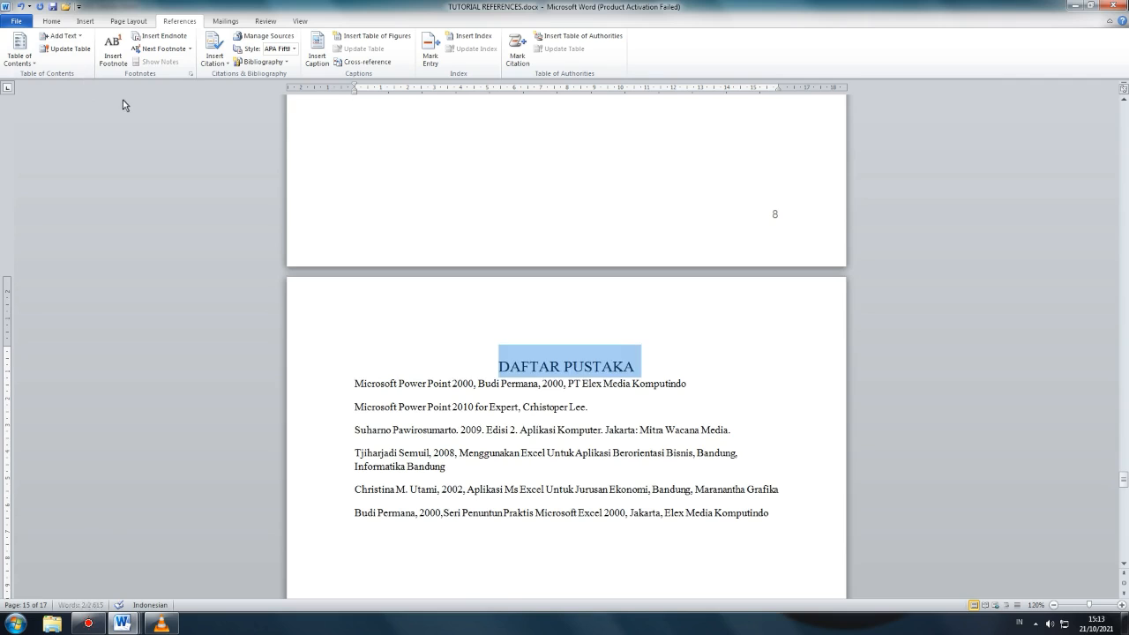
Make Glosarium and INDEKS Level 1 contents entries and re-centre both headings.
{"action": "scroll", "coordinate": [556, 522], "scroll_direction": "down", "scroll_amount": 15}
{"action": "left_click_drag", "start_coordinate": [533, 351], "coordinate": [622, 354]}
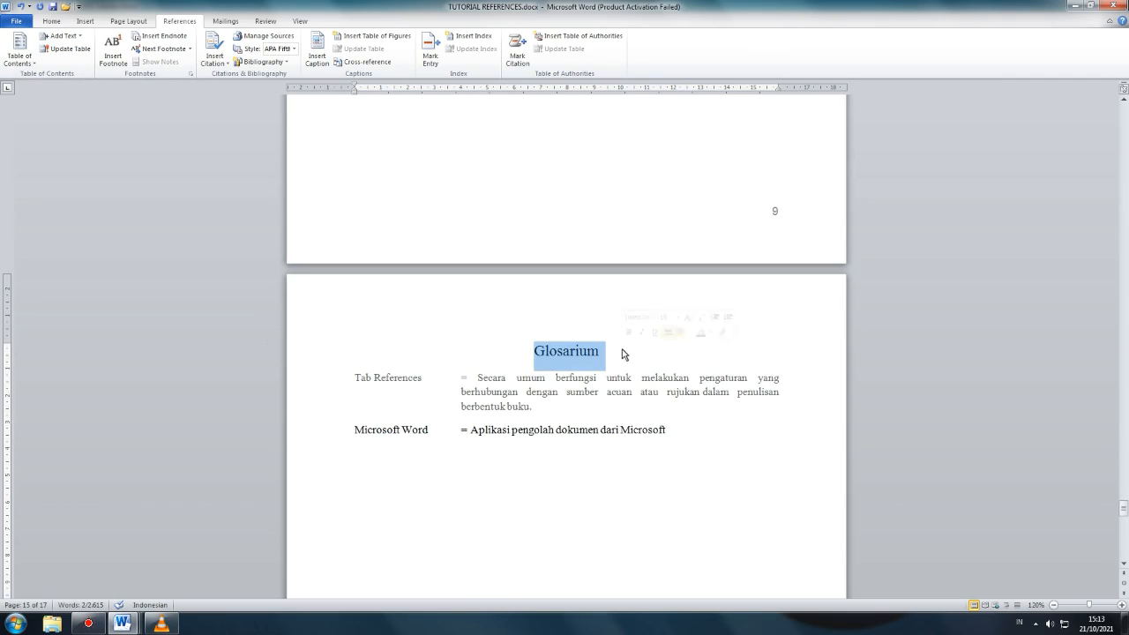
{"action": "left_click", "coordinate": [61, 35]}
{"action": "left_click", "coordinate": [74, 62]}
{"action": "key", "text": "ctrl+e"}
{"action": "scroll", "coordinate": [350, 546], "scroll_direction": "down", "scroll_amount": 4}
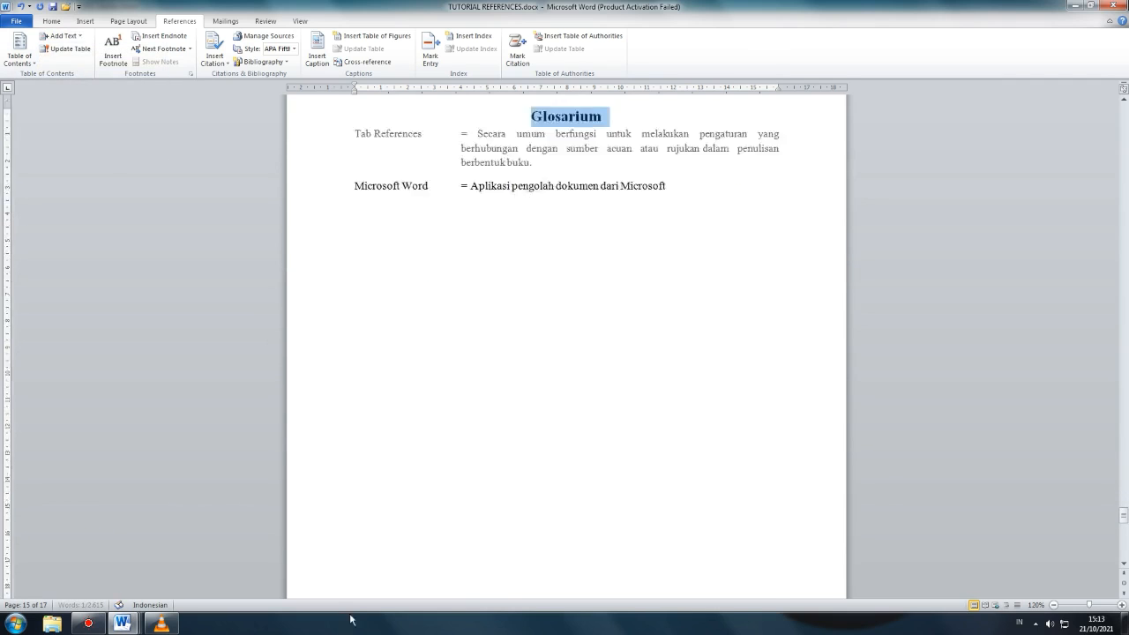
{"action": "scroll", "coordinate": [570, 521], "scroll_direction": "down", "scroll_amount": 8}
{"action": "left_click_drag", "start_coordinate": [539, 520], "coordinate": [620, 520]}
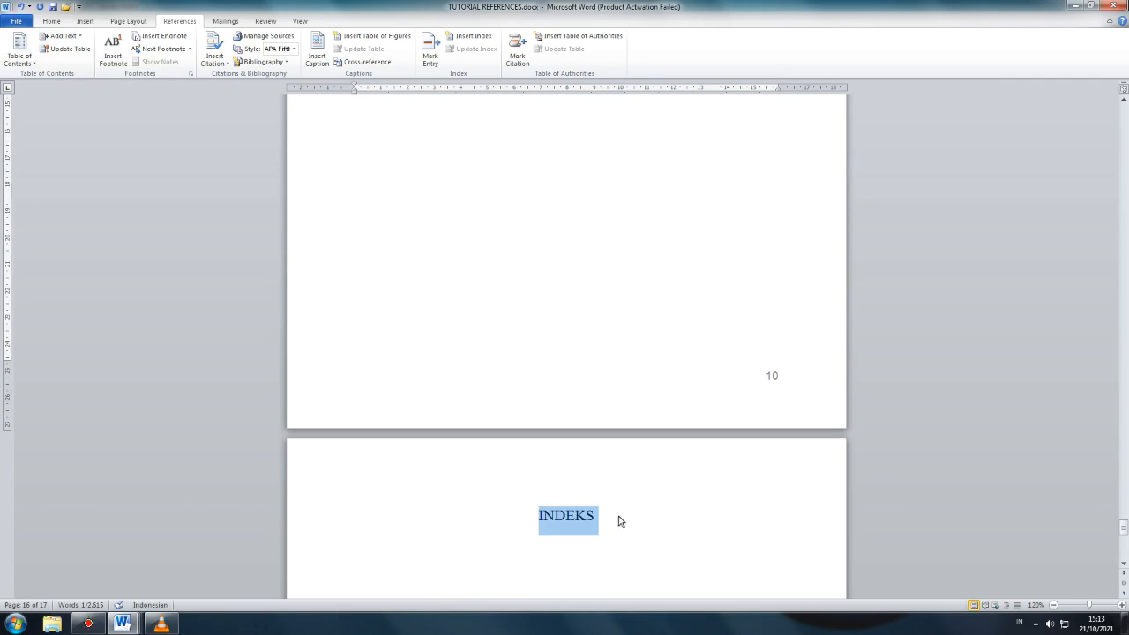
{"action": "left_click", "coordinate": [62, 35]}
{"action": "left_click", "coordinate": [74, 62]}
{"action": "scroll", "coordinate": [70, 156], "scroll_direction": "down", "scroll_amount": 12}
{"action": "key", "text": "ctrl+e"}
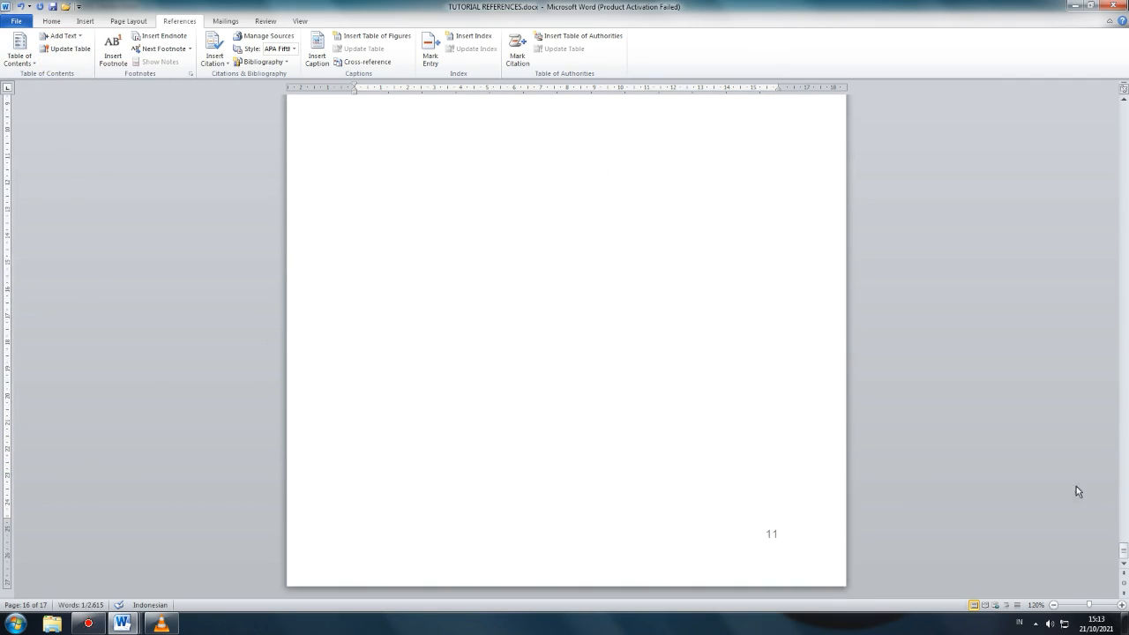
Update the entire table of contents so every chapter and section is listed.
{"action": "left_click_drag", "start_coordinate": [1123, 548], "coordinate": [1122, 187]}
{"action": "scroll", "coordinate": [569, 298], "scroll_direction": "up", "scroll_amount": 3}
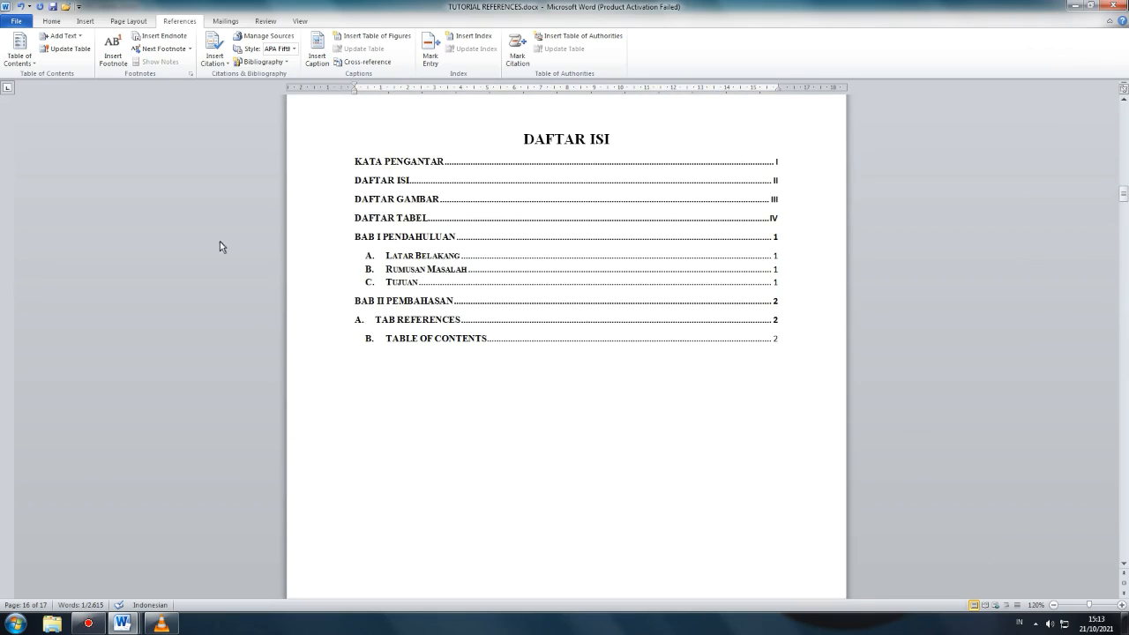
{"action": "left_click", "coordinate": [66, 48]}
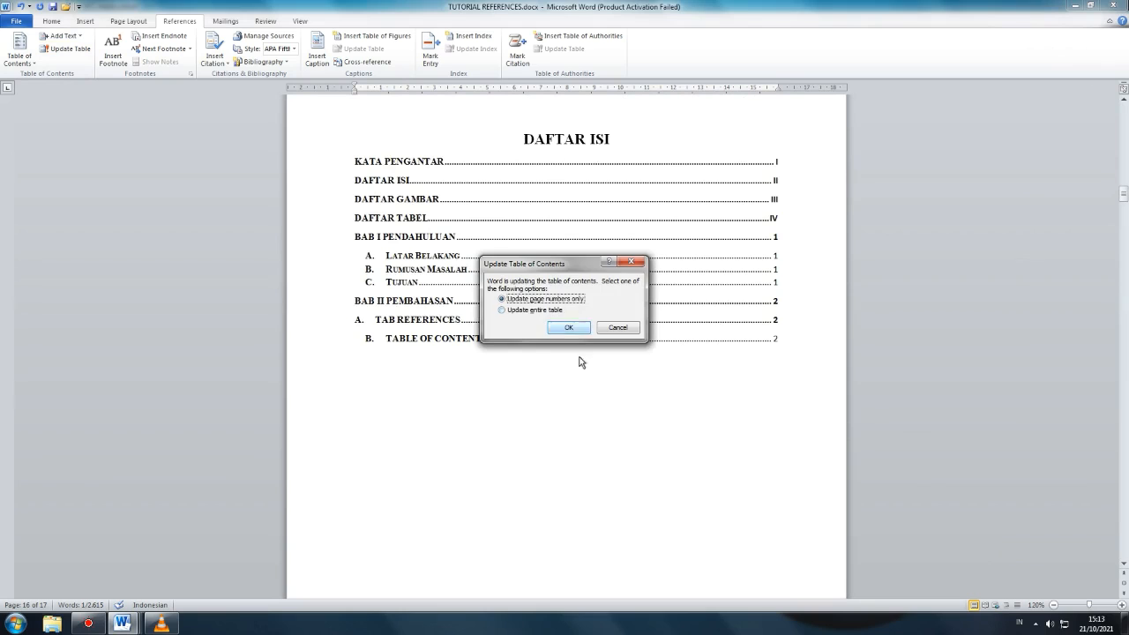
{"action": "left_click", "coordinate": [569, 328]}
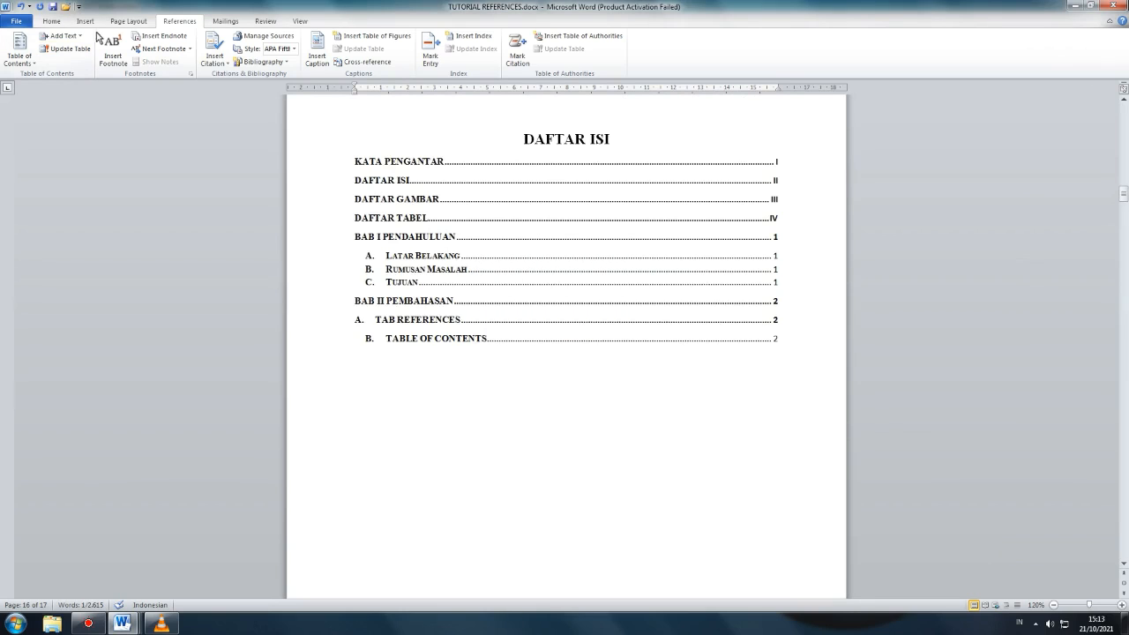
{"action": "left_click", "coordinate": [66, 48]}
{"action": "left_click", "coordinate": [501, 309]}
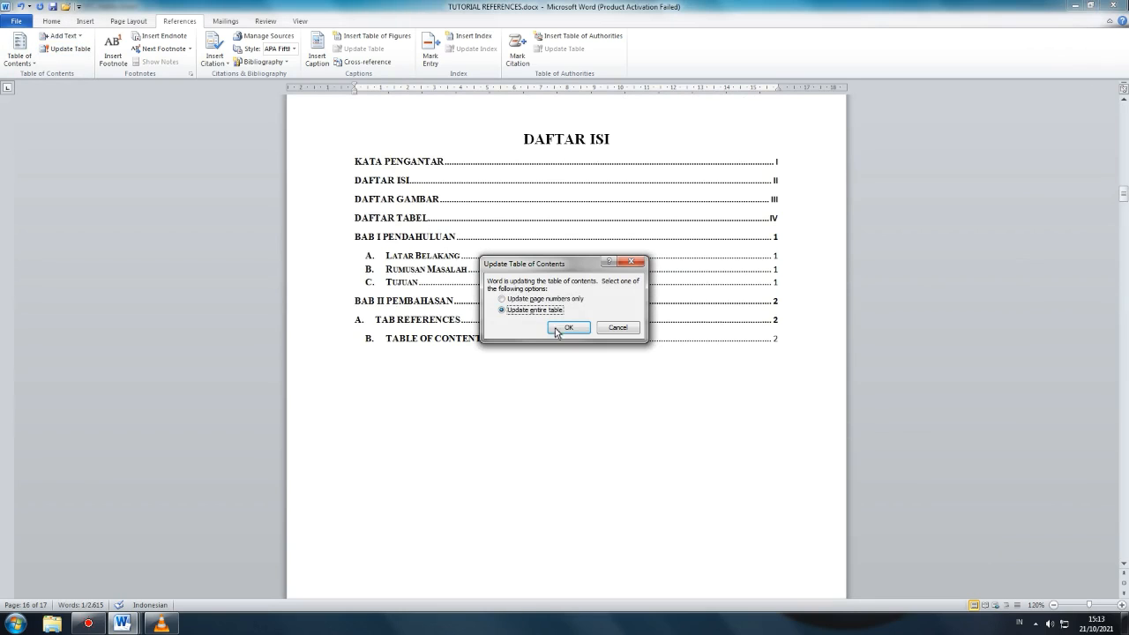
{"action": "left_click", "coordinate": [569, 328]}
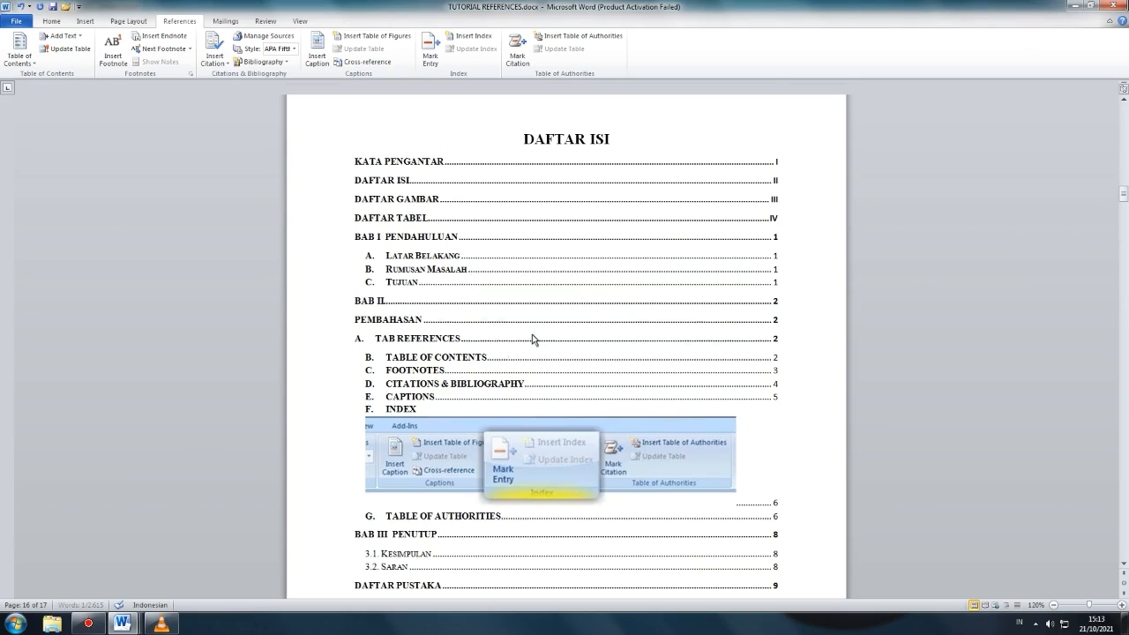
Scroll down through the body to the F. INDEX section.
{"action": "scroll", "coordinate": [470, 416], "scroll_direction": "down", "scroll_amount": 5}
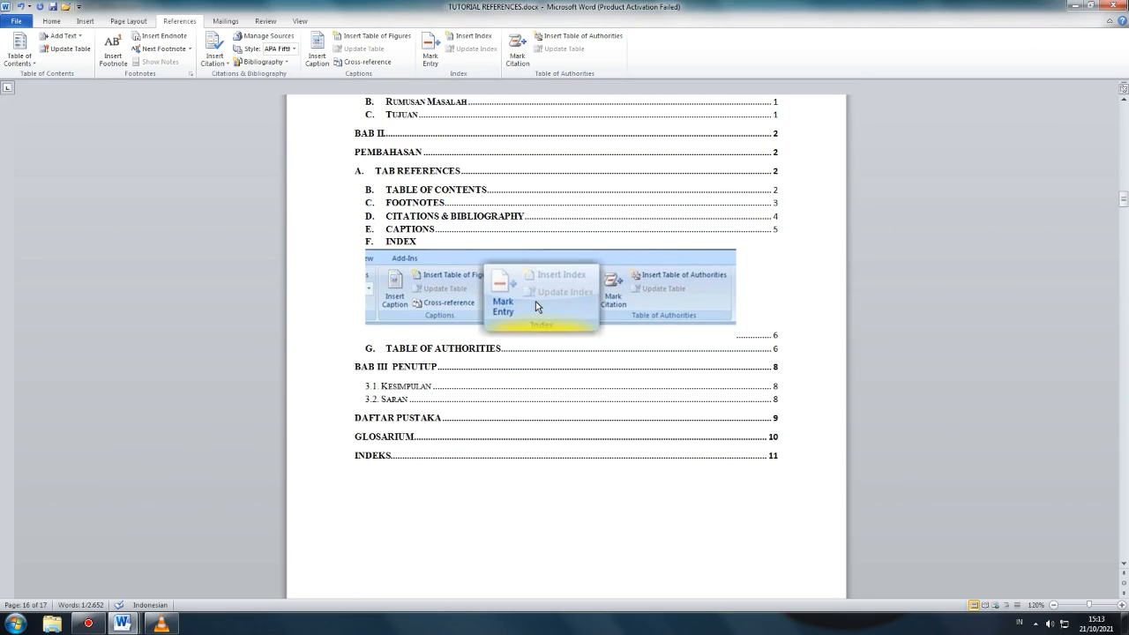
{"action": "left_click", "coordinate": [536, 306]}
{"action": "left_click", "coordinate": [572, 514]}
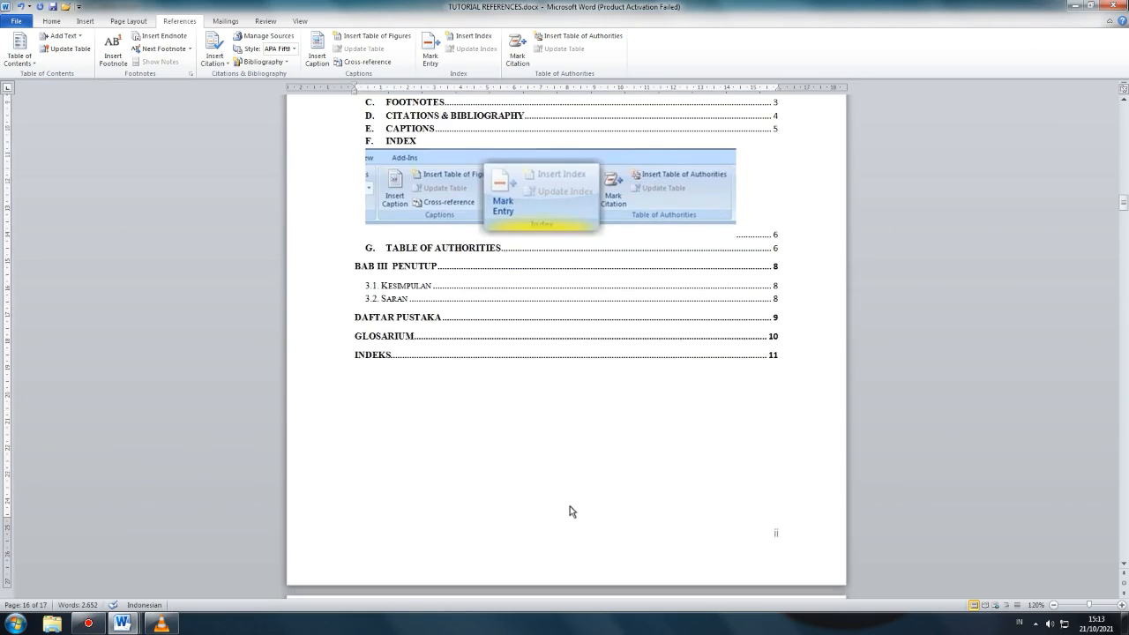
{"action": "scroll", "coordinate": [569, 504], "scroll_direction": "down", "scroll_amount": 3}
{"action": "scroll", "coordinate": [456, 318], "scroll_direction": "down", "scroll_amount": 20}
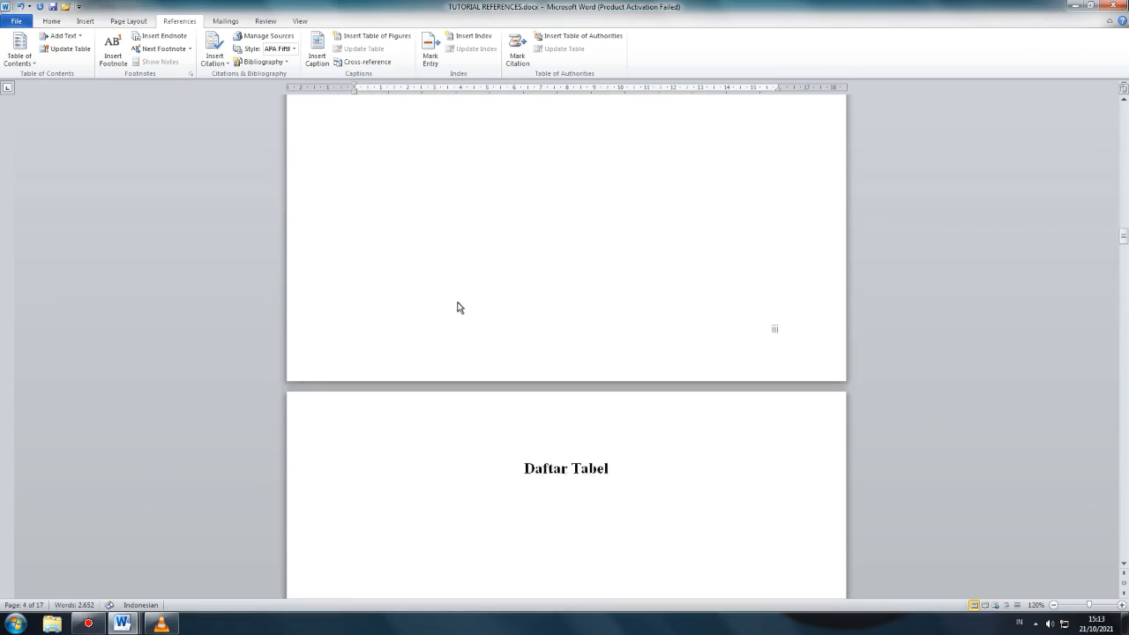
{"action": "scroll", "coordinate": [621, 288], "scroll_direction": "down", "scroll_amount": 8}
{"action": "left_click_drag", "start_coordinate": [1124, 254], "coordinate": [1123, 401]}
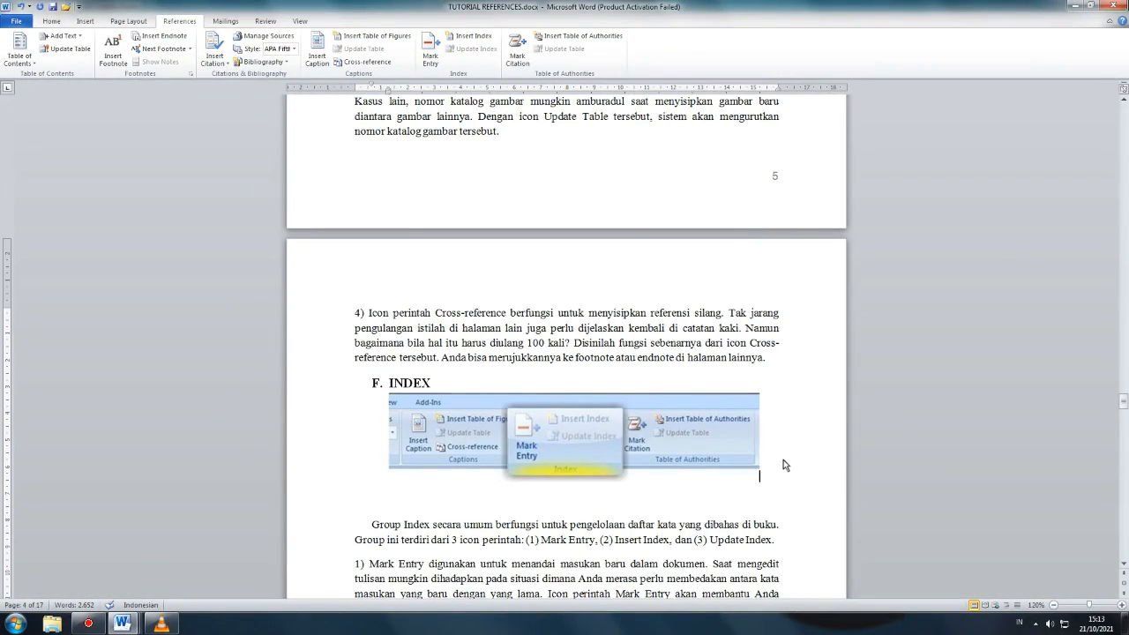
Set the INDEX screenshot to Do Not Show in Table of Contents.
{"action": "left_click", "coordinate": [582, 423]}
{"action": "left_click", "coordinate": [60, 36]}
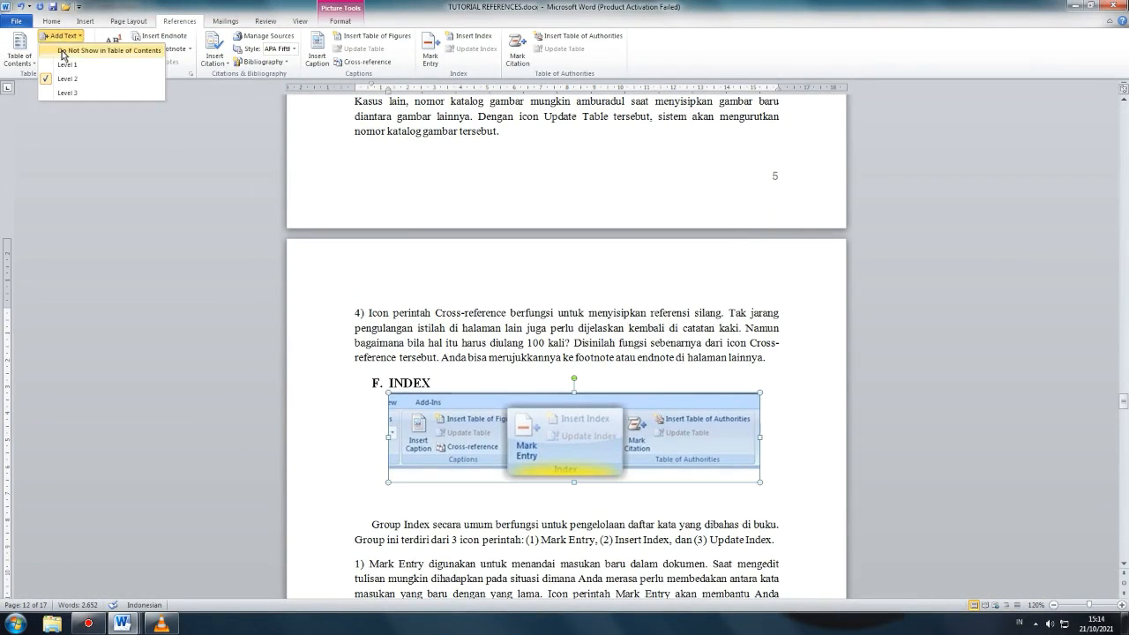
{"action": "left_click_drag", "start_coordinate": [1123, 402], "coordinate": [1124, 205]}
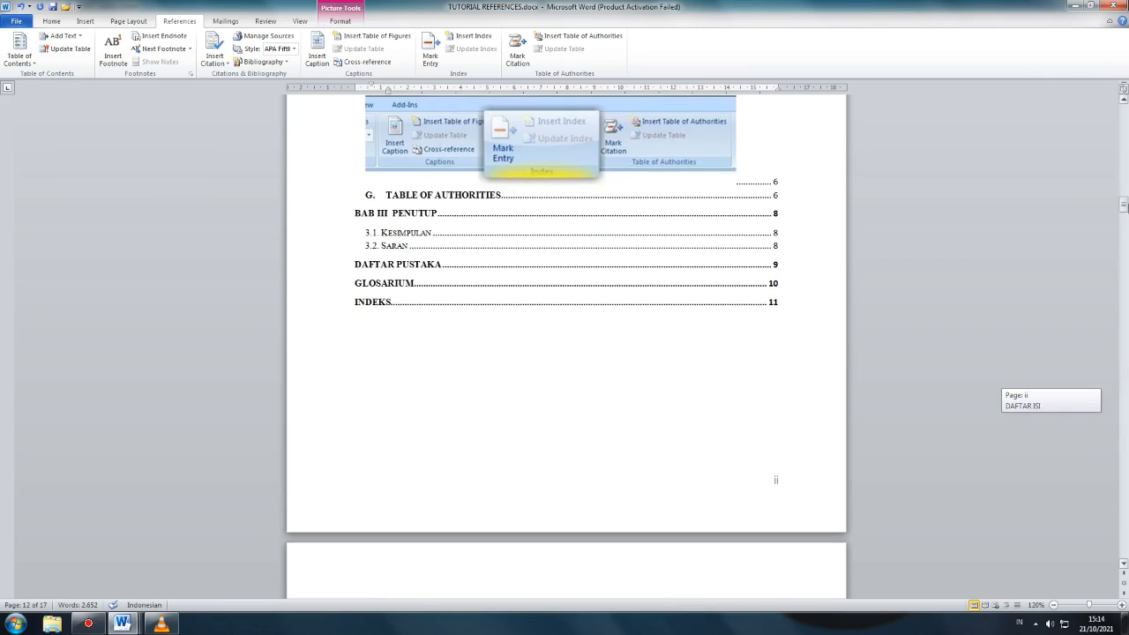
Update the entire table of contents and select its entries to check them.
{"action": "left_click", "coordinate": [68, 48]}
{"action": "left_click", "coordinate": [554, 313]}
{"action": "left_click", "coordinate": [568, 328]}
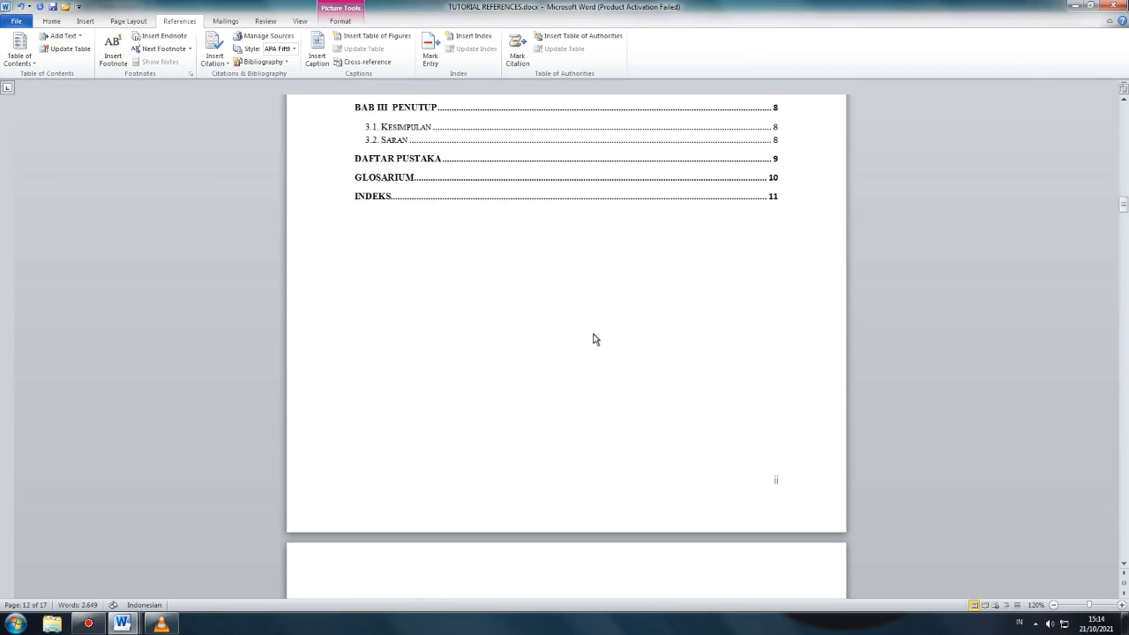
{"action": "scroll", "coordinate": [493, 318], "scroll_direction": "up", "scroll_amount": 4}
{"action": "scroll", "coordinate": [461, 331], "scroll_direction": "up", "scroll_amount": 1}
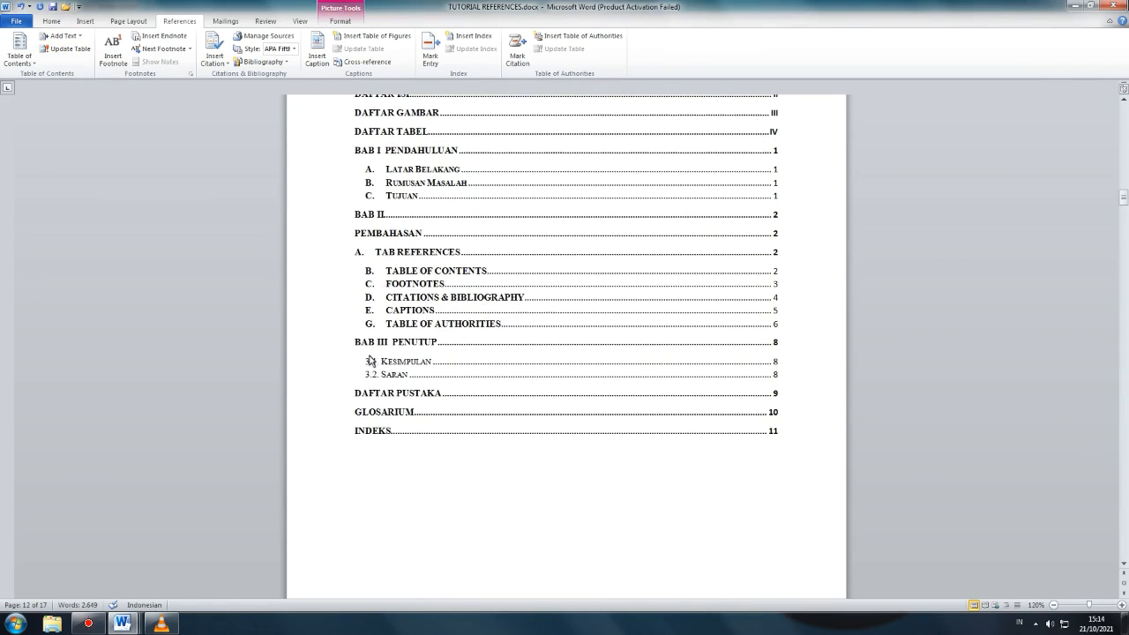
{"action": "left_click_drag", "start_coordinate": [372, 367], "coordinate": [624, 390]}
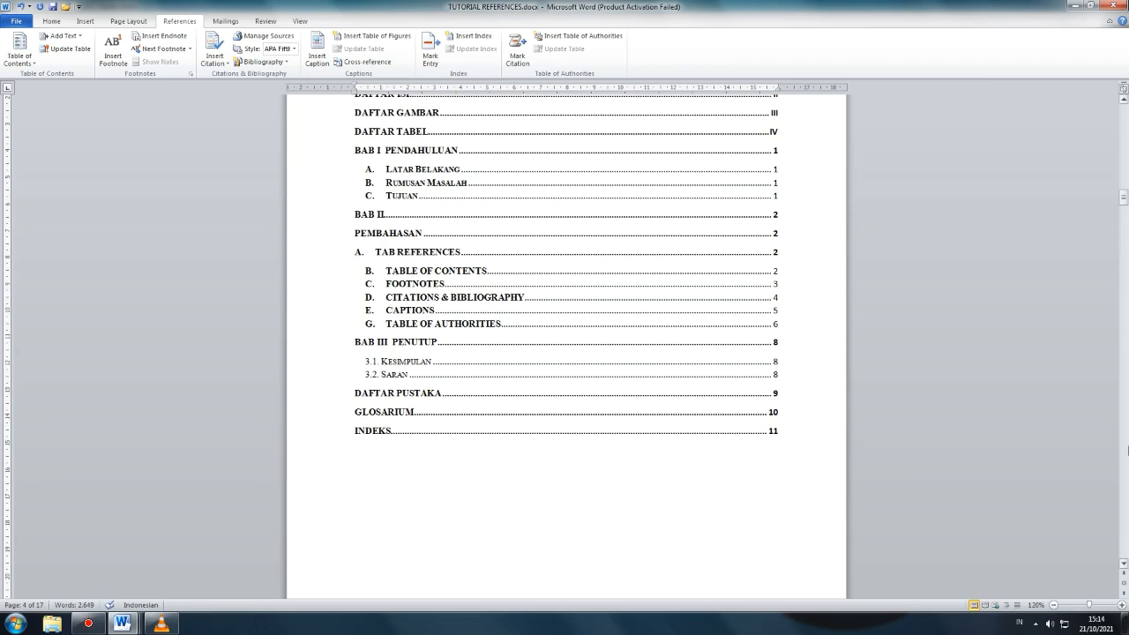
Review the refreshed table of contents down to the INDEKS entry.
{"action": "left_click_drag", "start_coordinate": [1125, 197], "coordinate": [1125, 194]}
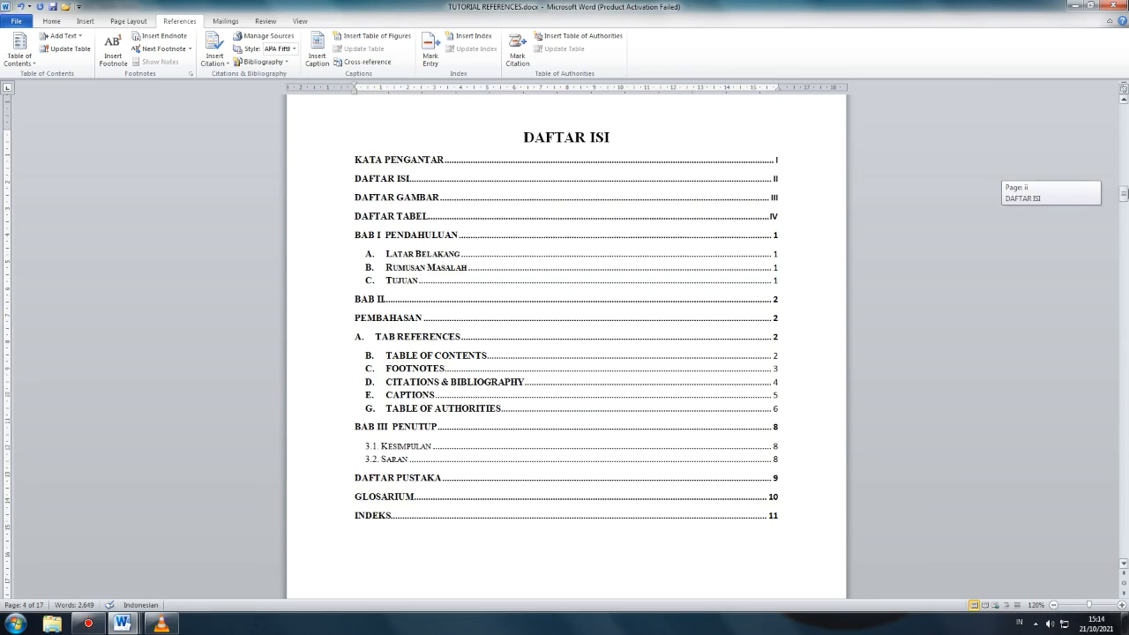
{"action": "left_click", "coordinate": [363, 357]}
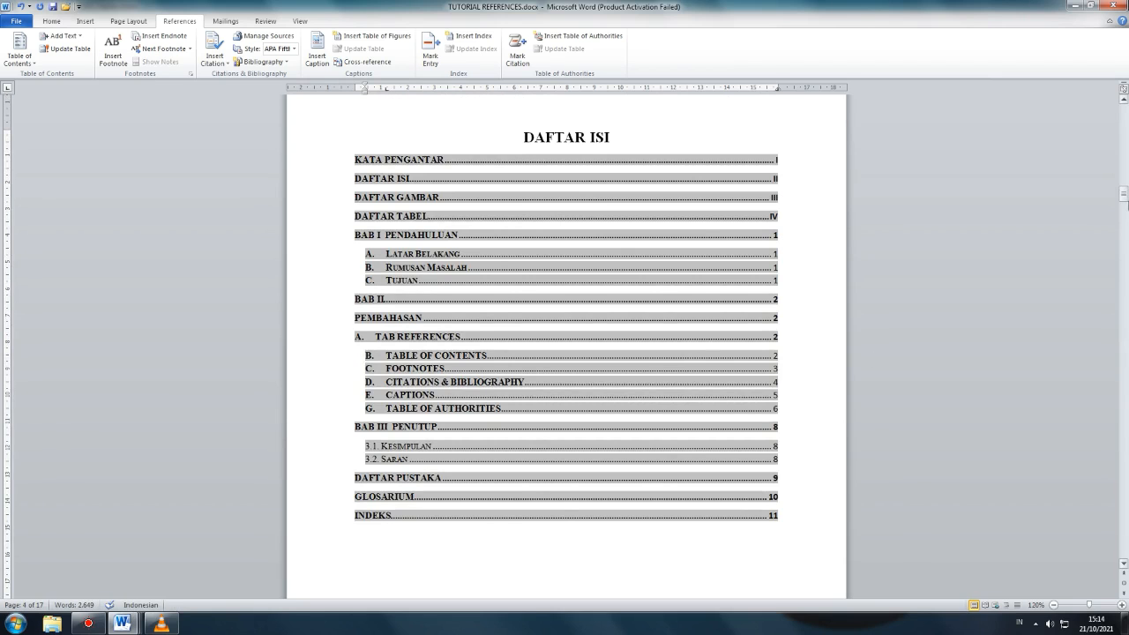
{"action": "left_click_drag", "start_coordinate": [1125, 194], "coordinate": [735, 271]}
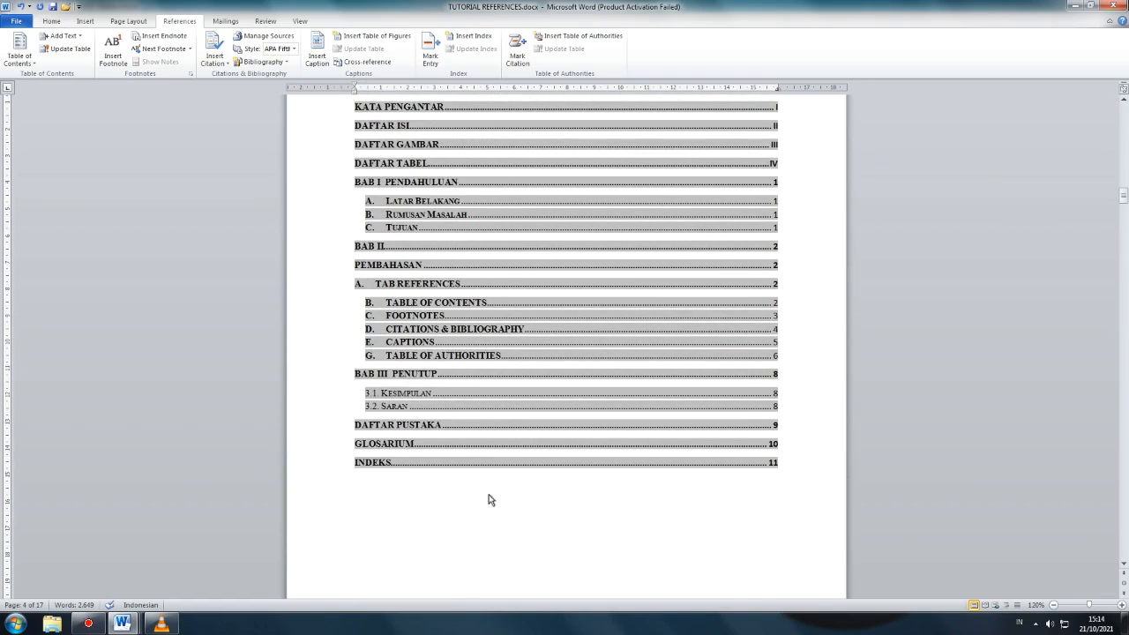
{"action": "left_click", "coordinate": [492, 538]}
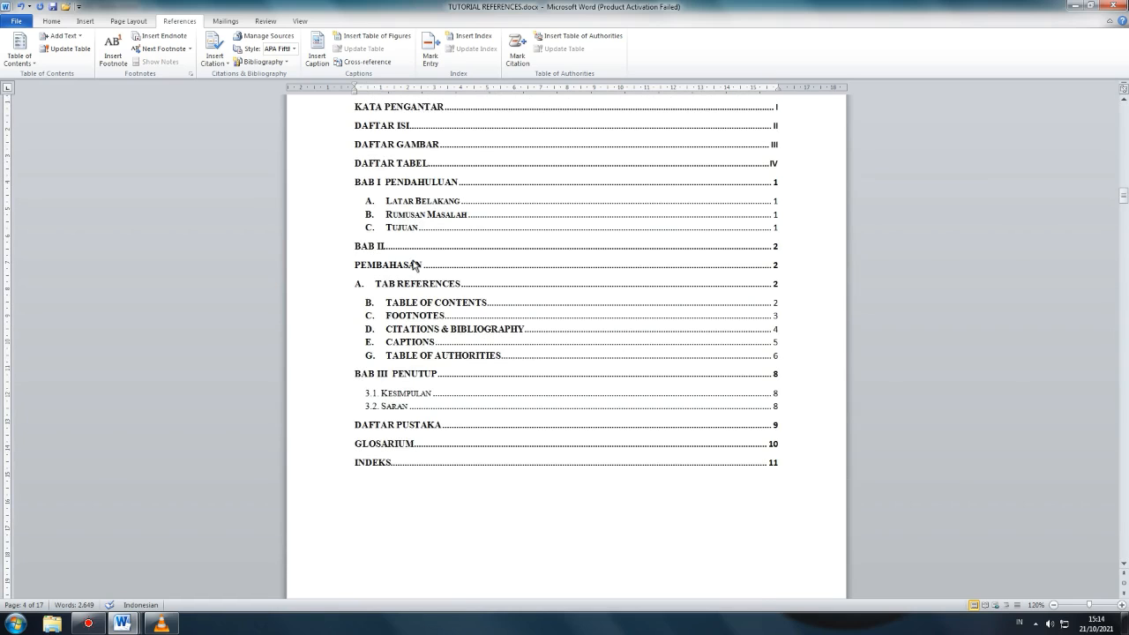
Scroll to BAB II and put the caret just before PEMBAHASAN.
{"action": "scroll", "coordinate": [492, 274], "scroll_direction": "down", "scroll_amount": 1}
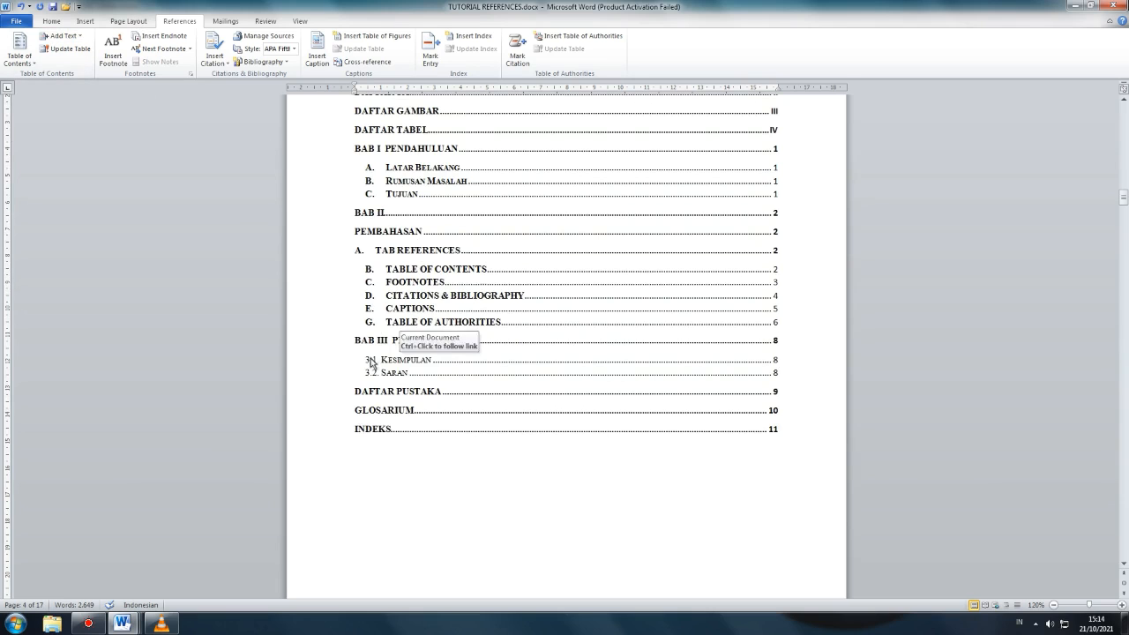
{"action": "left_click_drag", "start_coordinate": [1126, 201], "coordinate": [1126, 298]}
{"action": "left_click", "coordinate": [510, 224]}
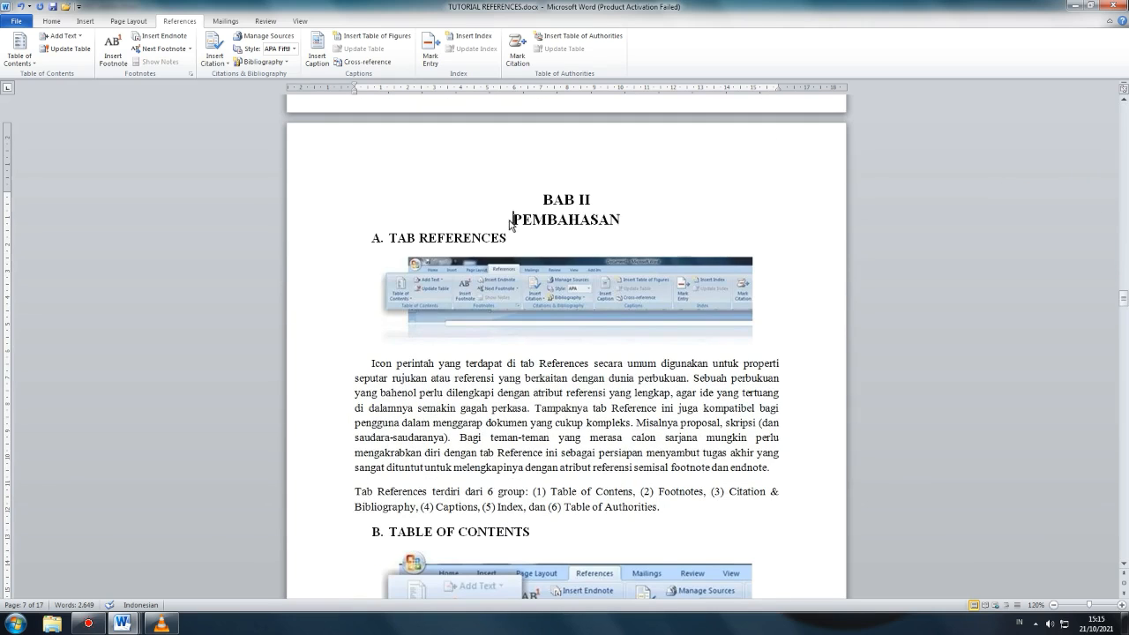
Join BAB II and PEMBAHASAN into one heading separated by a text-wrapping break.
{"action": "left_click", "coordinate": [128, 20]}
{"action": "left_click", "coordinate": [213, 35]}
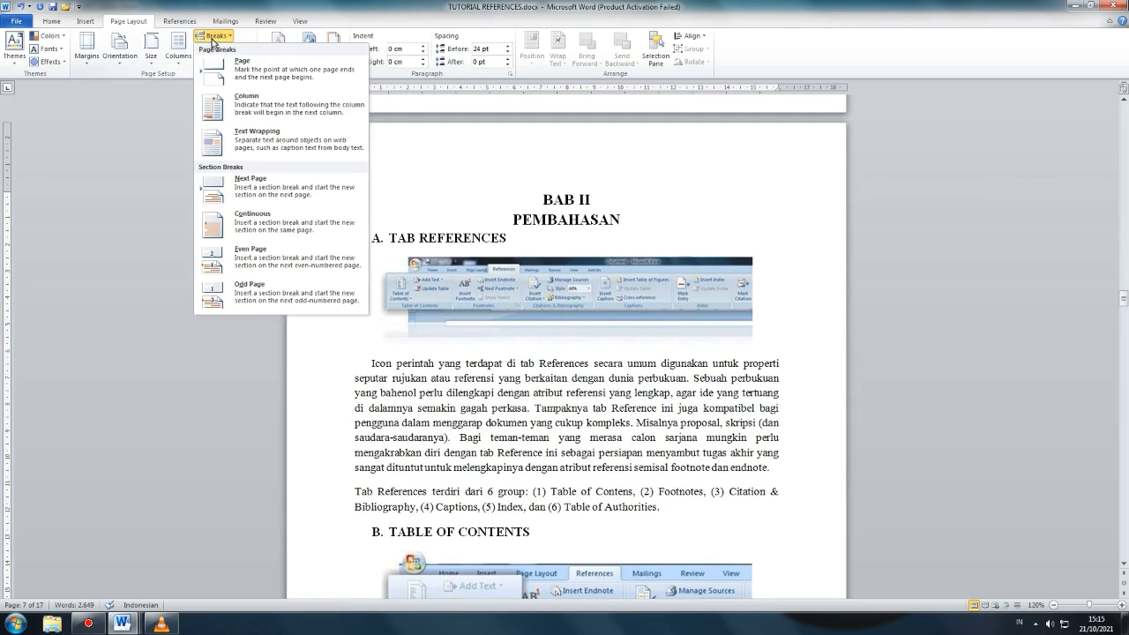
{"action": "left_click", "coordinate": [259, 142]}
{"action": "key", "text": "BackSpace"}
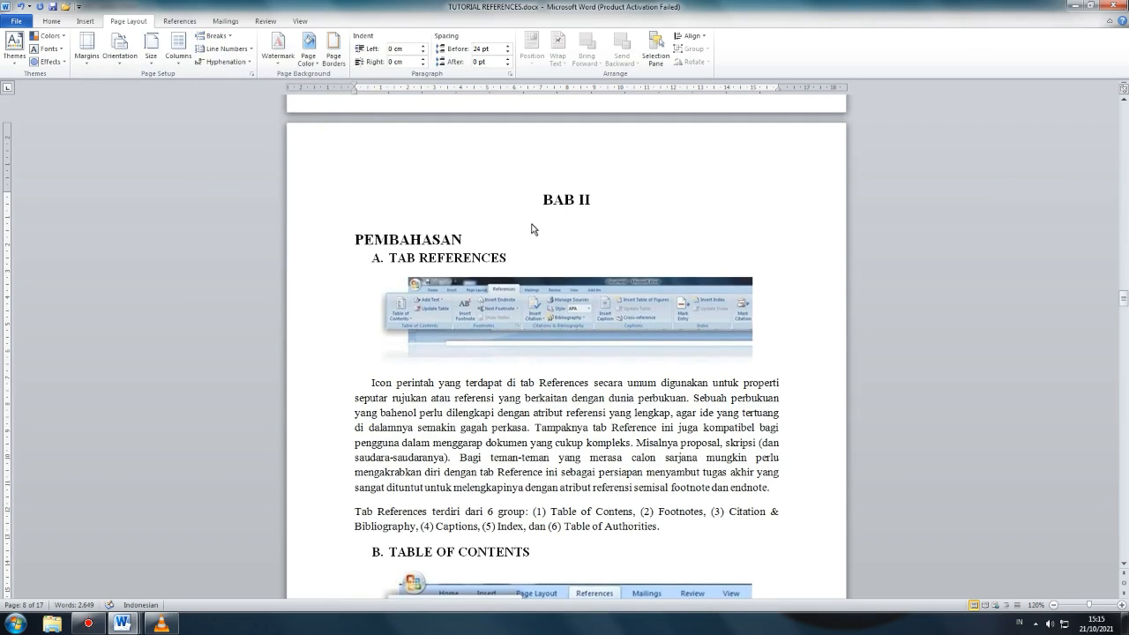
{"action": "key", "text": "BackSpace"}
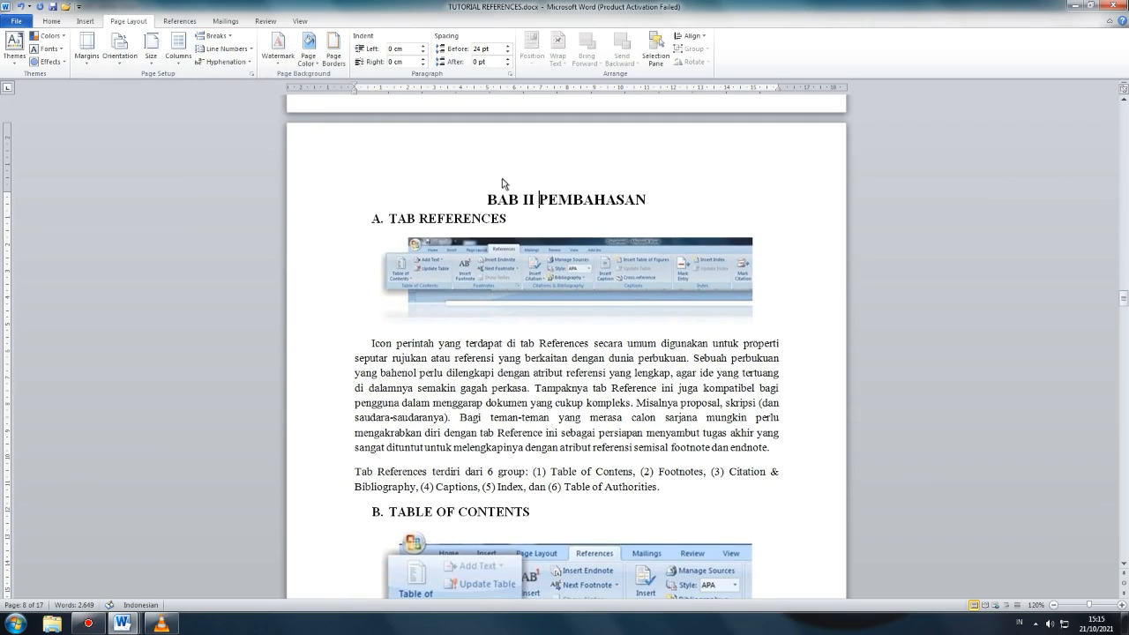
{"action": "left_click", "coordinate": [238, 40]}
{"action": "left_click", "coordinate": [251, 142]}
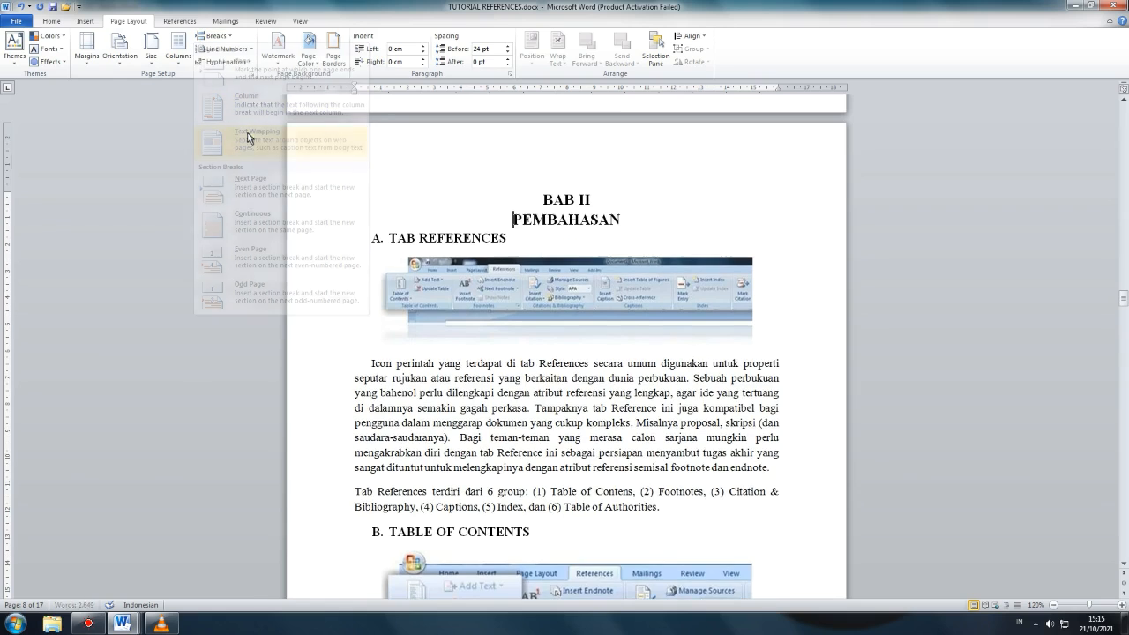
Scroll to BAB III PENUTUP and select the 3.1. numbering on Kesimpulan.
{"action": "scroll", "coordinate": [620, 306], "scroll_direction": "down", "scroll_amount": 1}
{"action": "left_click", "coordinate": [180, 20]}
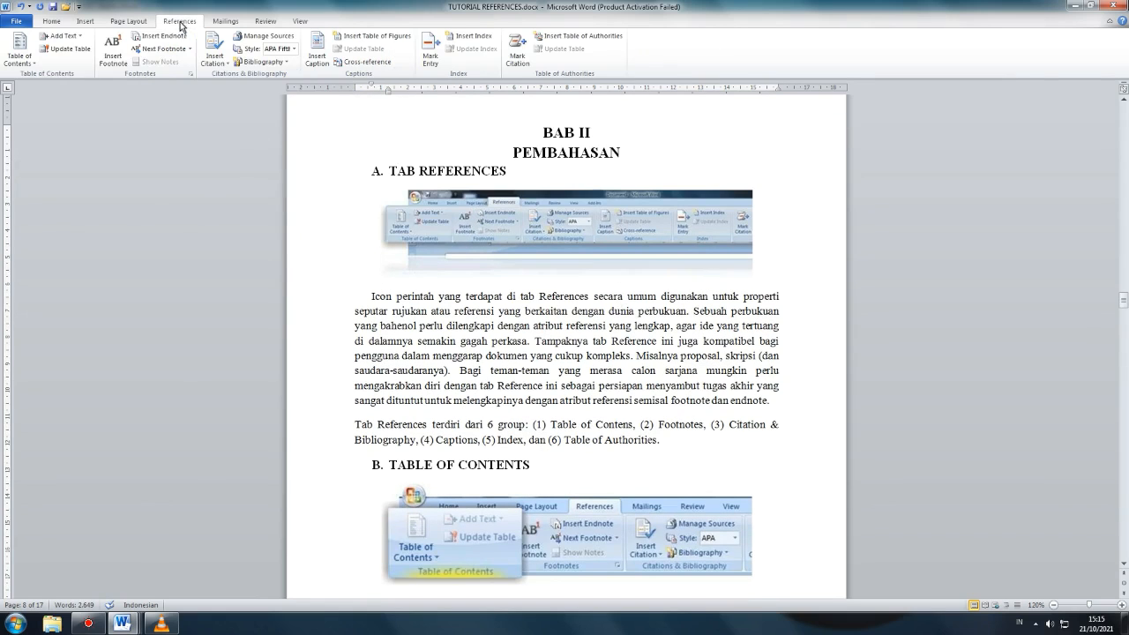
{"action": "left_click", "coordinate": [72, 36]}
{"action": "left_click", "coordinate": [463, 282]}
{"action": "scroll", "coordinate": [529, 282], "scroll_direction": "down", "scroll_amount": 8}
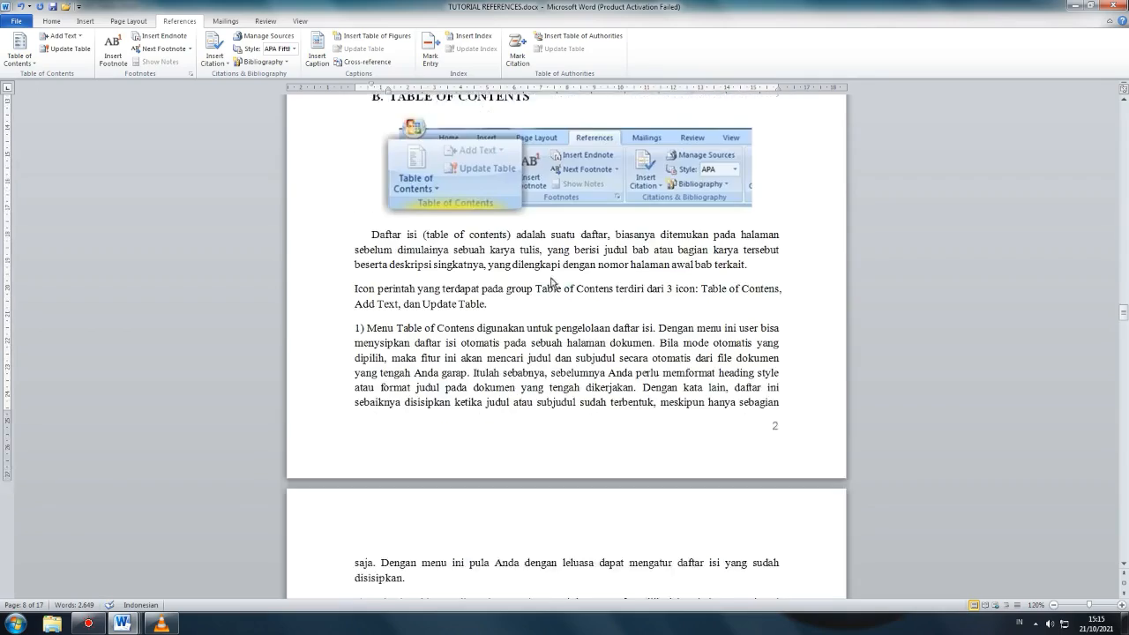
{"action": "left_click_drag", "start_coordinate": [1124, 306], "coordinate": [1123, 455]}
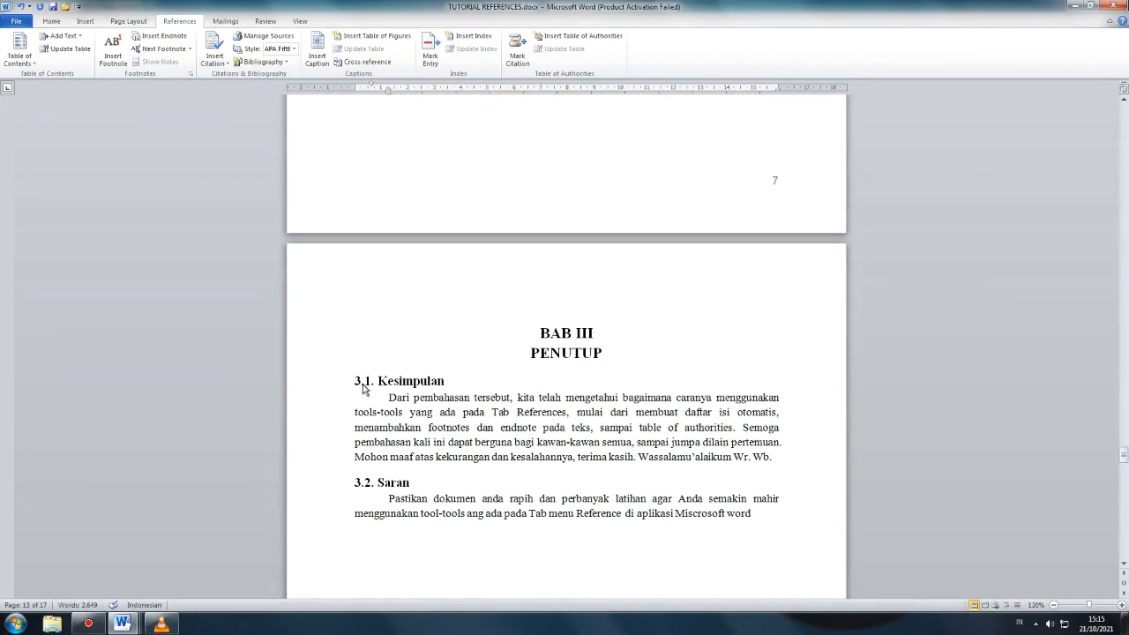
{"action": "left_click_drag", "start_coordinate": [374, 385], "coordinate": [354, 385]}
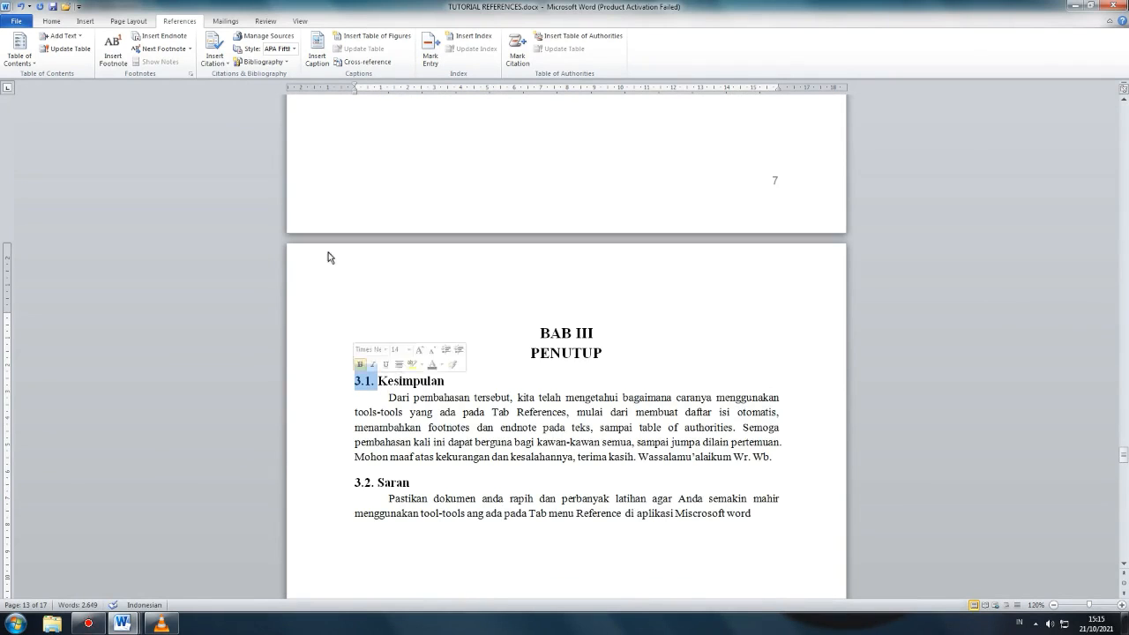
Give Kesimpulan A, B, C letter numbering and delete the old 3.1. text.
{"action": "left_click", "coordinate": [48, 21]}
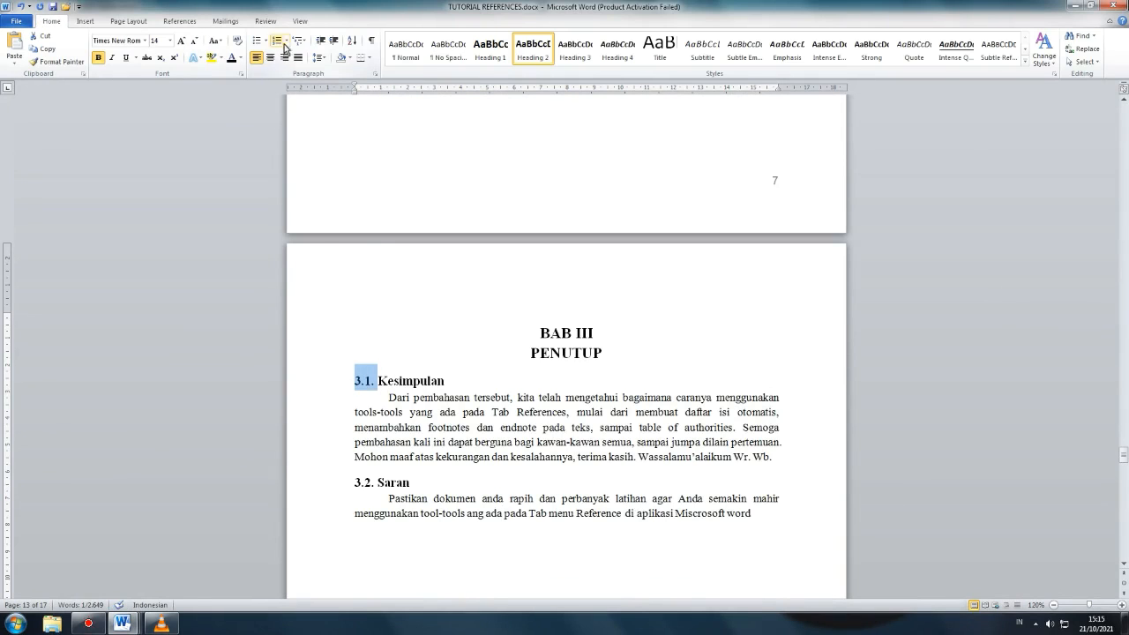
{"action": "left_click", "coordinate": [284, 40]}
{"action": "left_click", "coordinate": [355, 142]}
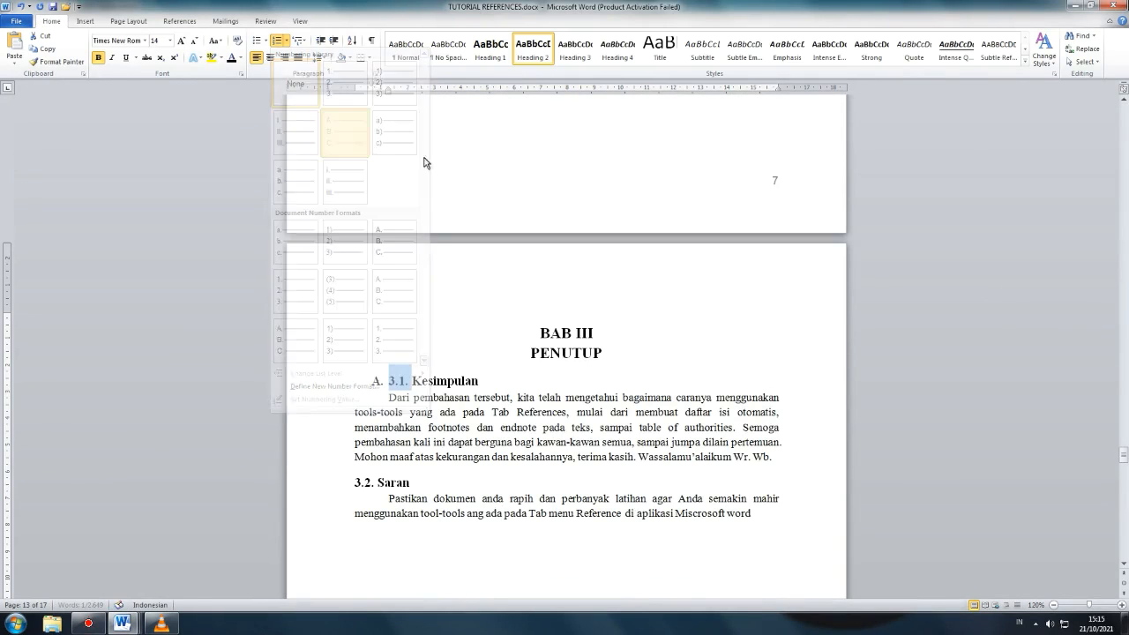
{"action": "key", "text": "Delete"}
Replace Saran's 3.2. numbering with B. and select the Saran heading.
{"action": "scroll", "coordinate": [561, 268], "scroll_direction": "up", "scroll_amount": 20}
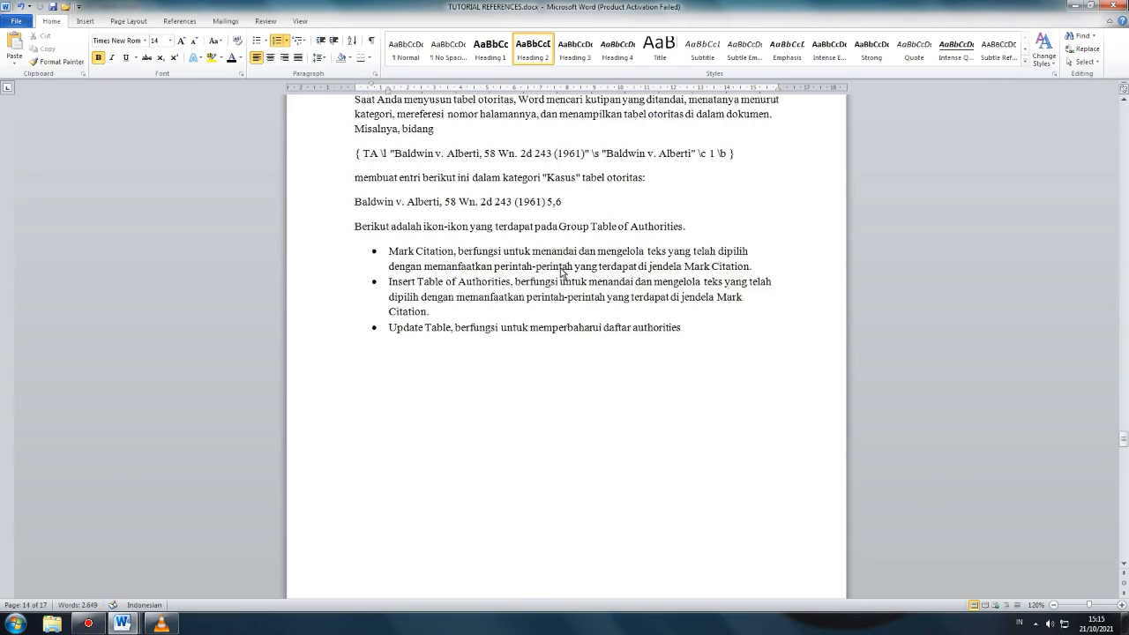
{"action": "scroll", "coordinate": [374, 232], "scroll_direction": "down", "scroll_amount": 20}
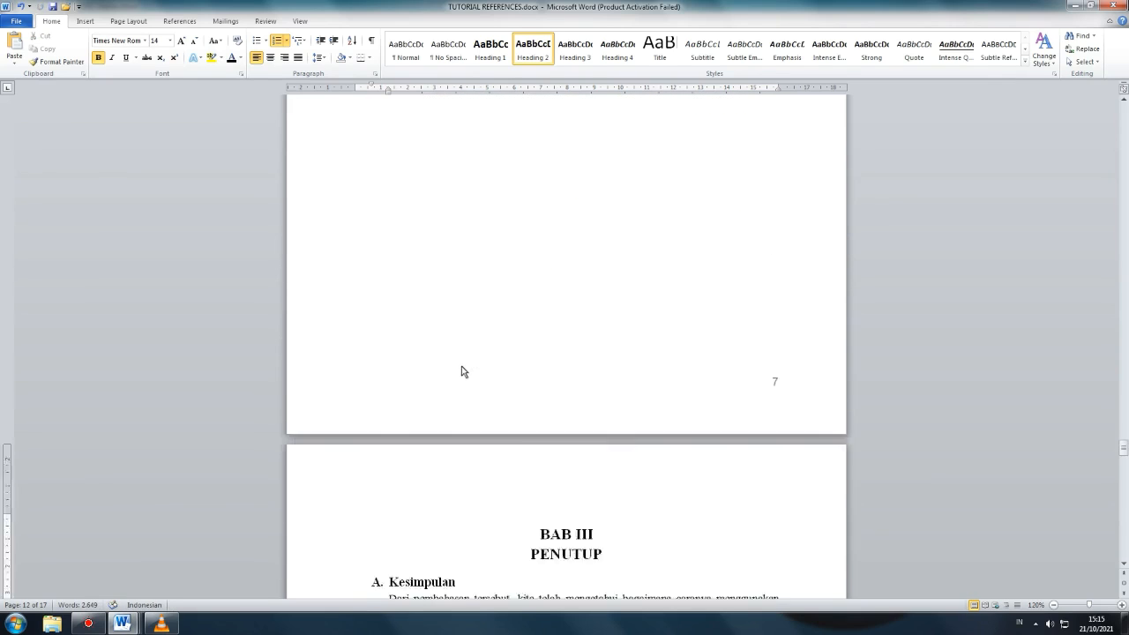
{"action": "left_click", "coordinate": [365, 317]}
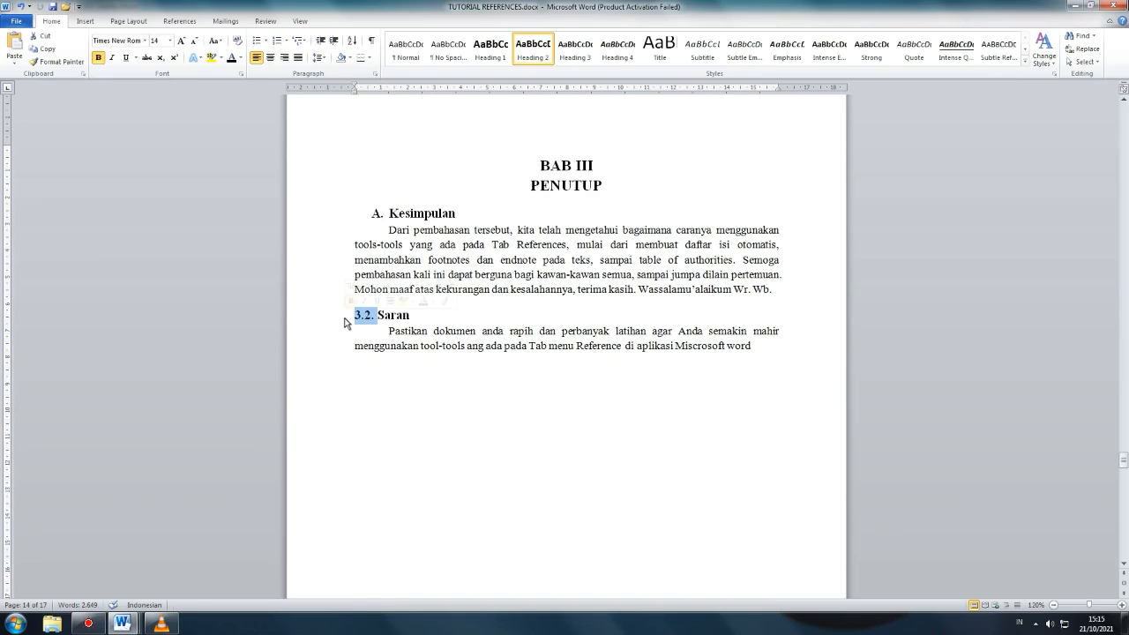
{"action": "key", "text": "Delete"}
{"action": "type", "text": "B."}
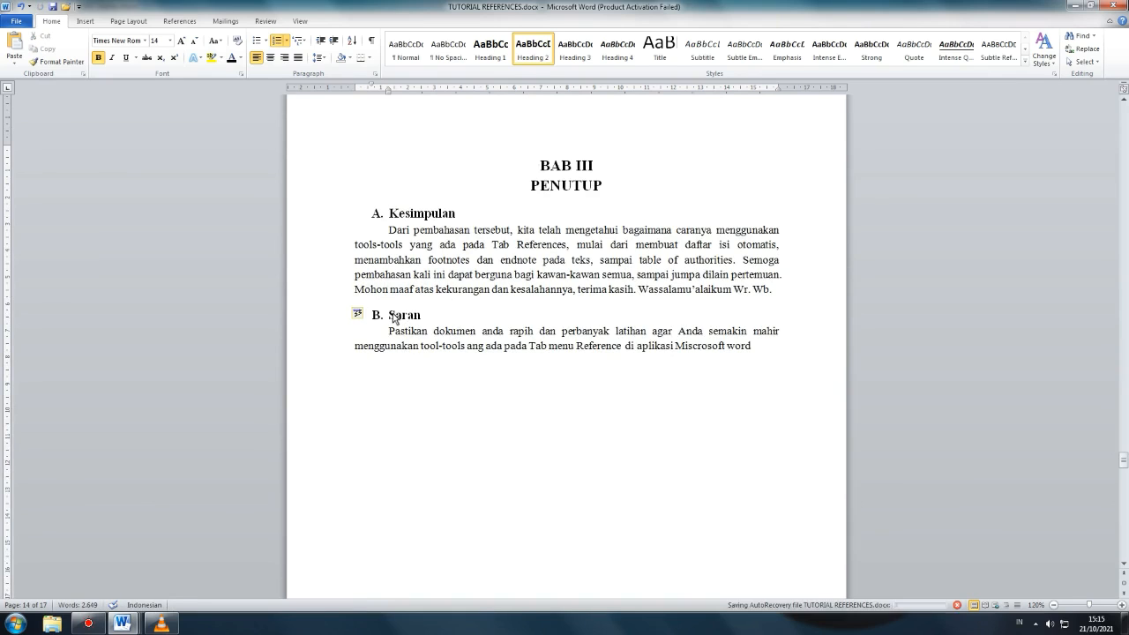
{"action": "double_click", "coordinate": [395, 317]}
Try contents levels on Saran, then undo the level change.
{"action": "left_click", "coordinate": [179, 20]}
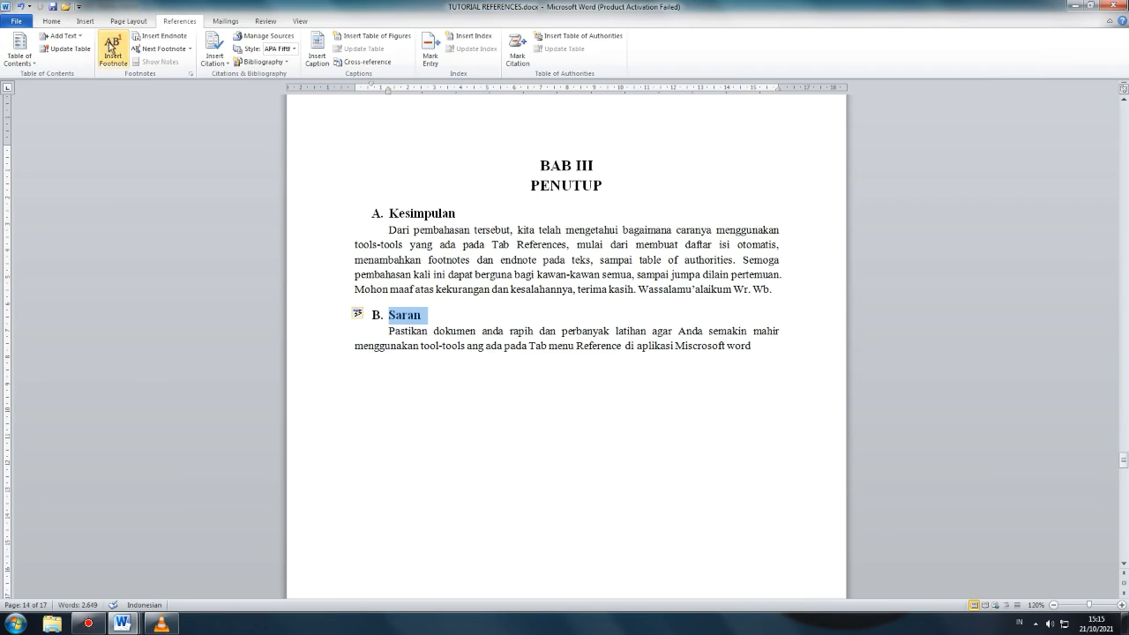
{"action": "left_click", "coordinate": [62, 35]}
{"action": "left_click", "coordinate": [68, 64]}
{"action": "left_click", "coordinate": [62, 36]}
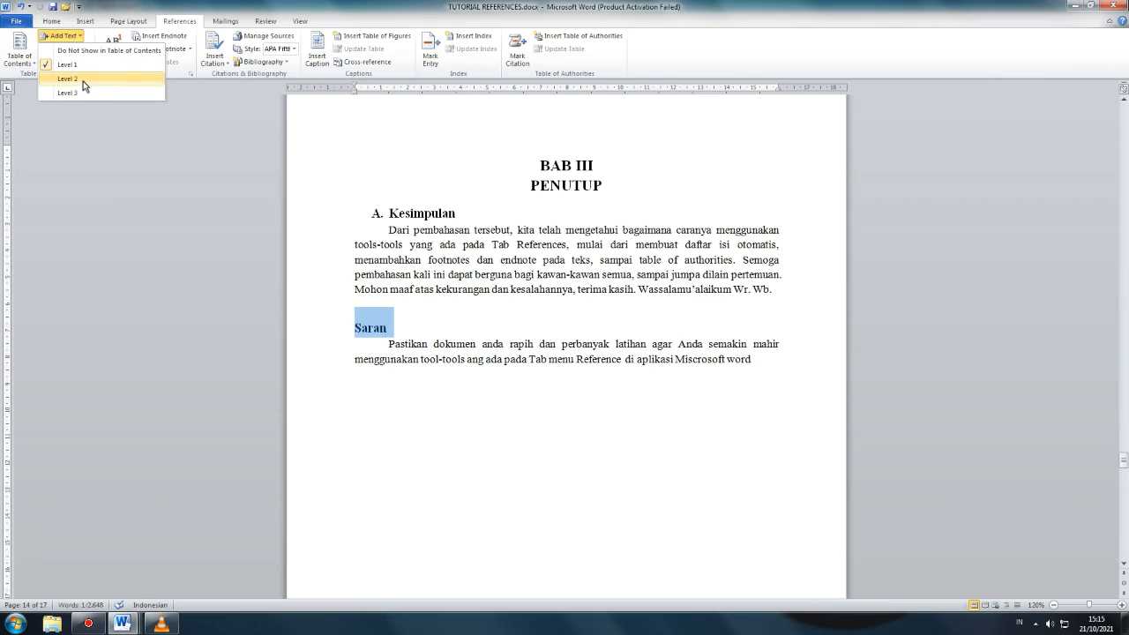
{"action": "left_click", "coordinate": [83, 79]}
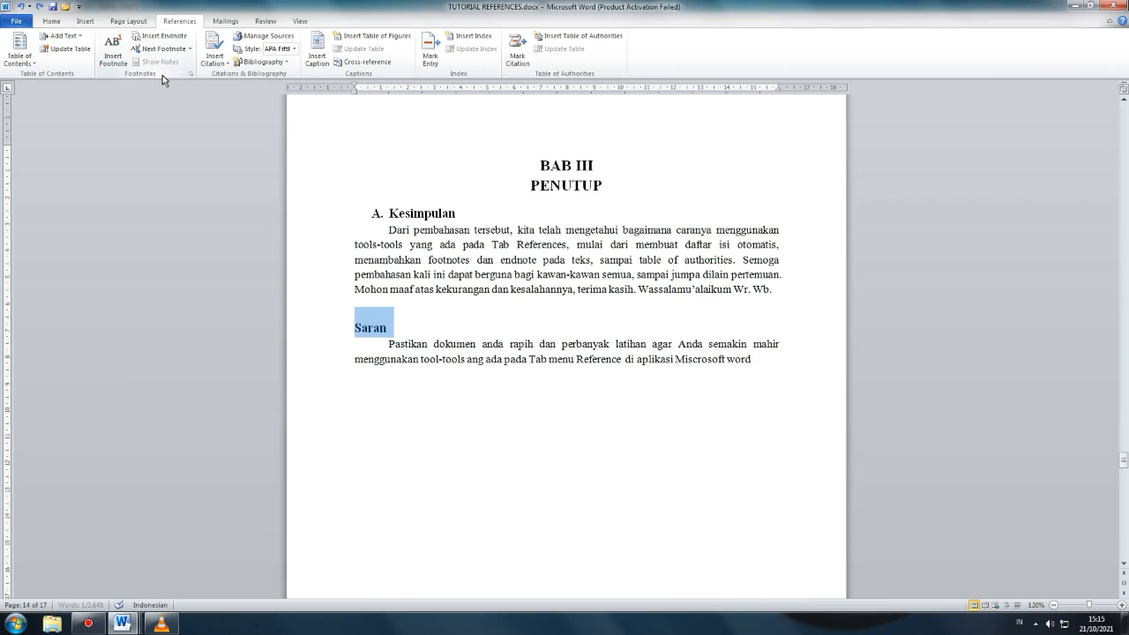
{"action": "key", "text": "ctrl+z"}
Make Kesimpulan and Saran Level 2 contents entries.
{"action": "left_click_drag", "start_coordinate": [388, 214], "coordinate": [457, 211]}
{"action": "left_click", "coordinate": [60, 36]}
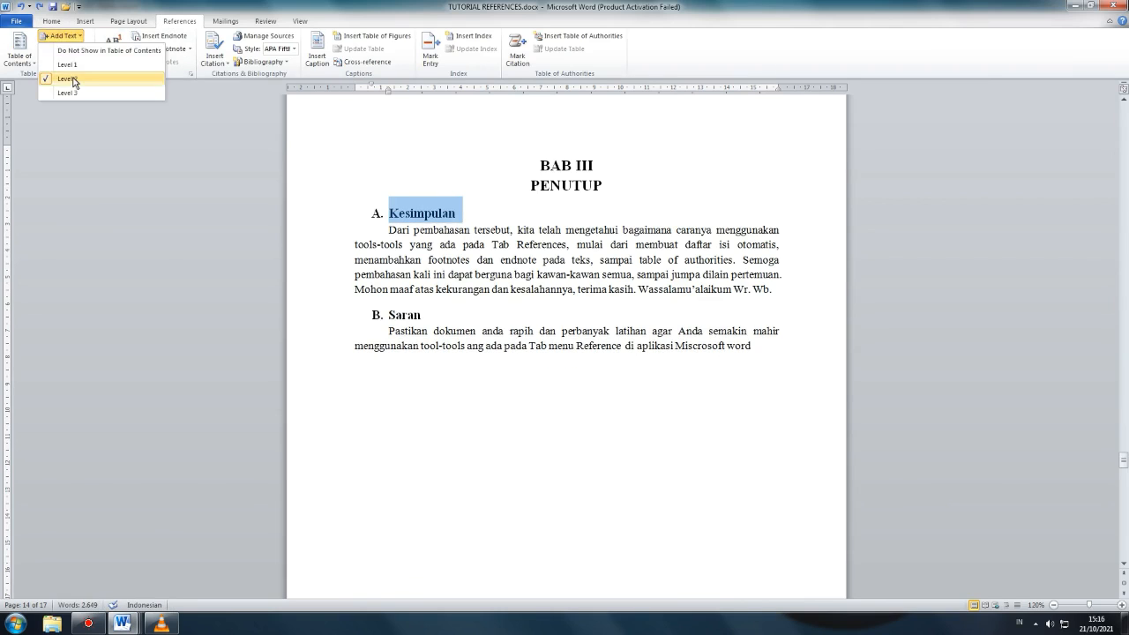
{"action": "left_click", "coordinate": [74, 80]}
{"action": "left_click", "coordinate": [55, 21]}
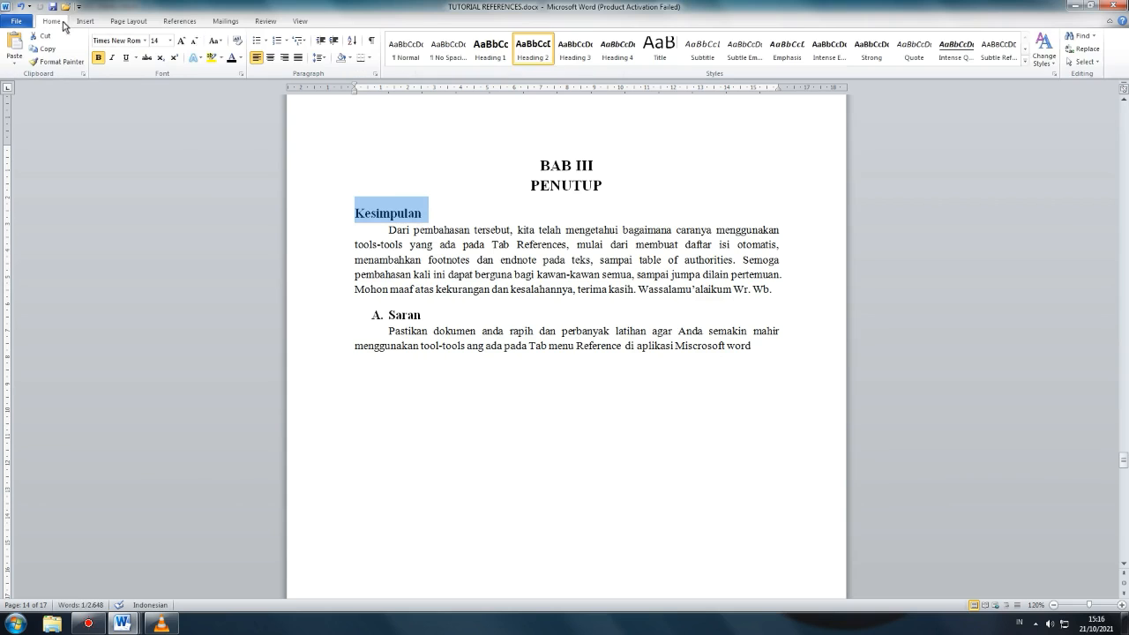
{"action": "left_click", "coordinate": [1043, 48]}
{"action": "mouse_move", "coordinate": [1063, 76]}
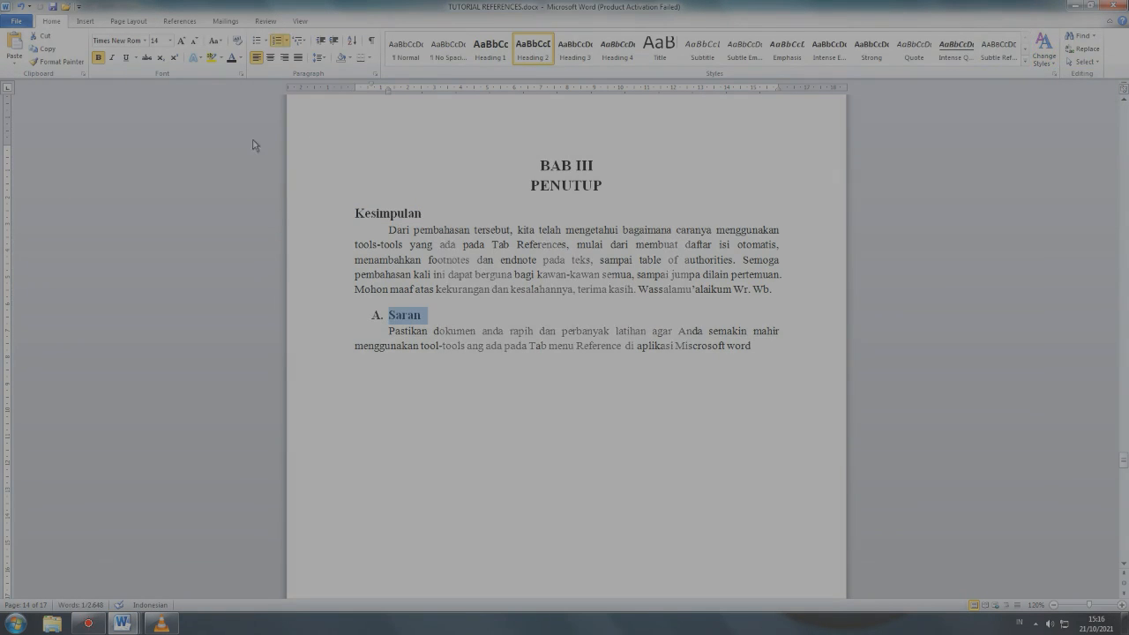
{"action": "left_click", "coordinate": [68, 37]}
{"action": "left_click", "coordinate": [93, 81]}
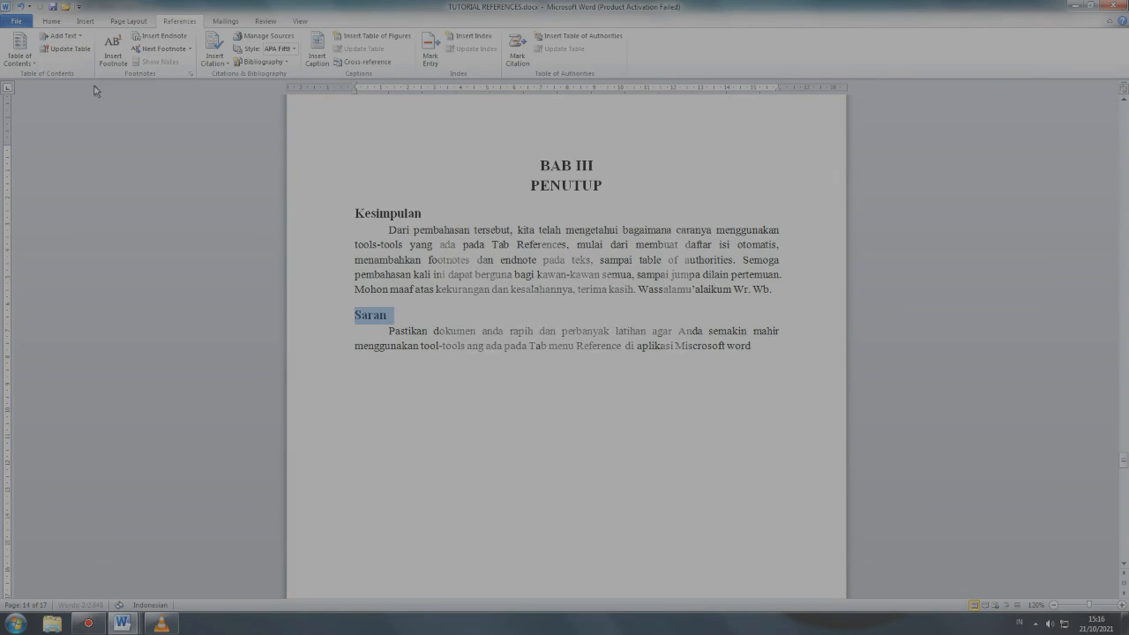
{"action": "left_click", "coordinate": [356, 319]}
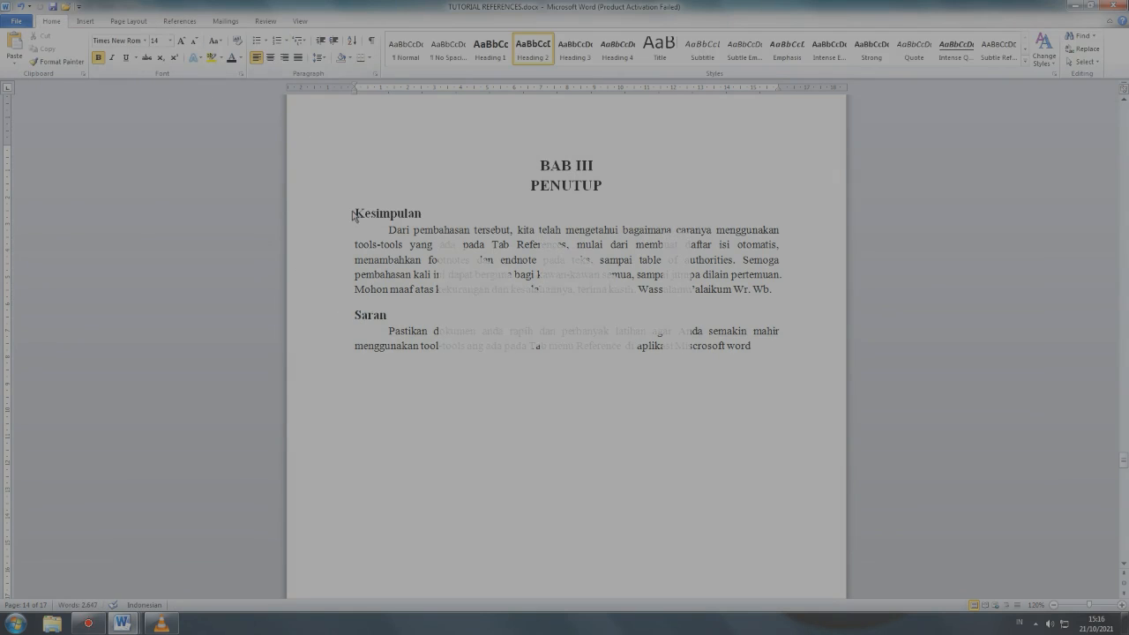
Reapply A. and B. numbering to Kesimpulan and Saran, then scroll up to the contents.
{"action": "left_click", "coordinate": [288, 41]}
{"action": "left_click", "coordinate": [286, 41]}
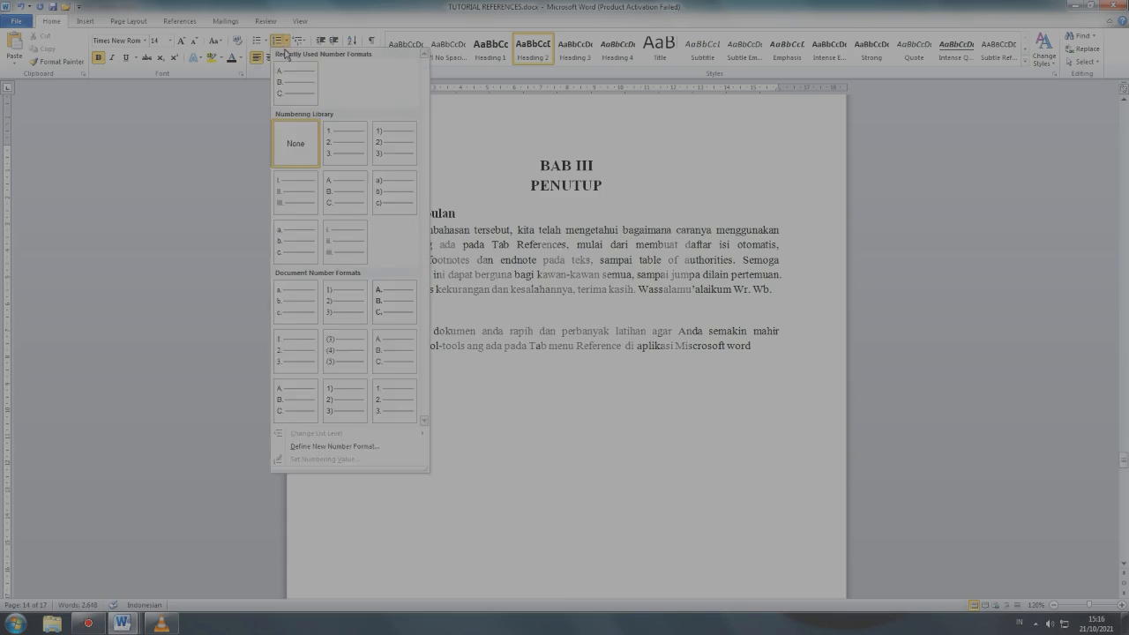
{"action": "left_click", "coordinate": [301, 89]}
{"action": "left_click_drag", "start_coordinate": [1122, 458], "coordinate": [1122, 278]}
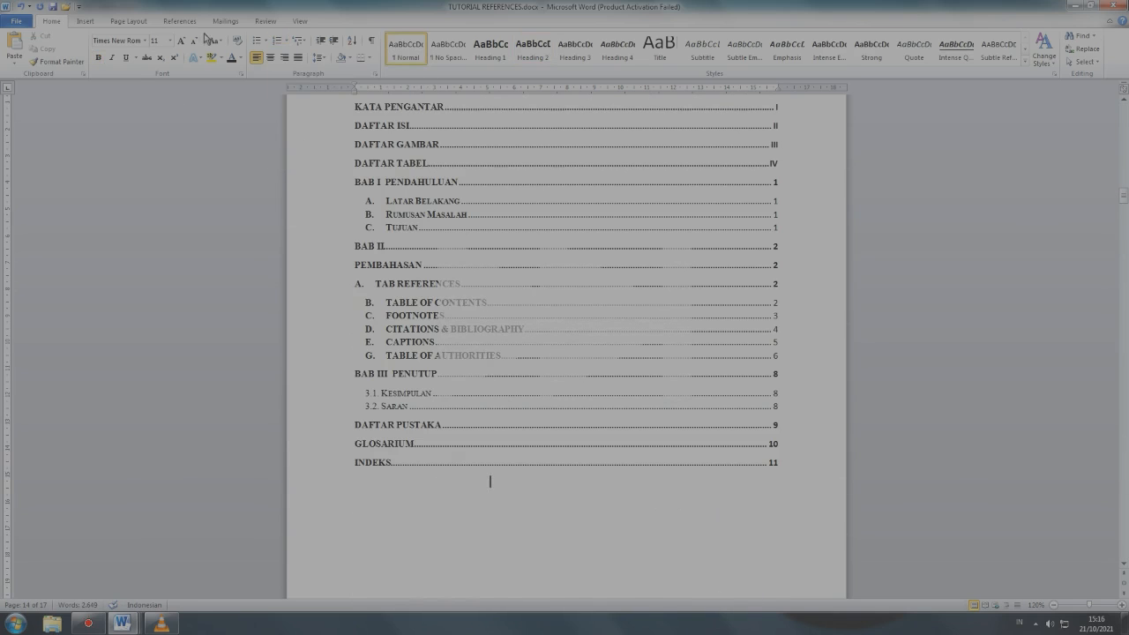
Update the entire table of contents from the References tab.
{"action": "left_click", "coordinate": [179, 20]}
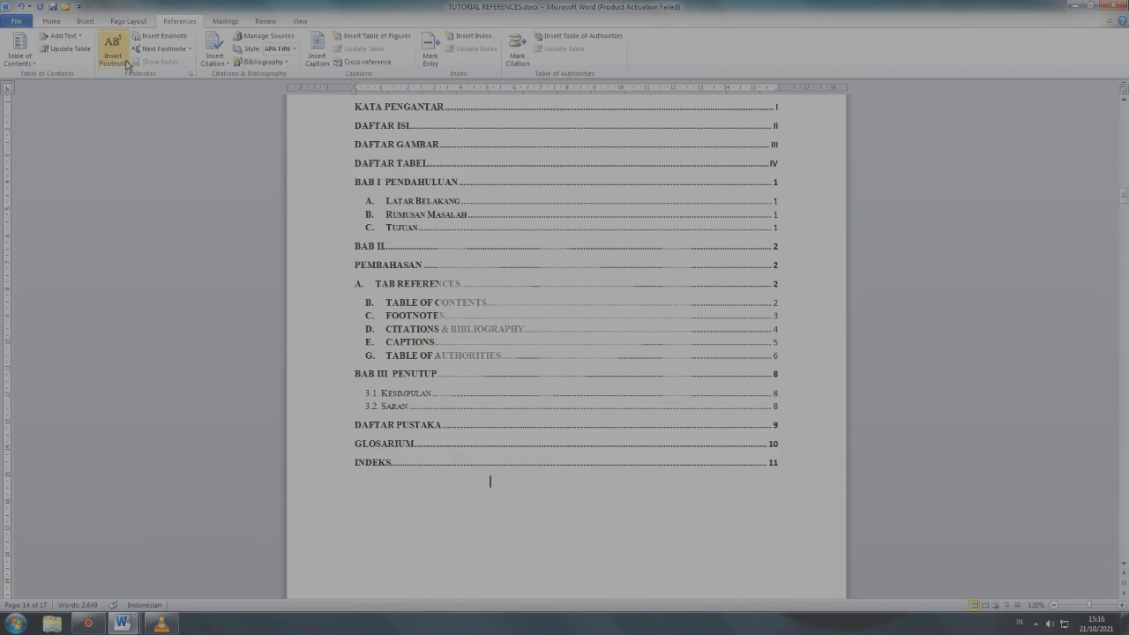
{"action": "left_click", "coordinate": [67, 49]}
{"action": "left_click", "coordinate": [568, 329]}
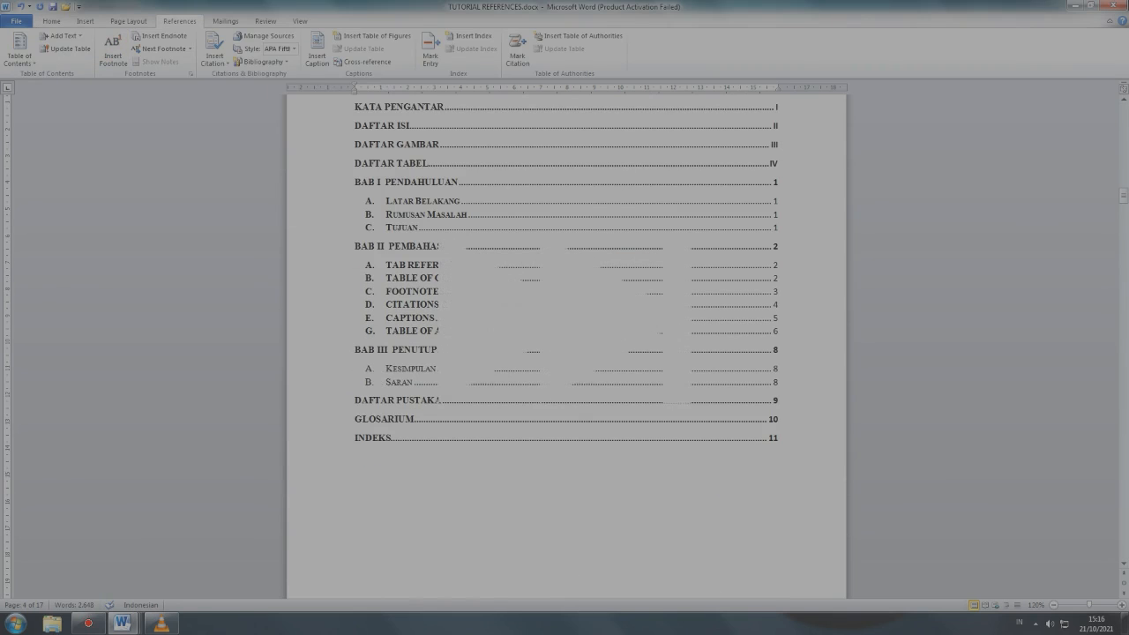
Jump to the Kesimpulan heading, select the Saran heading, and apply Custom 1 theme fonts.
{"action": "left_click", "coordinate": [397, 371], "text": "ctrl"}
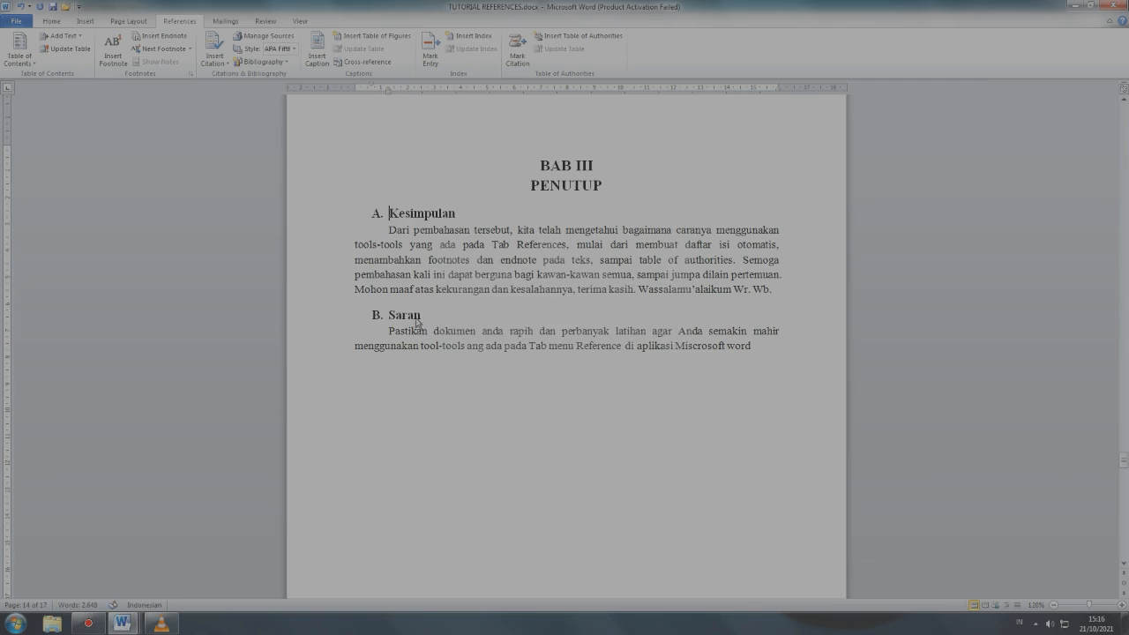
{"action": "left_click_drag", "start_coordinate": [390, 214], "coordinate": [465, 219]}
{"action": "left_click", "coordinate": [51, 21]}
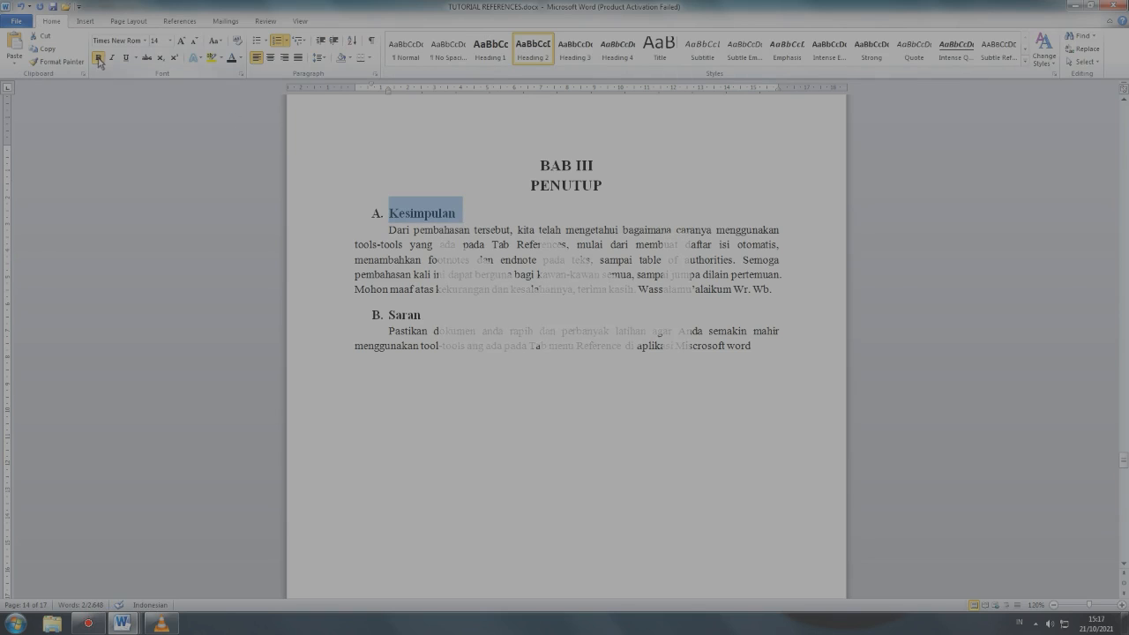
{"action": "left_click_drag", "start_coordinate": [389, 317], "coordinate": [407, 318]}
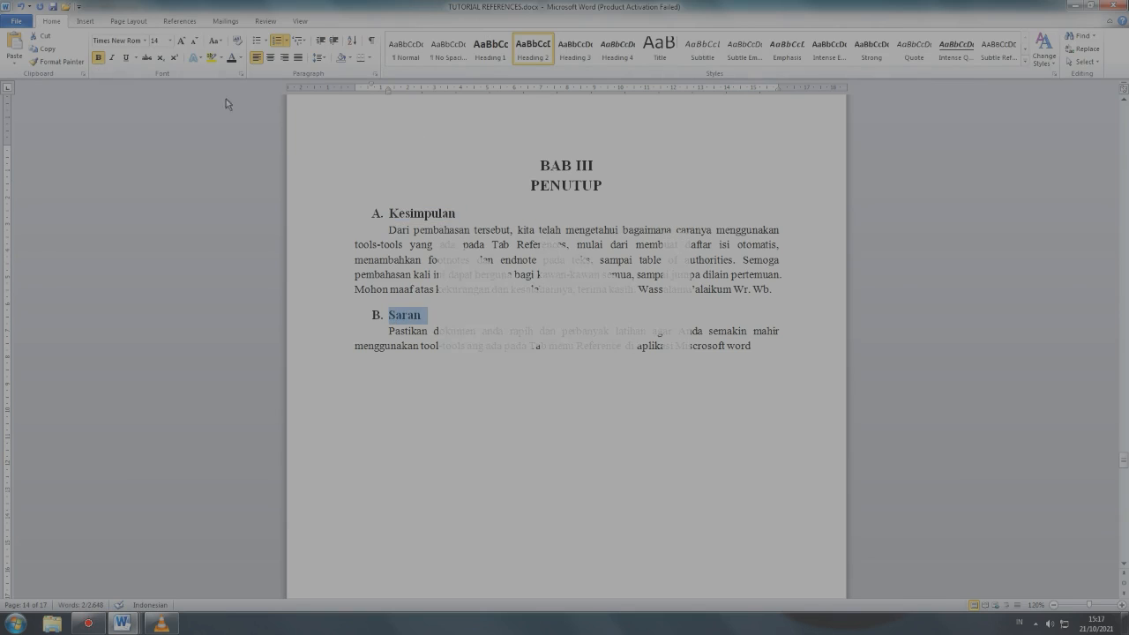
{"action": "left_click", "coordinate": [1044, 49]}
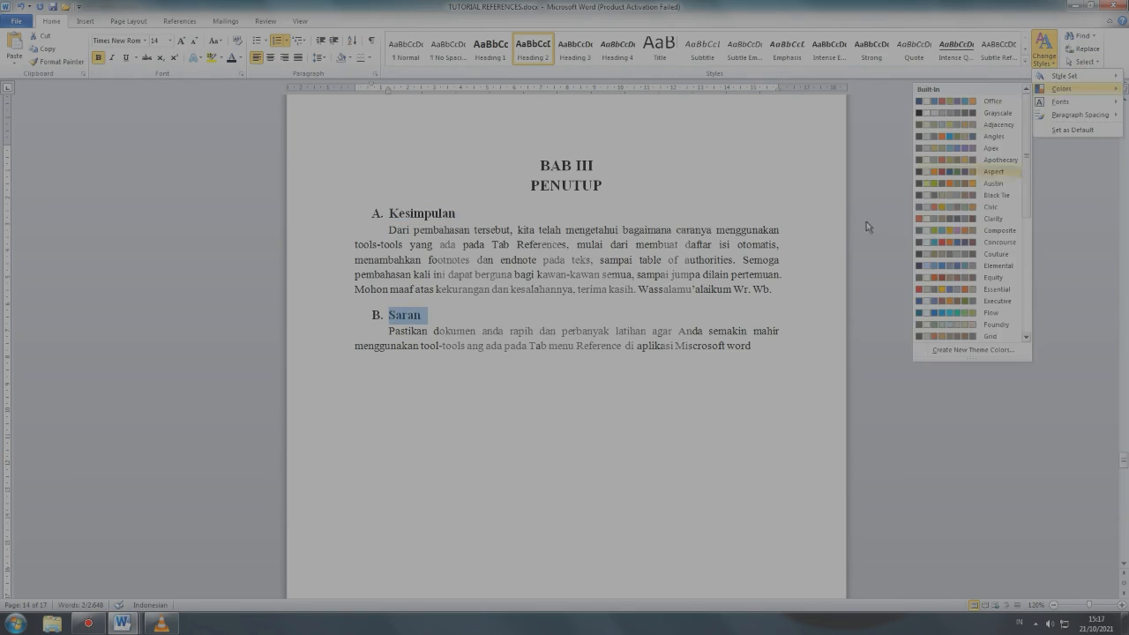
{"action": "mouse_move", "coordinate": [1093, 103]}
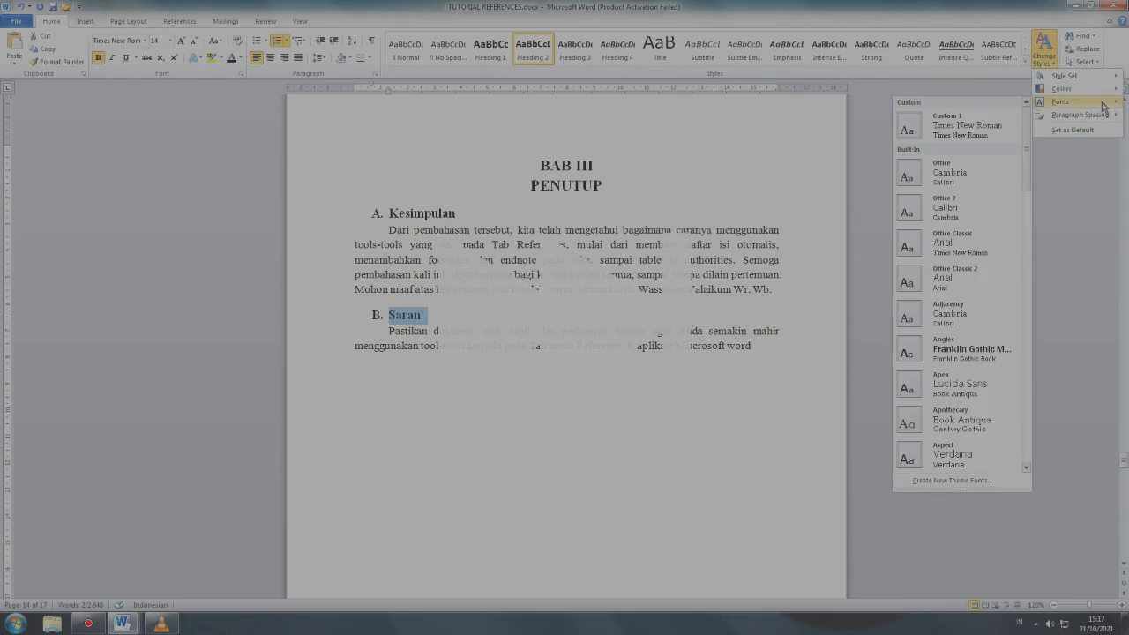
{"action": "left_click", "coordinate": [961, 122]}
Select the Kesimpulan heading and apply the Custom 1 theme fonts again.
{"action": "double_click", "coordinate": [386, 215]}
{"action": "left_click", "coordinate": [1043, 49]}
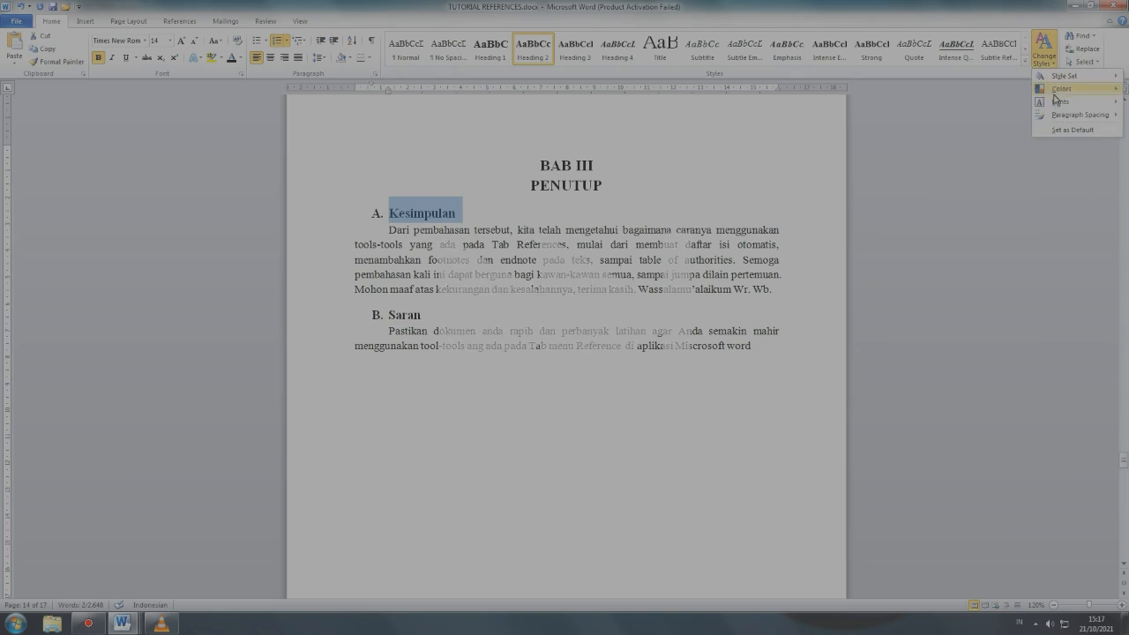
{"action": "mouse_move", "coordinate": [1085, 105]}
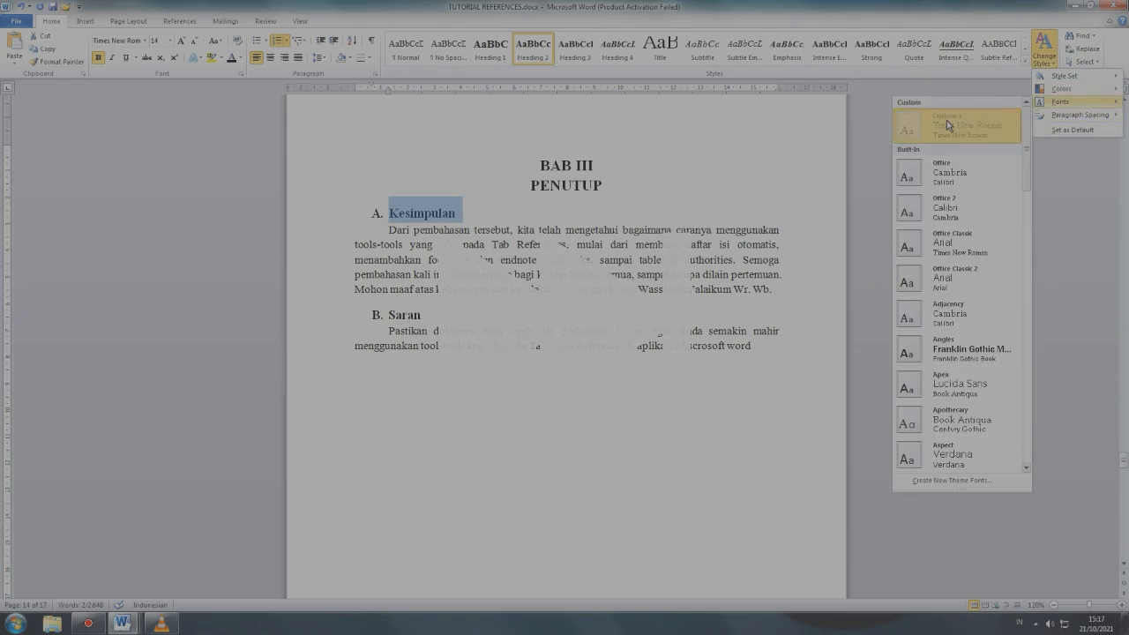
{"action": "left_click", "coordinate": [980, 126]}
{"action": "scroll", "coordinate": [845, 191], "scroll_direction": "up", "scroll_amount": 4}
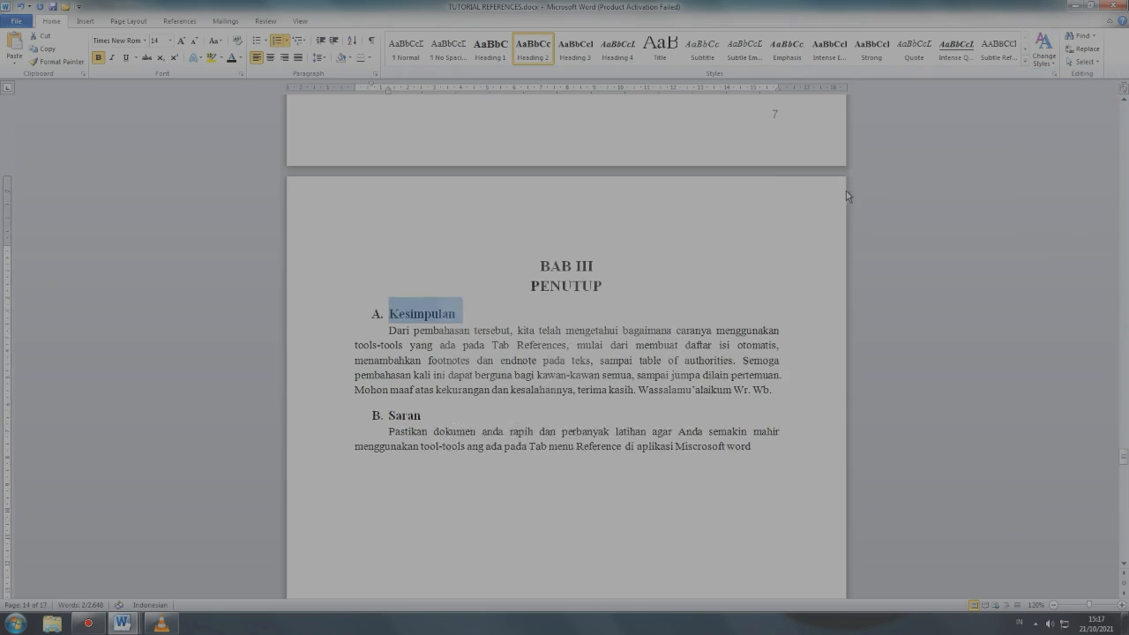
Update the table of contents again.
{"action": "left_click", "coordinate": [180, 22]}
{"action": "left_click", "coordinate": [66, 48]}
{"action": "left_click", "coordinate": [568, 328]}
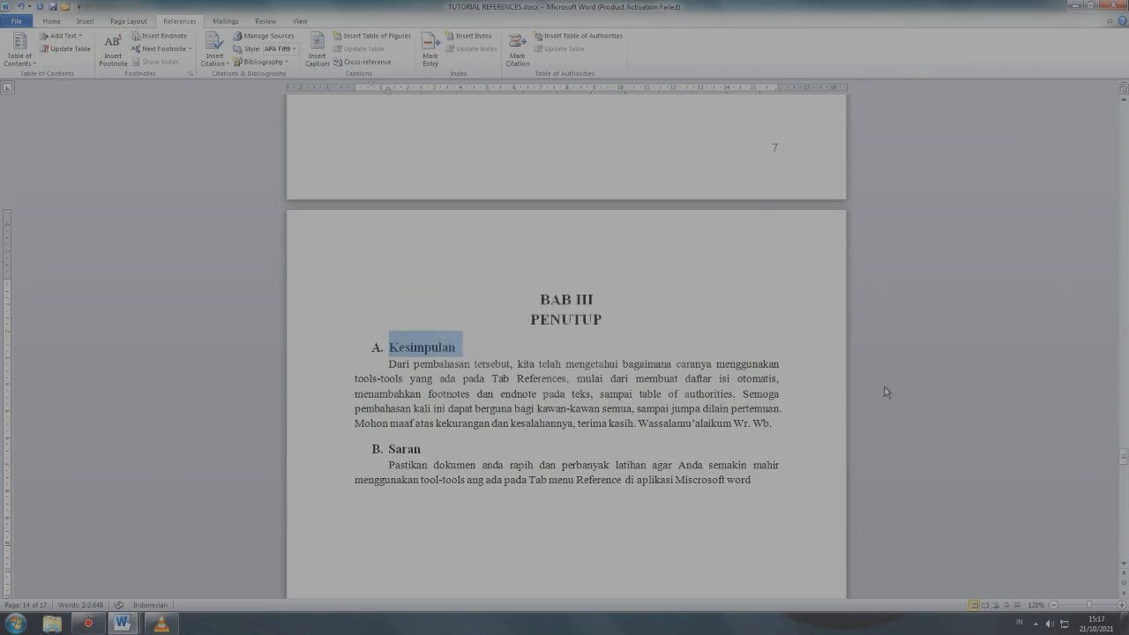
{"action": "left_click_drag", "start_coordinate": [1124, 456], "coordinate": [1123, 200]}
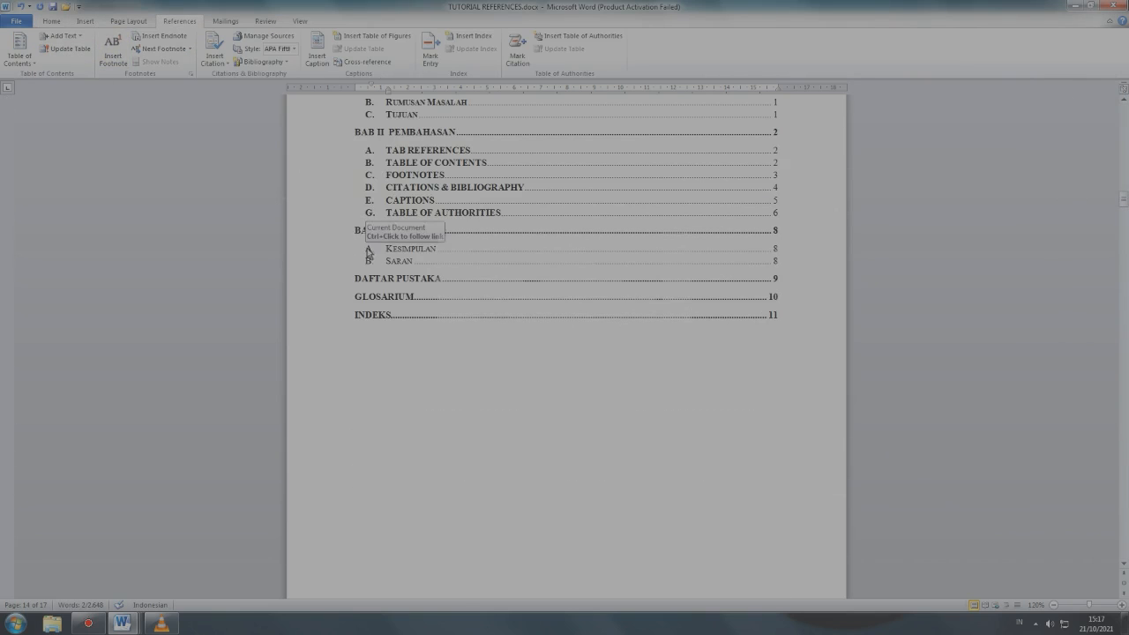
Select the Kesimpulan and Saran contents entries and enlarge them to 12 pt.
{"action": "left_click_drag", "start_coordinate": [368, 253], "coordinate": [431, 263]}
{"action": "left_click", "coordinate": [414, 264]}
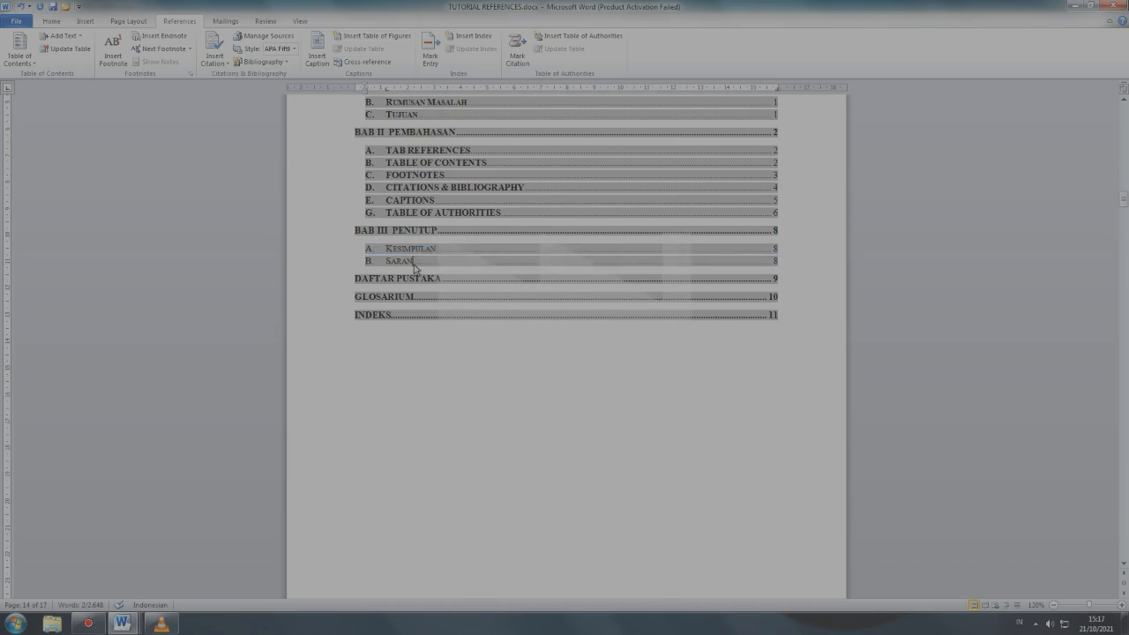
{"action": "left_click", "coordinate": [58, 23]}
{"action": "left_click", "coordinate": [419, 349]}
{"action": "scroll", "coordinate": [420, 349], "scroll_direction": "up", "scroll_amount": 1}
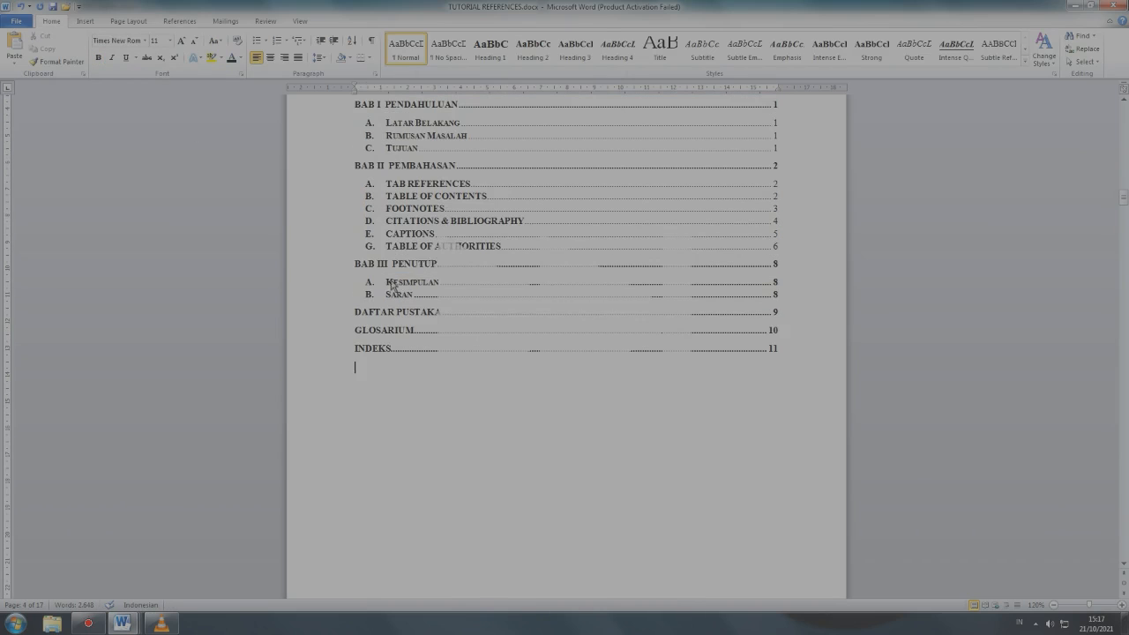
{"action": "left_click_drag", "start_coordinate": [418, 297], "coordinate": [367, 282]}
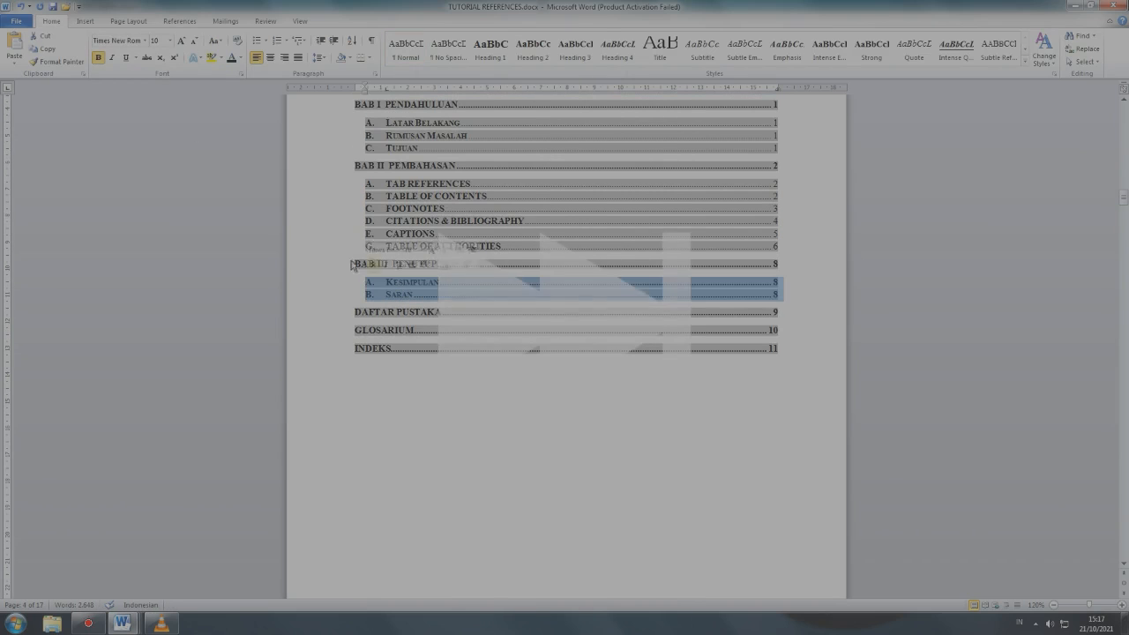
{"action": "left_click", "coordinate": [183, 42]}
{"action": "left_click", "coordinate": [182, 42]}
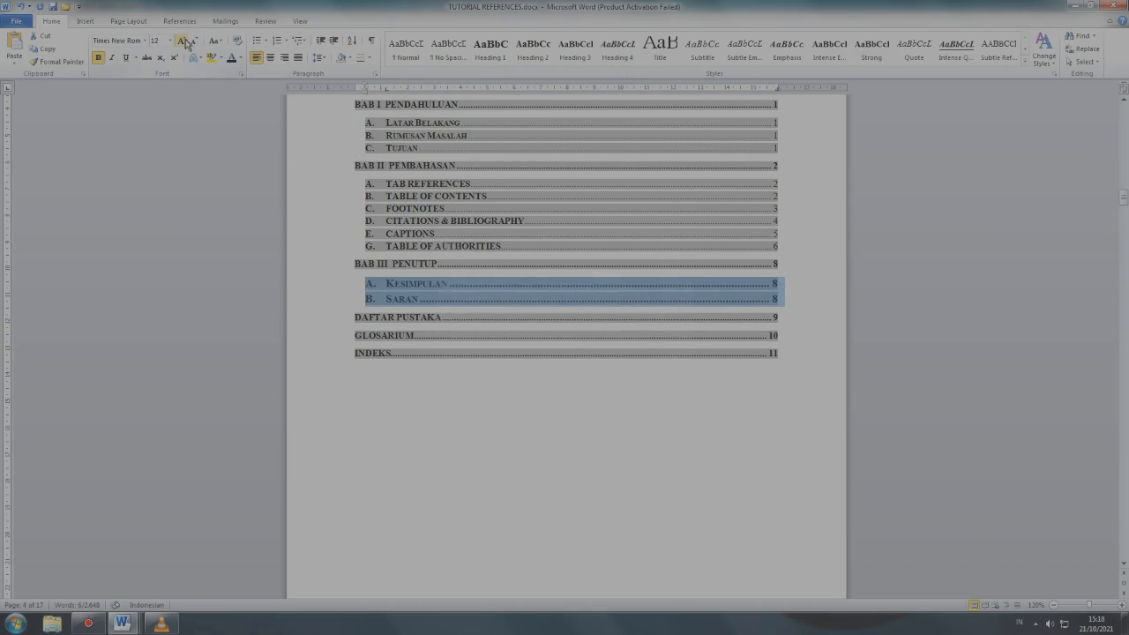
{"action": "left_click", "coordinate": [434, 277]}
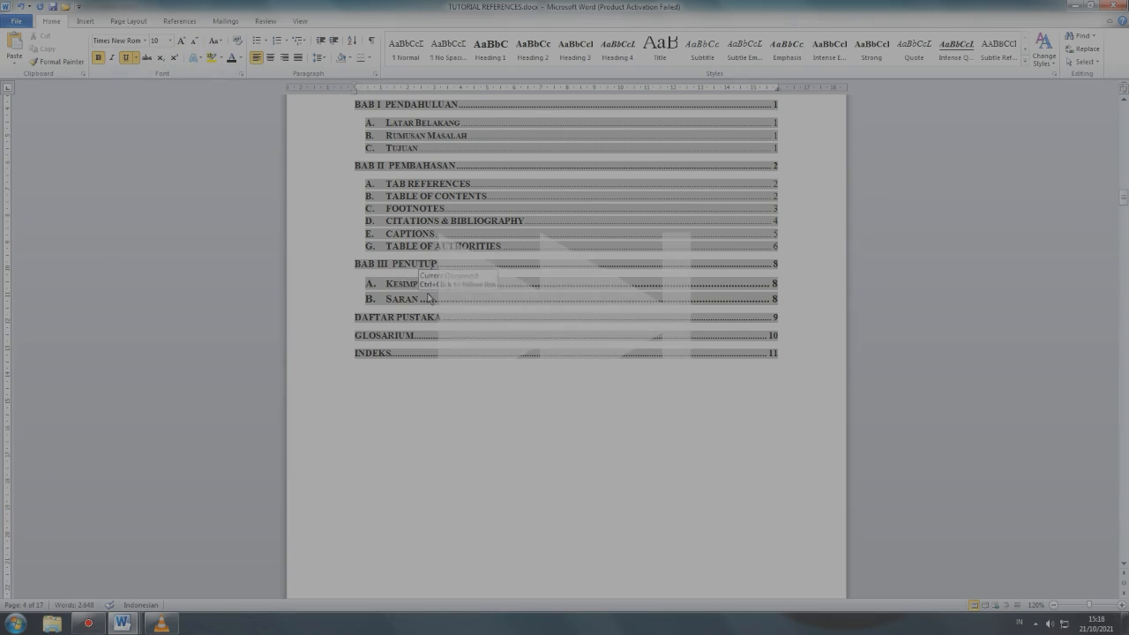
Check the custom table of contents settings unchanged, then bold the Kesimpulan and Saran entries.
{"action": "left_click", "coordinate": [779, 317]}
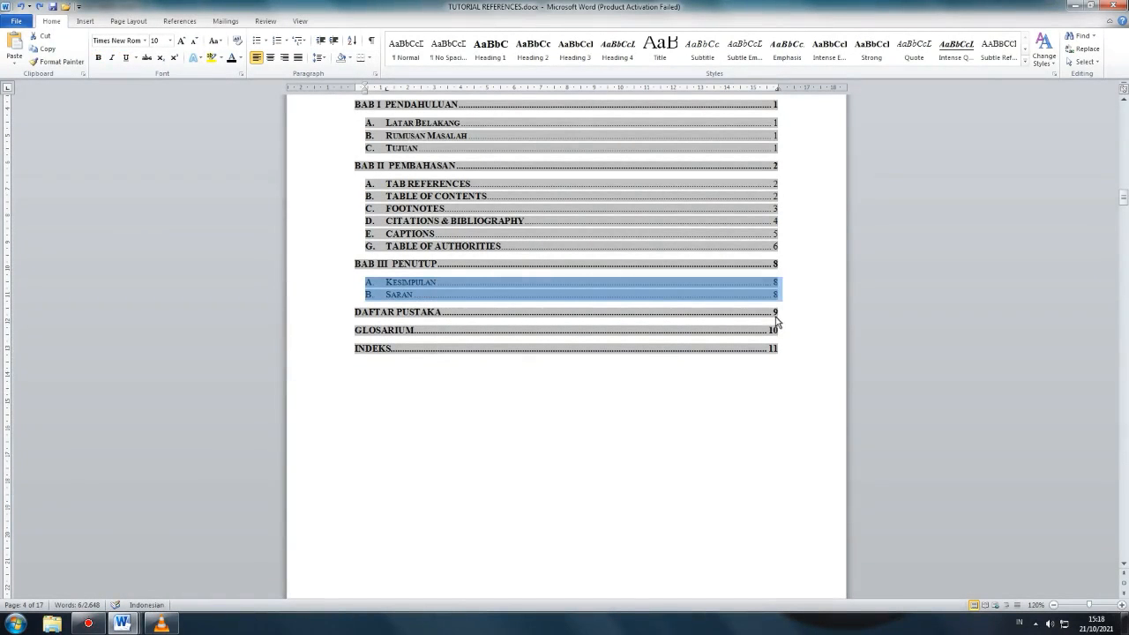
{"action": "left_click", "coordinate": [179, 21]}
{"action": "left_click", "coordinate": [11, 55]}
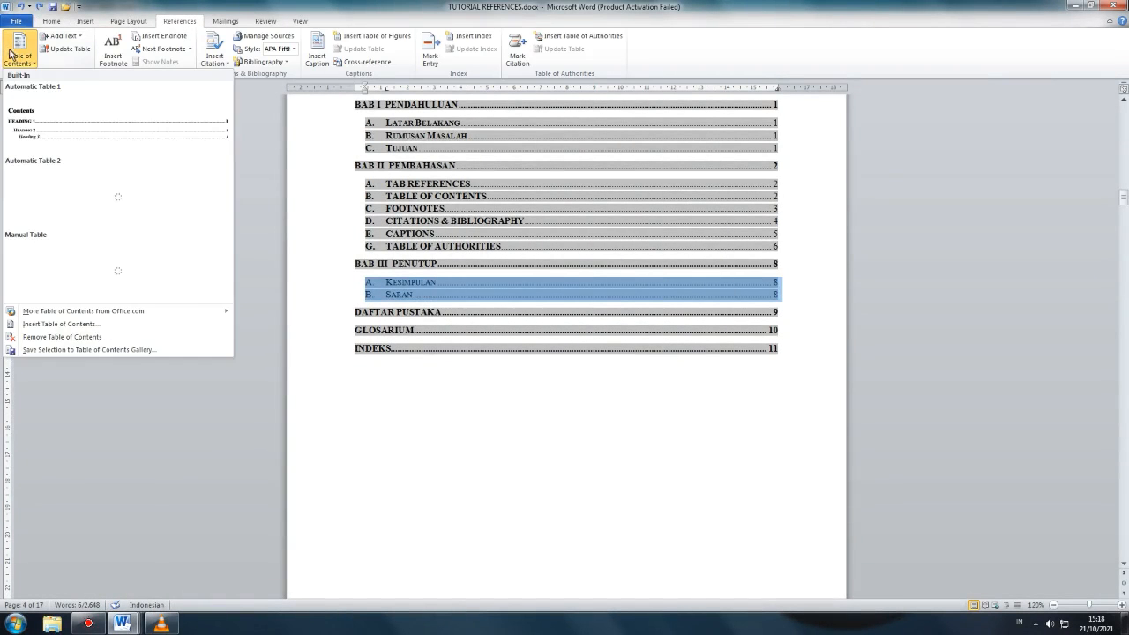
{"action": "left_click", "coordinate": [164, 324]}
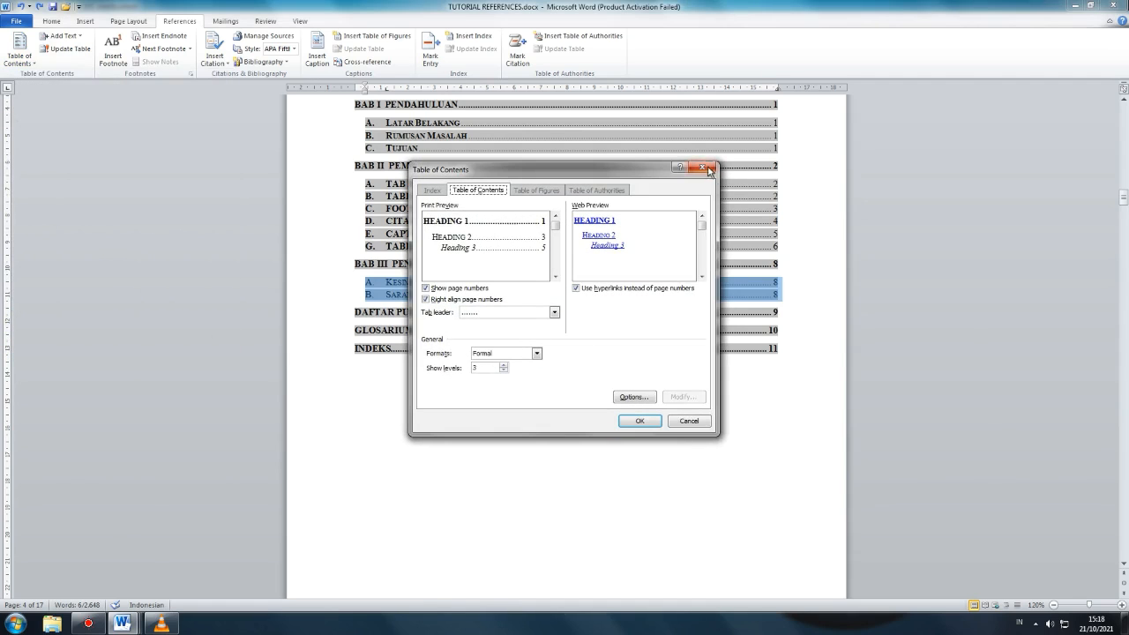
{"action": "left_click", "coordinate": [708, 168]}
{"action": "right_click", "coordinate": [589, 294]}
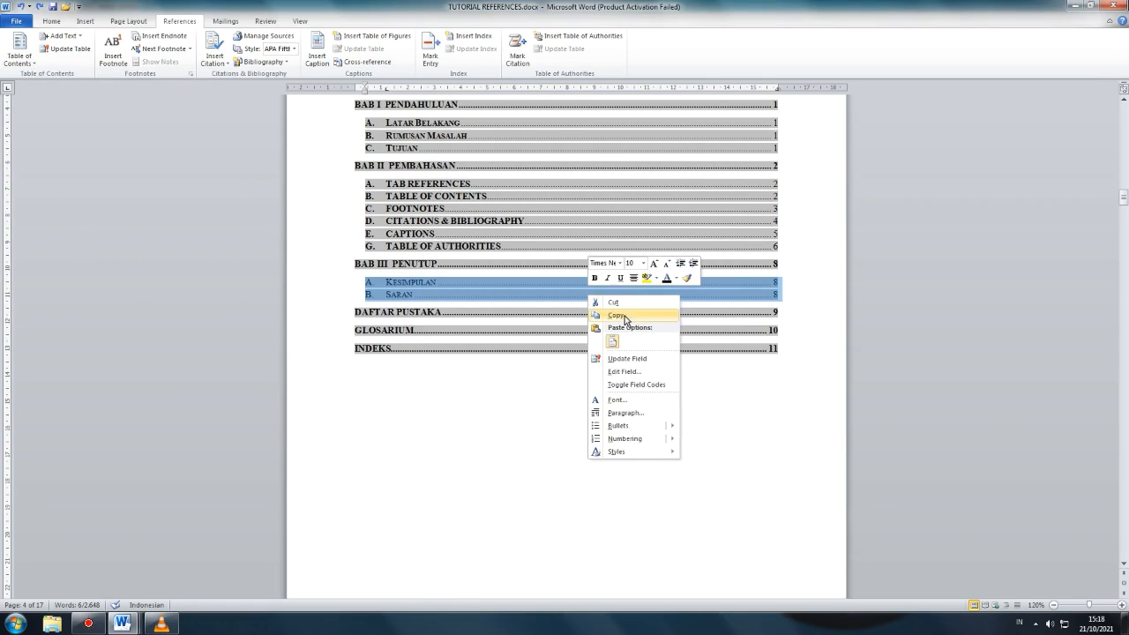
{"action": "left_click", "coordinate": [595, 278]}
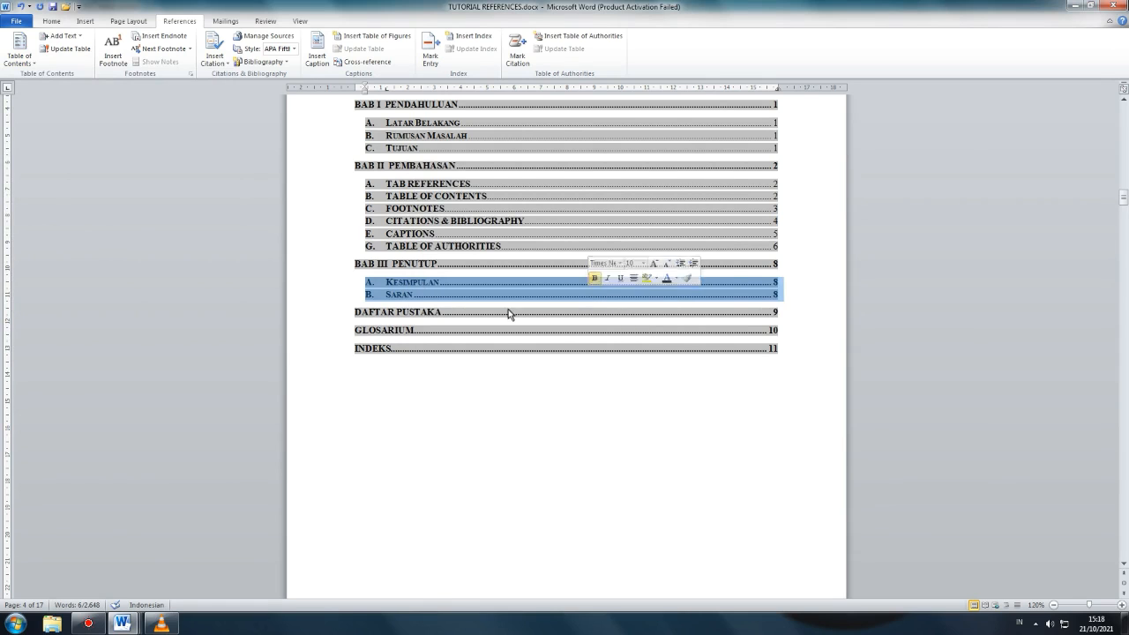
Scroll down to section C. FOOTNOTES and open the Footnote and Endnote dialog.
{"action": "left_click", "coordinate": [456, 423]}
{"action": "scroll", "coordinate": [714, 509], "scroll_direction": "down", "scroll_amount": 3}
{"action": "scroll", "coordinate": [714, 509], "scroll_direction": "down", "scroll_amount": 20}
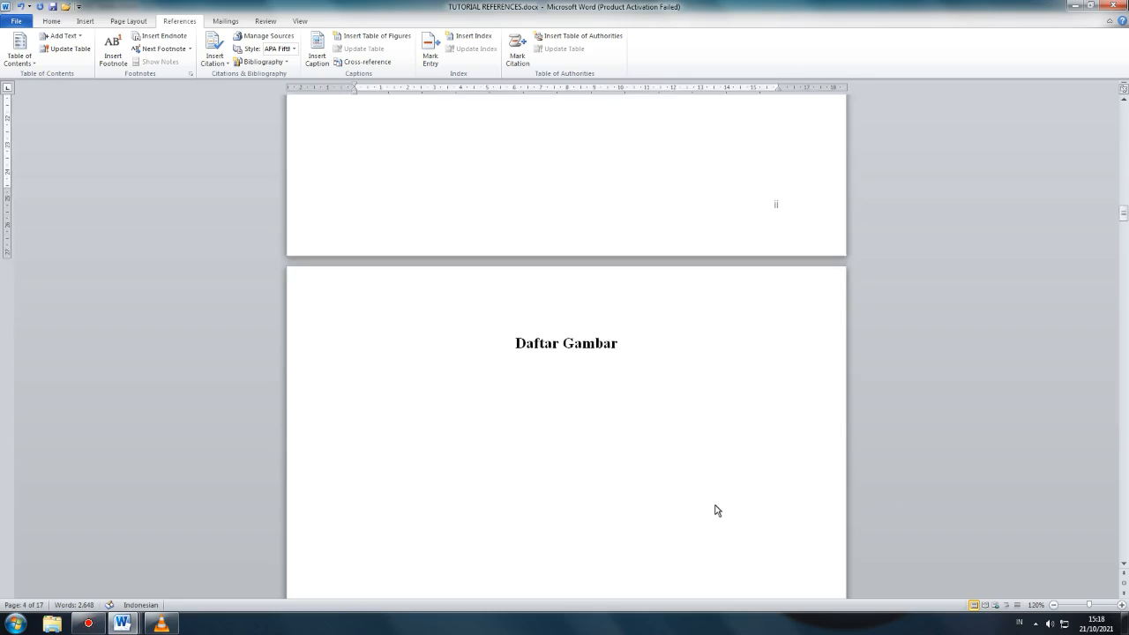
{"action": "scroll", "coordinate": [716, 509], "scroll_direction": "down", "scroll_amount": 20}
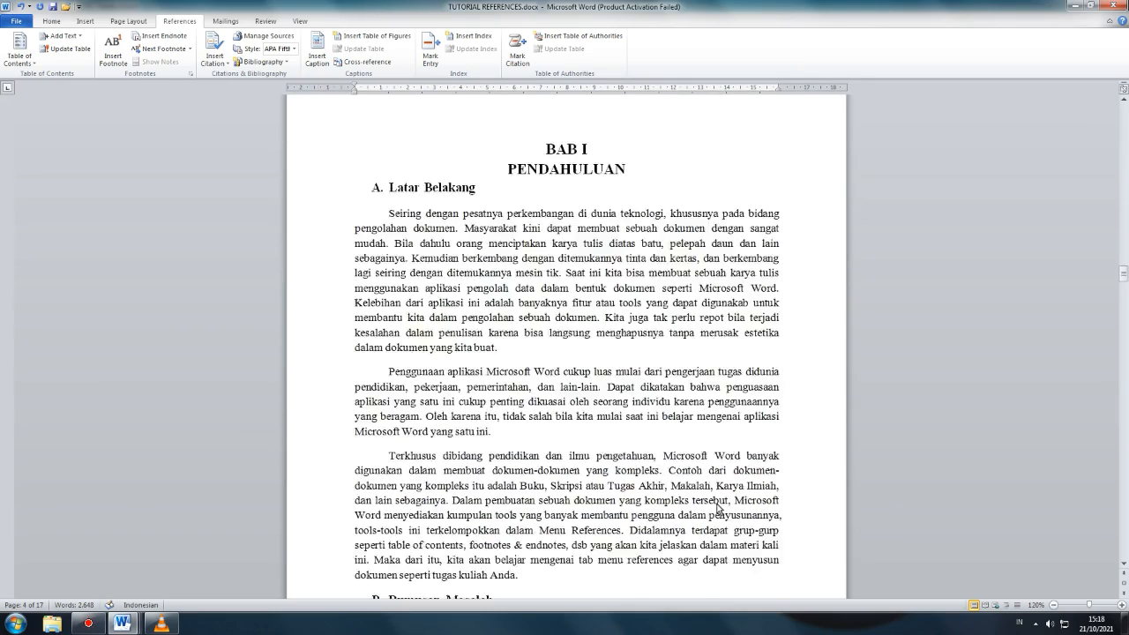
{"action": "scroll", "coordinate": [716, 508], "scroll_direction": "down", "scroll_amount": 20}
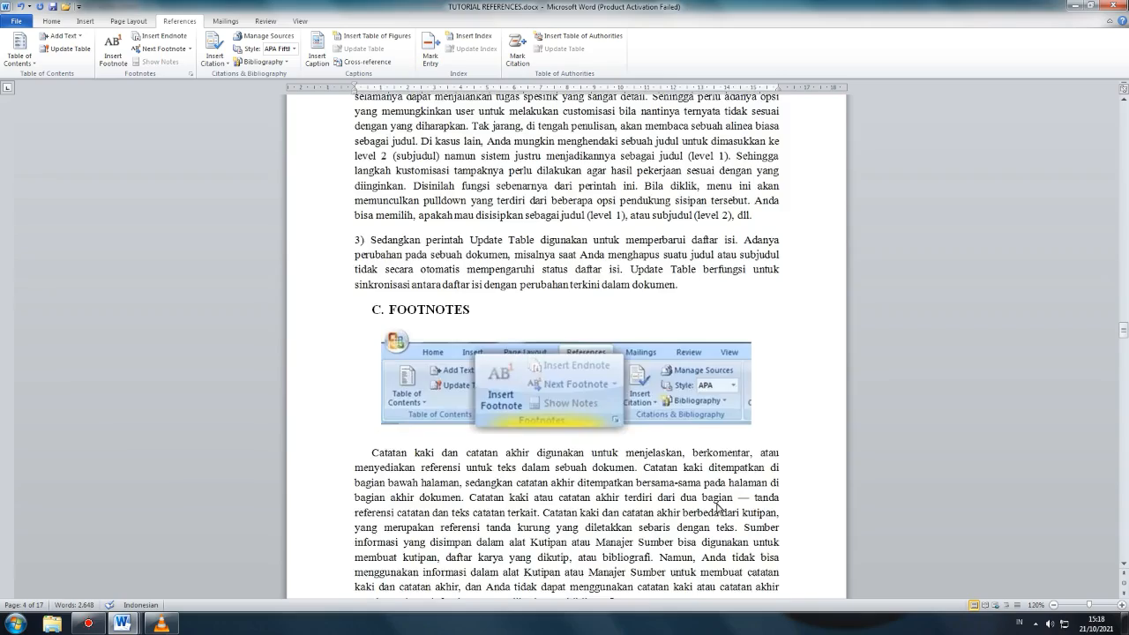
{"action": "scroll", "coordinate": [717, 509], "scroll_direction": "down", "scroll_amount": 3}
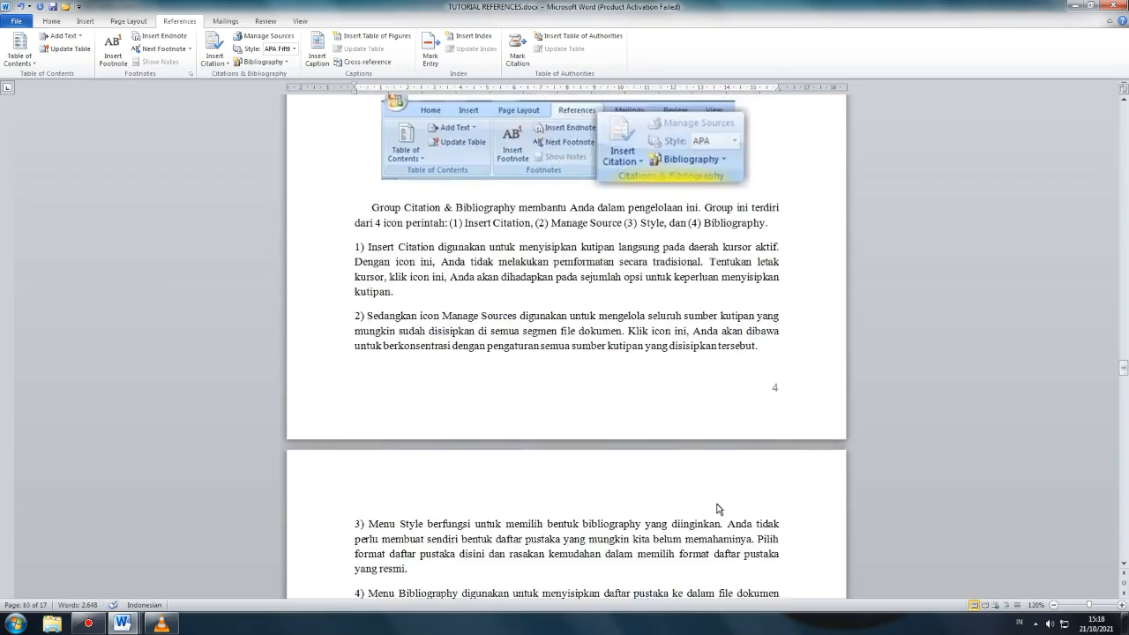
{"action": "scroll", "coordinate": [718, 508], "scroll_direction": "up", "scroll_amount": 20}
{"action": "scroll", "coordinate": [718, 507], "scroll_direction": "up", "scroll_amount": 15}
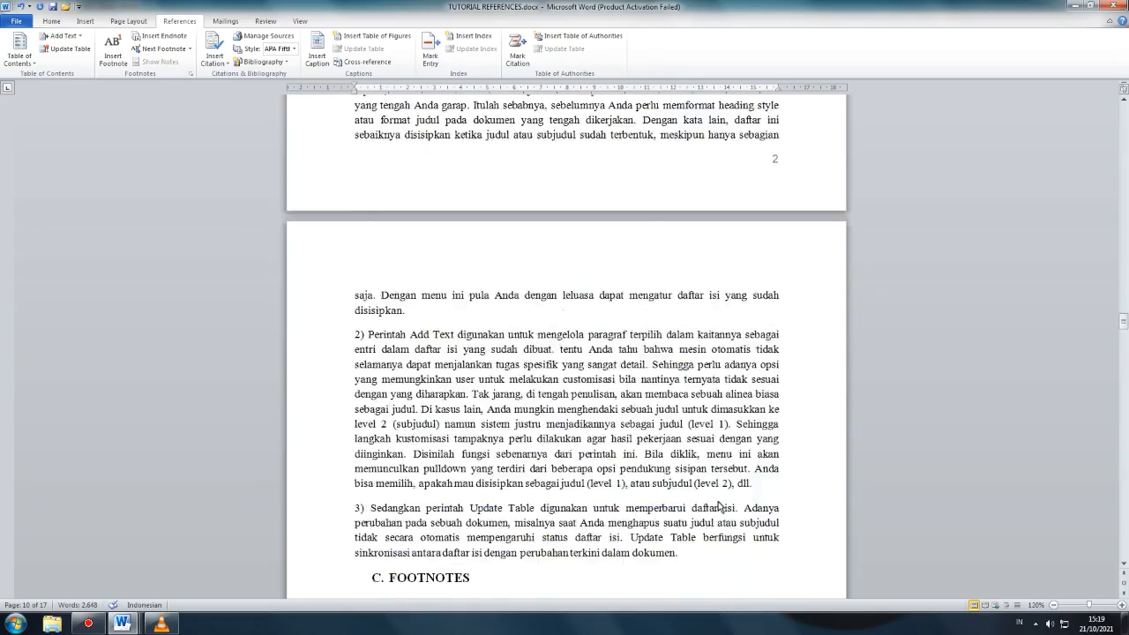
{"action": "scroll", "coordinate": [718, 507], "scroll_direction": "down", "scroll_amount": 6}
{"action": "scroll", "coordinate": [719, 507], "scroll_direction": "down", "scroll_amount": 12}
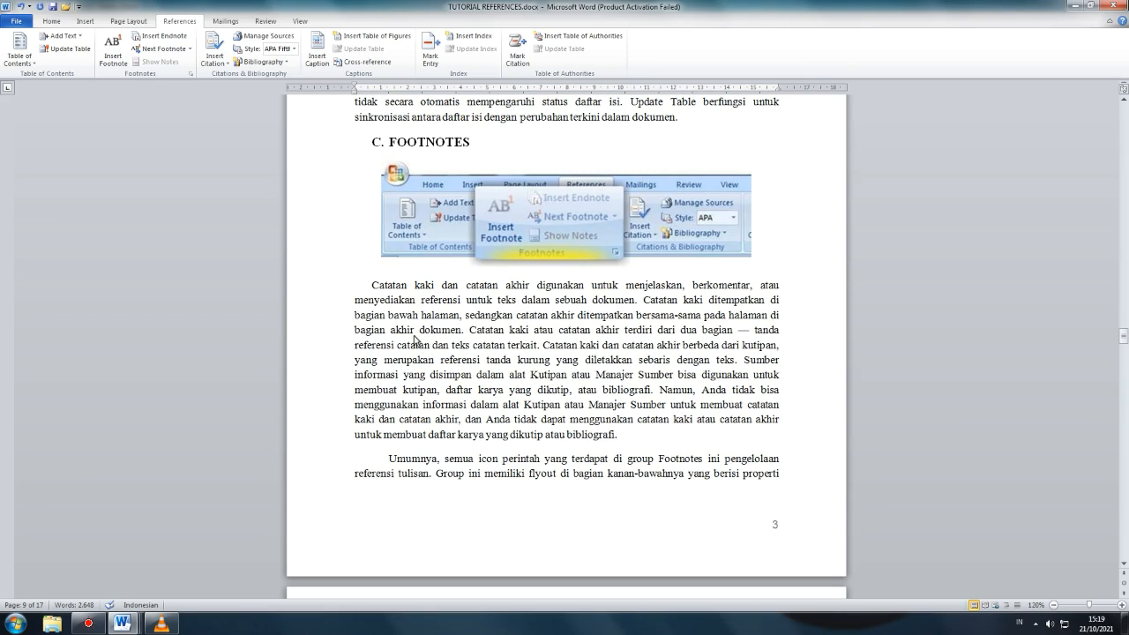
{"action": "scroll", "coordinate": [607, 481], "scroll_direction": "down", "scroll_amount": 1}
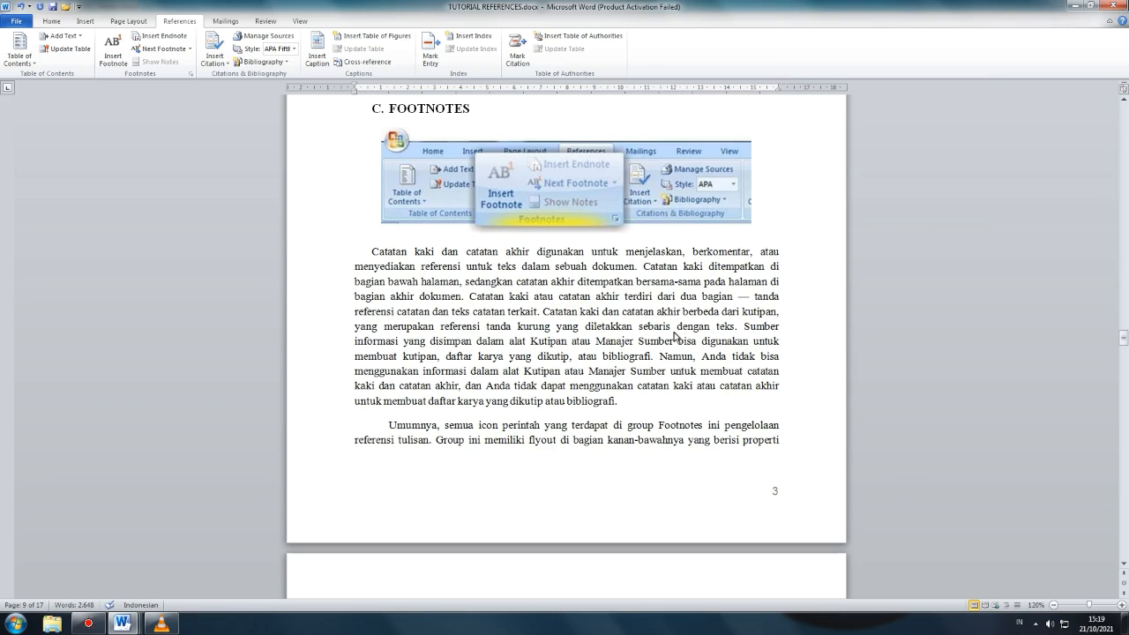
{"action": "scroll", "coordinate": [458, 447], "scroll_direction": "down", "scroll_amount": 5}
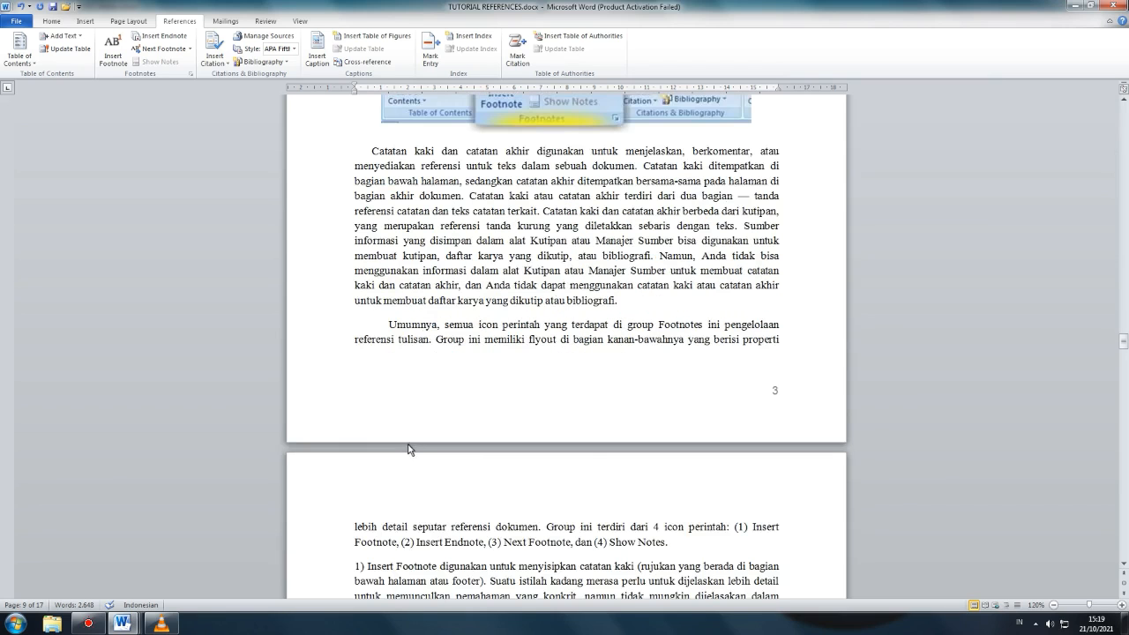
{"action": "scroll", "coordinate": [411, 446], "scroll_direction": "down", "scroll_amount": 3}
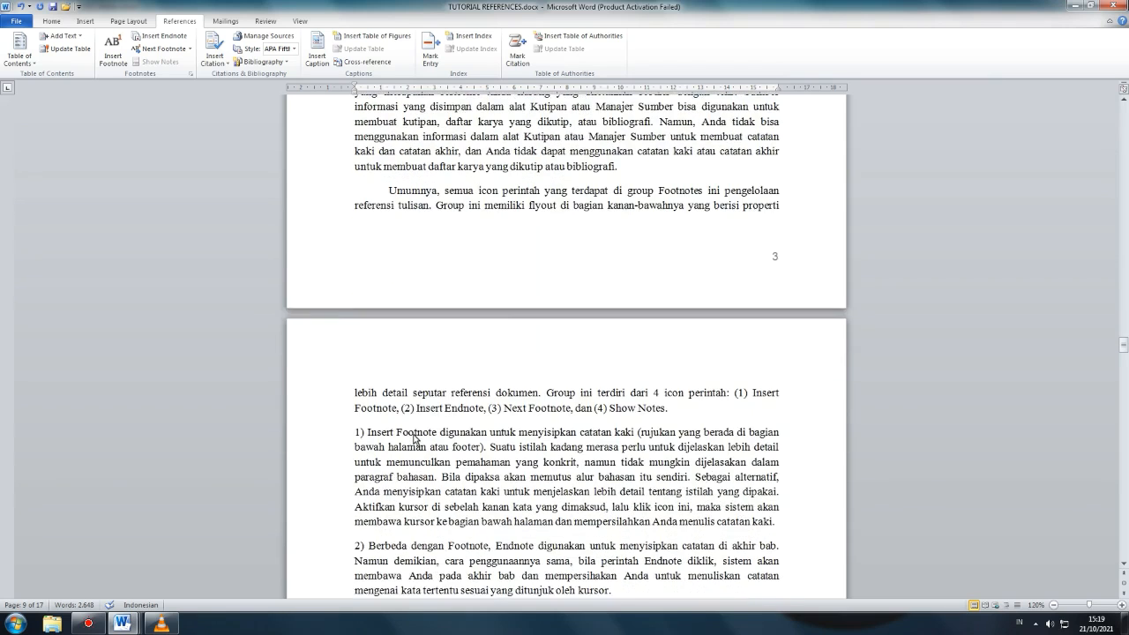
{"action": "left_click", "coordinate": [191, 75]}
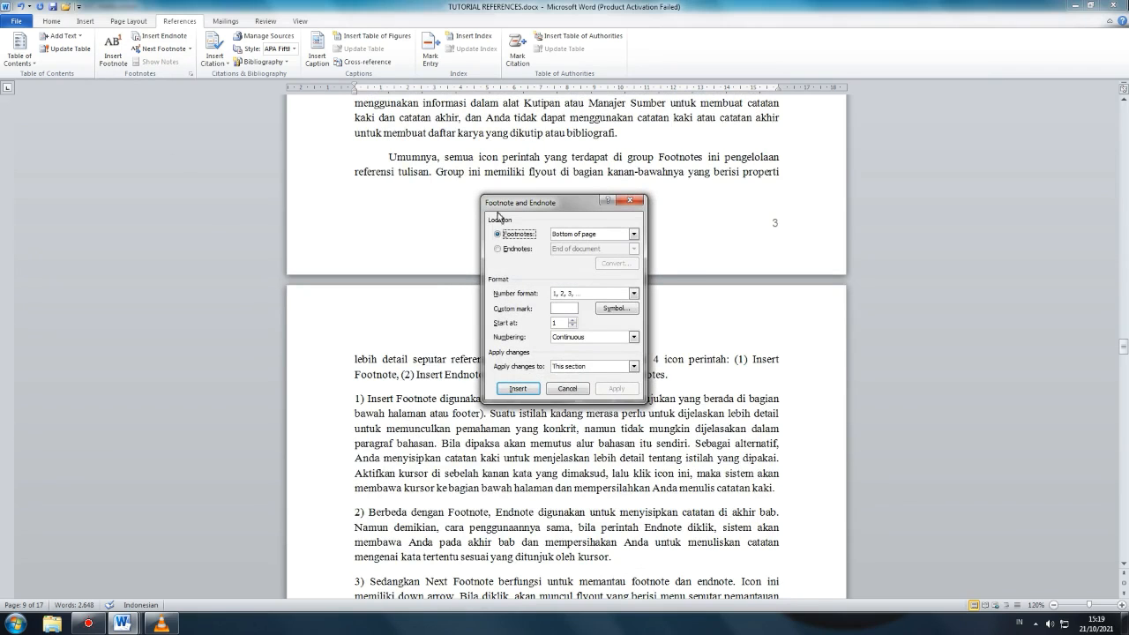
Close the Footnote and Endnote dialog and place the cursor after paragraph 1) Insert Footnote.
{"action": "left_click", "coordinate": [630, 203]}
{"action": "scroll", "coordinate": [654, 254], "scroll_direction": "down", "scroll_amount": 2}
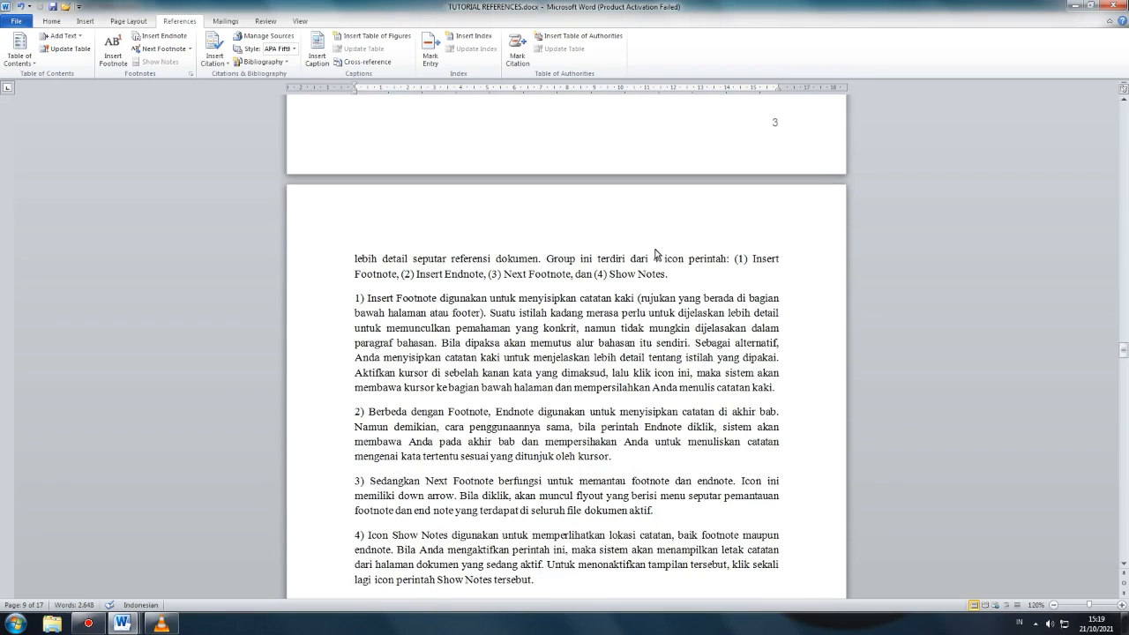
{"action": "scroll", "coordinate": [615, 269], "scroll_direction": "down", "scroll_amount": 2}
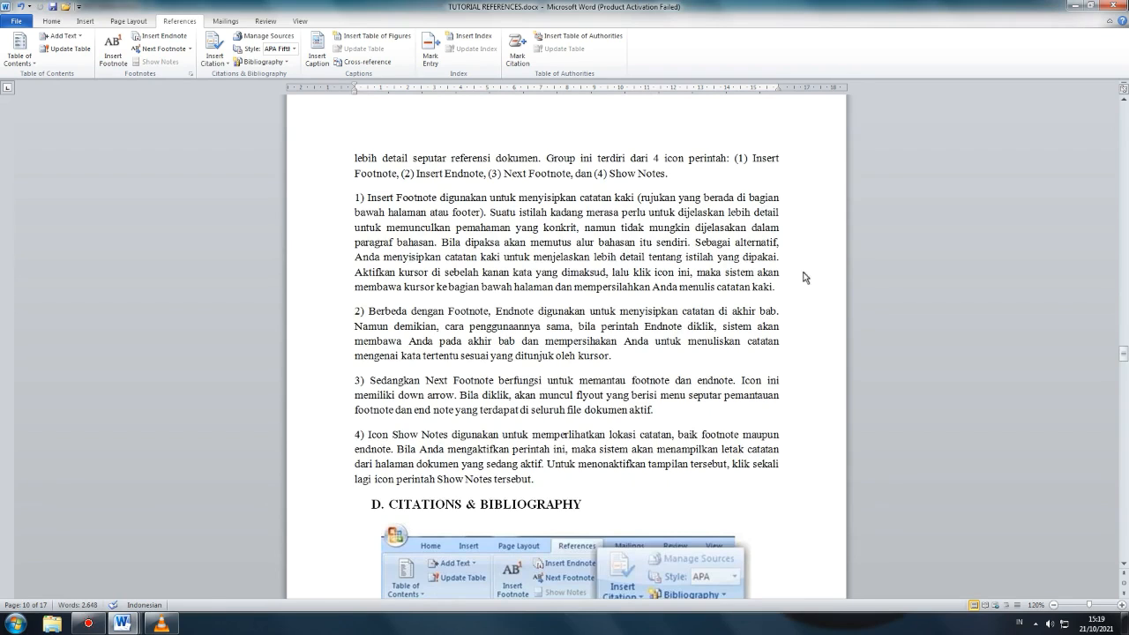
{"action": "left_click", "coordinate": [780, 292]}
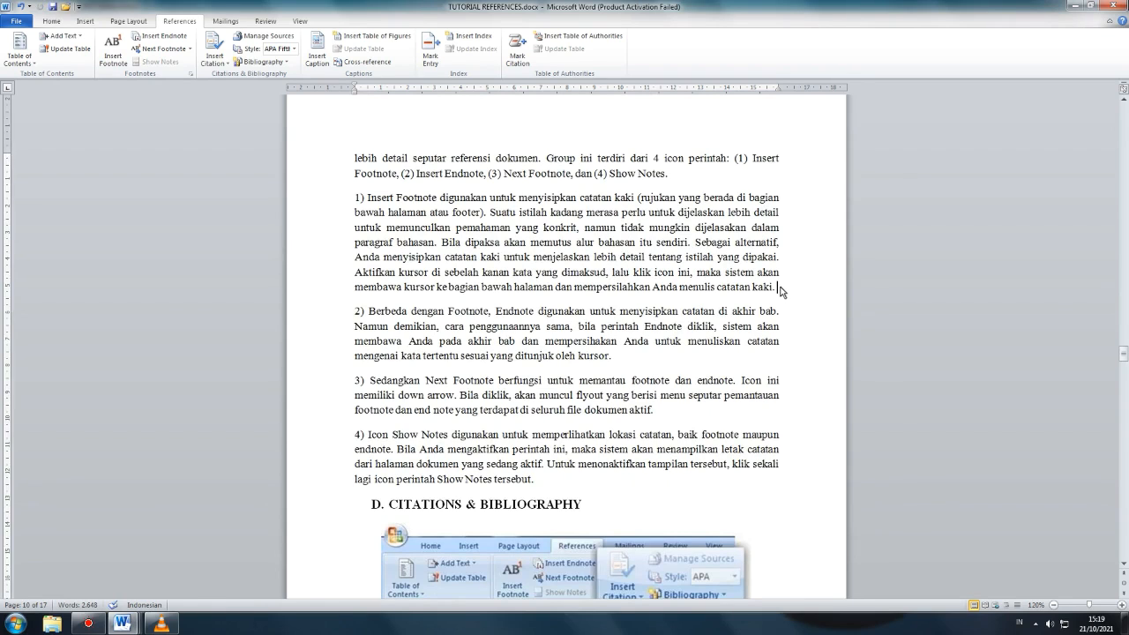
Insert footnote 1 after paragraph 1, citing the author's 2010 work.
{"action": "left_click", "coordinate": [121, 53]}
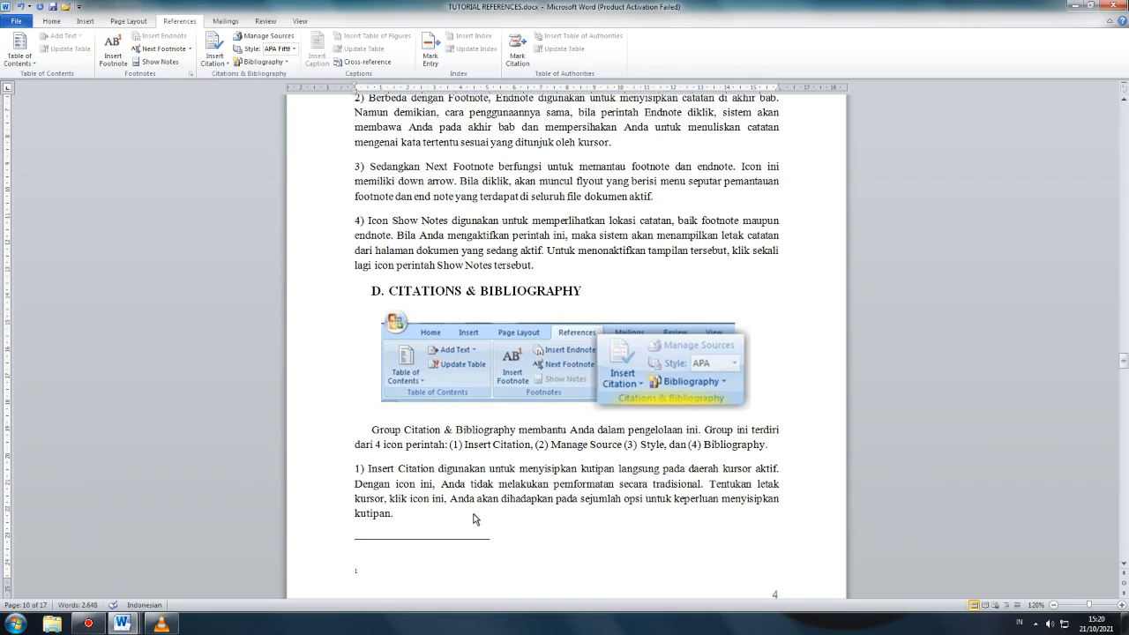
{"action": "key", "text": "ctrl+z"}
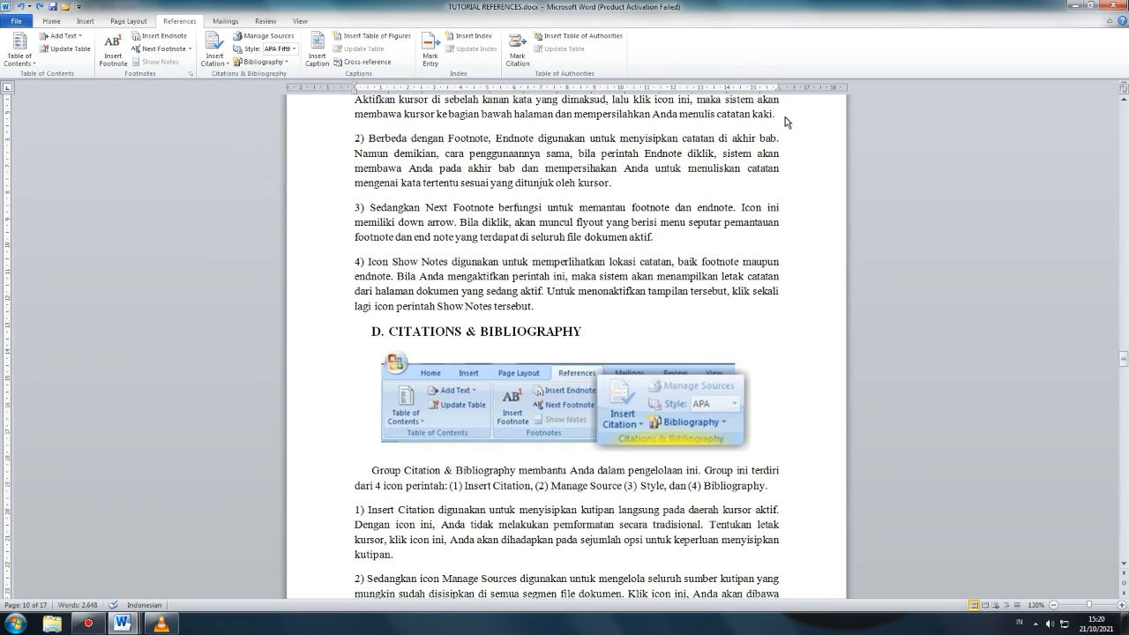
{"action": "key", "text": "ctrl+y"}
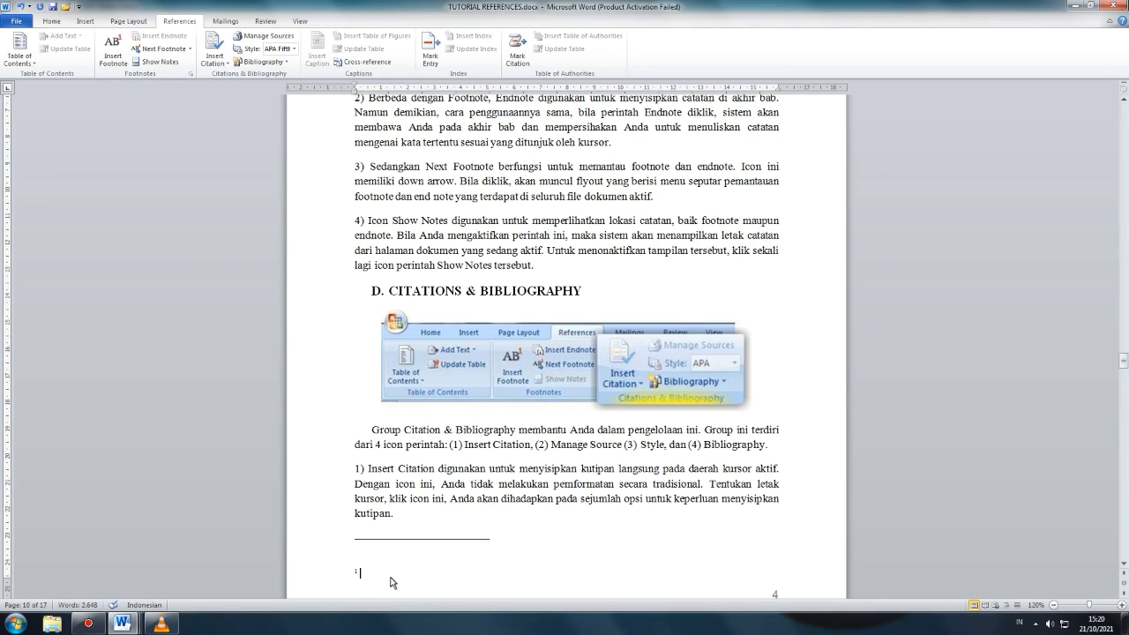
{"action": "type", "text": "fA"}
{"action": "type", "text": "Faja"}
{"action": "type", "text": "r B"}
{"action": "type", "text": "ambang,"}
{"action": "type", "text": " 2010"}
{"action": "type", "text": ":12"}
Return to the body text and show the endnote area after INDEKS.
{"action": "scroll", "coordinate": [624, 446], "scroll_direction": "up", "scroll_amount": 3}
{"action": "scroll", "coordinate": [624, 445], "scroll_direction": "up", "scroll_amount": 2}
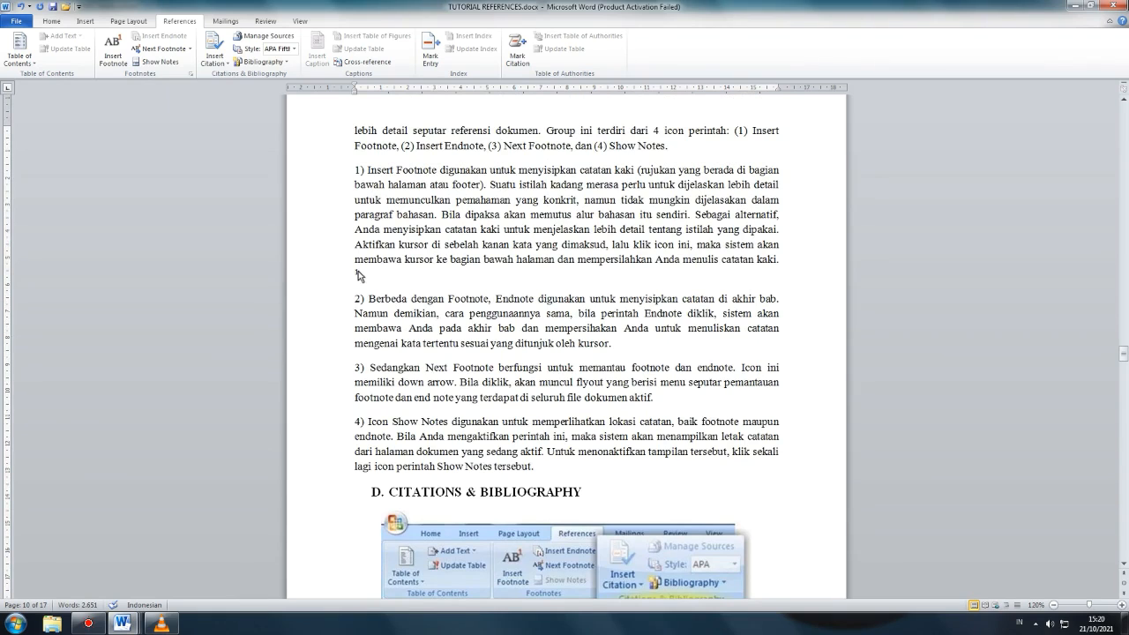
{"action": "left_click", "coordinate": [358, 275]}
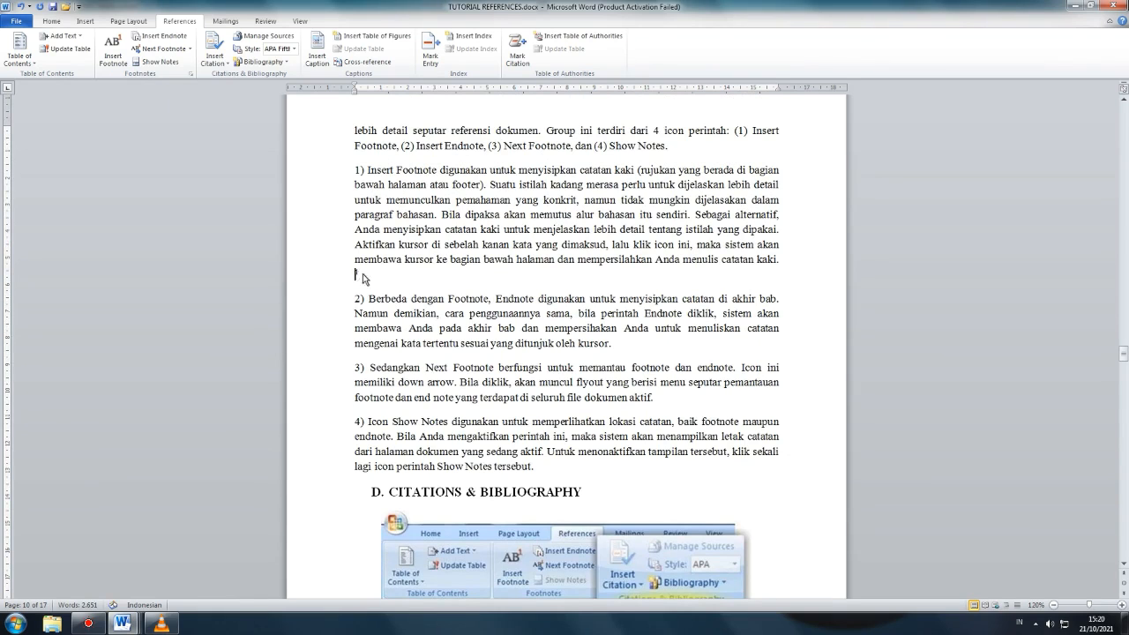
{"action": "left_click", "coordinate": [146, 62]}
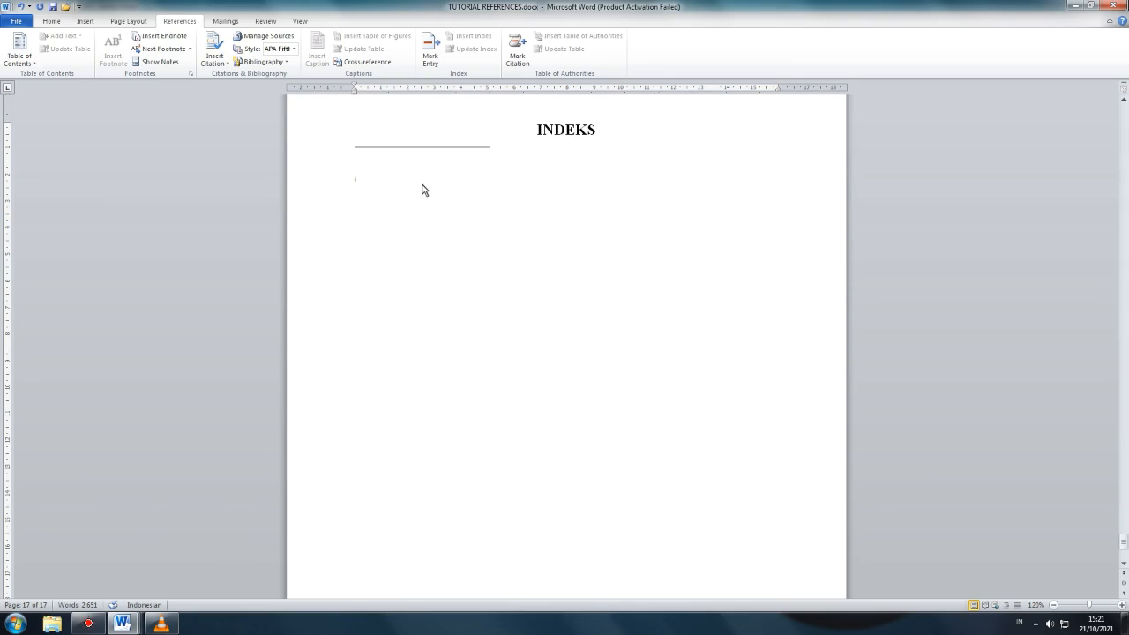
Type the endnote citation for the author's Praktek Komputer Bisnis, Jakarta, 2010, italicizing the title.
{"action": "type", "text": "Sugiono, Praktek Komputer Bisnis, Jak"}
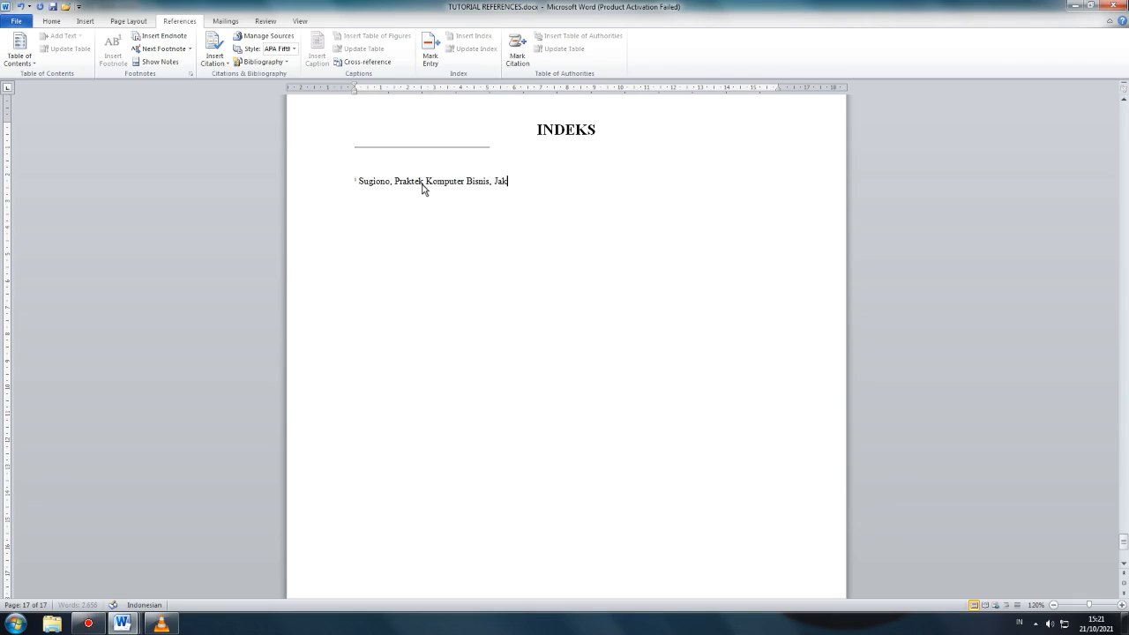
{"action": "type", "text": "arta, 2010"}
{"action": "left_click_drag", "start_coordinate": [392, 181], "coordinate": [481, 186]}
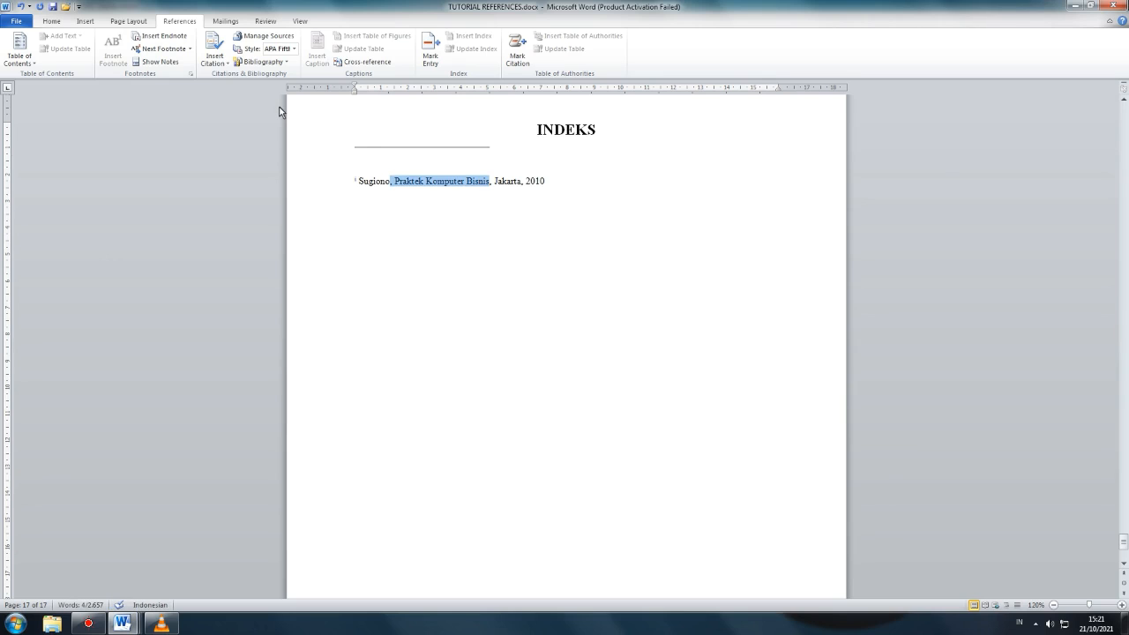
{"action": "key", "text": "ctrl+i"}
{"action": "left_click", "coordinate": [605, 201]}
Move 'Jakarta' so the endnote ends with '2010, Jakarta'.
{"action": "scroll", "coordinate": [605, 200], "scroll_direction": "up", "scroll_amount": 10}
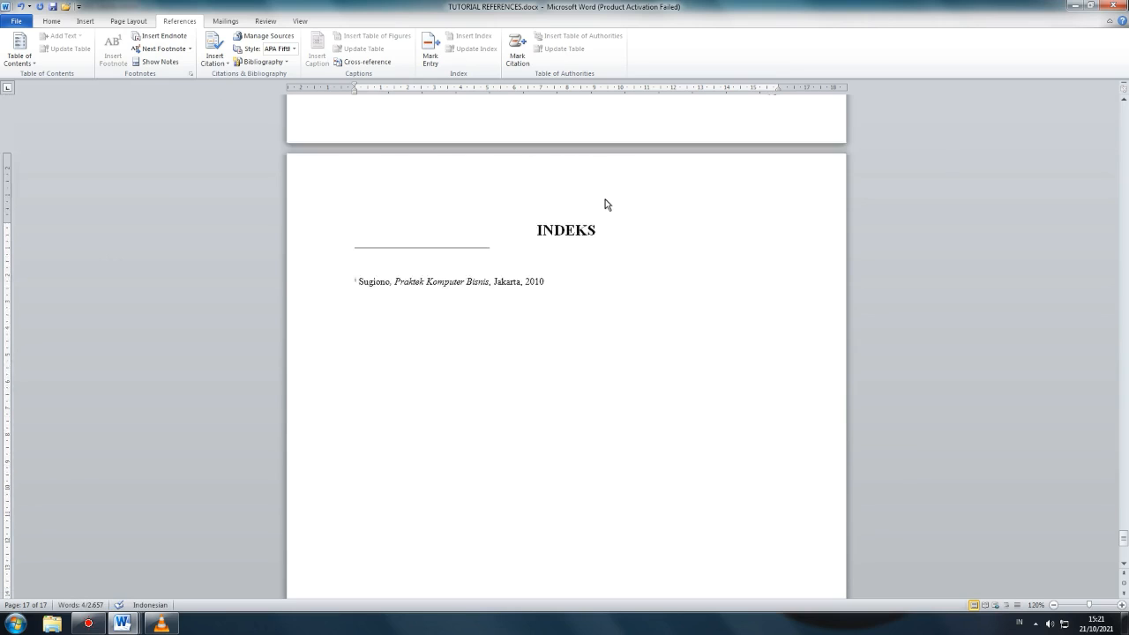
{"action": "scroll", "coordinate": [604, 199], "scroll_direction": "up", "scroll_amount": 15}
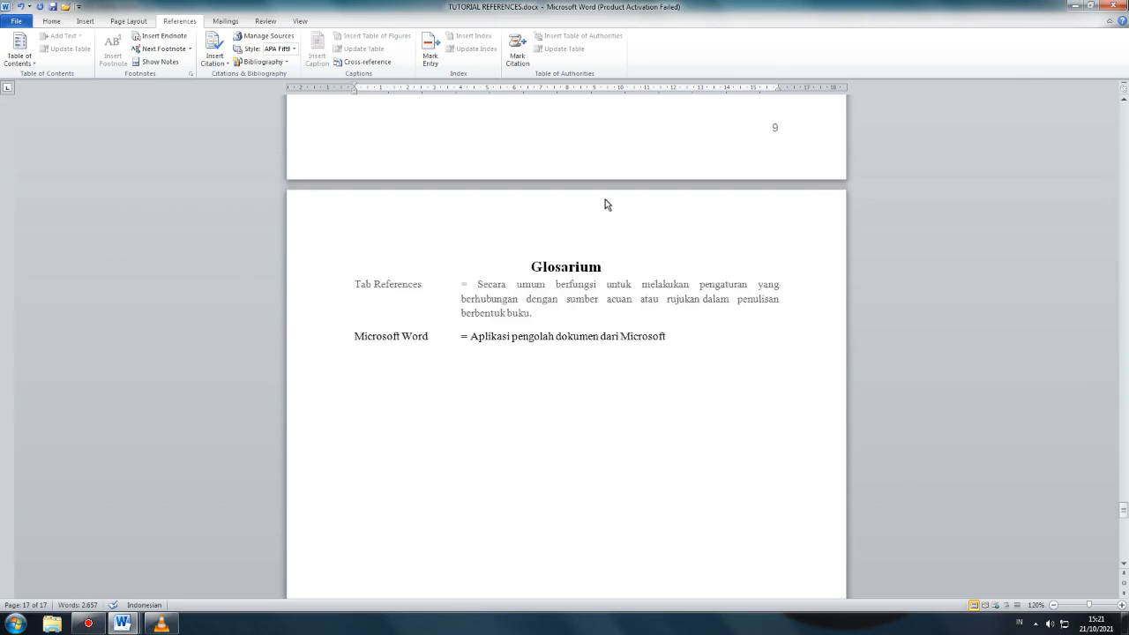
{"action": "scroll", "coordinate": [343, 148], "scroll_direction": "up", "scroll_amount": 5}
{"action": "scroll", "coordinate": [157, 44], "scroll_direction": "up", "scroll_amount": 3}
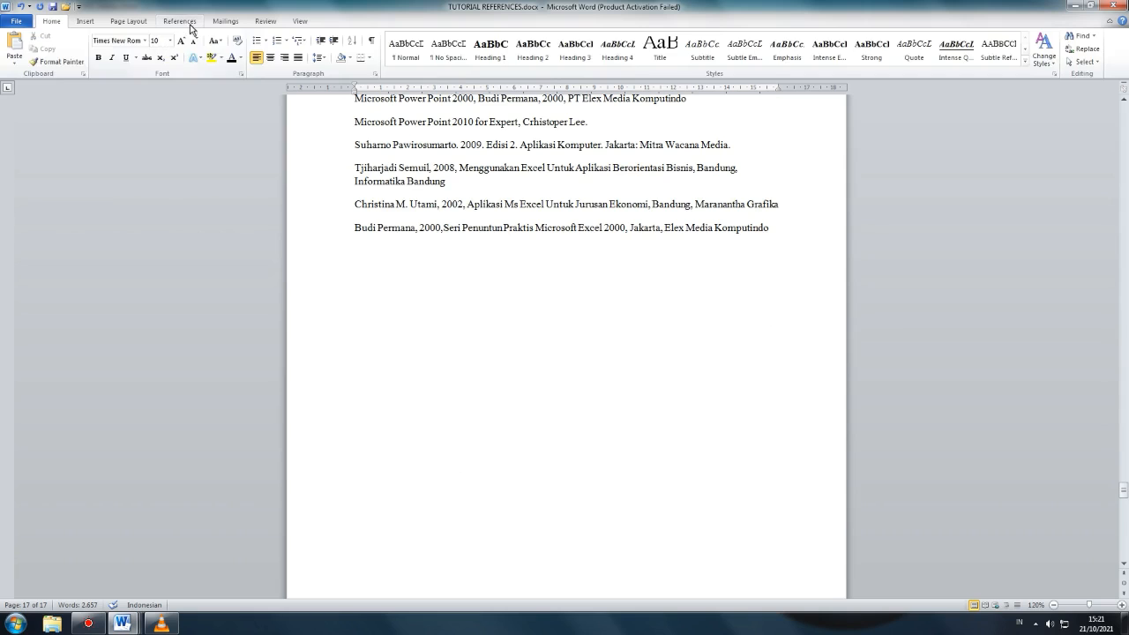
{"action": "left_click", "coordinate": [189, 24]}
{"action": "left_click", "coordinate": [441, 278]}
{"action": "scroll", "coordinate": [448, 308], "scroll_direction": "up", "scroll_amount": 3}
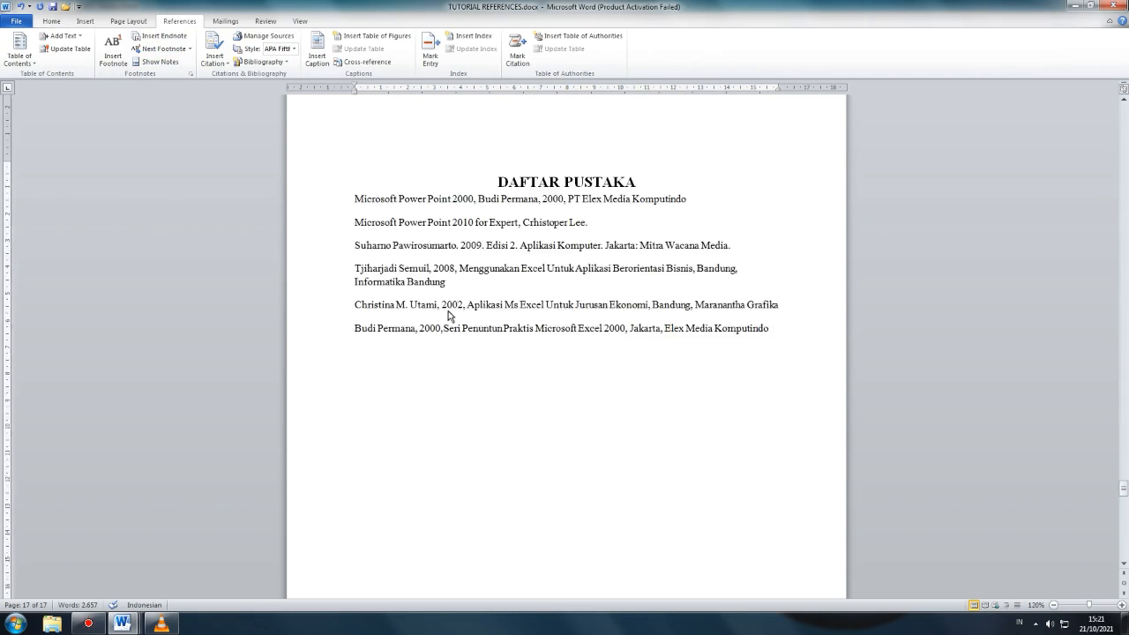
{"action": "scroll", "coordinate": [455, 303], "scroll_direction": "up", "scroll_amount": 3}
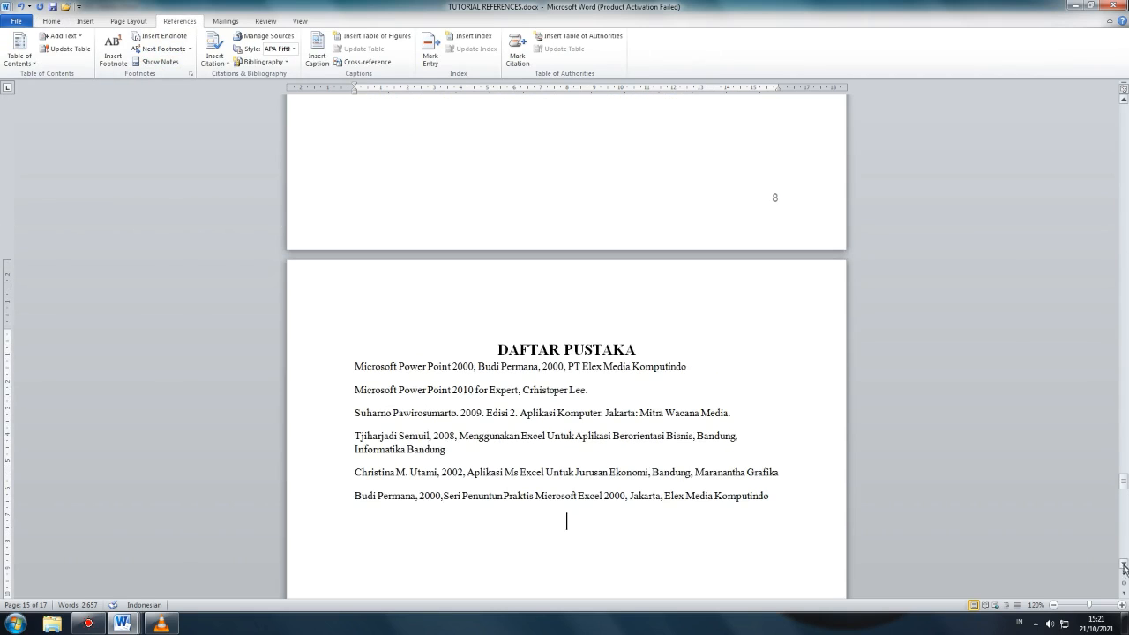
{"action": "left_click_drag", "start_coordinate": [1123, 563], "coordinate": [1124, 563]}
{"action": "left_click_drag", "start_coordinate": [524, 501], "coordinate": [511, 500]}
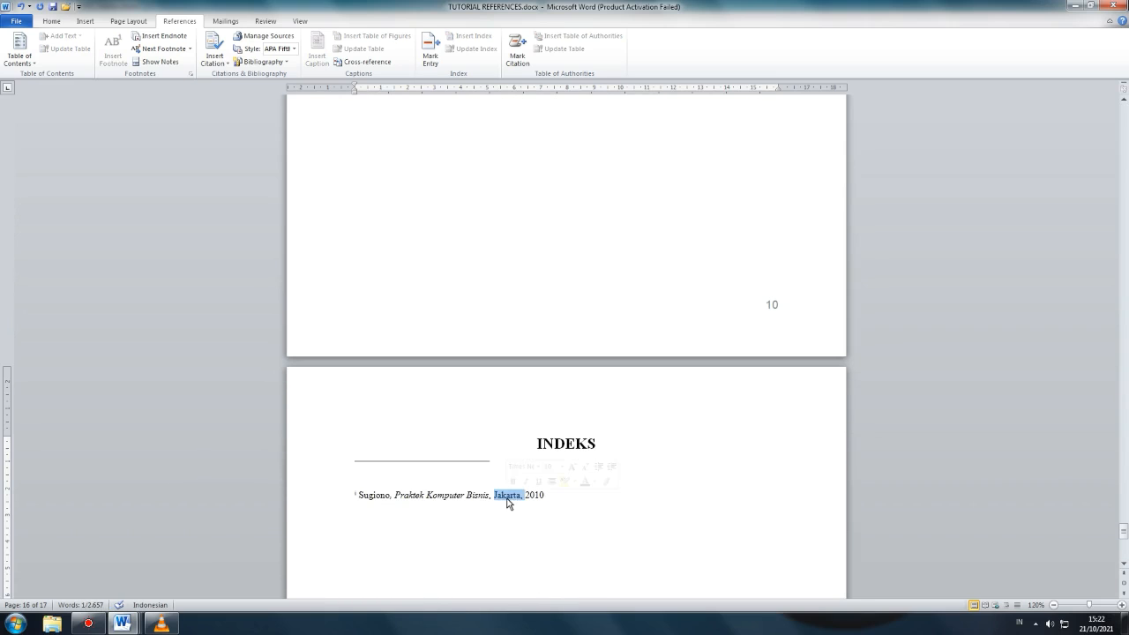
{"action": "key", "text": "Delete"}
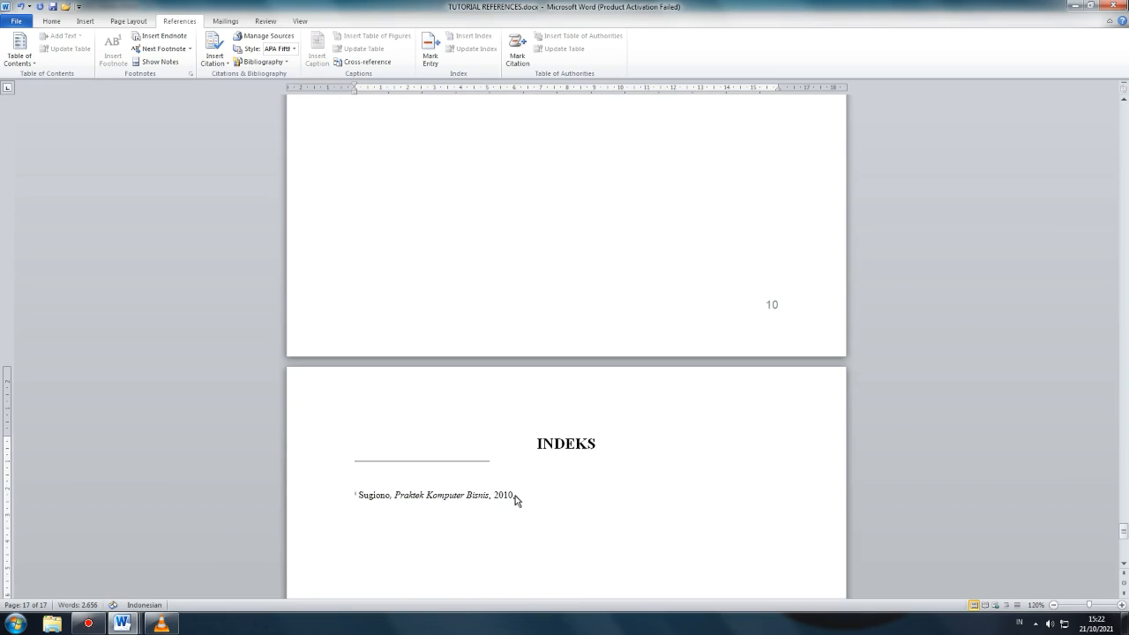
{"action": "type", "text": "Jakarta"}
Switch between footnote 1 and the body text with Show Notes, dismissing the notes-area prompt.
{"action": "left_click", "coordinate": [155, 62]}
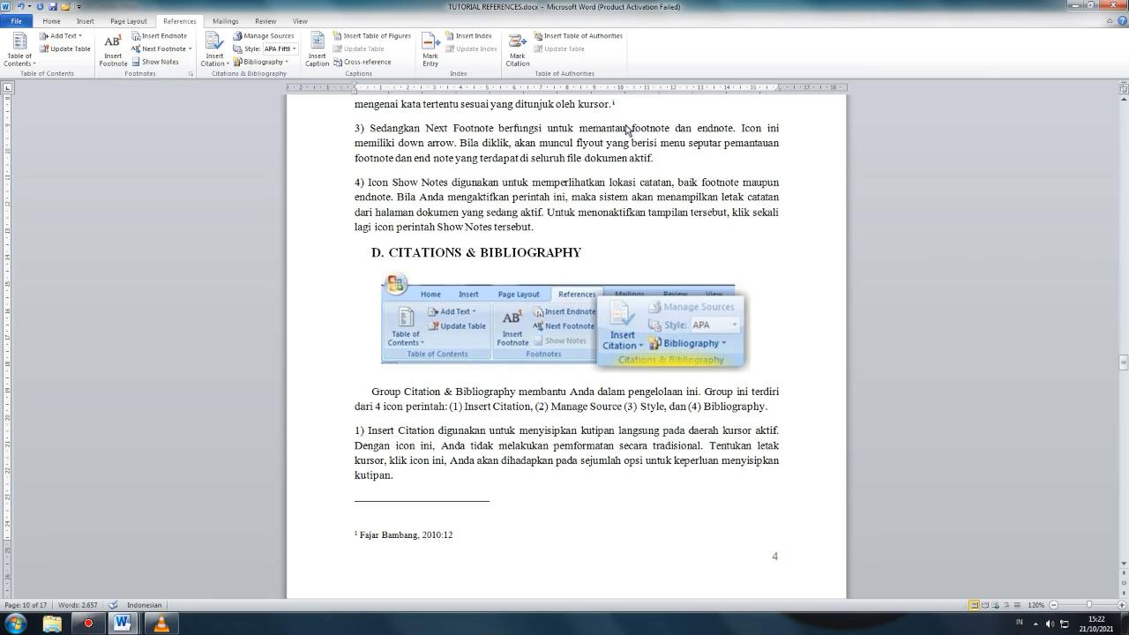
{"action": "left_click", "coordinate": [465, 538]}
{"action": "left_click", "coordinate": [156, 61]}
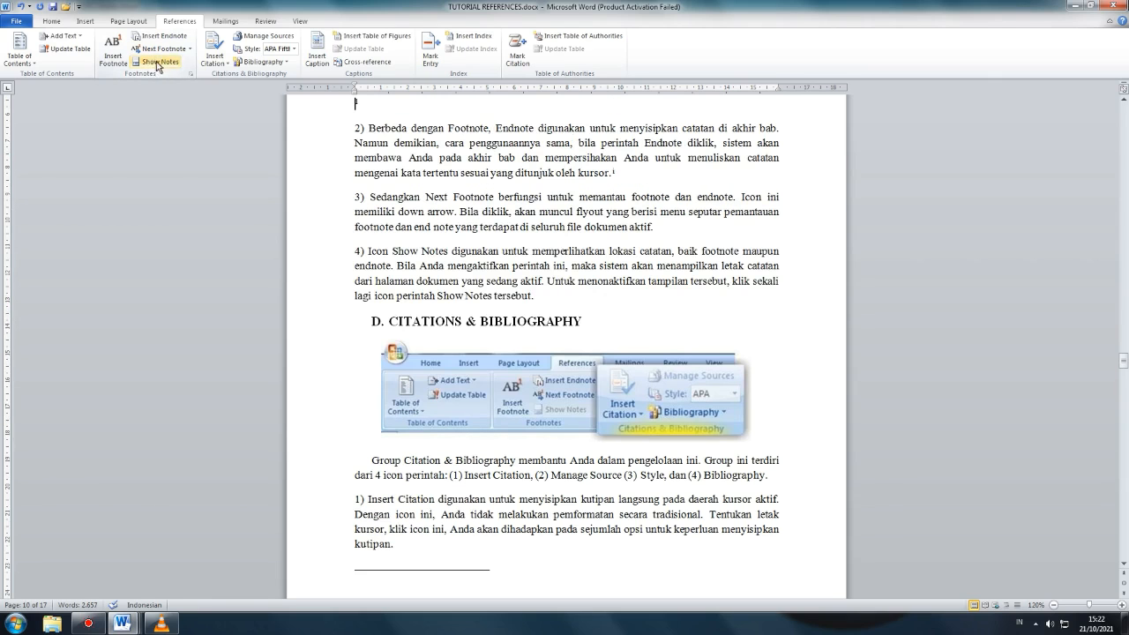
{"action": "left_click", "coordinate": [165, 62]}
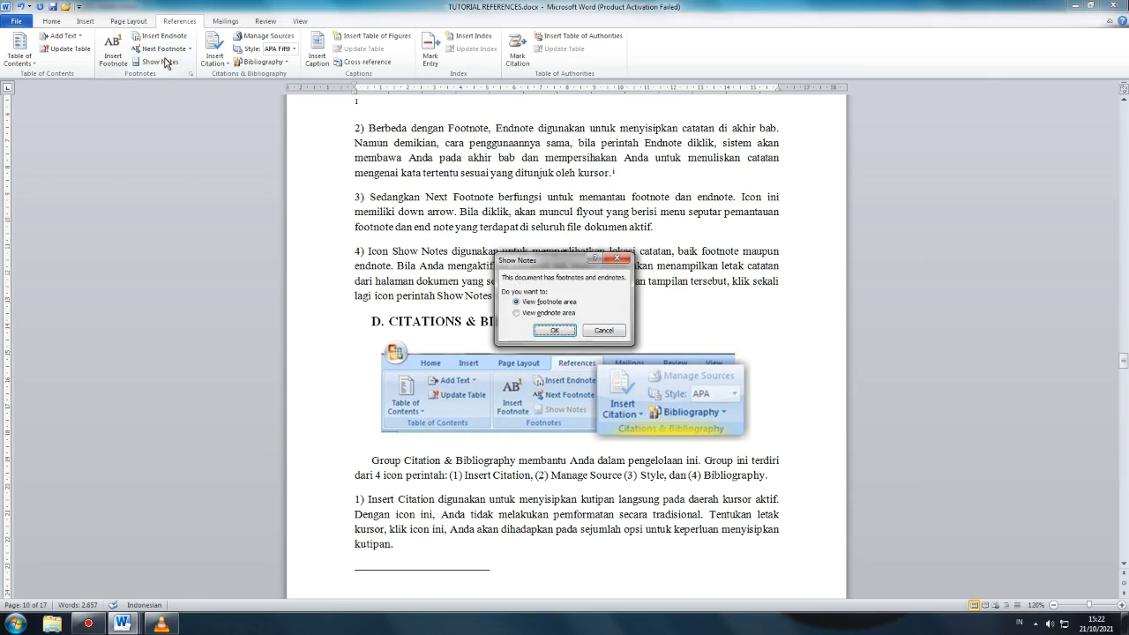
{"action": "left_click", "coordinate": [603, 330]}
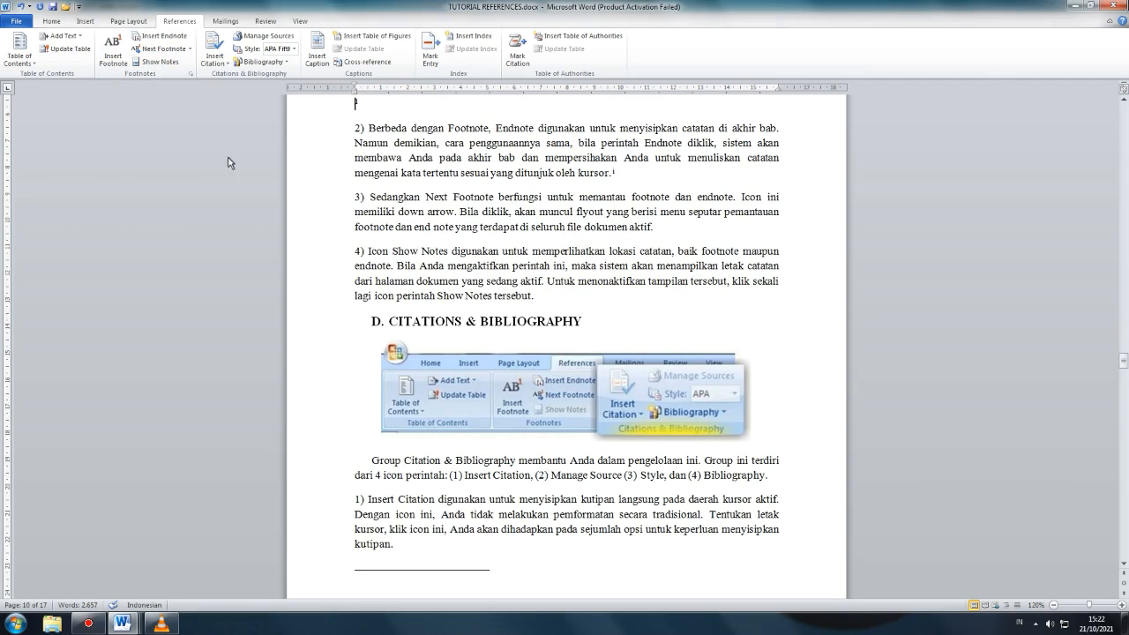
{"action": "left_click", "coordinate": [188, 50]}
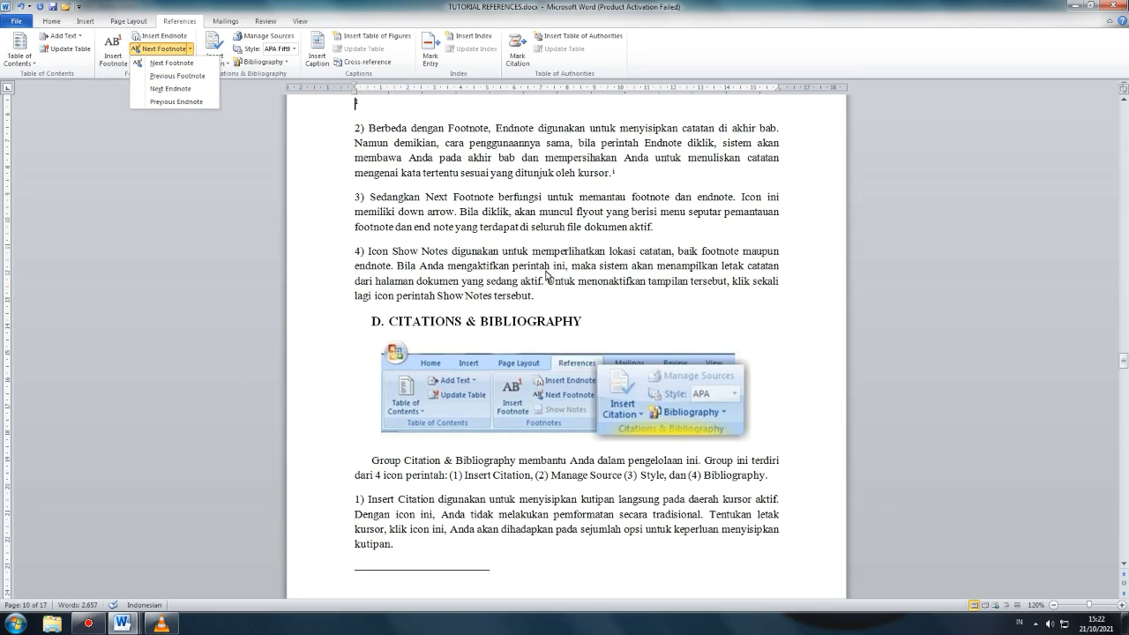
Insert footnote 2 reading 'Footnote adalah catatan kaki' after 'tersebut.'.
{"action": "left_click", "coordinate": [536, 299]}
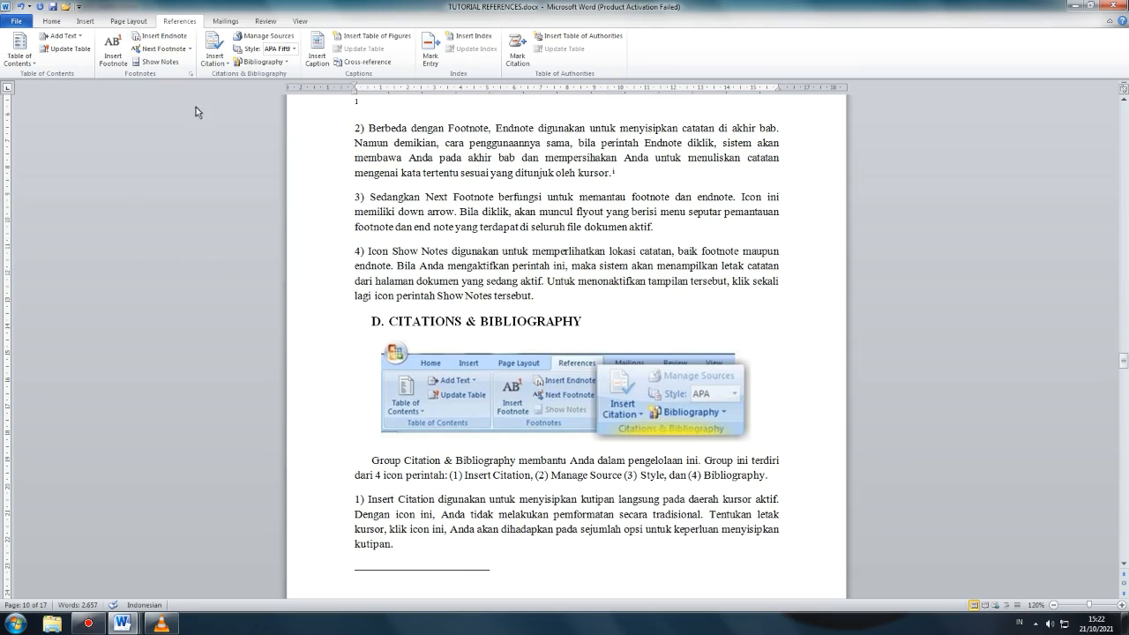
{"action": "left_click", "coordinate": [113, 53]}
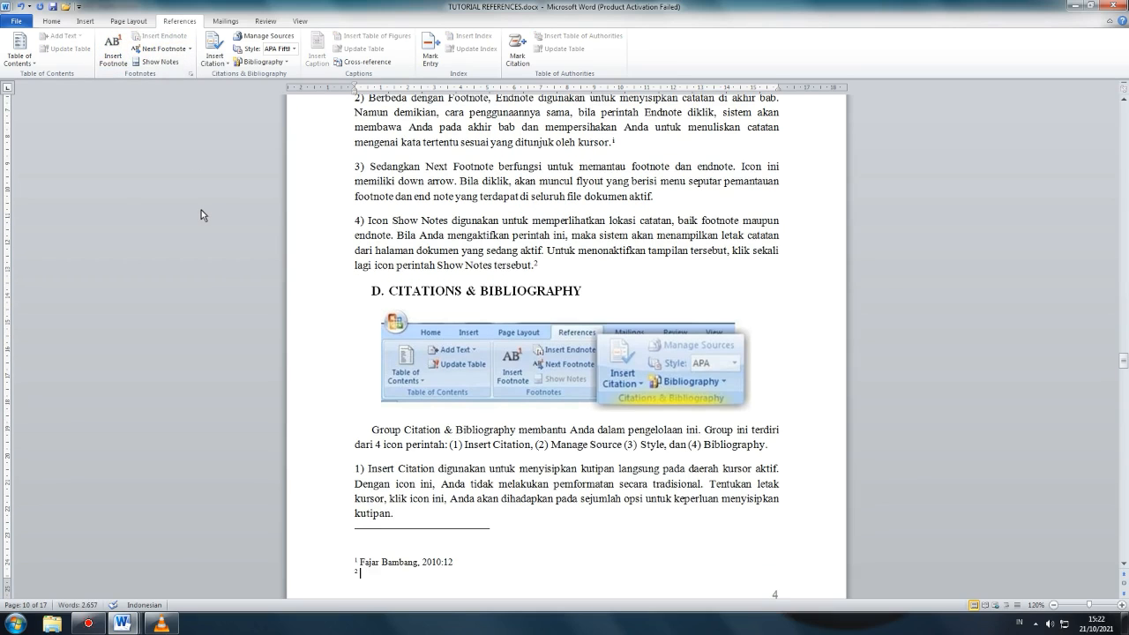
{"action": "type", "text": "Footne"}
{"action": "key", "text": "BackSpace"}
{"action": "type", "text": "ote adalah catatak kaki"}
{"action": "key", "text": "BackSpace"}
{"action": "key", "text": "BackSpace"}
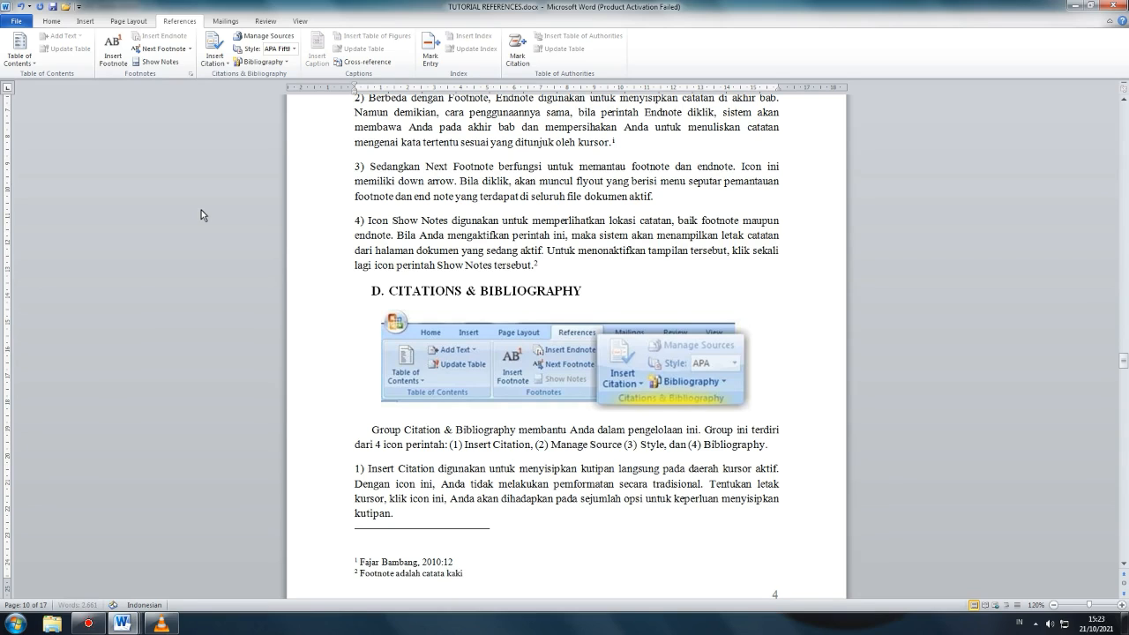
{"action": "type", "text": "n"}
Browse the footnotes and endnotes with Next Footnote and its previous/next options.
{"action": "left_click", "coordinate": [164, 54]}
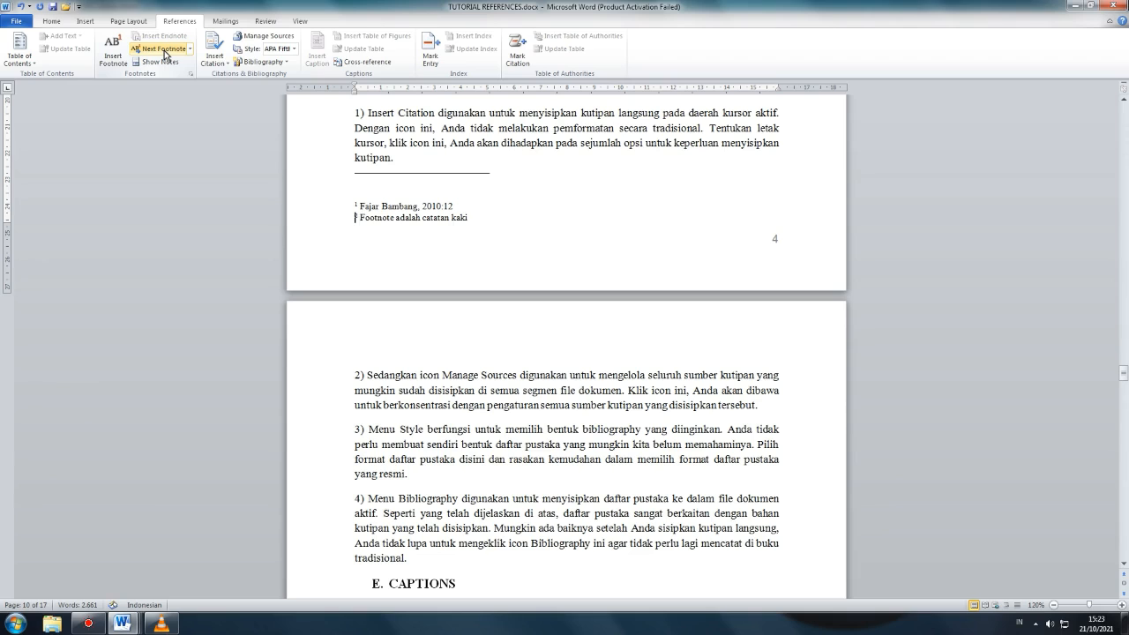
{"action": "left_click", "coordinate": [190, 48]}
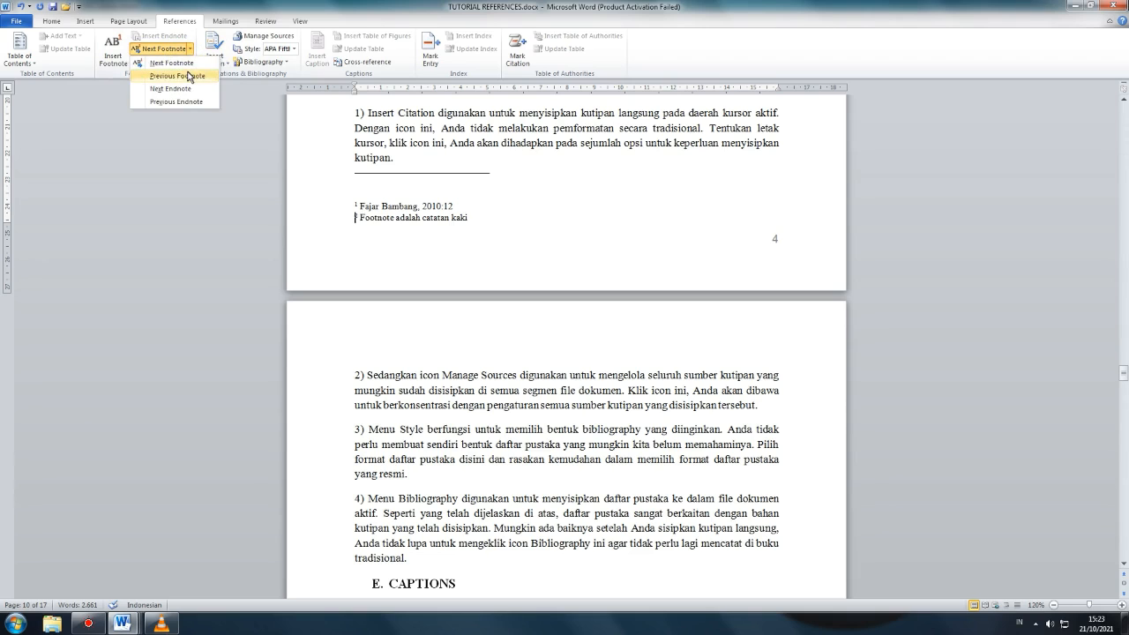
{"action": "left_click", "coordinate": [180, 69]}
{"action": "left_click", "coordinate": [190, 48]}
{"action": "left_click", "coordinate": [181, 74]}
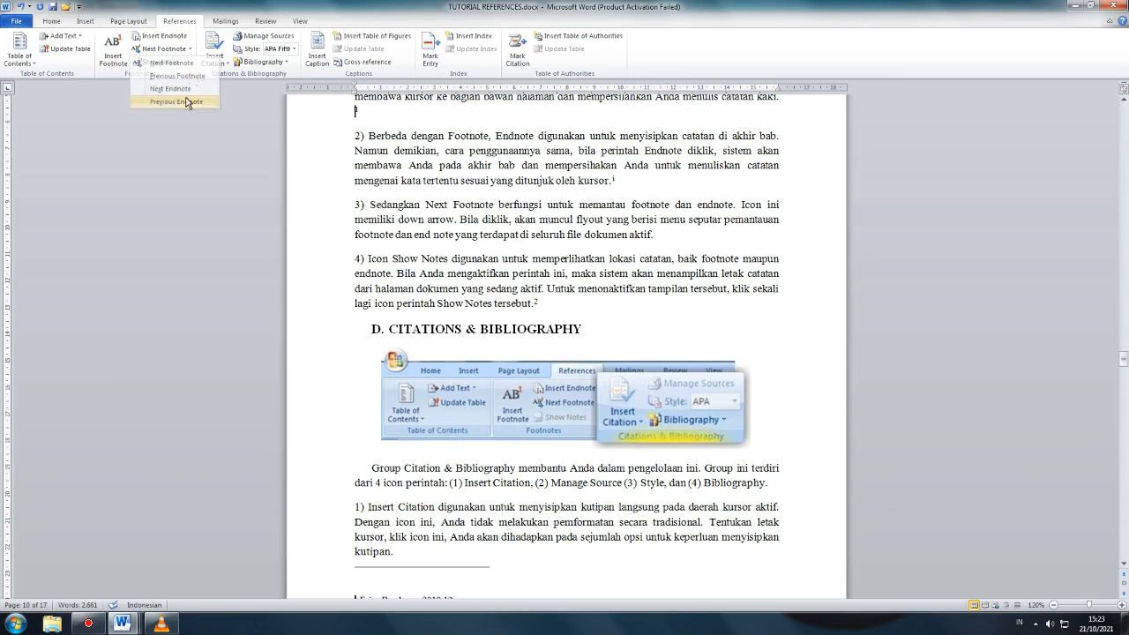
{"action": "left_click", "coordinate": [189, 49]}
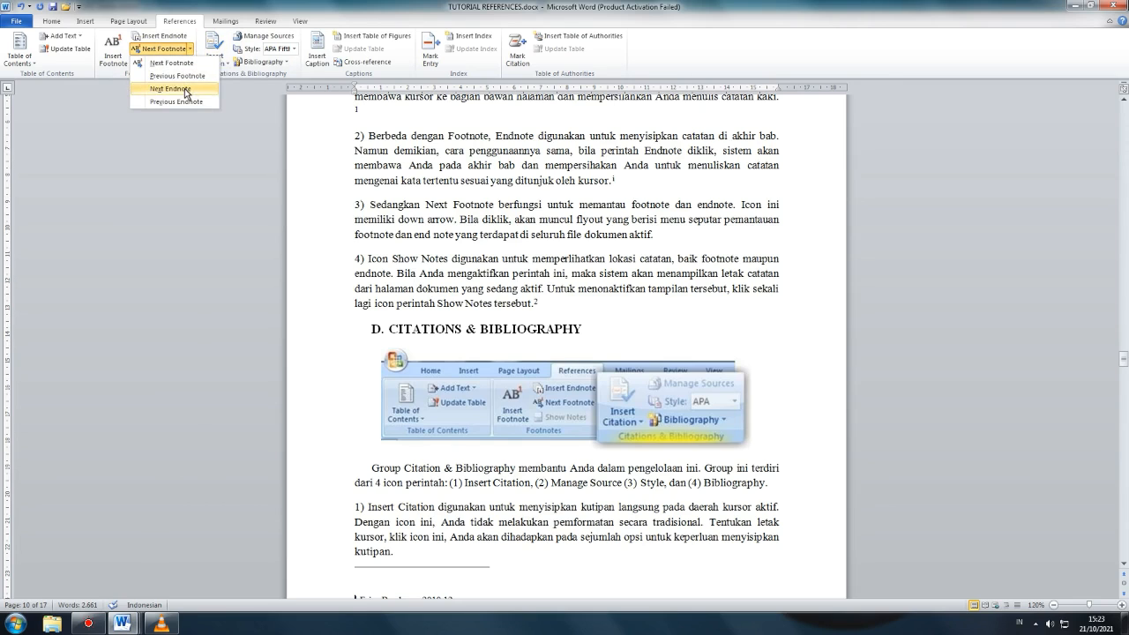
{"action": "left_click", "coordinate": [184, 93]}
{"action": "left_click", "coordinate": [190, 49]}
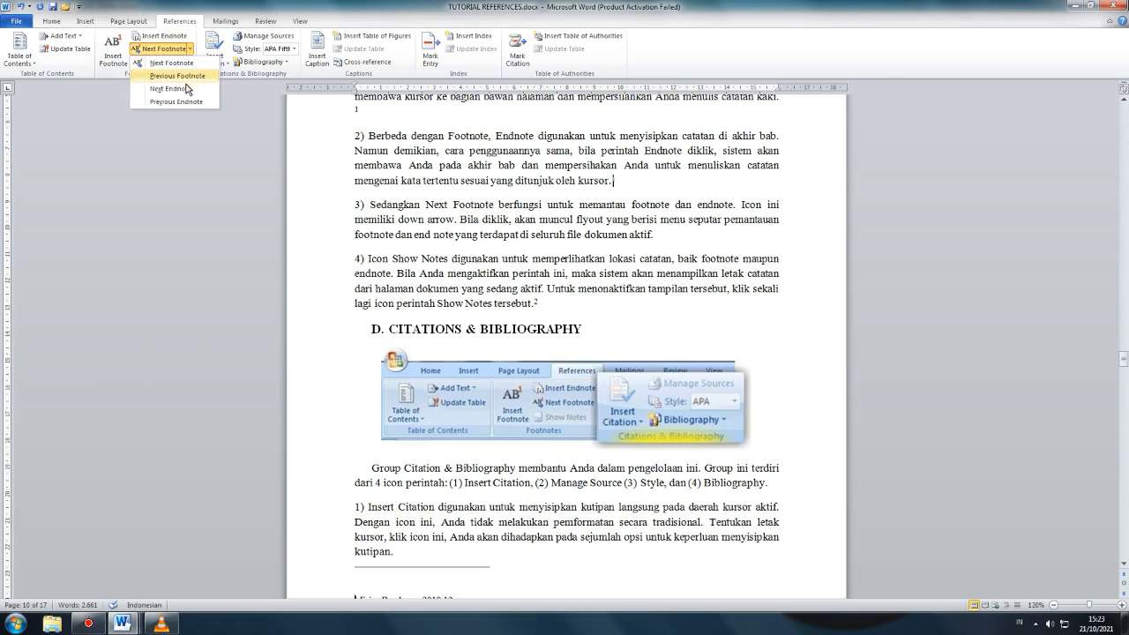
{"action": "left_click", "coordinate": [184, 101]}
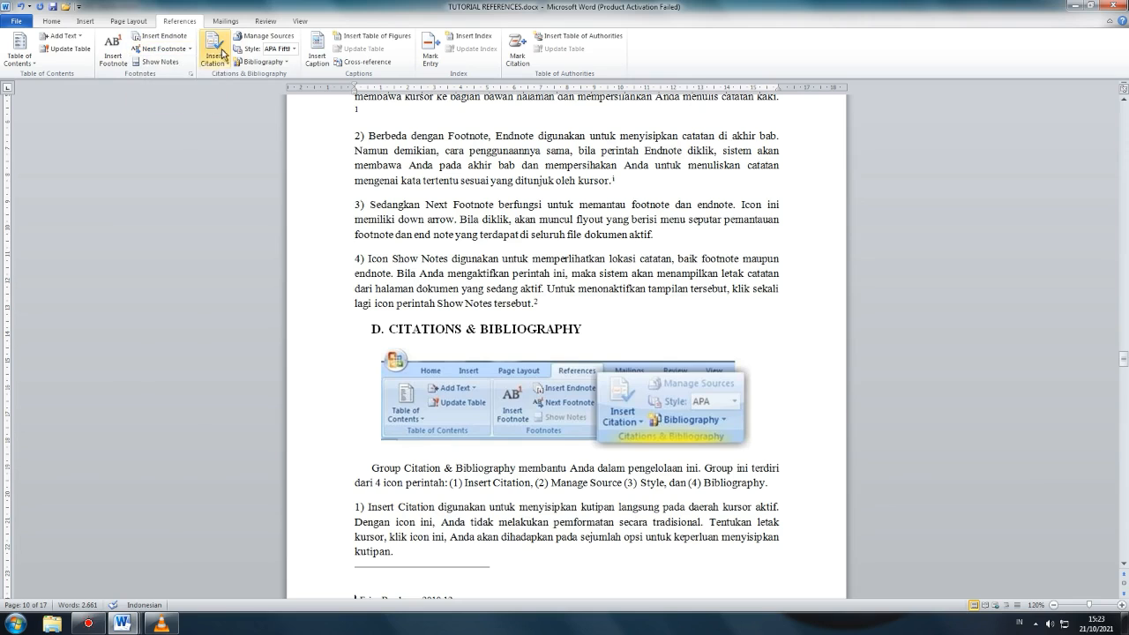
{"action": "left_click", "coordinate": [190, 49]}
{"action": "left_click", "coordinate": [191, 66]}
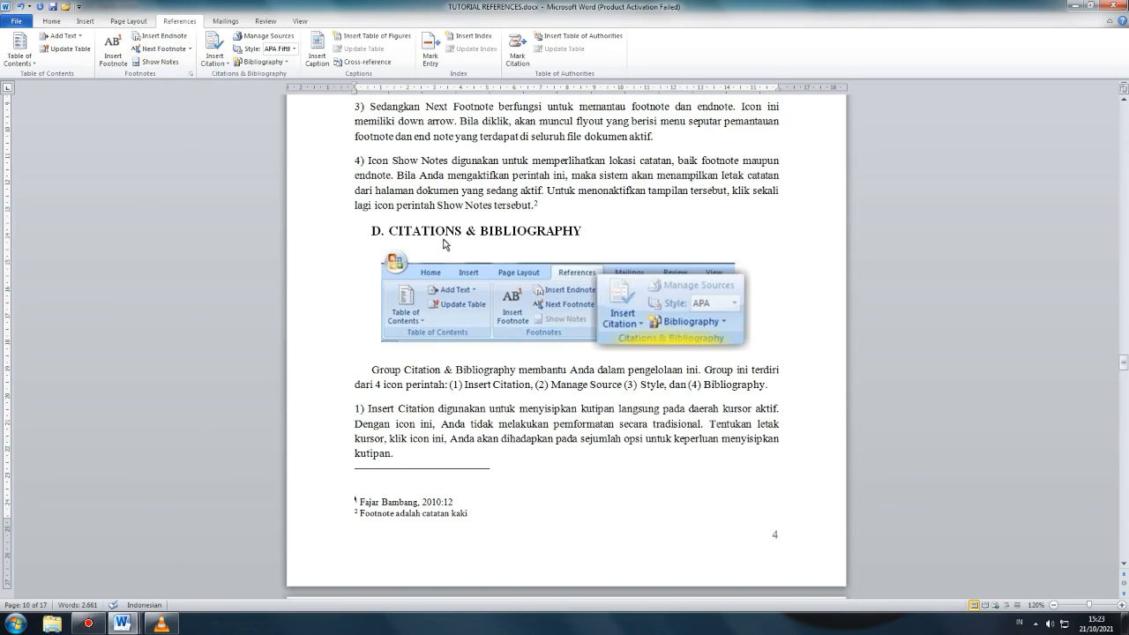
{"action": "scroll", "coordinate": [529, 368], "scroll_direction": "down", "scroll_amount": 4}
{"action": "scroll", "coordinate": [529, 368], "scroll_direction": "down", "scroll_amount": 10}
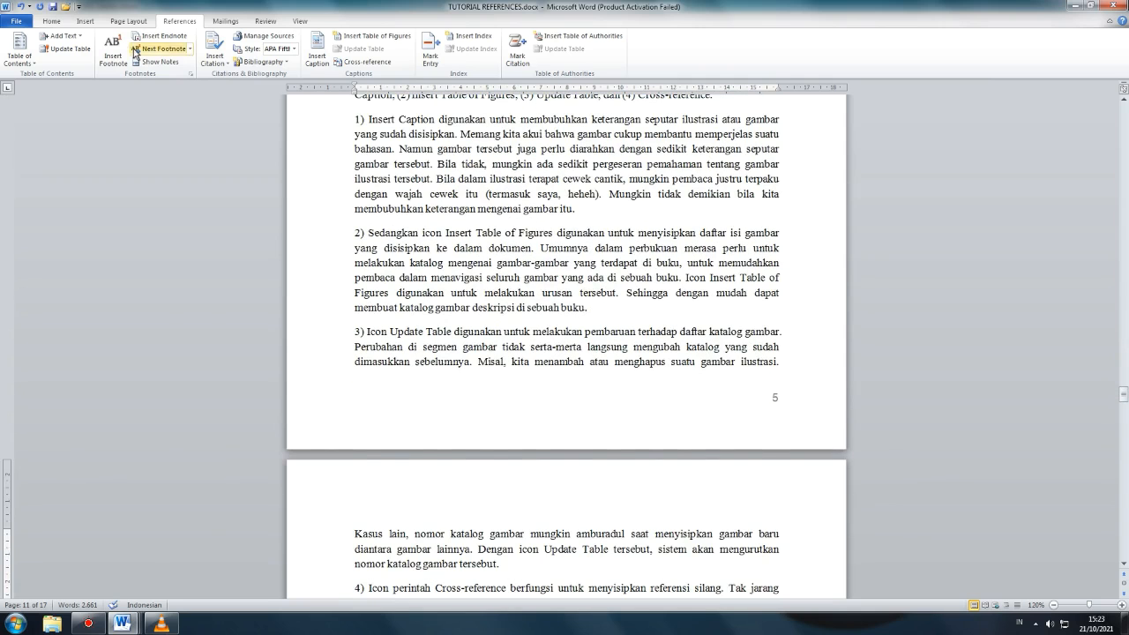
Add footnote 3 'Captions' on page 6, undo an extra mark, and open footnote settings.
{"action": "left_click", "coordinate": [162, 49]}
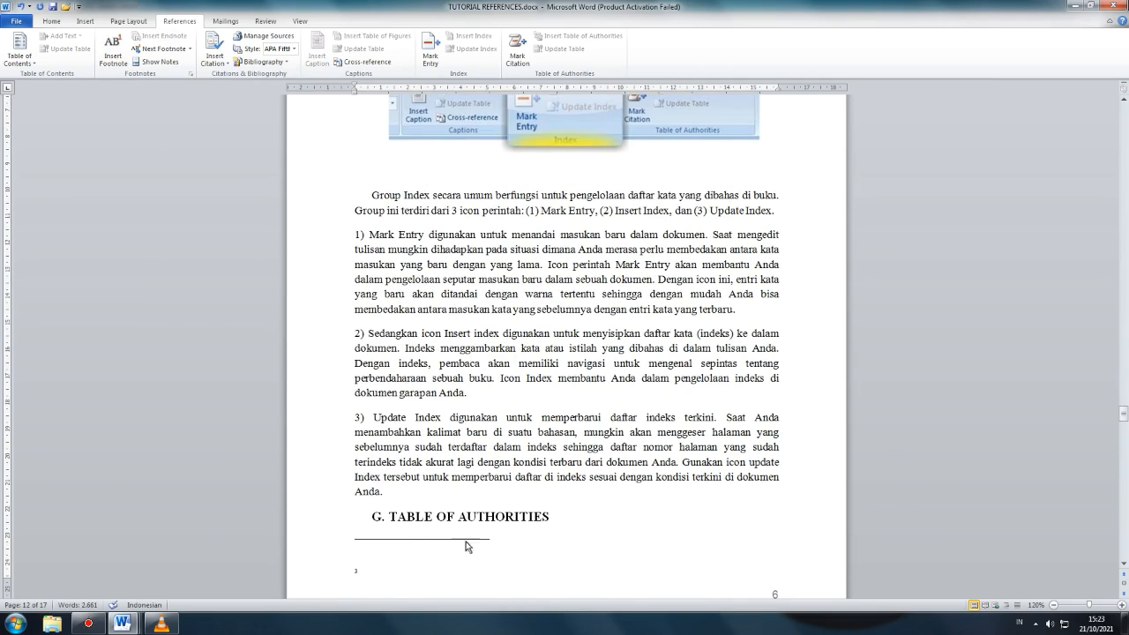
{"action": "type", "text": "Captions"}
{"action": "left_click_drag", "start_coordinate": [357, 574], "coordinate": [347, 573]}
{"action": "left_click", "coordinate": [106, 60]}
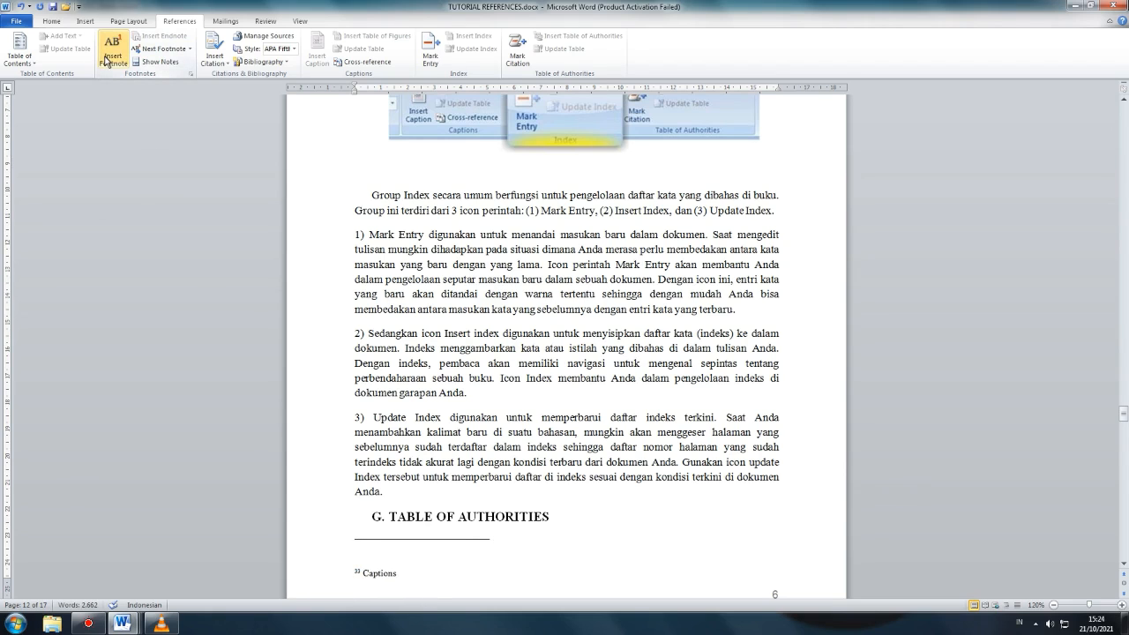
{"action": "key", "text": "ctrl+z"}
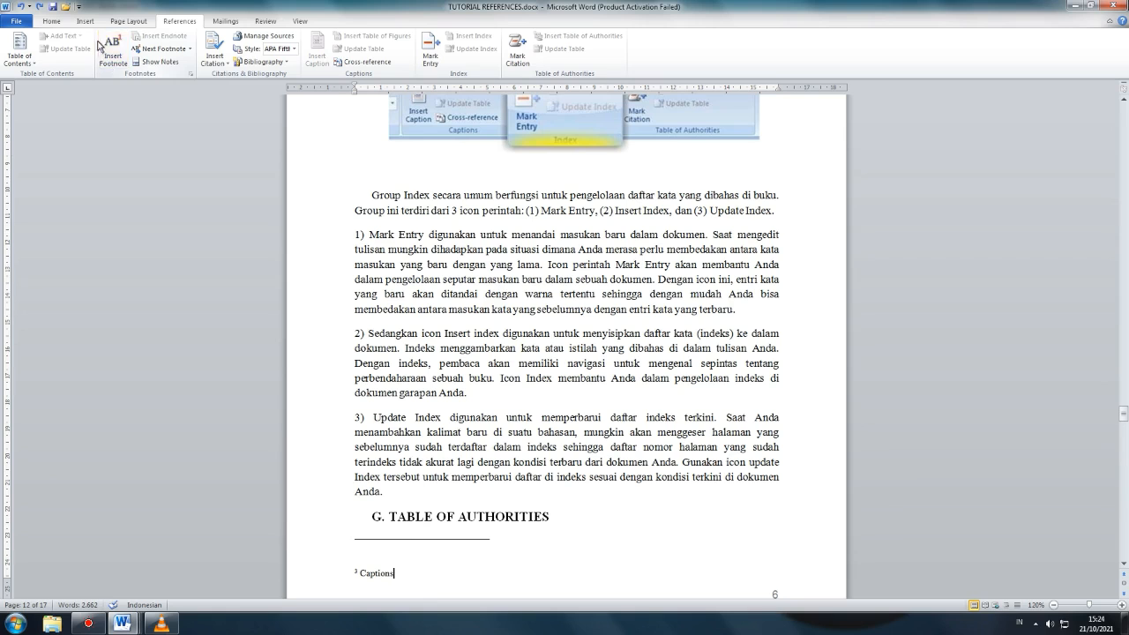
{"action": "left_click", "coordinate": [190, 73]}
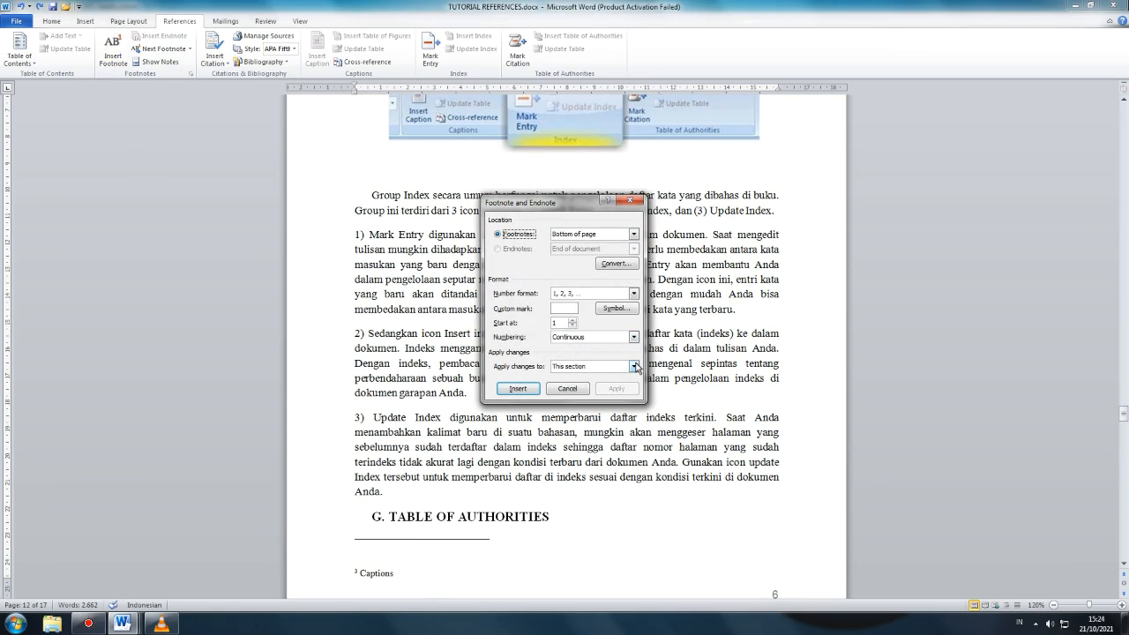
Set footnote numbering to Restart each page, apply it, and scroll to check the footnotes.
{"action": "left_click", "coordinate": [634, 366]}
{"action": "left_click", "coordinate": [633, 337]}
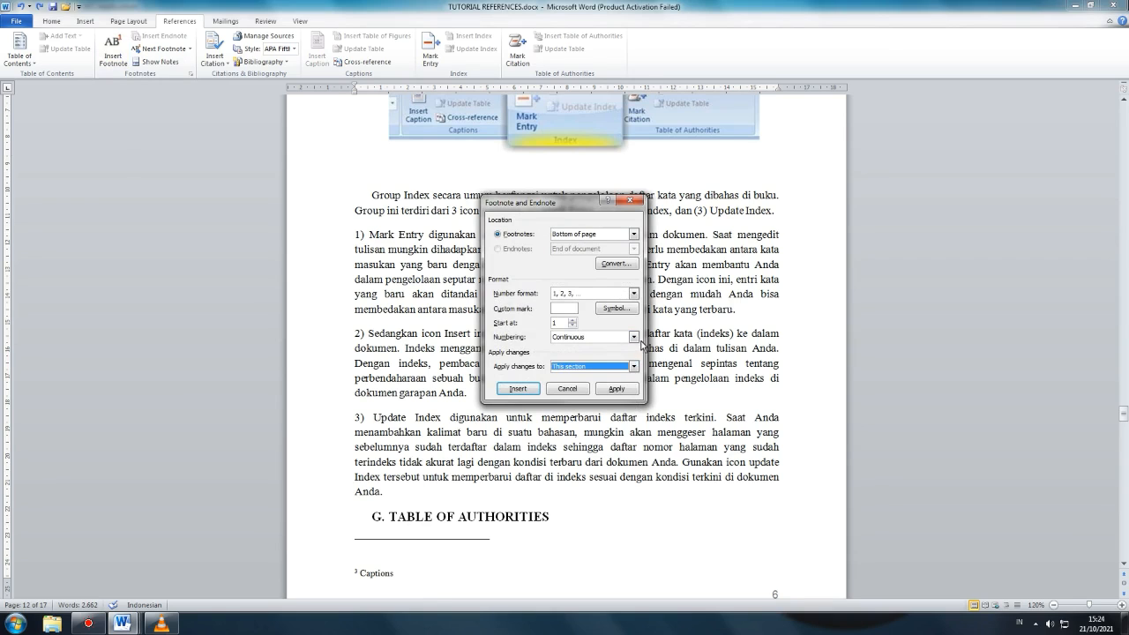
{"action": "left_click", "coordinate": [634, 337]}
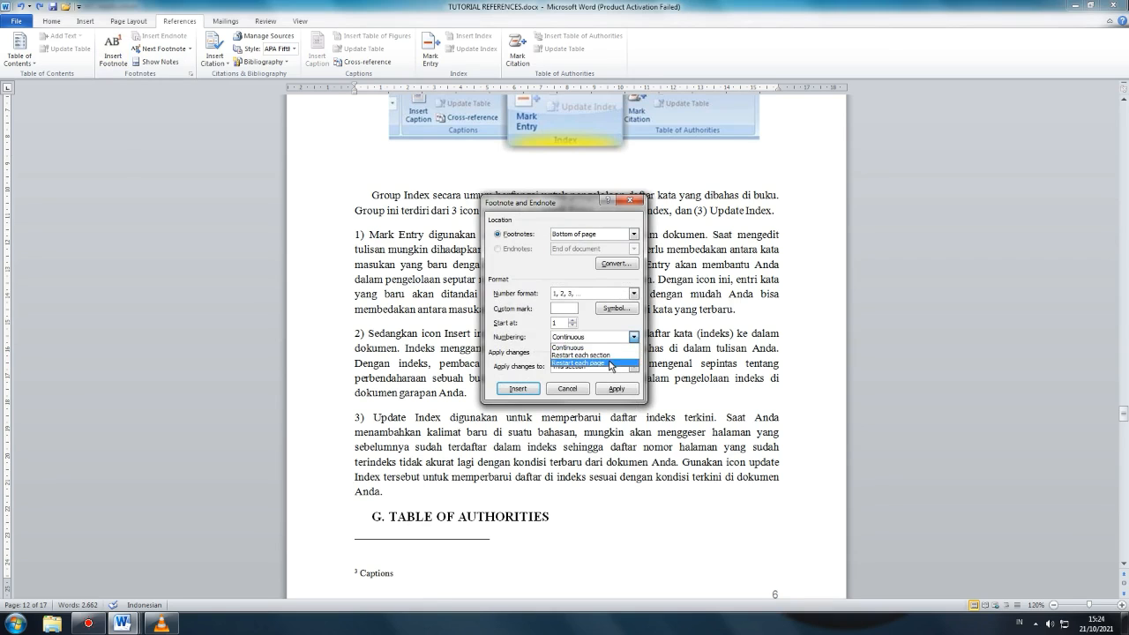
{"action": "left_click", "coordinate": [612, 362]}
{"action": "left_click", "coordinate": [608, 388]}
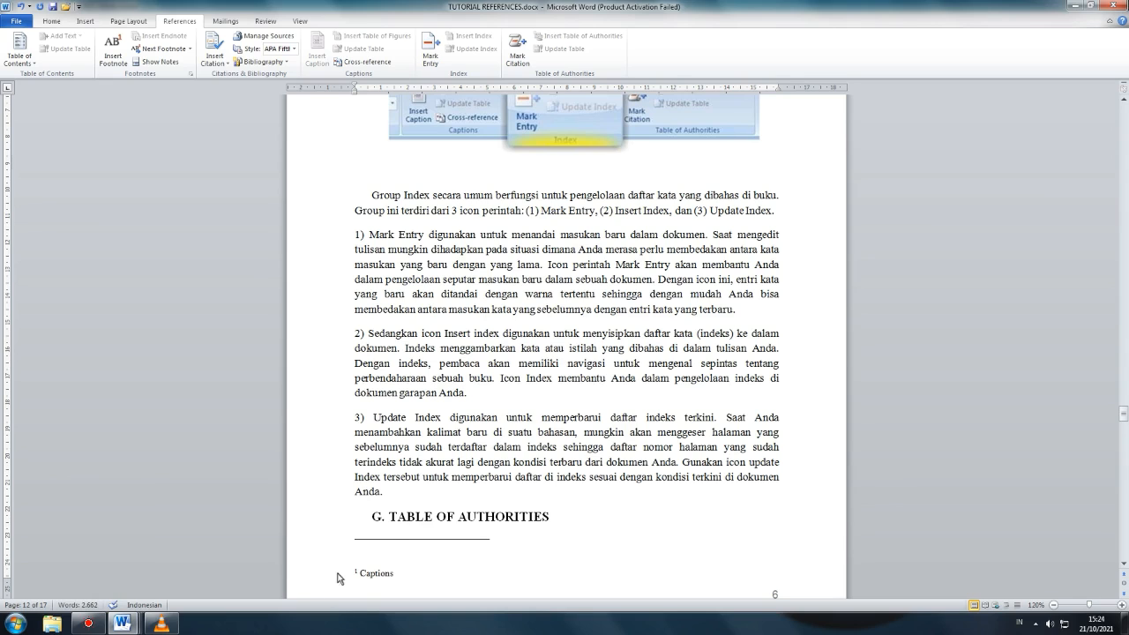
{"action": "scroll", "coordinate": [364, 578], "scroll_direction": "up", "scroll_amount": 15}
{"action": "scroll", "coordinate": [378, 465], "scroll_direction": "up", "scroll_amount": 12}
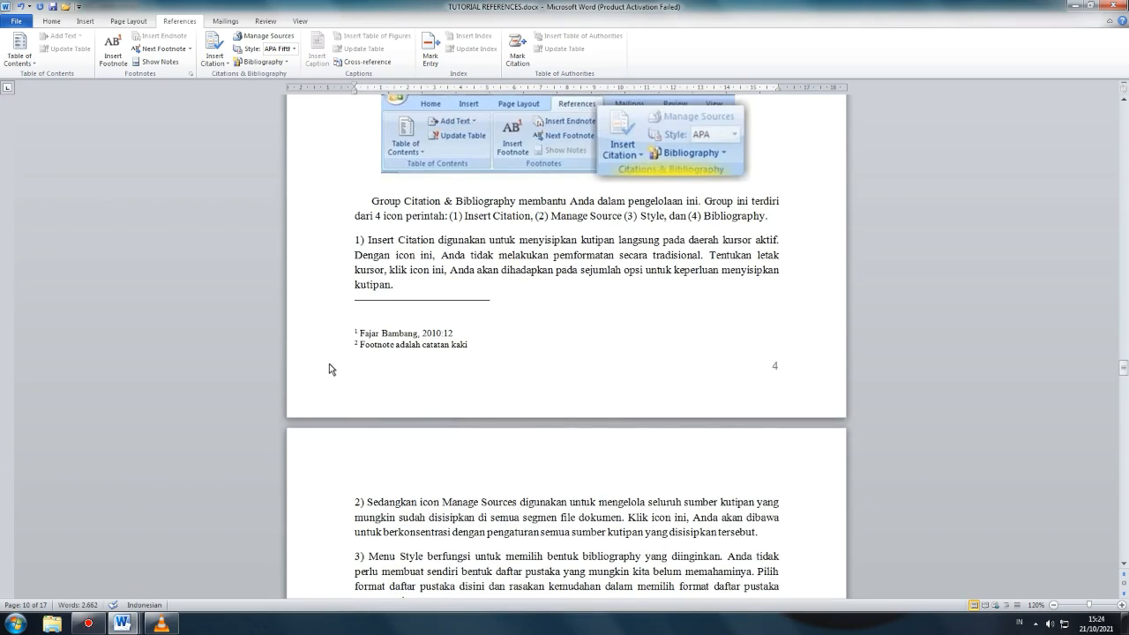
{"action": "scroll", "coordinate": [330, 365], "scroll_direction": "down", "scroll_amount": 6}
{"action": "scroll", "coordinate": [331, 369], "scroll_direction": "up", "scroll_amount": 15}
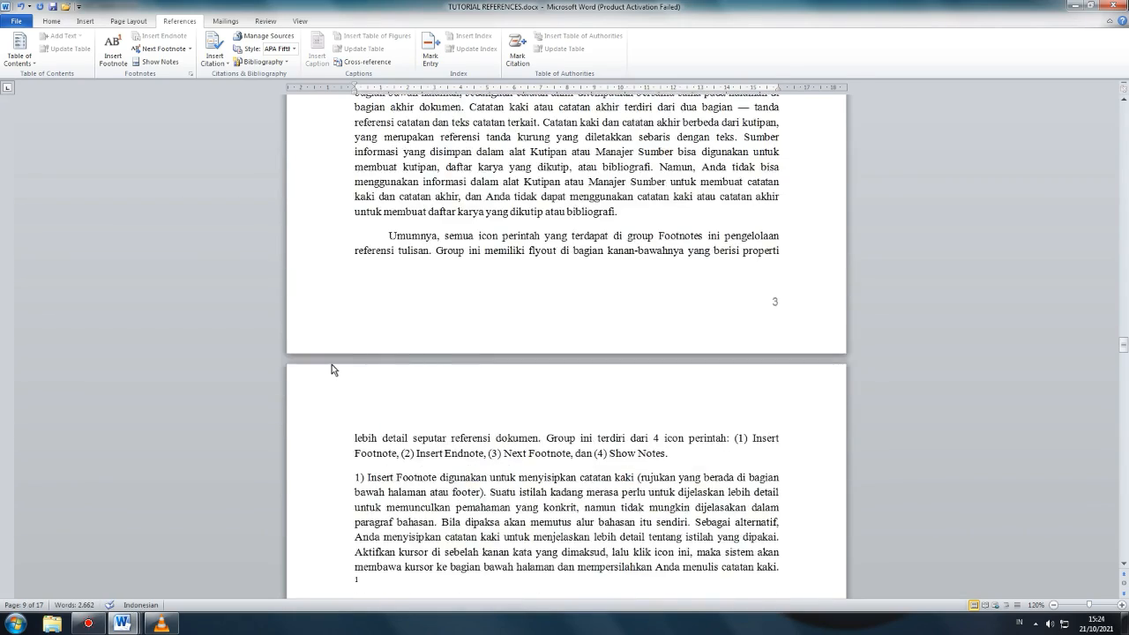
{"action": "scroll", "coordinate": [331, 369], "scroll_direction": "down", "scroll_amount": 6}
{"action": "scroll", "coordinate": [332, 370], "scroll_direction": "down", "scroll_amount": 5}
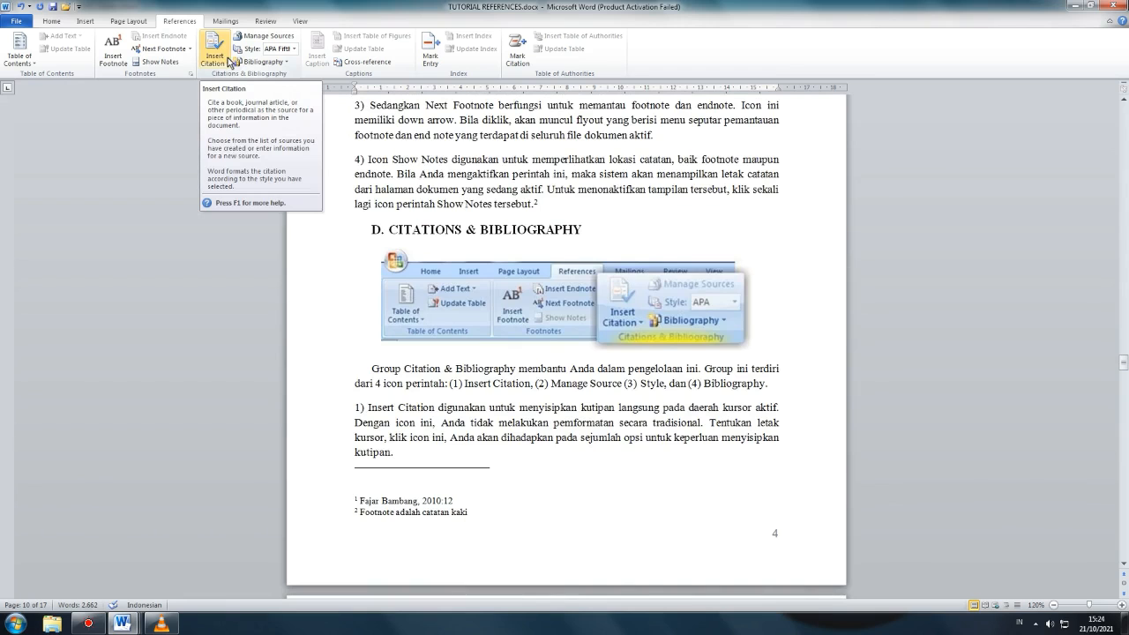
{"action": "scroll", "coordinate": [458, 449], "scroll_direction": "down", "scroll_amount": 2}
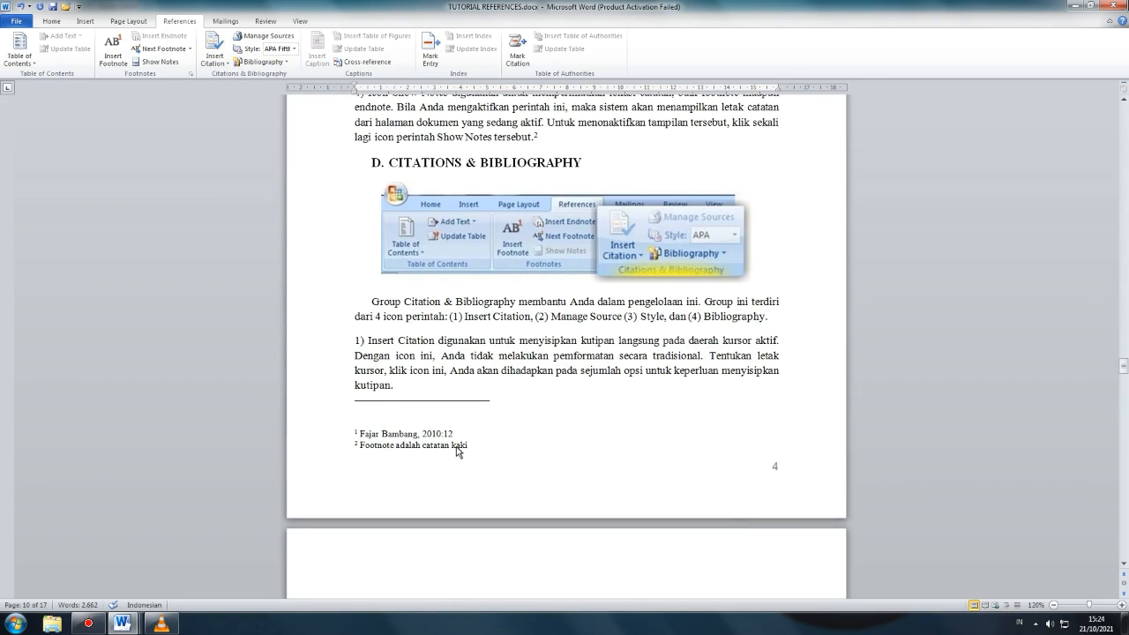
{"action": "scroll", "coordinate": [574, 443], "scroll_direction": "down", "scroll_amount": 4}
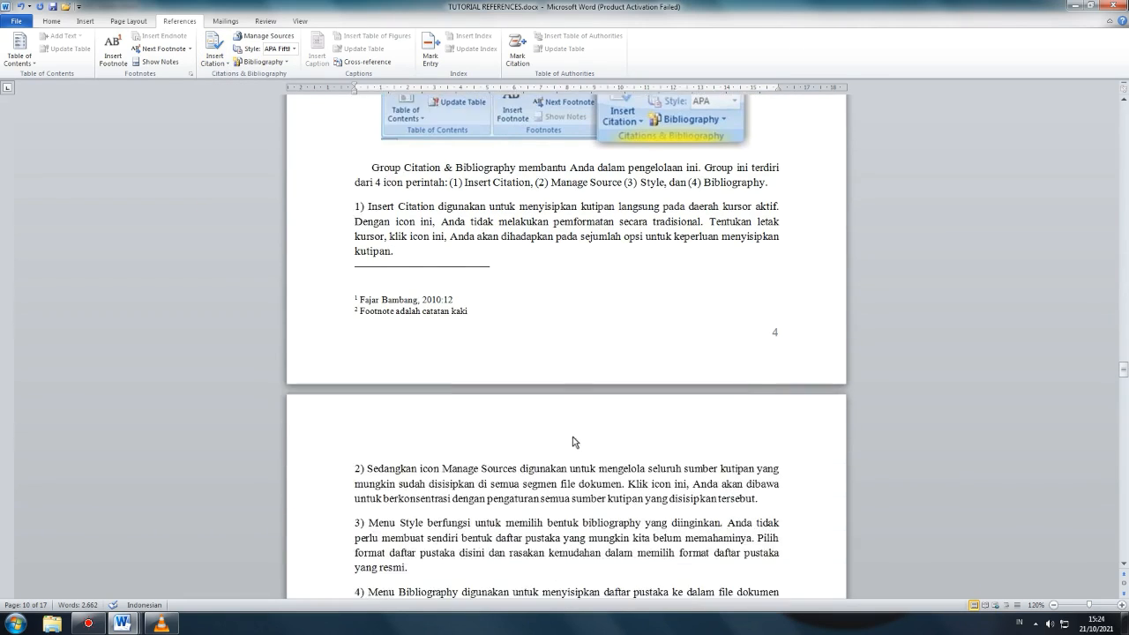
{"action": "scroll", "coordinate": [539, 468], "scroll_direction": "up", "scroll_amount": 2}
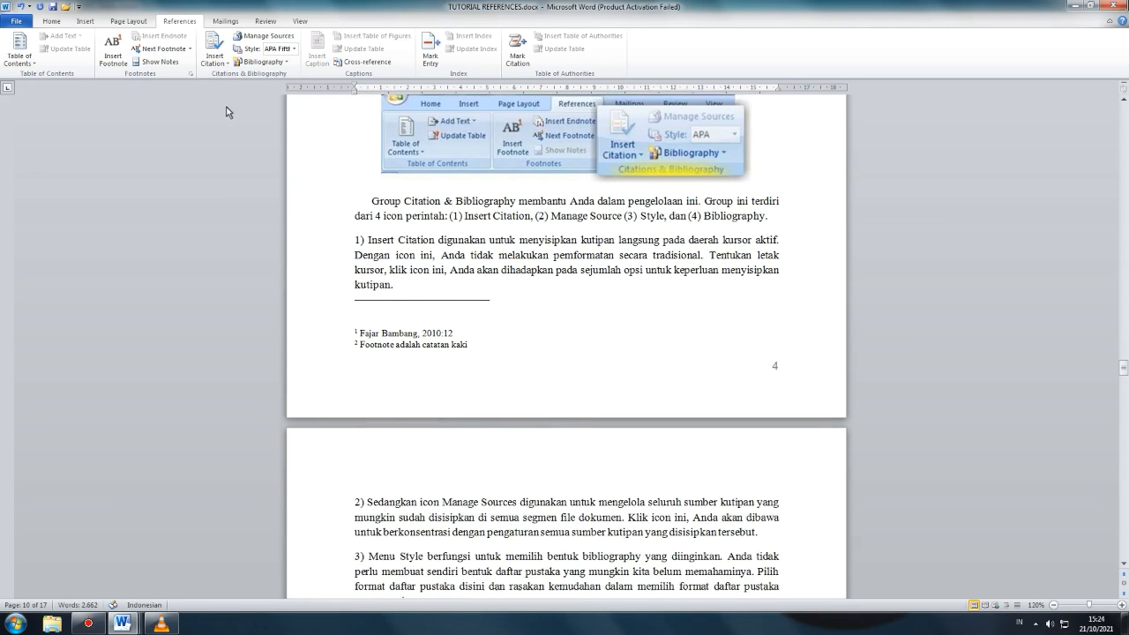
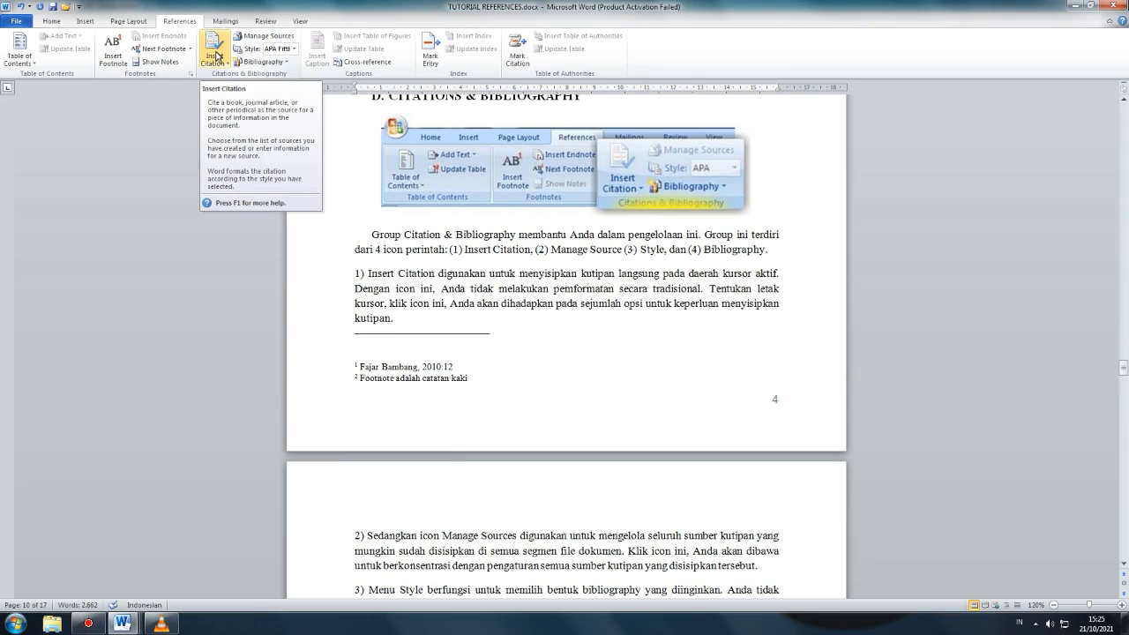
Check the stored citation sources, then place the cursor after the word 'kutipan.'.
{"action": "scroll", "coordinate": [547, 306], "scroll_direction": "down", "scroll_amount": 5}
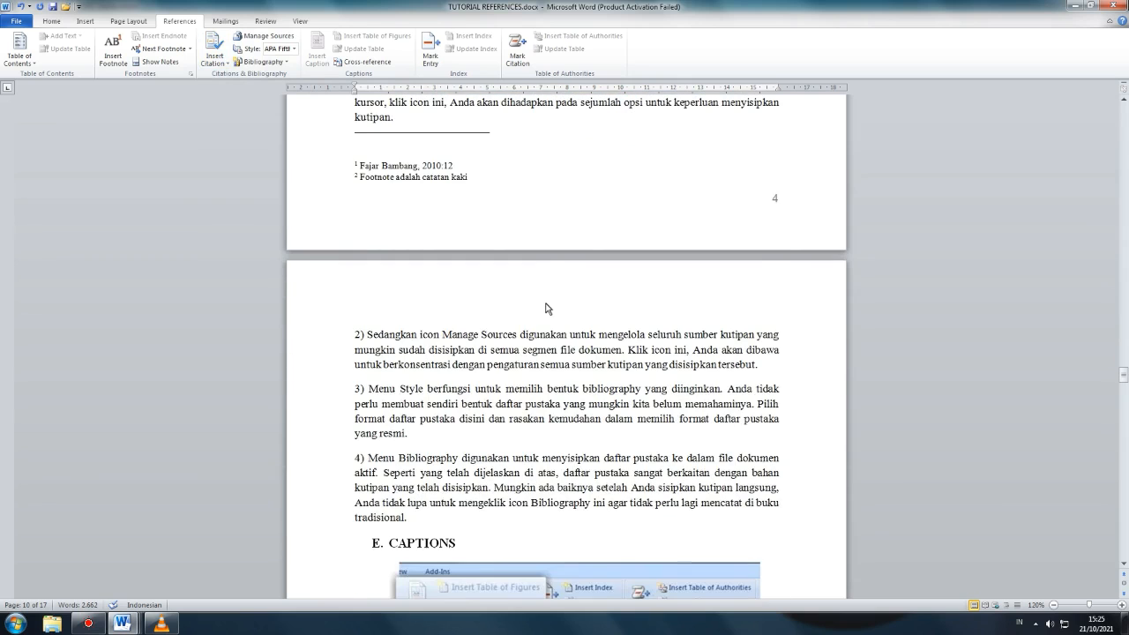
{"action": "left_click", "coordinate": [274, 39]}
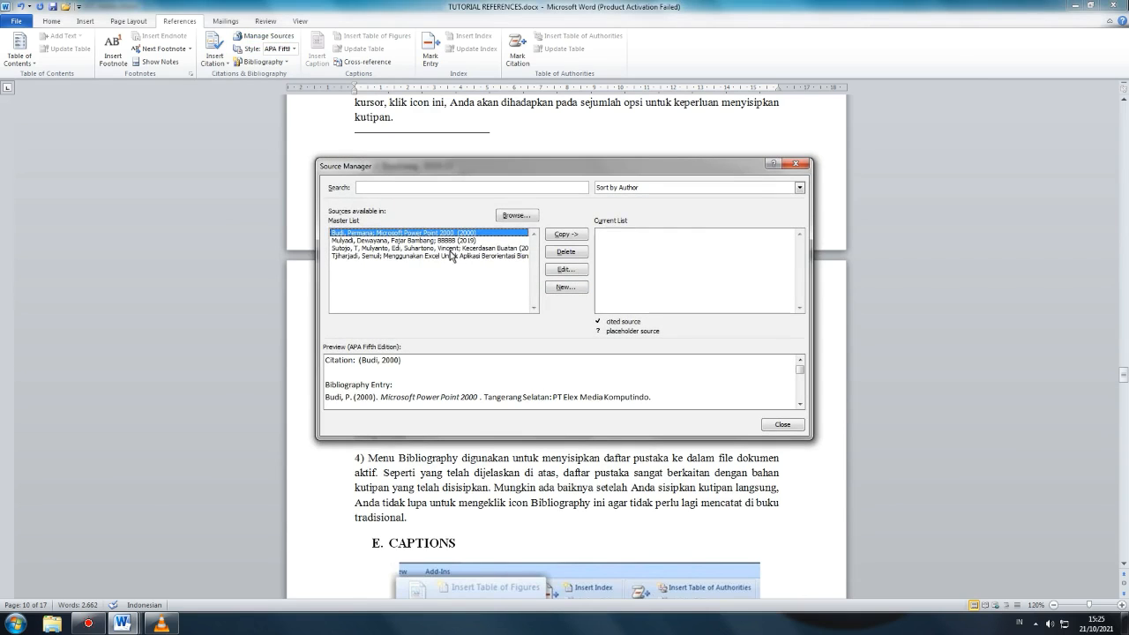
{"action": "left_click", "coordinate": [796, 163]}
{"action": "scroll", "coordinate": [543, 286], "scroll_direction": "down", "scroll_amount": 2}
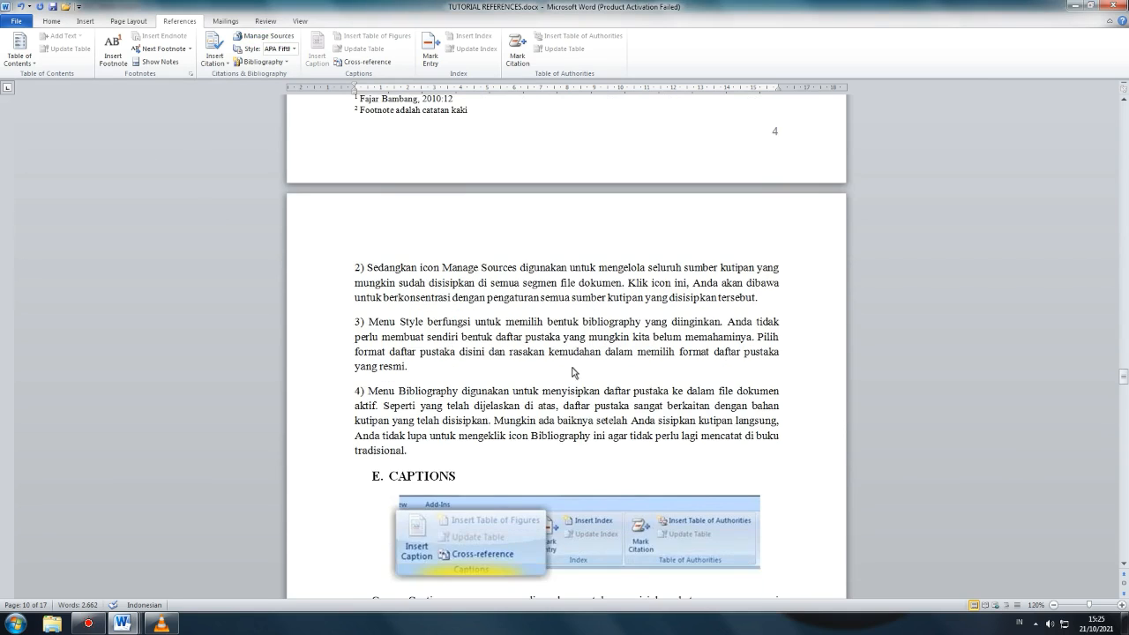
{"action": "scroll", "coordinate": [577, 373], "scroll_direction": "up", "scroll_amount": 2}
{"action": "scroll", "coordinate": [739, 366], "scroll_direction": "up", "scroll_amount": 3}
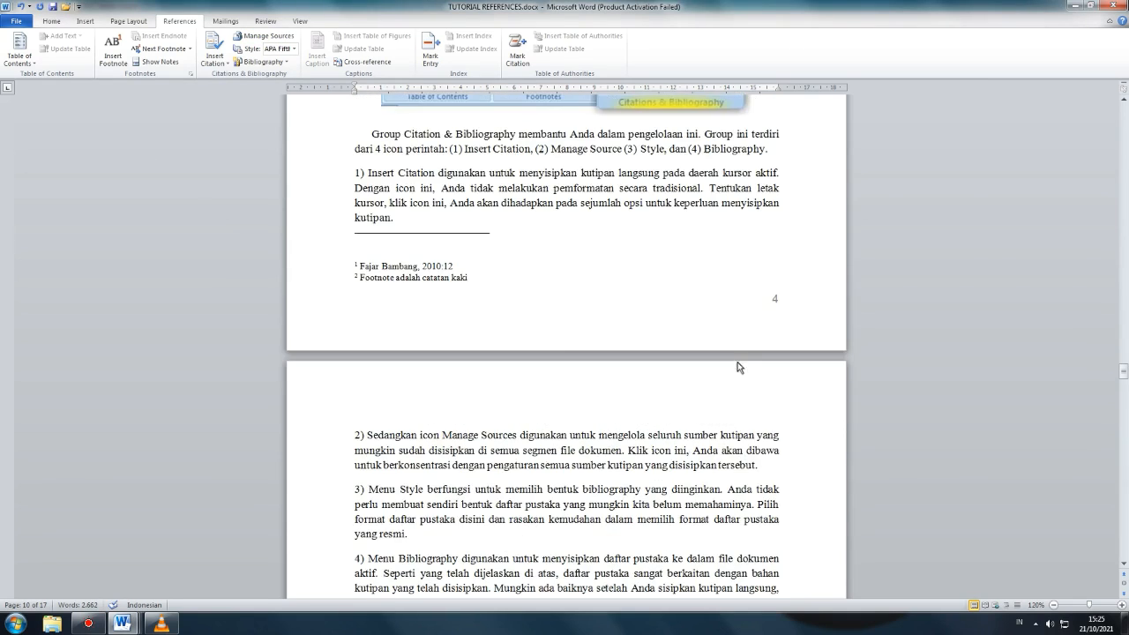
{"action": "left_click", "coordinate": [393, 226]}
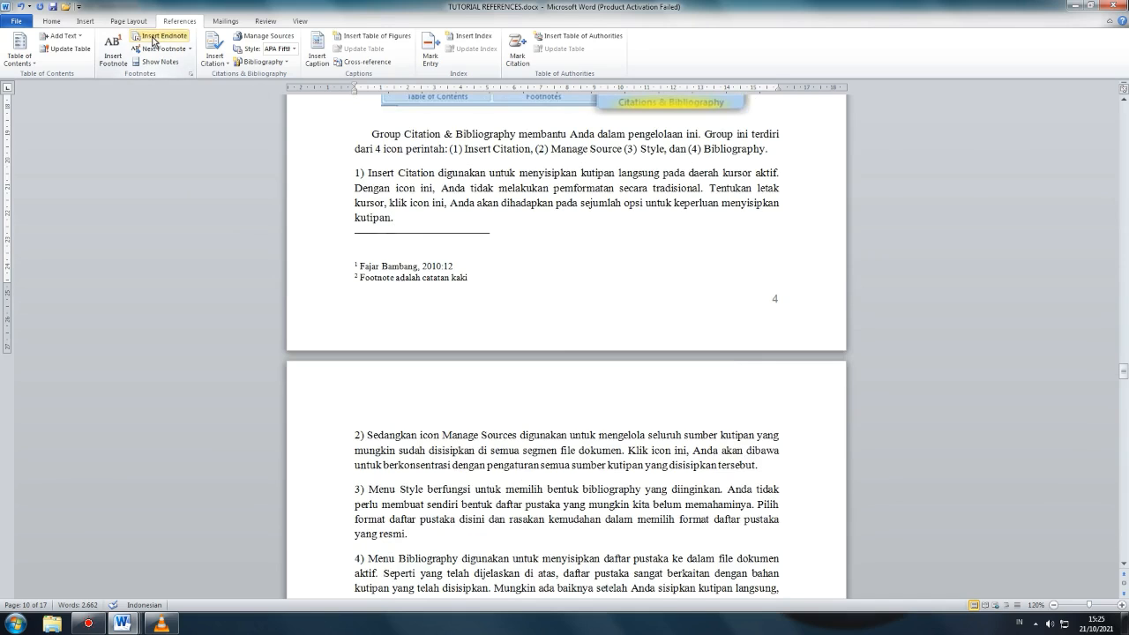
Start a new Book citation source and enter its first author's name.
{"action": "left_click", "coordinate": [209, 56]}
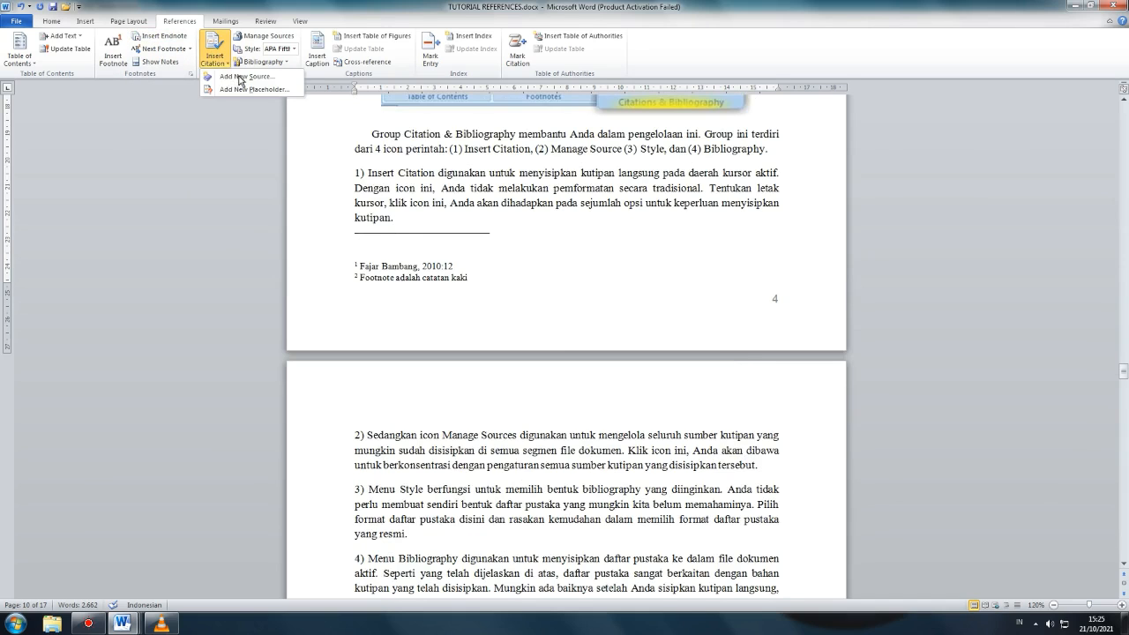
{"action": "left_click", "coordinate": [240, 78]}
{"action": "left_click", "coordinate": [571, 238]}
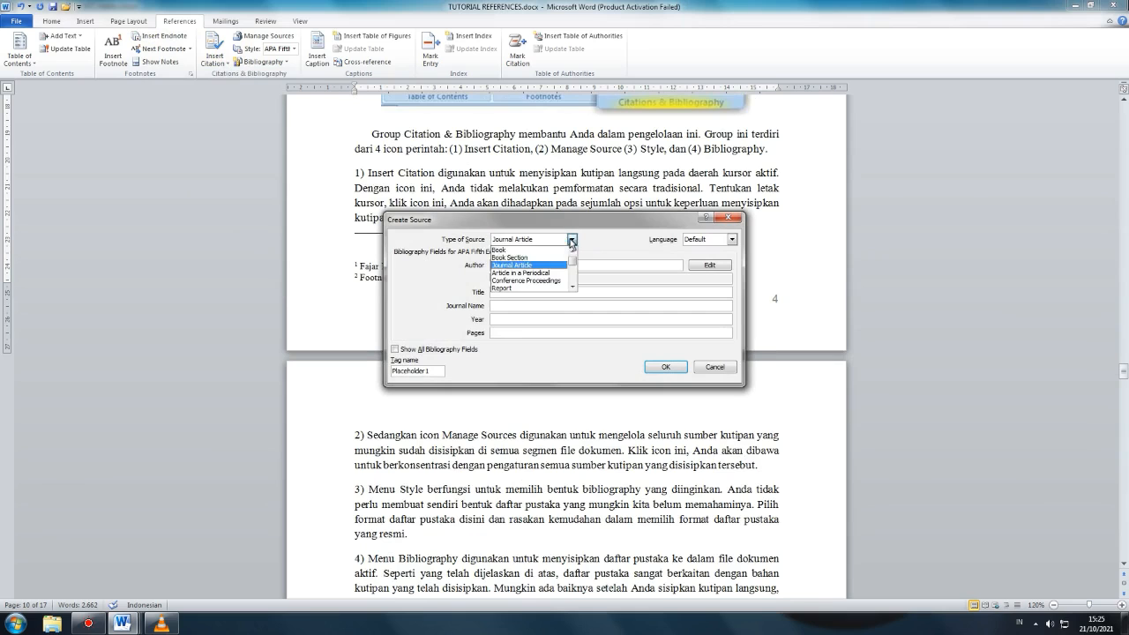
{"action": "left_click", "coordinate": [544, 250]}
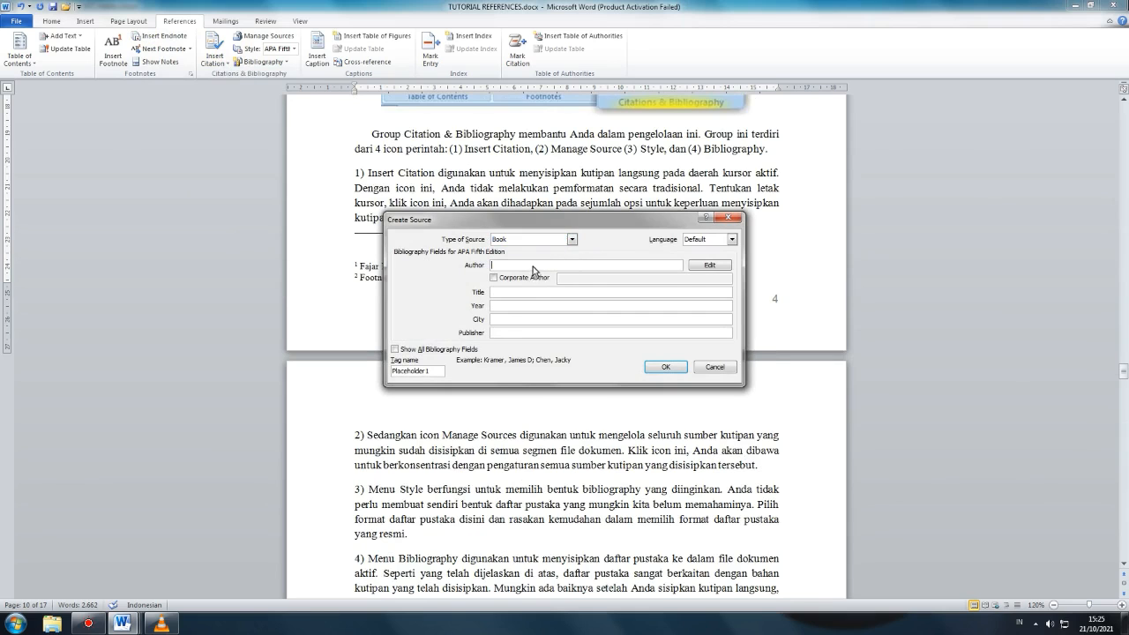
{"action": "left_click", "coordinate": [707, 266]}
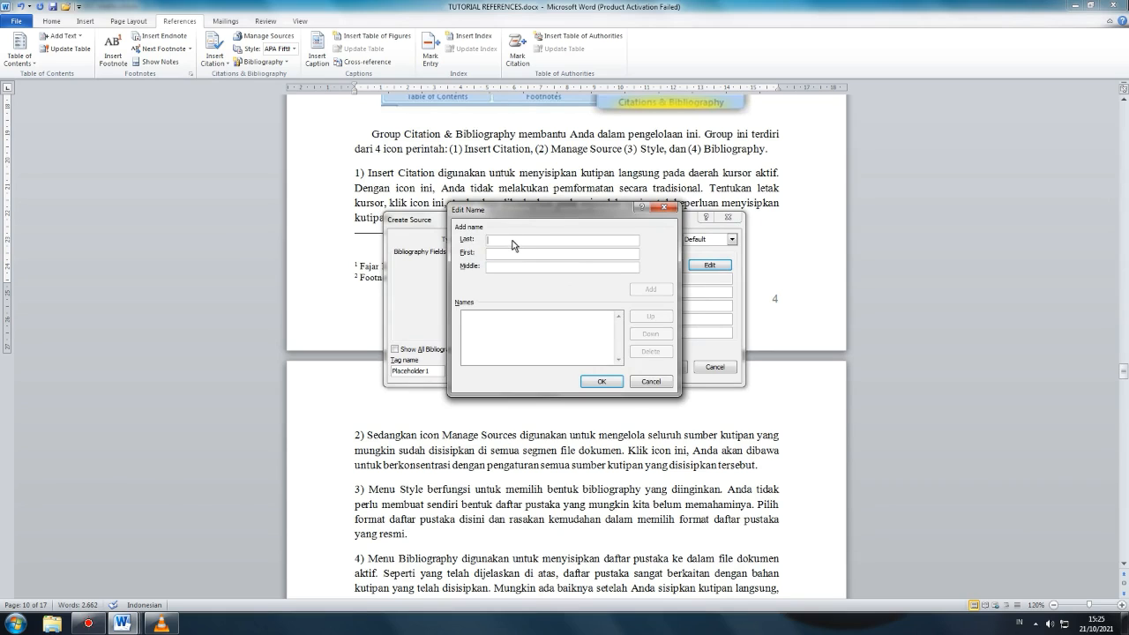
{"action": "type", "text": "Dewayana"}
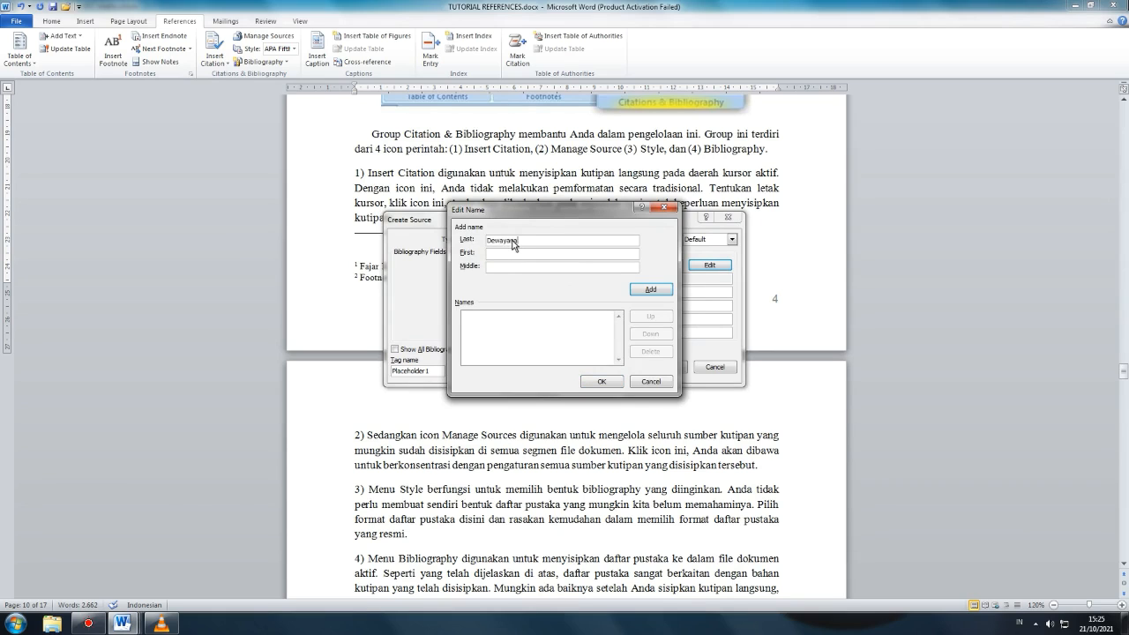
{"action": "left_click", "coordinate": [503, 256]}
{"action": "type", "text": "B"}
{"action": "left_click", "coordinate": [650, 289]}
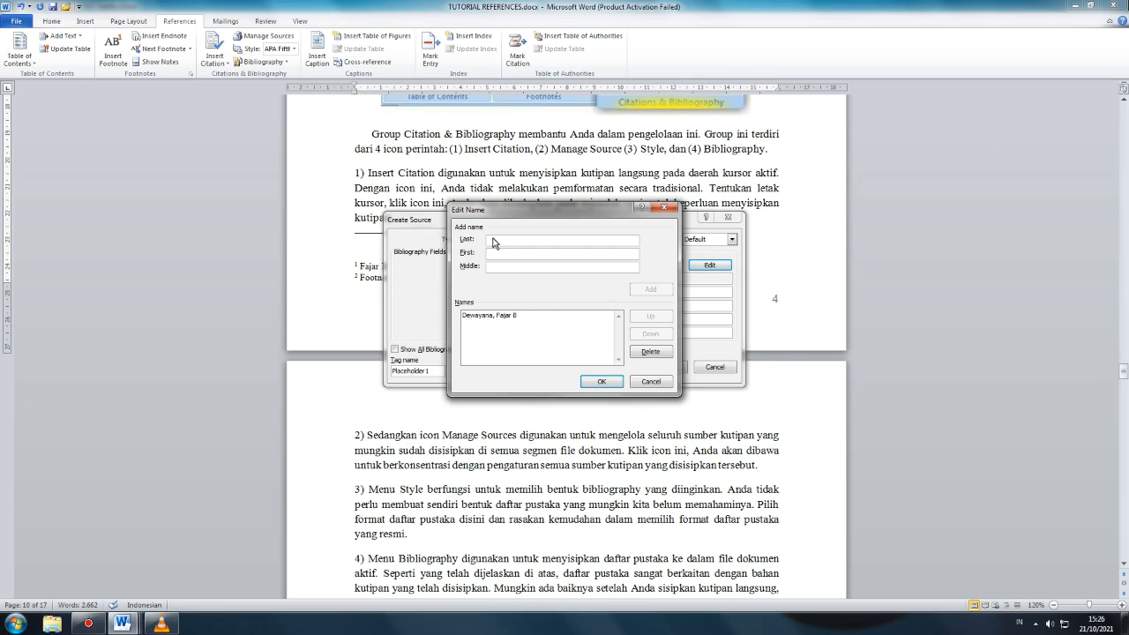
Add the second and third authors, adjust their order, and confirm the author list.
{"action": "type", "text": "Putri"}
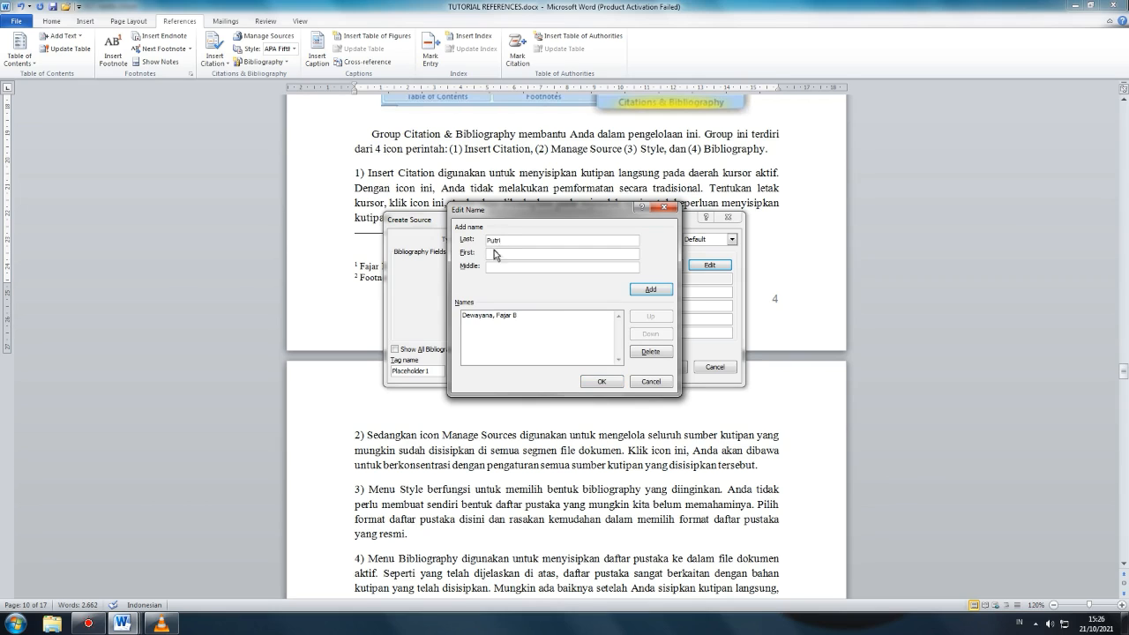
{"action": "left_click", "coordinate": [497, 269]}
{"action": "left_click", "coordinate": [514, 254]}
{"action": "type", "text": "Devina"}
{"action": "left_click", "coordinate": [653, 289]}
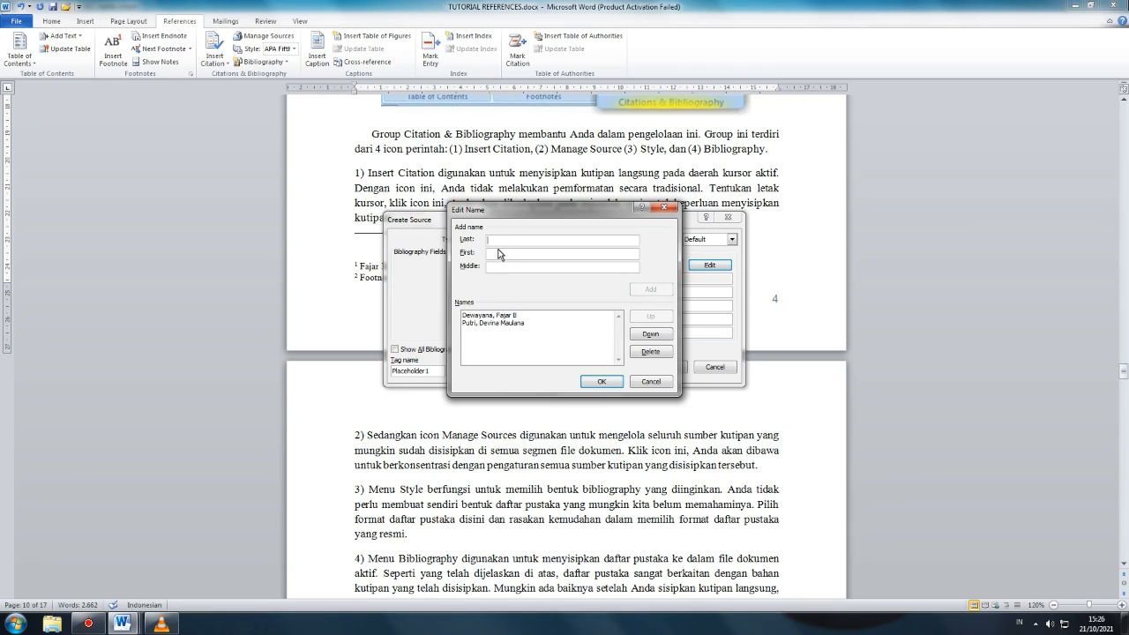
{"action": "type", "text": "Sm"}
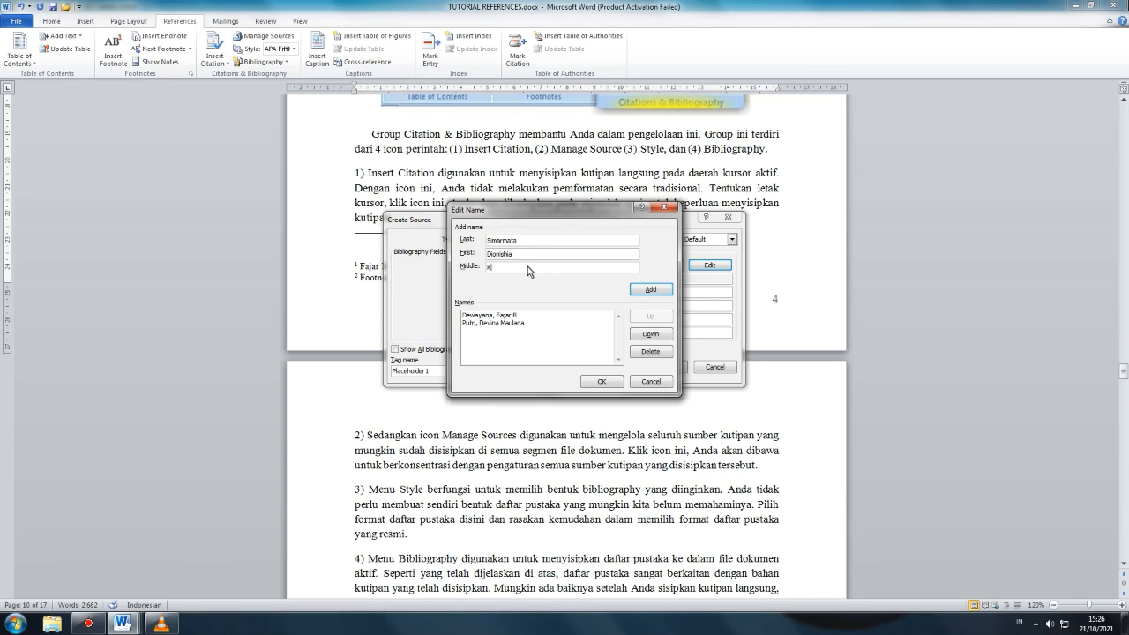
{"action": "left_click", "coordinate": [641, 290]}
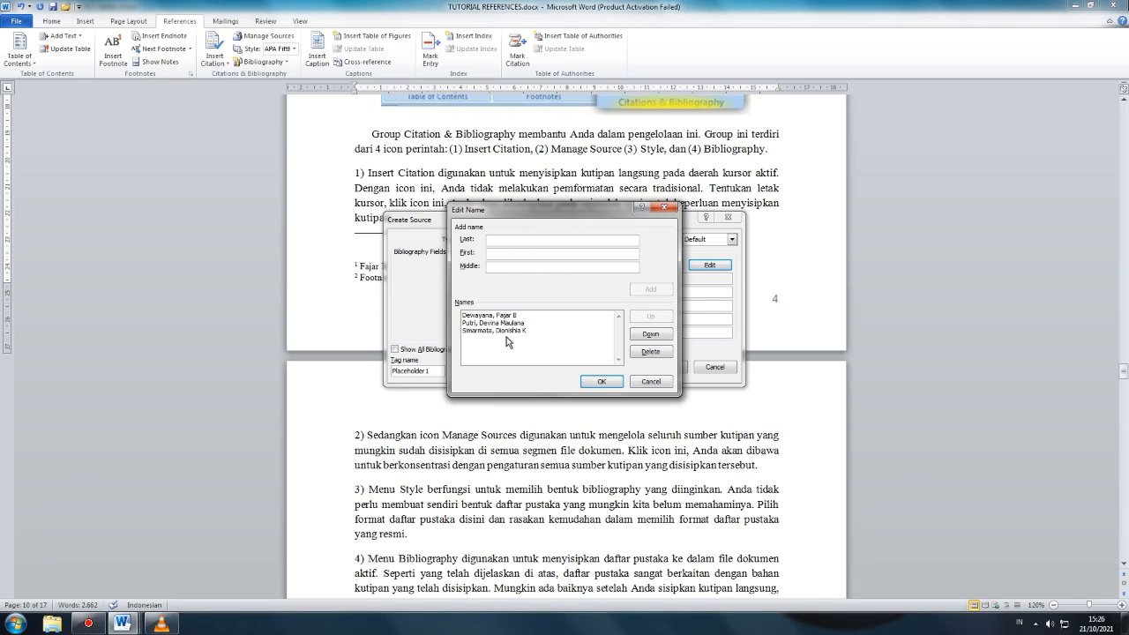
{"action": "left_click", "coordinate": [664, 337]}
{"action": "left_click", "coordinate": [660, 320]}
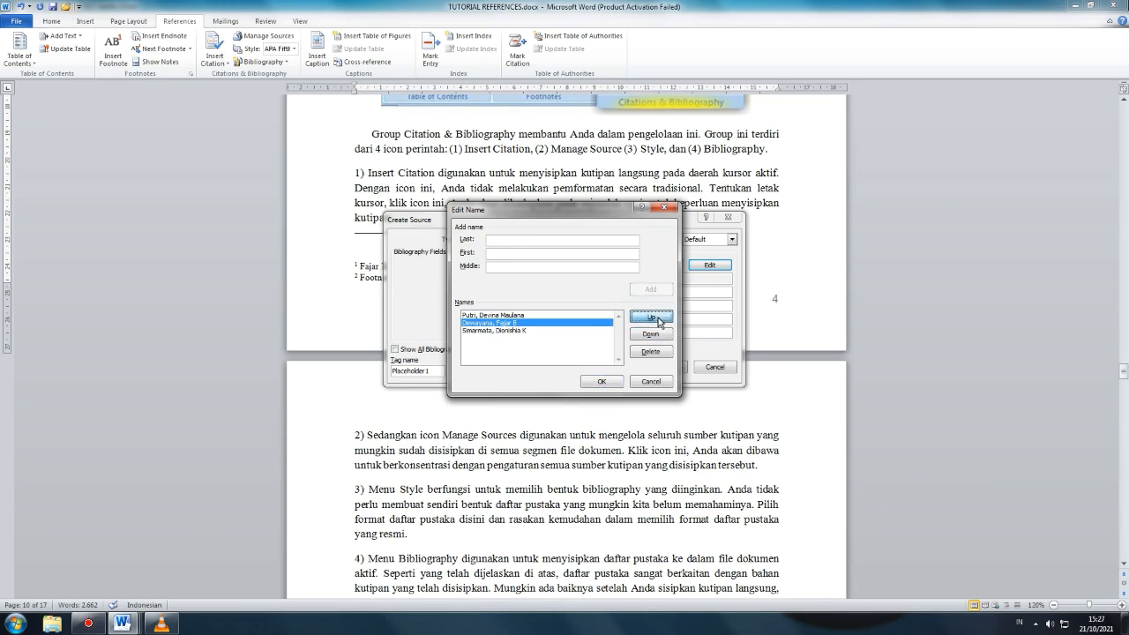
{"action": "left_click", "coordinate": [531, 324]}
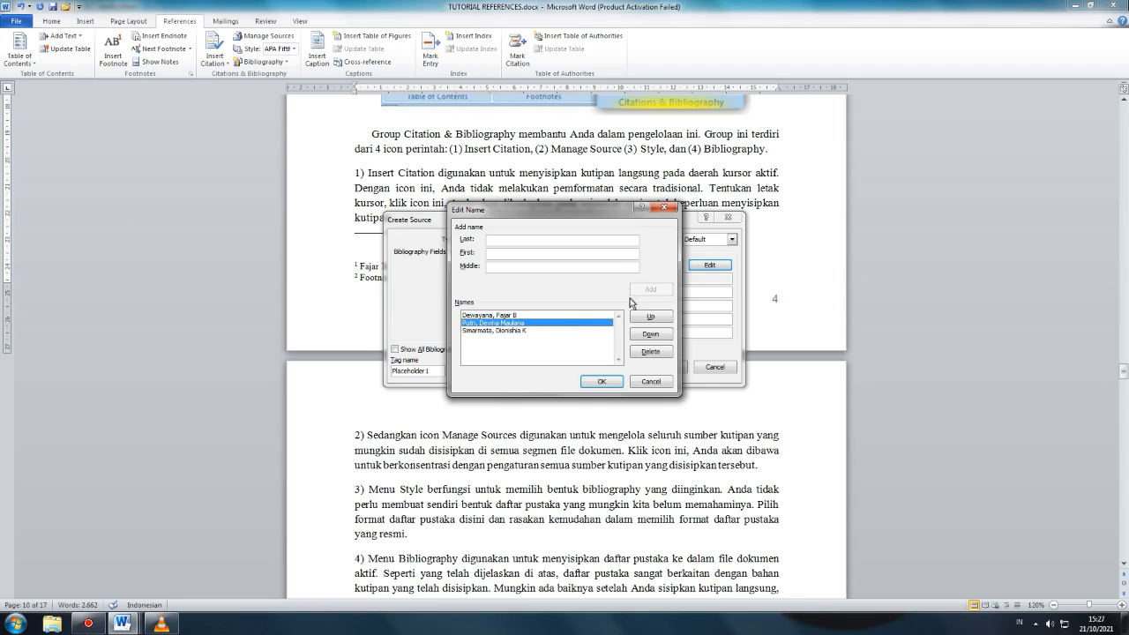
{"action": "key", "text": "Return"}
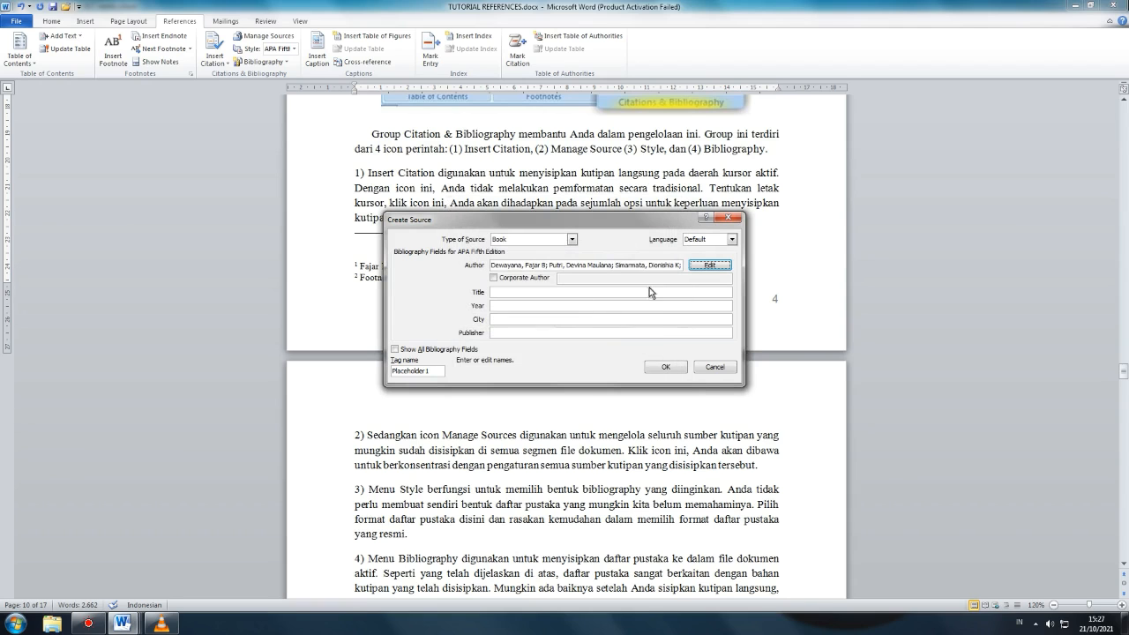
Enter title Tutorial Tab Reference, year 2021, city Tangerang Selatan and publisher Kelompok 2.
{"action": "left_click", "coordinate": [500, 293]}
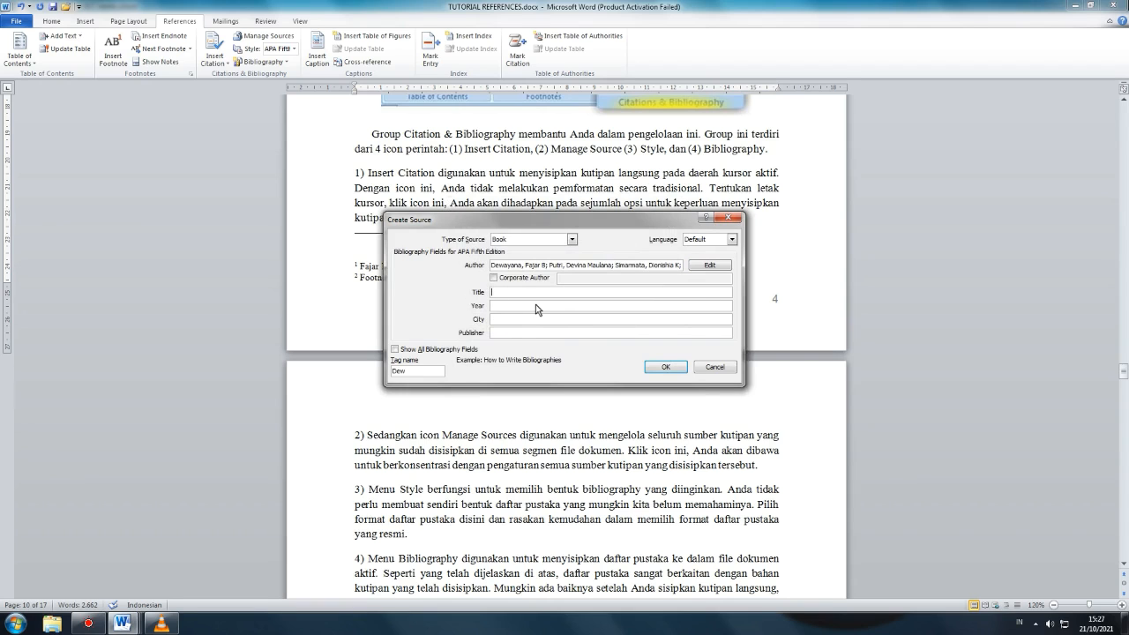
{"action": "type", "text": "Tutorial Tab Reference"}
{"action": "left_click", "coordinate": [524, 306]}
{"action": "left_click", "coordinate": [522, 323]}
{"action": "type", "text": "Tangerang Selatan"}
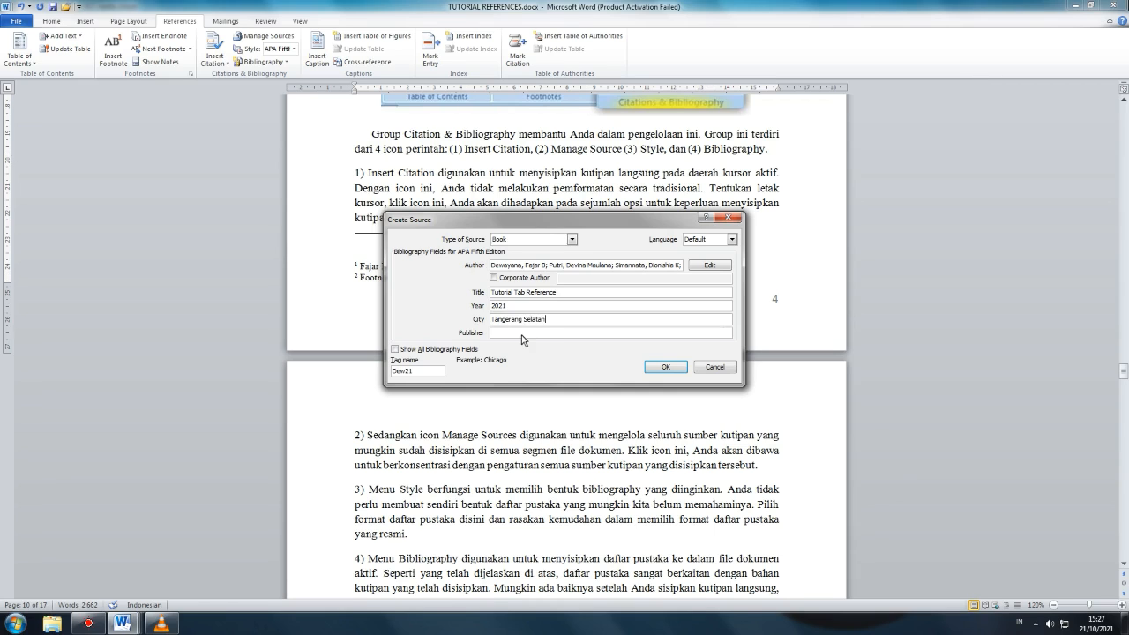
{"action": "left_click", "coordinate": [521, 334]}
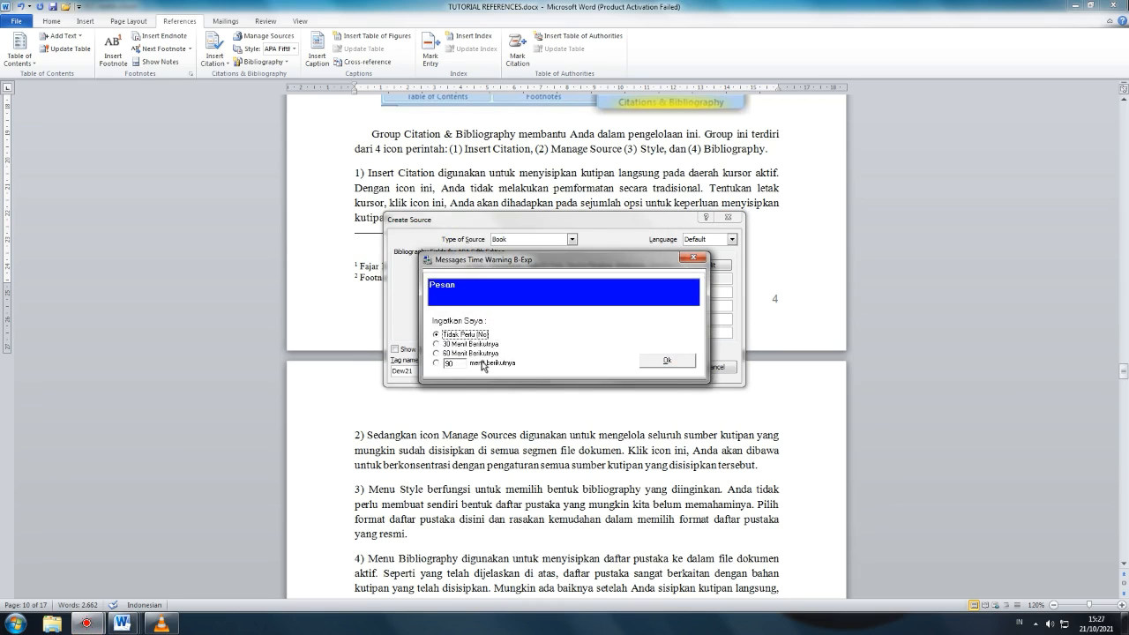
{"action": "left_click", "coordinate": [455, 354]}
{"action": "left_click", "coordinate": [667, 360]}
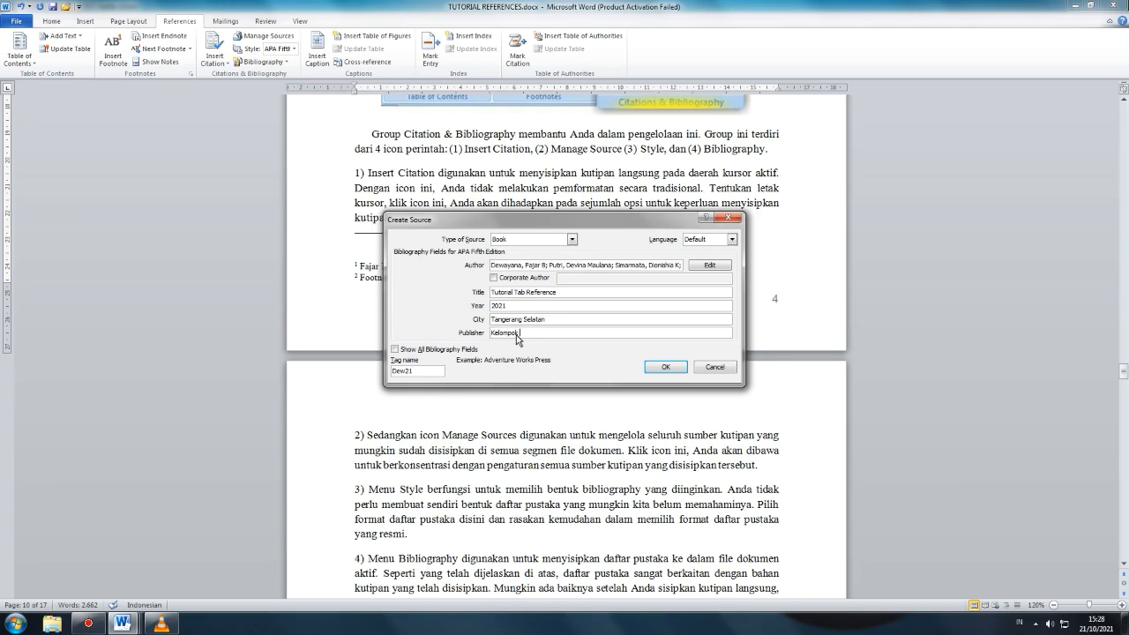
Insert the new citation after 'kutipan.' and preview it in Chicago, GB7714 and APA styles.
{"action": "left_click", "coordinate": [664, 367]}
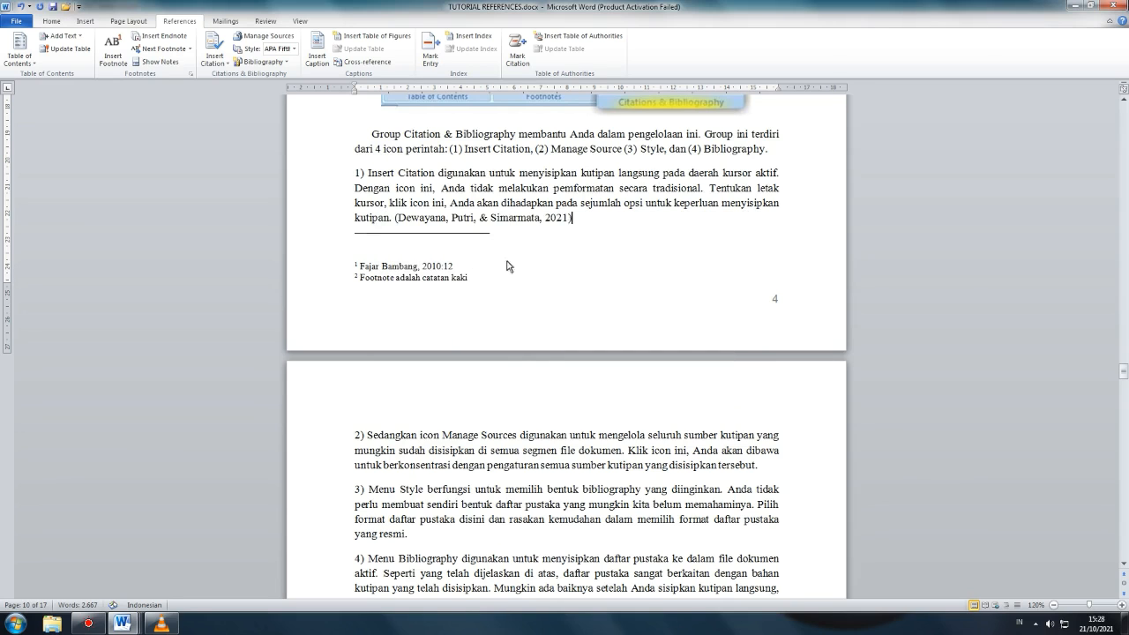
{"action": "left_click", "coordinate": [569, 218]}
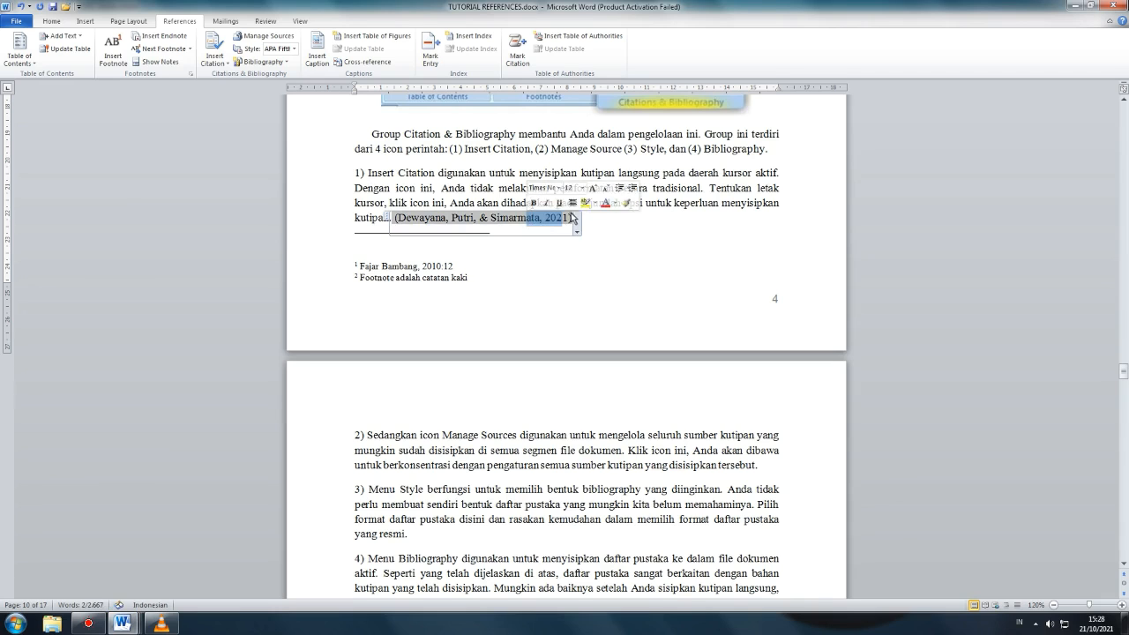
{"action": "left_click", "coordinate": [575, 227]}
{"action": "left_click", "coordinate": [293, 50]}
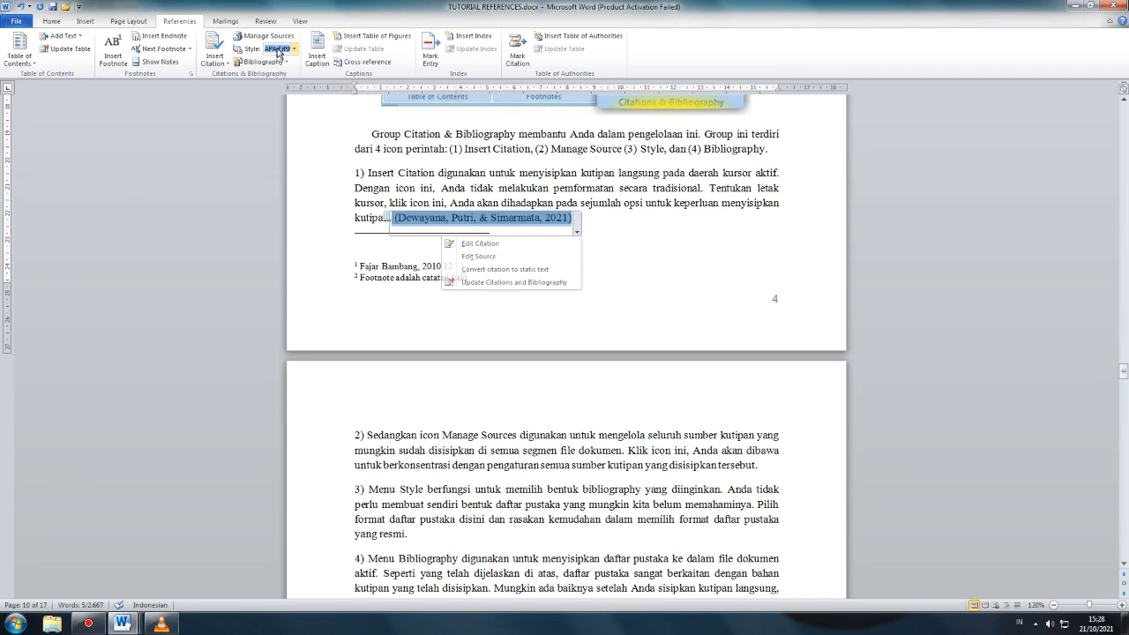
{"action": "left_click", "coordinate": [300, 71]}
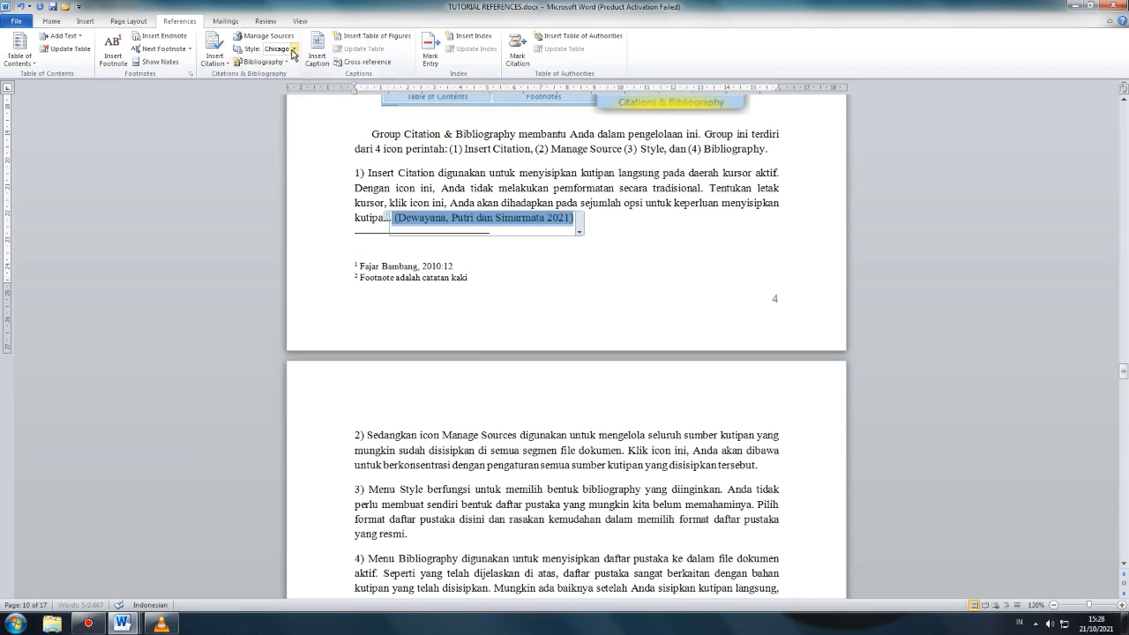
{"action": "left_click", "coordinate": [294, 50]}
{"action": "left_click", "coordinate": [295, 82]}
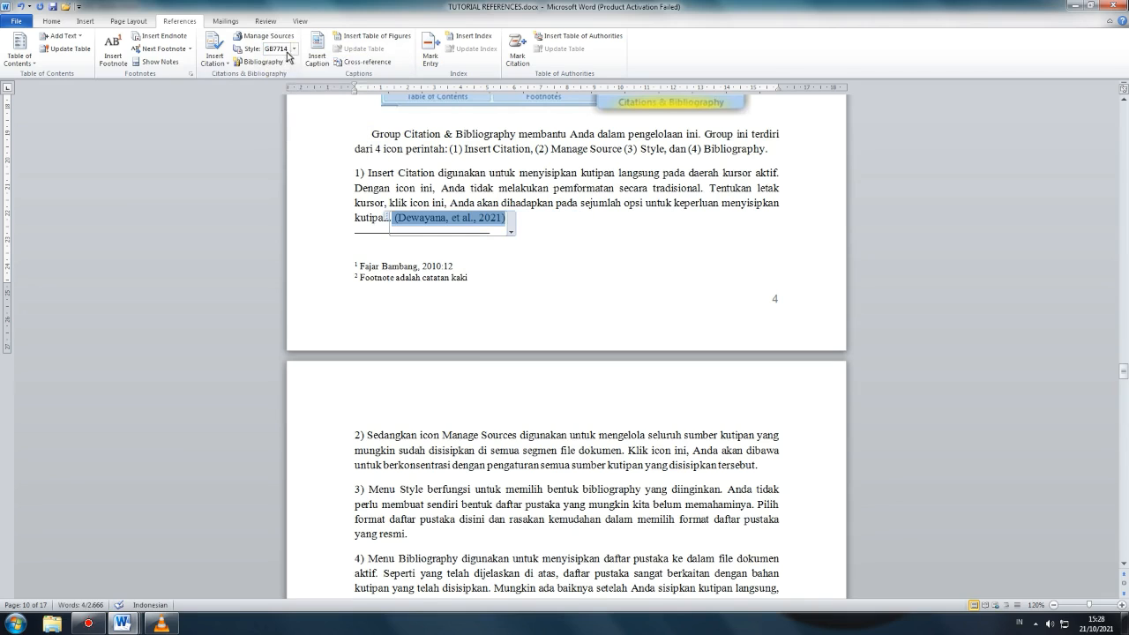
{"action": "left_click", "coordinate": [294, 50]}
{"action": "left_click", "coordinate": [298, 62]}
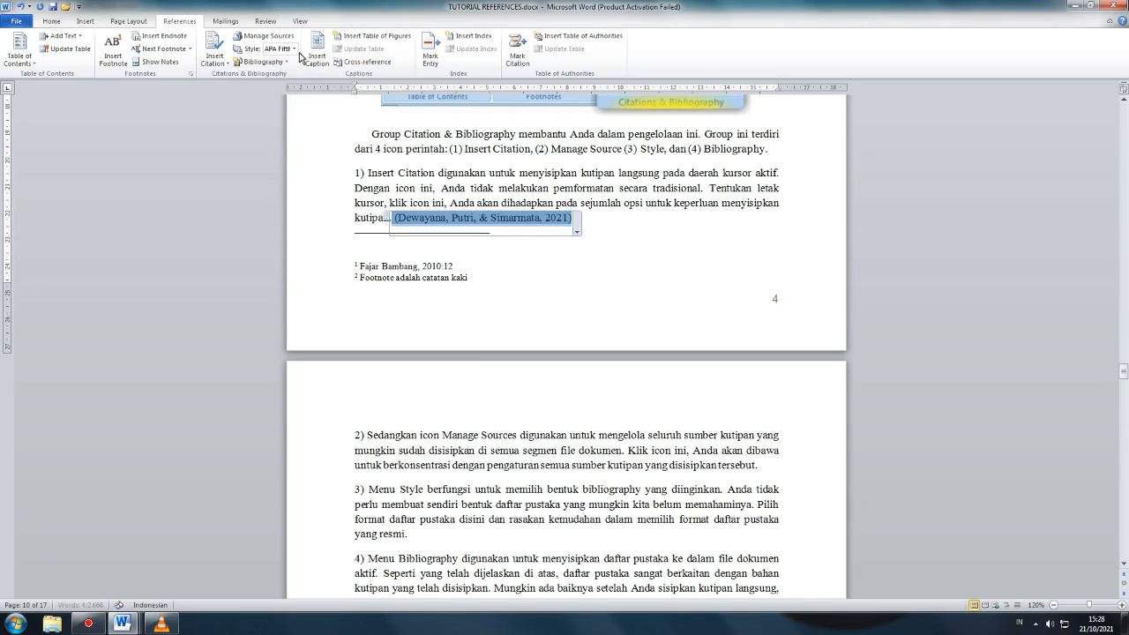
Compare Chicago and numbered ISO 690, then settle on APA Fifth Edition.
{"action": "left_click", "coordinate": [294, 49]}
{"action": "left_click", "coordinate": [300, 72]}
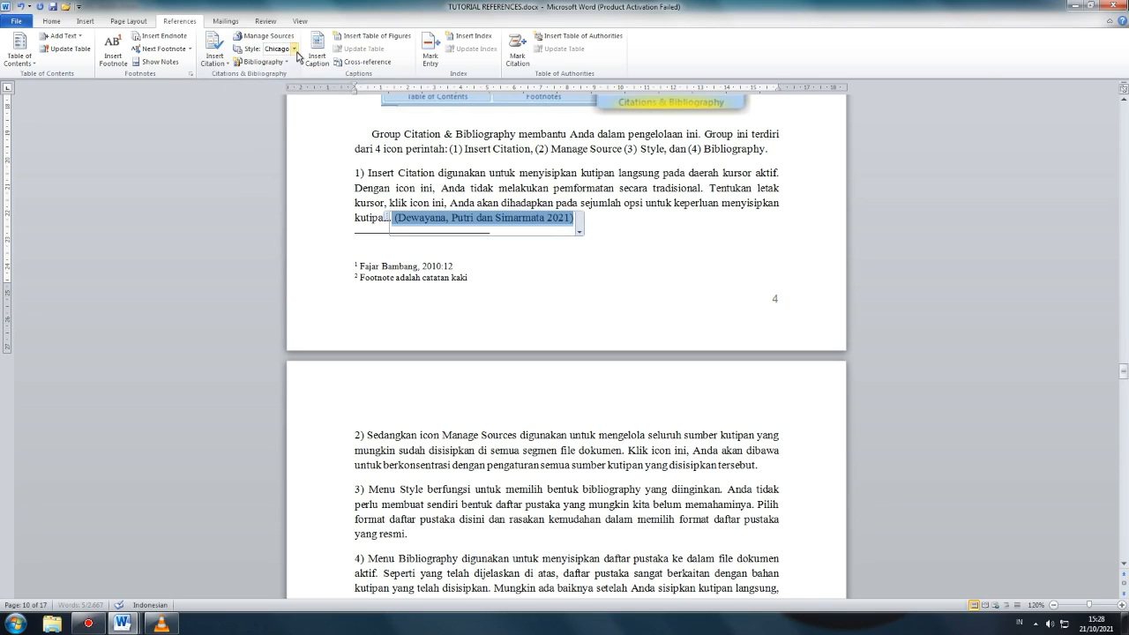
{"action": "left_click", "coordinate": [294, 50]}
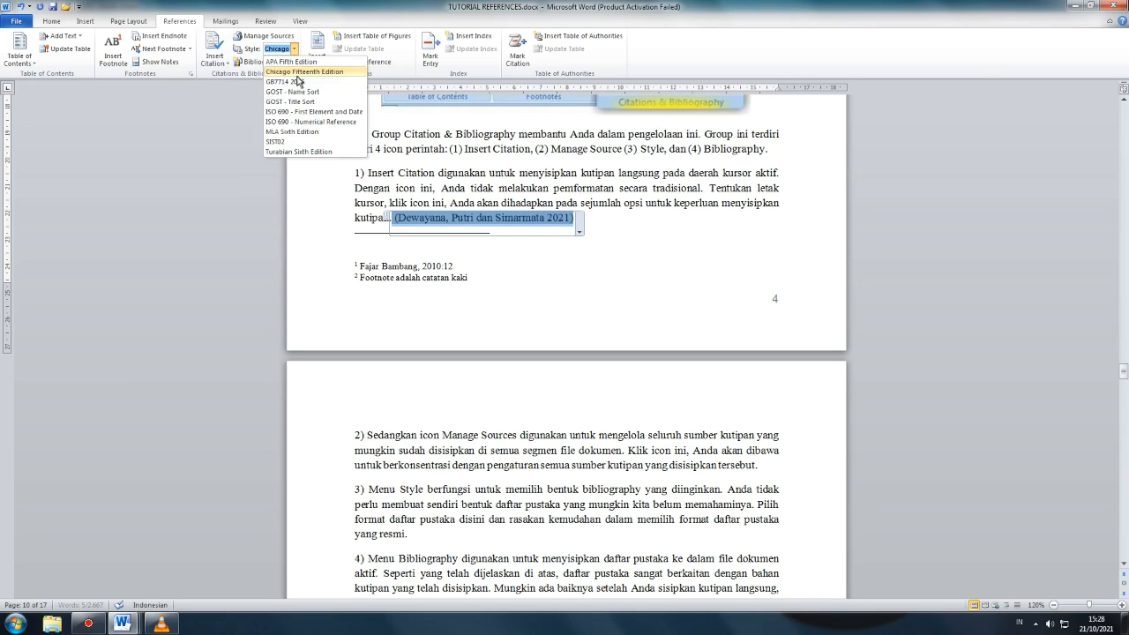
{"action": "left_click", "coordinate": [302, 122]}
{"action": "left_click", "coordinate": [293, 49]}
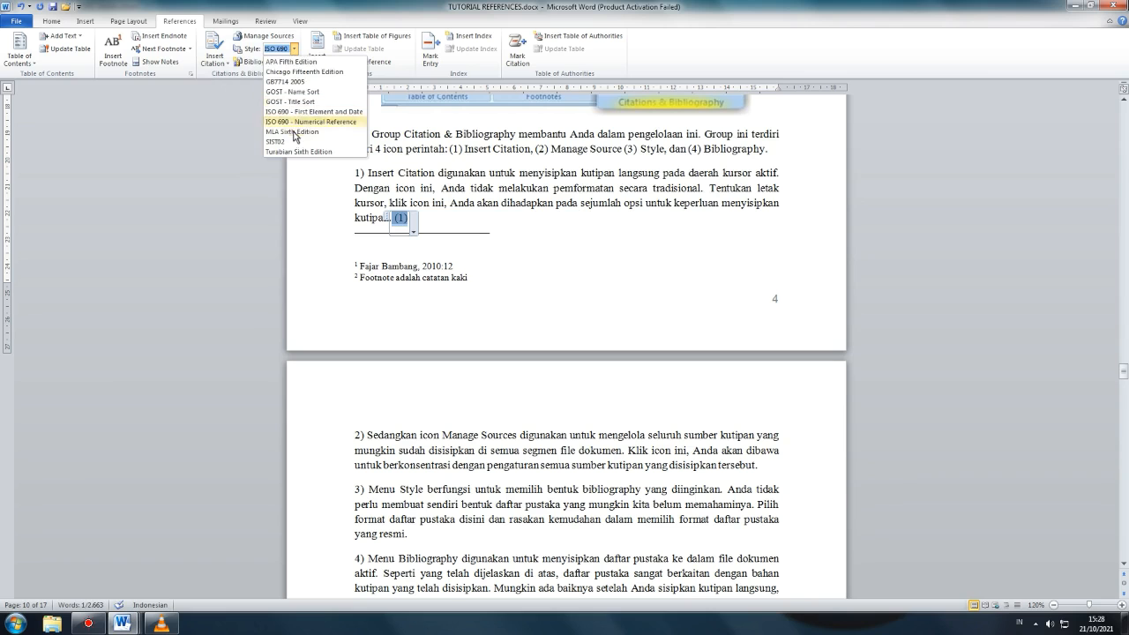
{"action": "left_click", "coordinate": [291, 61]}
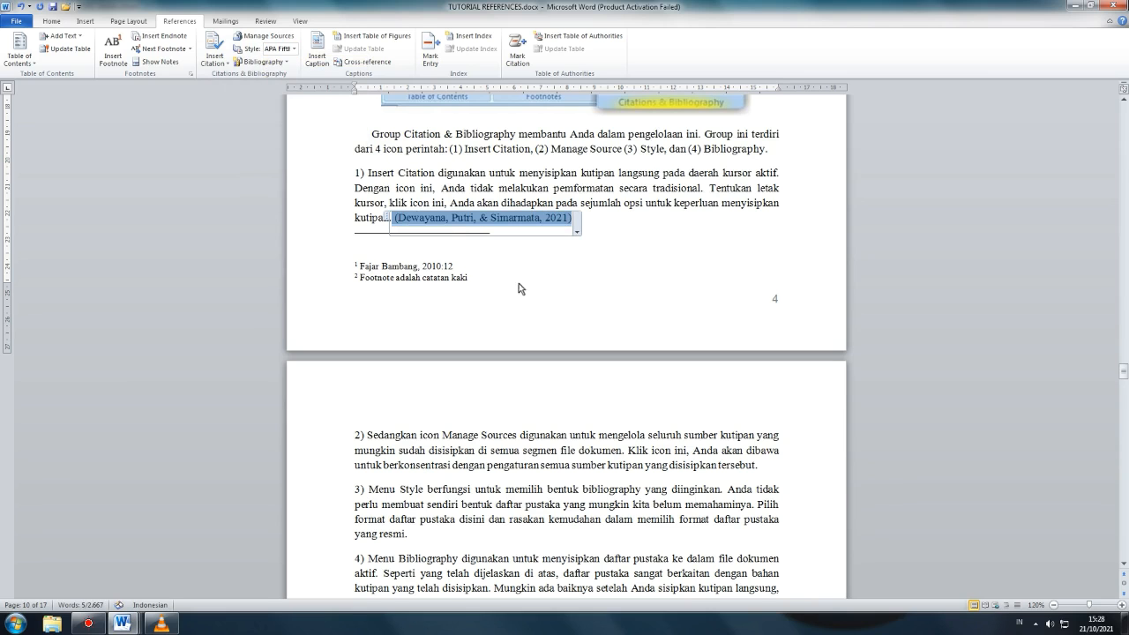
Preview the stored sources, including the 2021 Tutorial Tab Reference, then scroll to DAFTAR PUSTAKA.
{"action": "left_click", "coordinate": [280, 37]}
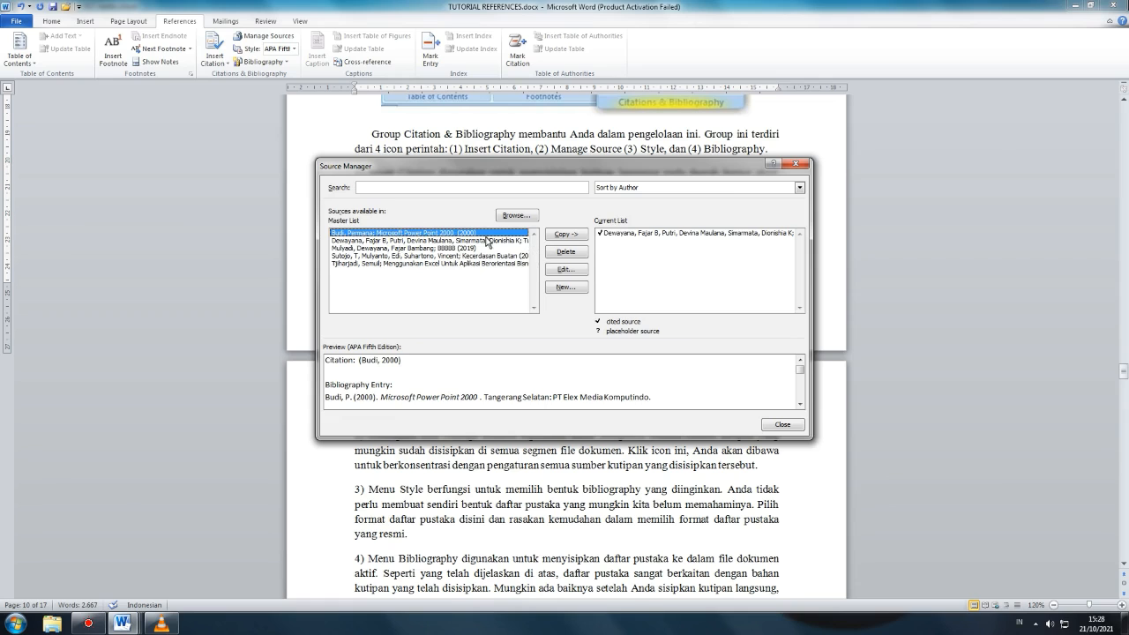
{"action": "left_click", "coordinate": [486, 241]}
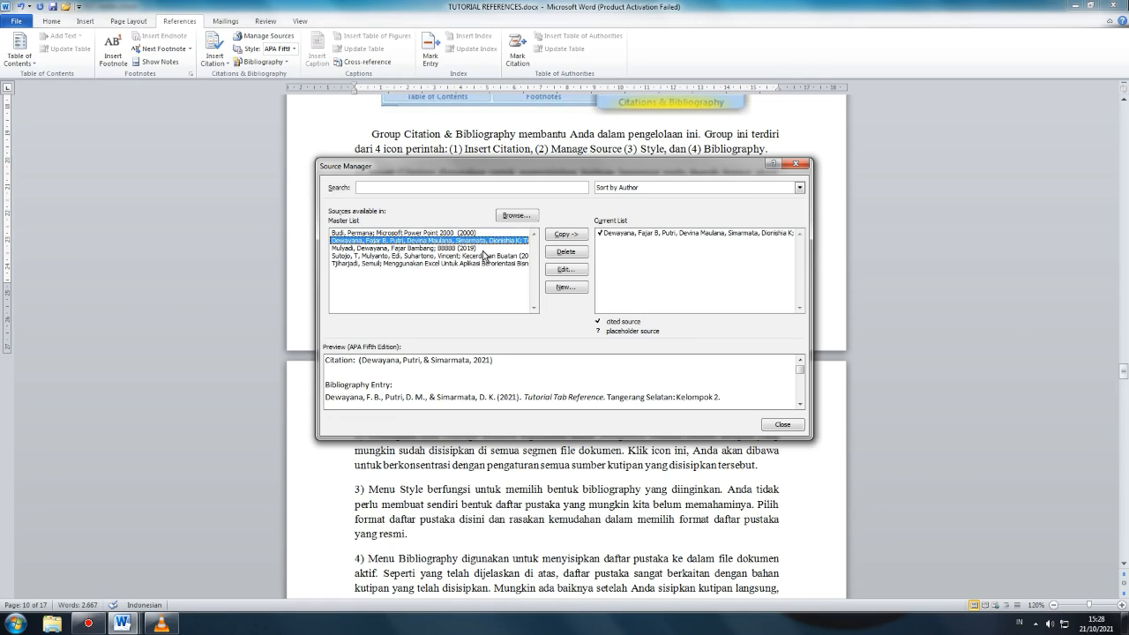
{"action": "left_click", "coordinate": [484, 249]}
{"action": "left_click", "coordinate": [486, 255]}
{"action": "left_click", "coordinate": [475, 263]}
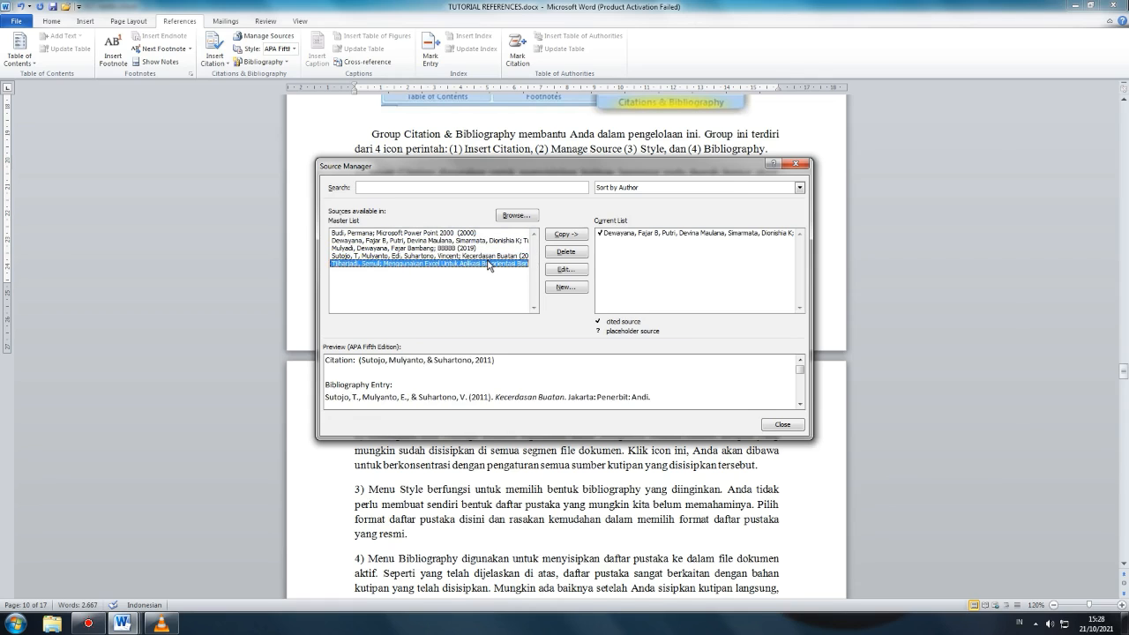
{"action": "left_click", "coordinate": [454, 232]}
{"action": "left_click", "coordinate": [781, 424]}
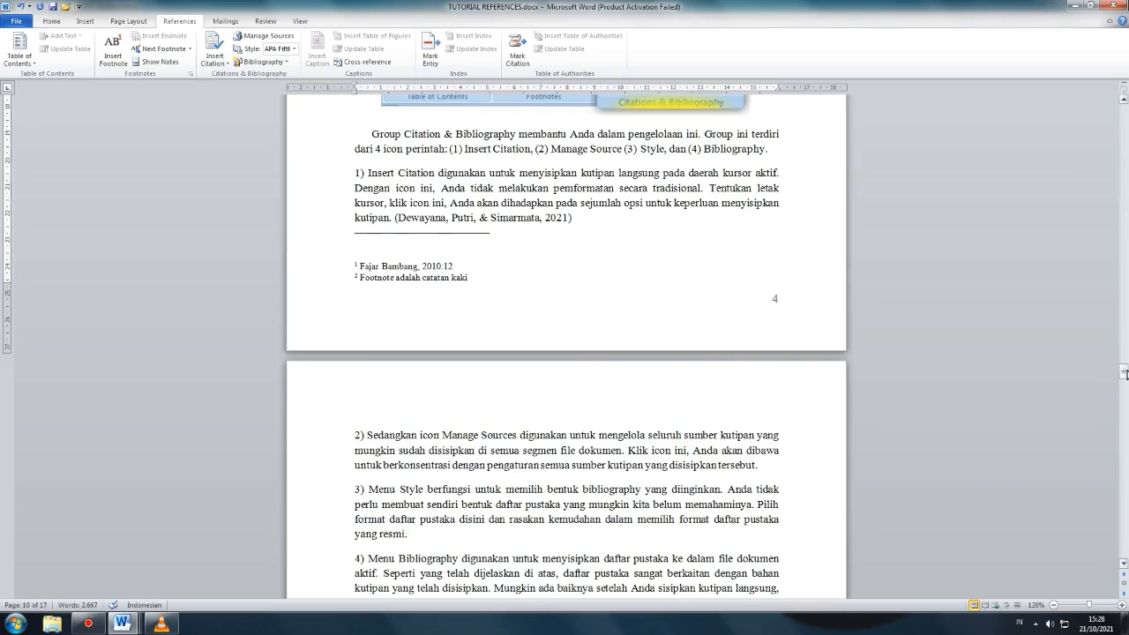
{"action": "left_click_drag", "start_coordinate": [1125, 374], "coordinate": [1124, 483]}
After the last reference, insert two bibliography entries, then the built-in Bibliography with its heading.
{"action": "left_click_drag", "start_coordinate": [355, 300], "coordinate": [753, 428]}
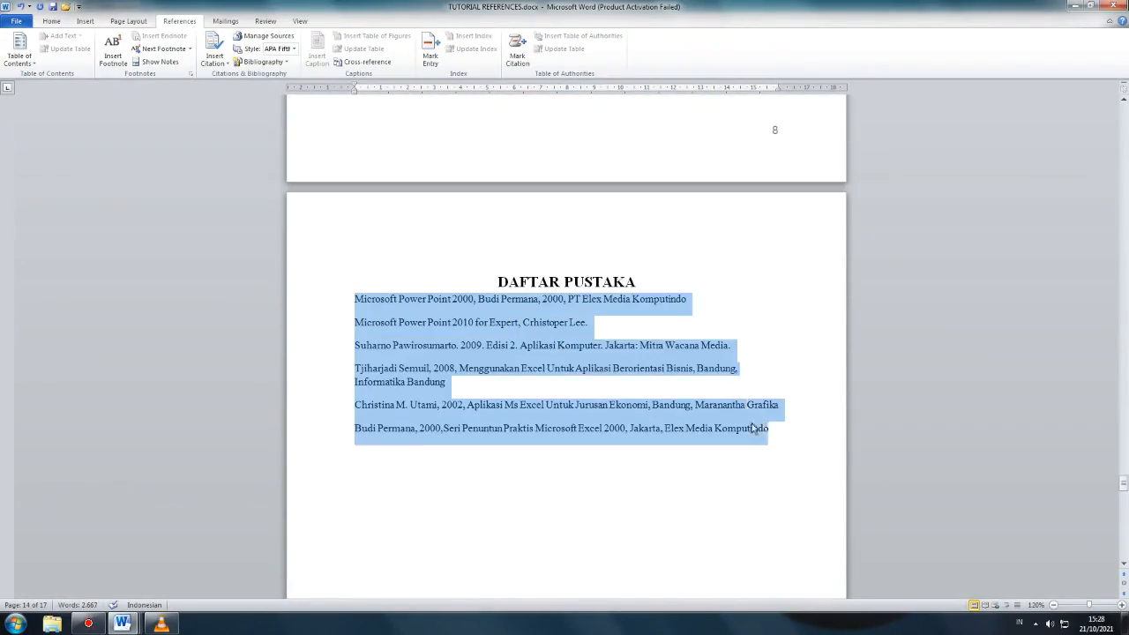
{"action": "left_click", "coordinate": [641, 282]}
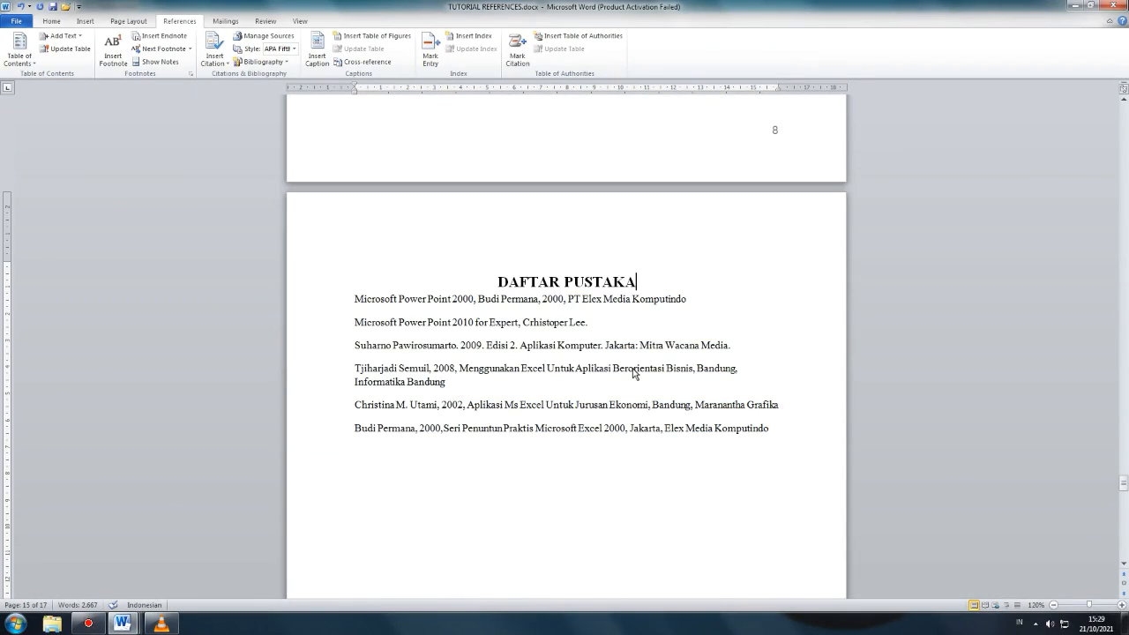
{"action": "left_click", "coordinate": [769, 429]}
{"action": "left_click", "coordinate": [272, 62]}
{"action": "left_click", "coordinate": [272, 238]}
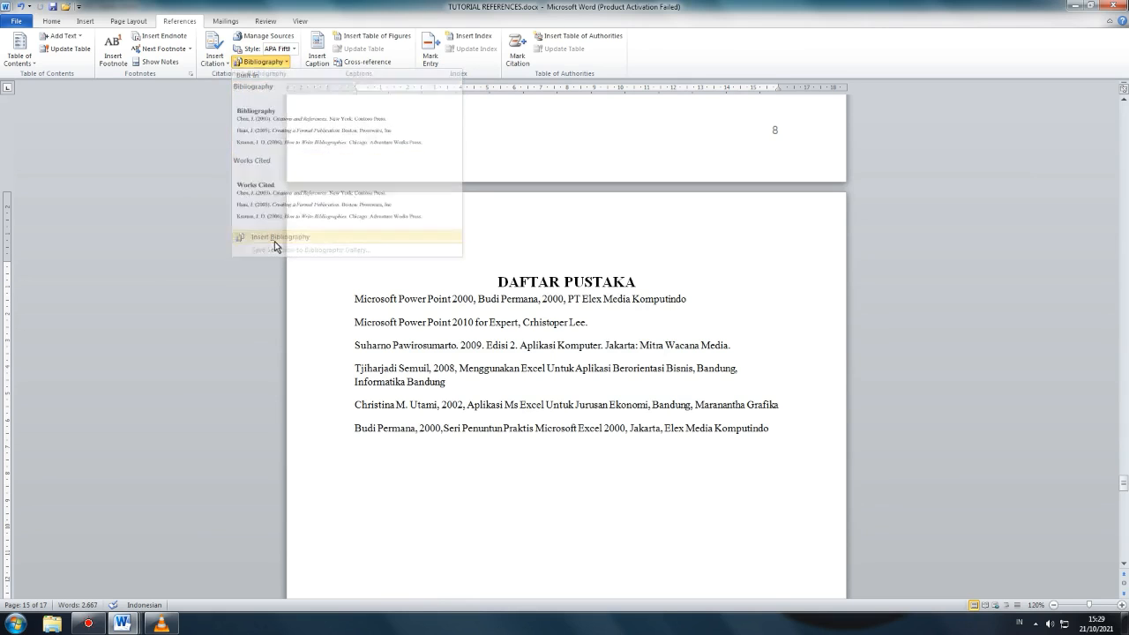
{"action": "left_click", "coordinate": [269, 63]}
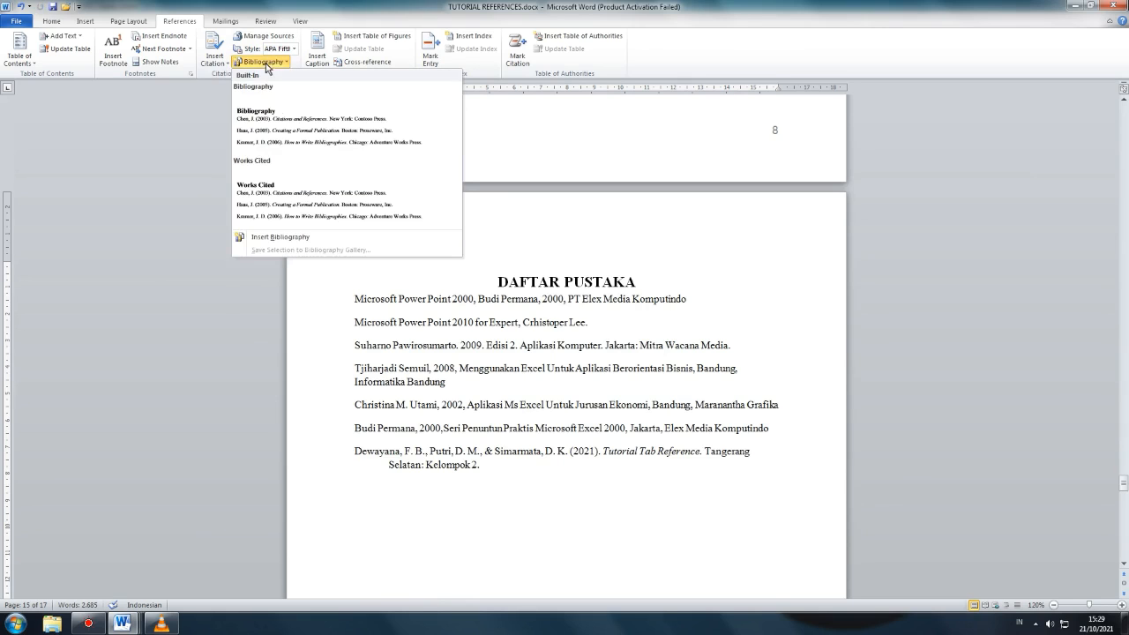
{"action": "left_click", "coordinate": [291, 238]}
{"action": "left_click", "coordinate": [271, 63]}
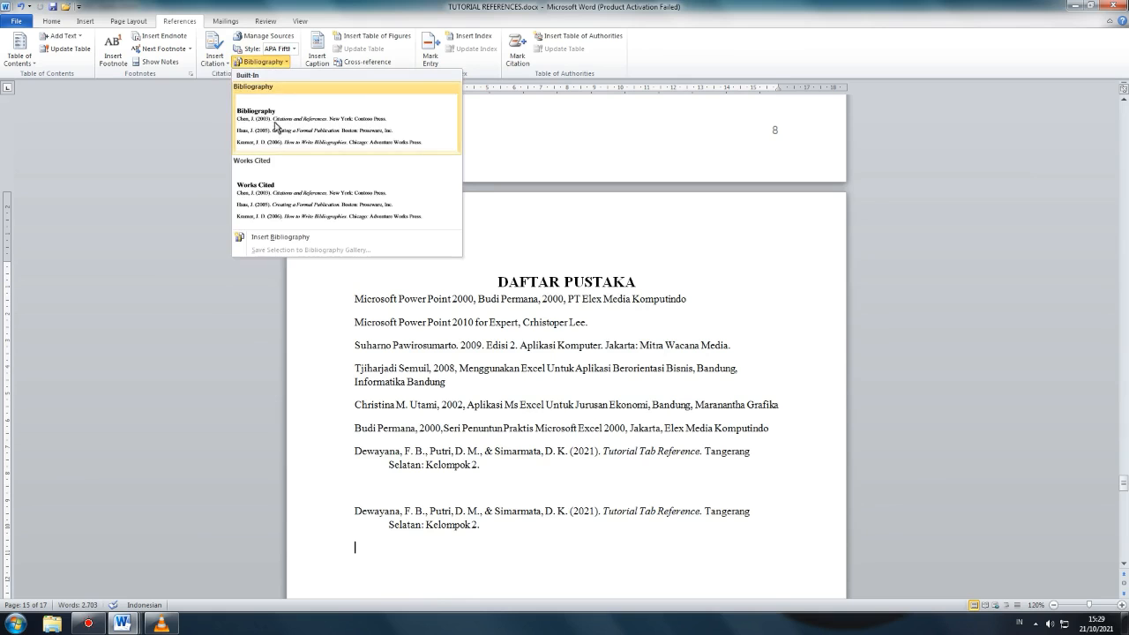
{"action": "left_click", "coordinate": [275, 130]}
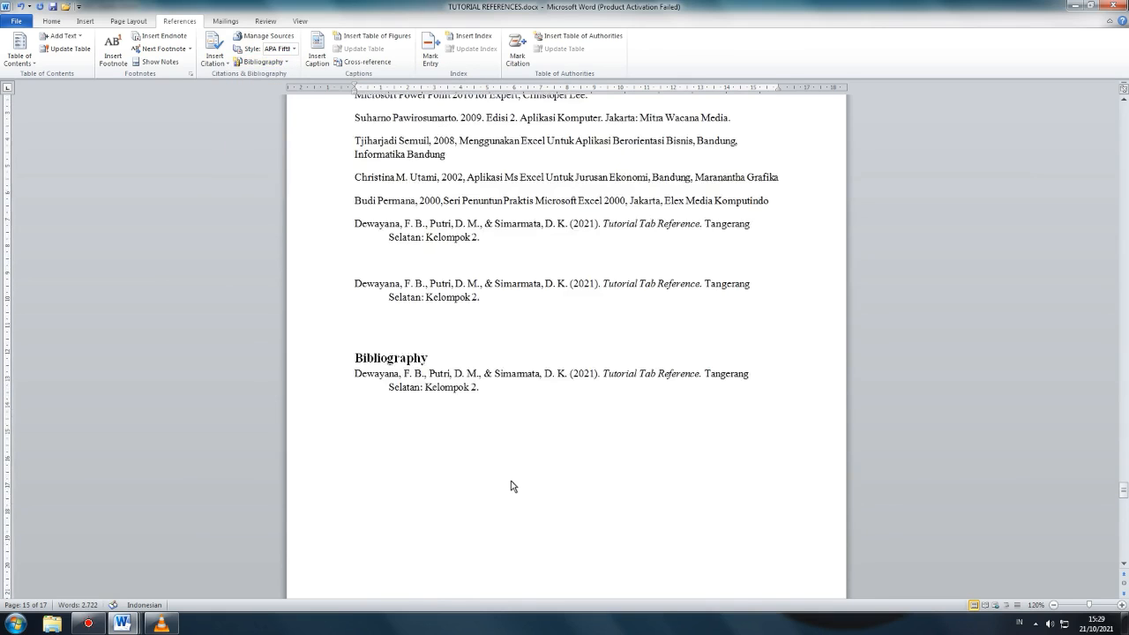
Centre the Bibliography heading and retype it as DAFTAR PUSTAKA.
{"action": "scroll", "coordinate": [511, 481], "scroll_direction": "up", "scroll_amount": 2}
{"action": "left_click_drag", "start_coordinate": [437, 430], "coordinate": [371, 432]}
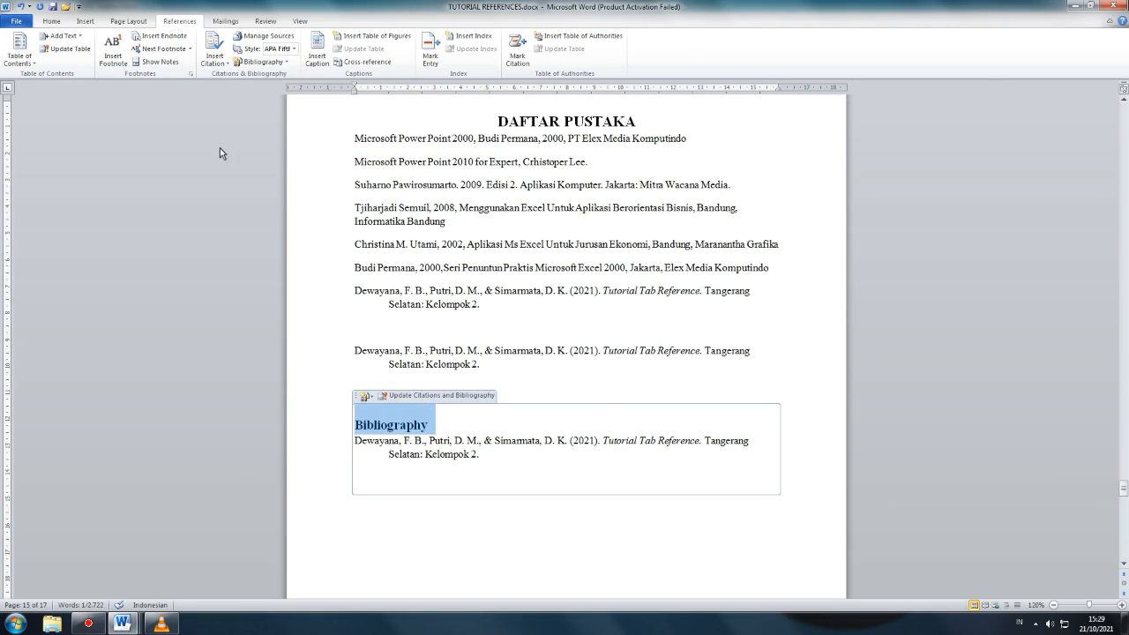
{"action": "key", "text": "ctrl+e"}
{"action": "type", "text": "DAFTRA"}
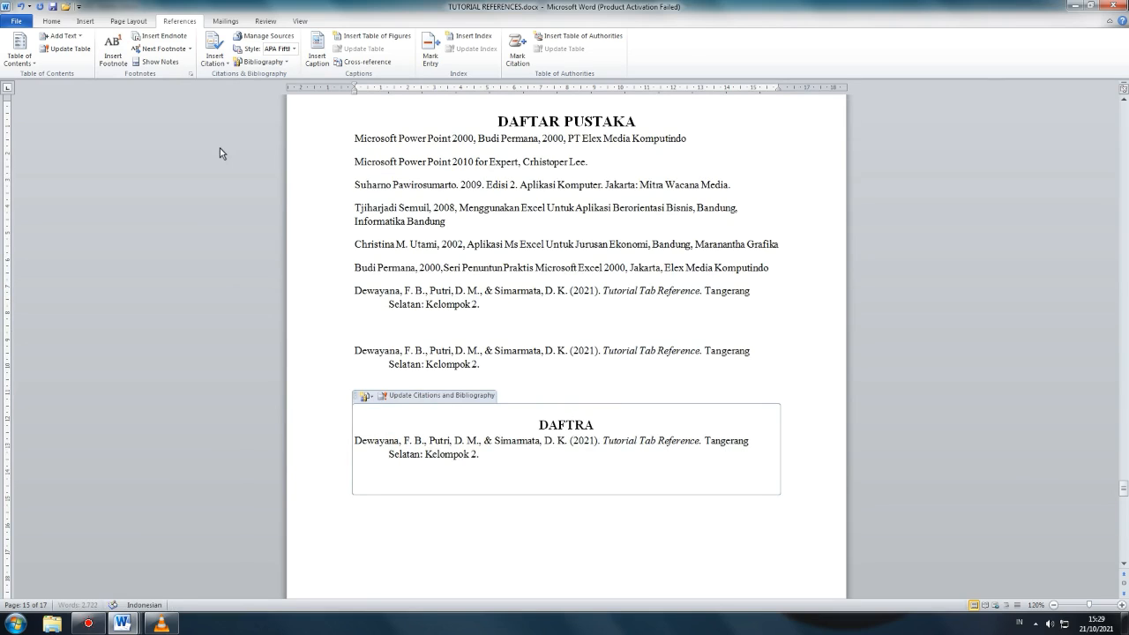
{"action": "key", "text": "BackSpace"}
{"action": "key", "text": "BackSpace"}
{"action": "type", "text": "AR PUSTAKA"}
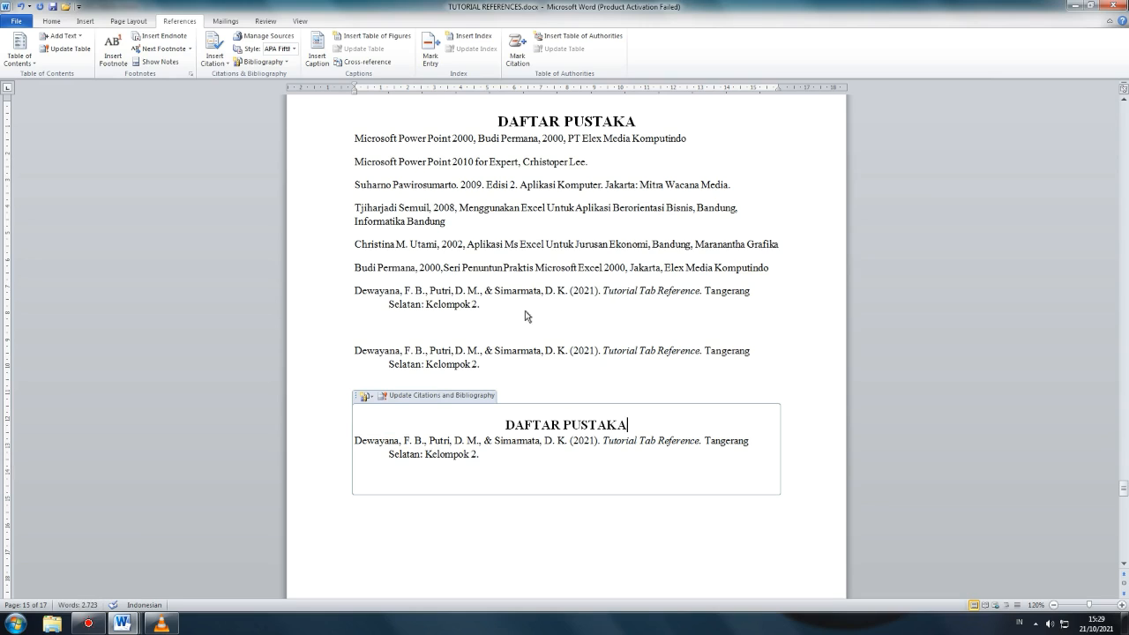
{"action": "left_click", "coordinate": [491, 474]}
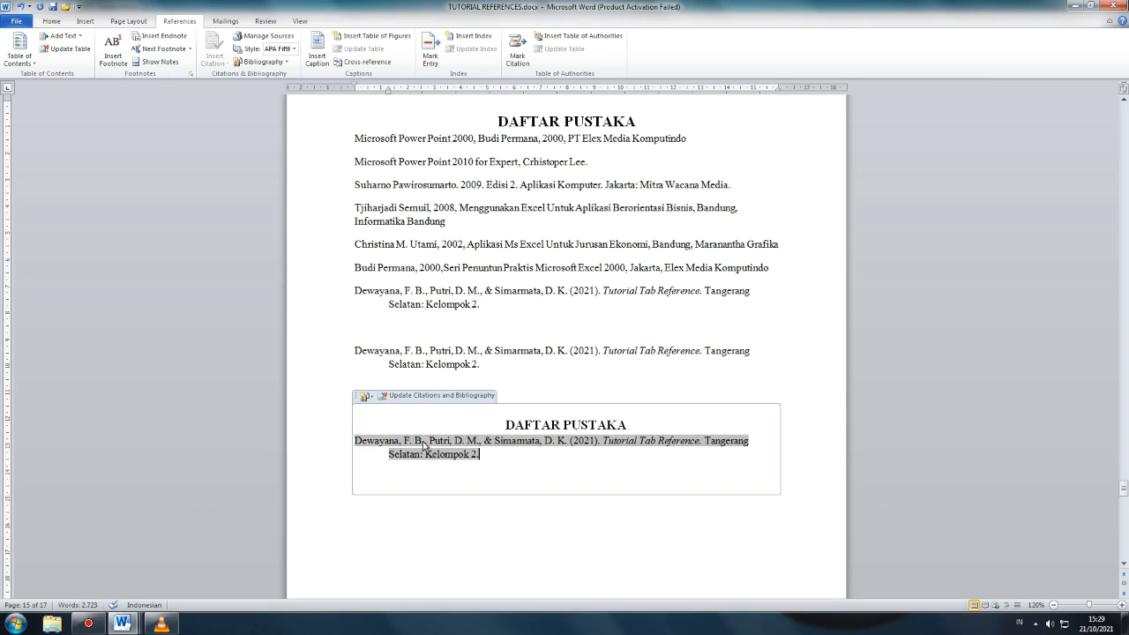
{"action": "left_click", "coordinate": [421, 396]}
{"action": "scroll", "coordinate": [596, 399], "scroll_direction": "up", "scroll_amount": 4}
Copy the Excel business-applications reference entry and place the cursor after 'dokumen garapan Anda.'.
{"action": "scroll", "coordinate": [596, 399], "scroll_direction": "down", "scroll_amount": 2}
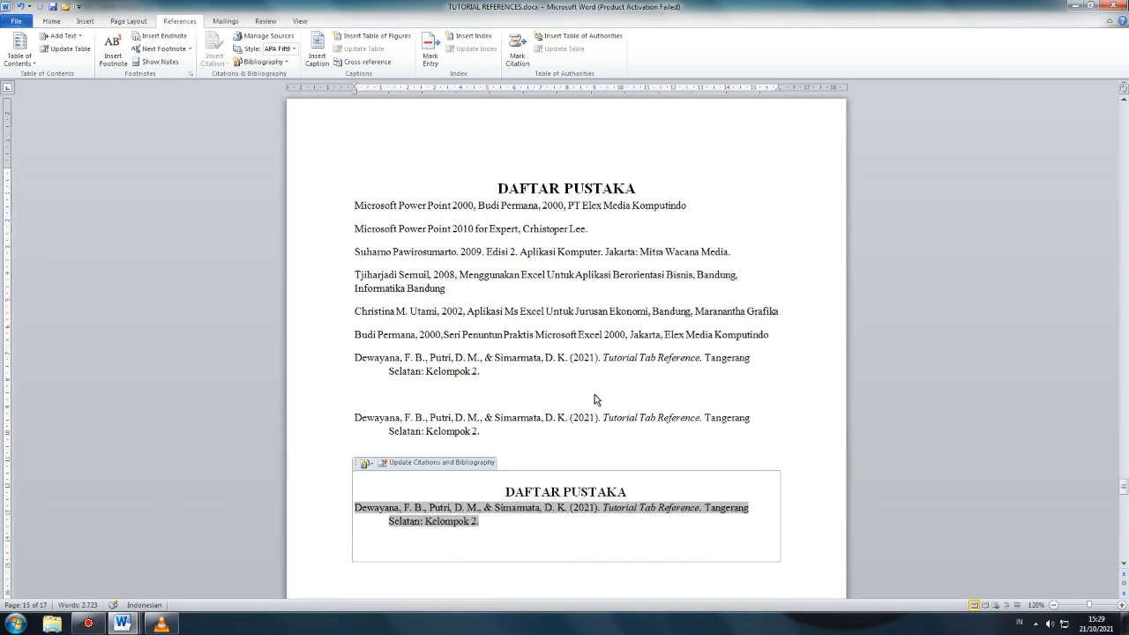
{"action": "scroll", "coordinate": [597, 399], "scroll_direction": "up", "scroll_amount": 1}
{"action": "left_click_drag", "start_coordinate": [354, 309], "coordinate": [460, 326]}
{"action": "right_click", "coordinate": [460, 325]}
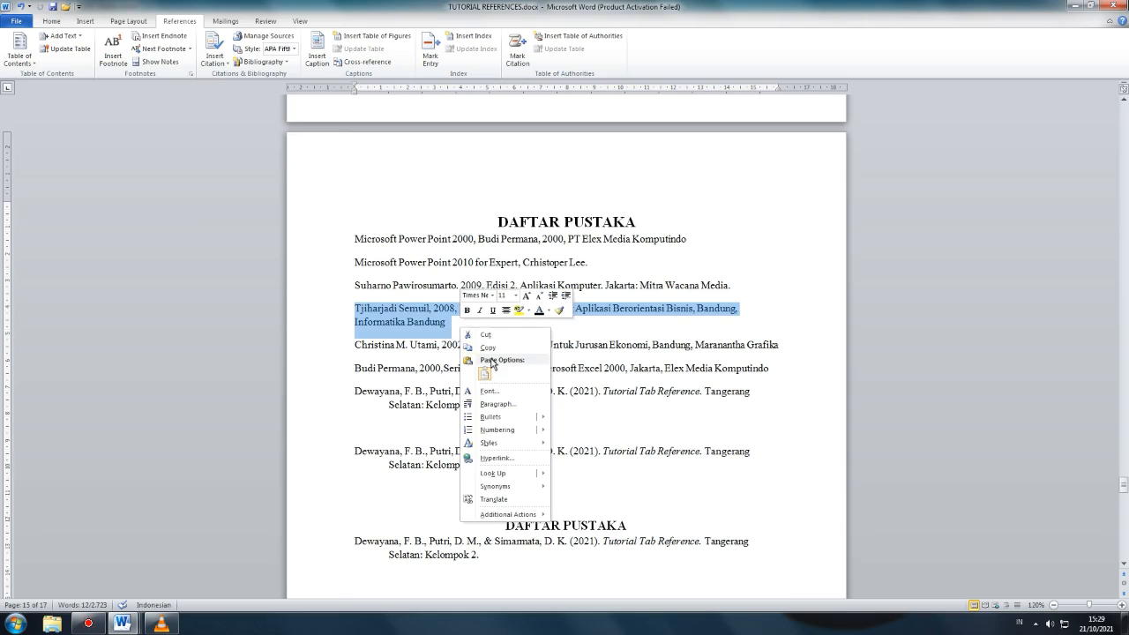
{"action": "left_click", "coordinate": [495, 350]}
{"action": "scroll", "coordinate": [613, 339], "scroll_direction": "up", "scroll_amount": 5}
{"action": "scroll", "coordinate": [615, 343], "scroll_direction": "up", "scroll_amount": 20}
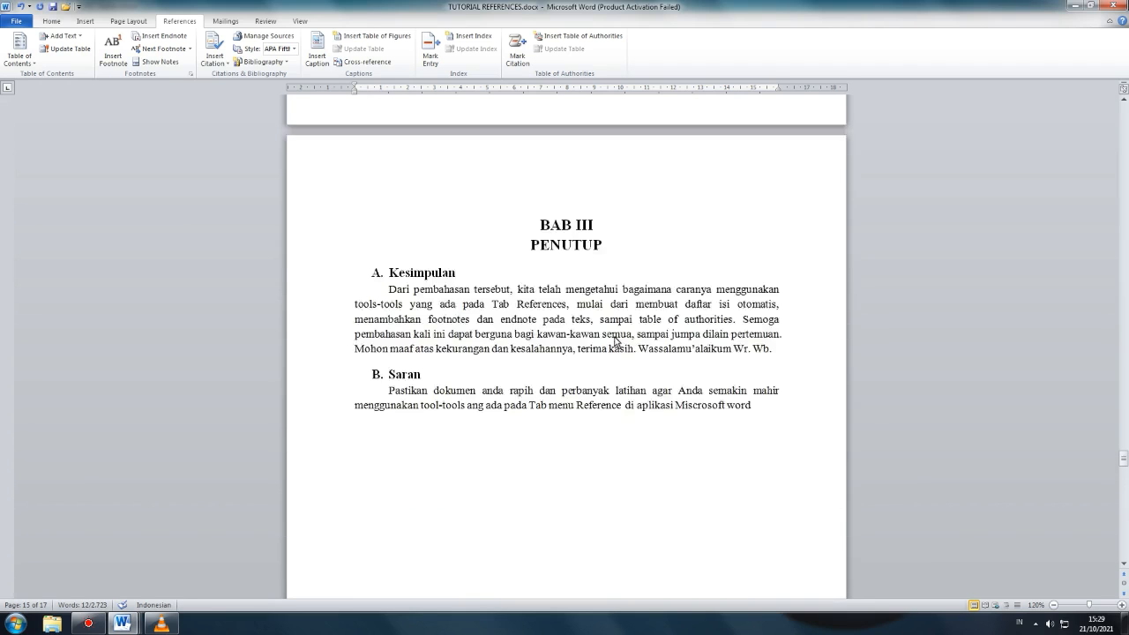
{"action": "scroll", "coordinate": [620, 340], "scroll_direction": "up", "scroll_amount": 5}
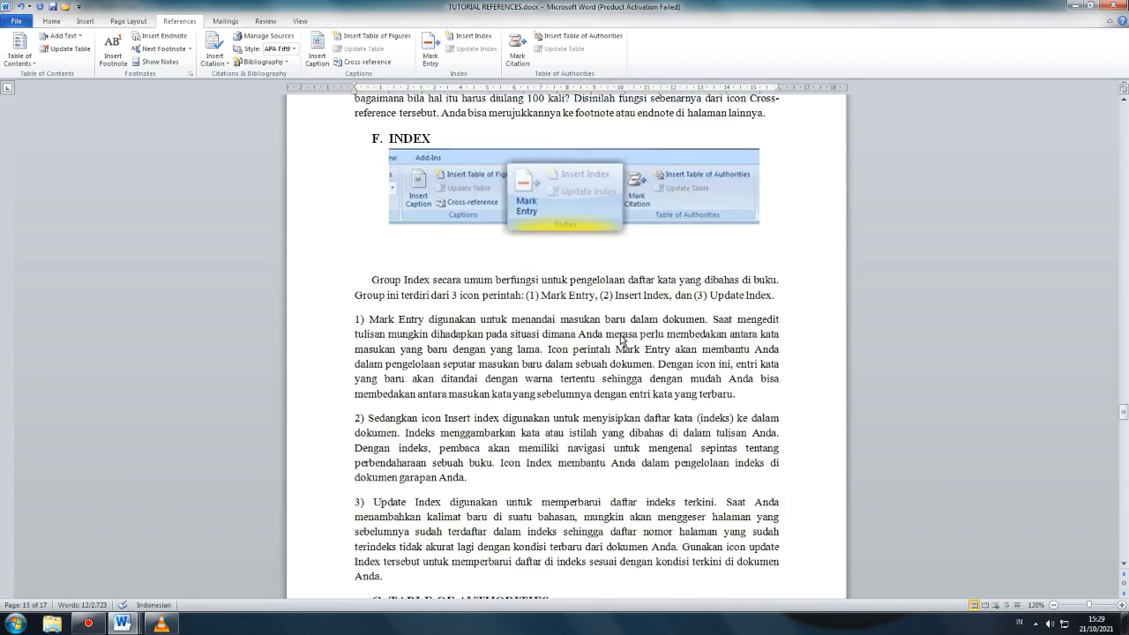
{"action": "scroll", "coordinate": [620, 340], "scroll_direction": "down", "scroll_amount": 2}
{"action": "left_click", "coordinate": [482, 380]}
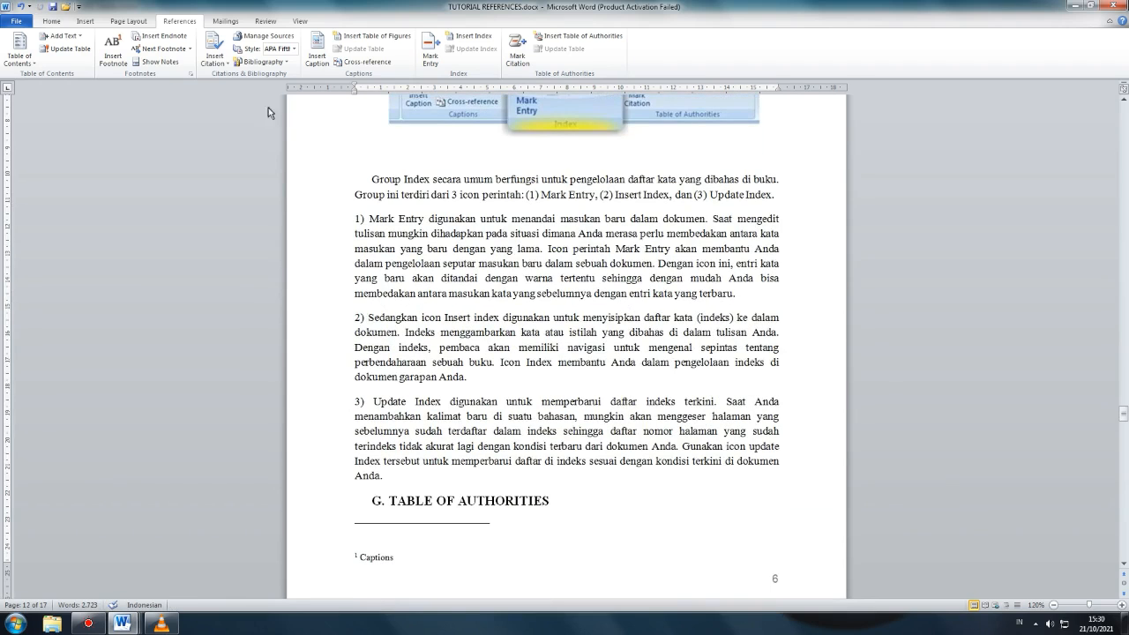
Create a new citation source with the copied reference pasted as its Title.
{"action": "left_click", "coordinate": [218, 56]}
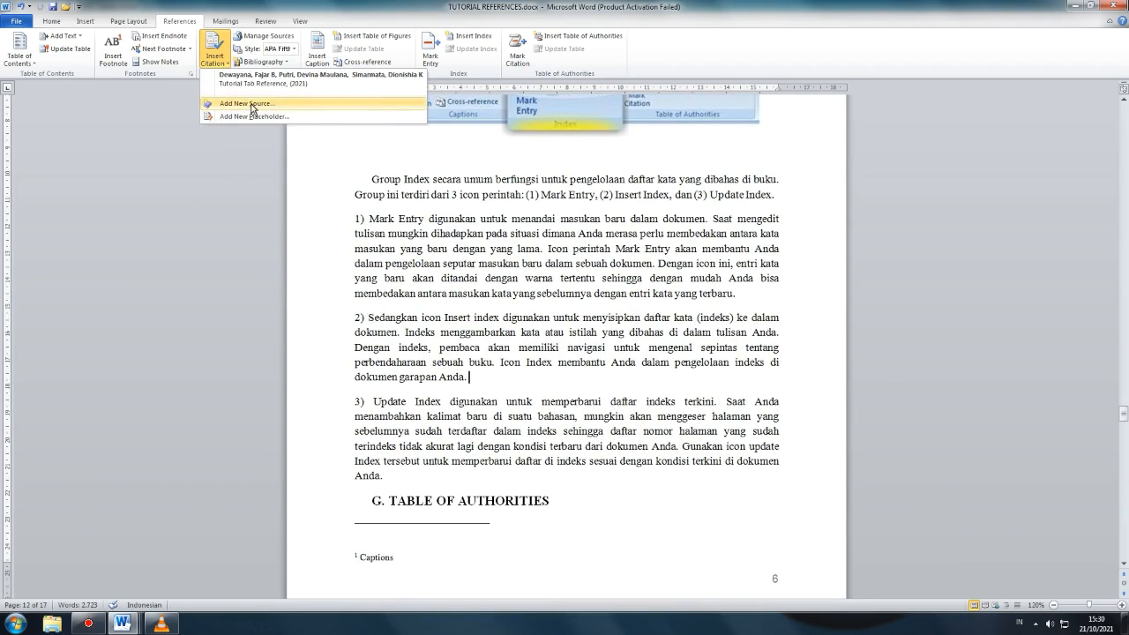
{"action": "left_click", "coordinate": [247, 103]}
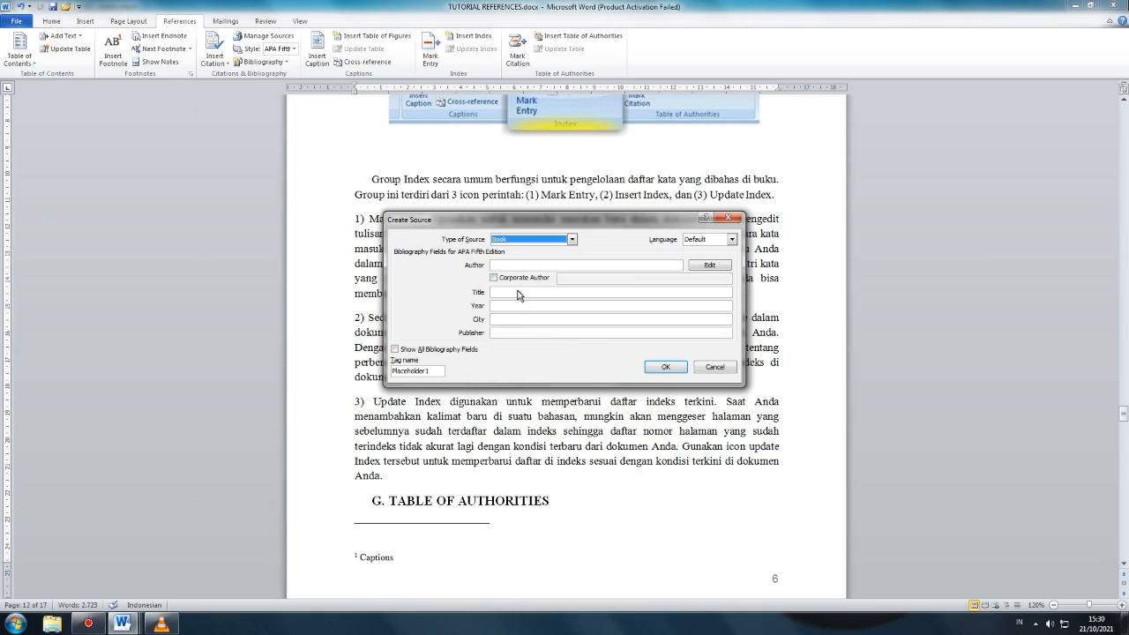
{"action": "right_click", "coordinate": [518, 293]}
{"action": "left_click", "coordinate": [535, 331]}
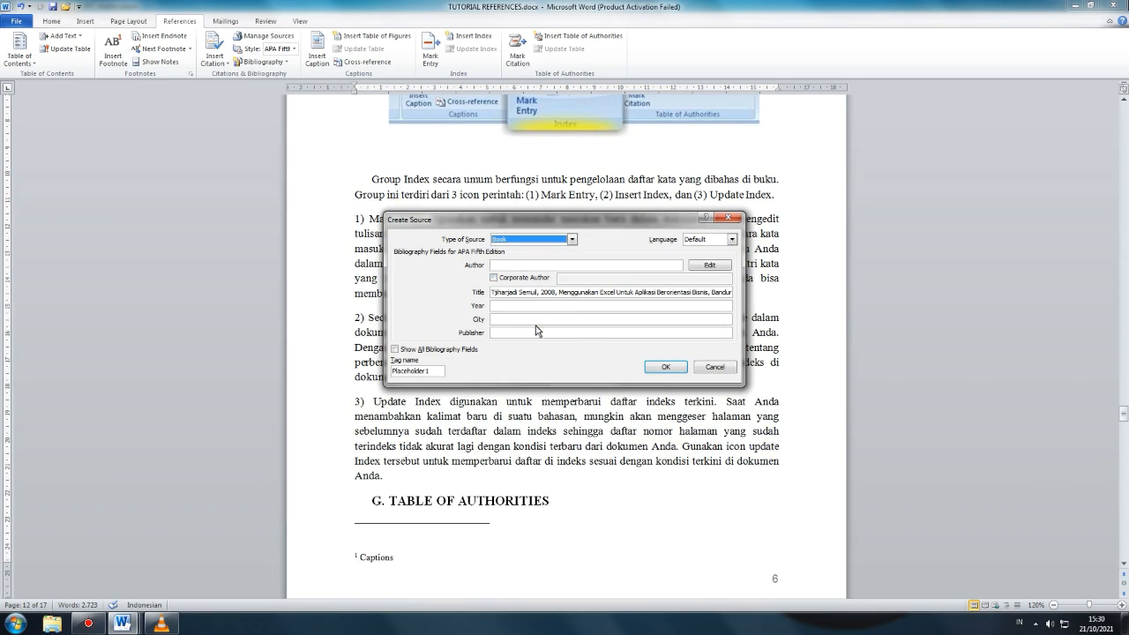
{"action": "left_click", "coordinate": [527, 265]}
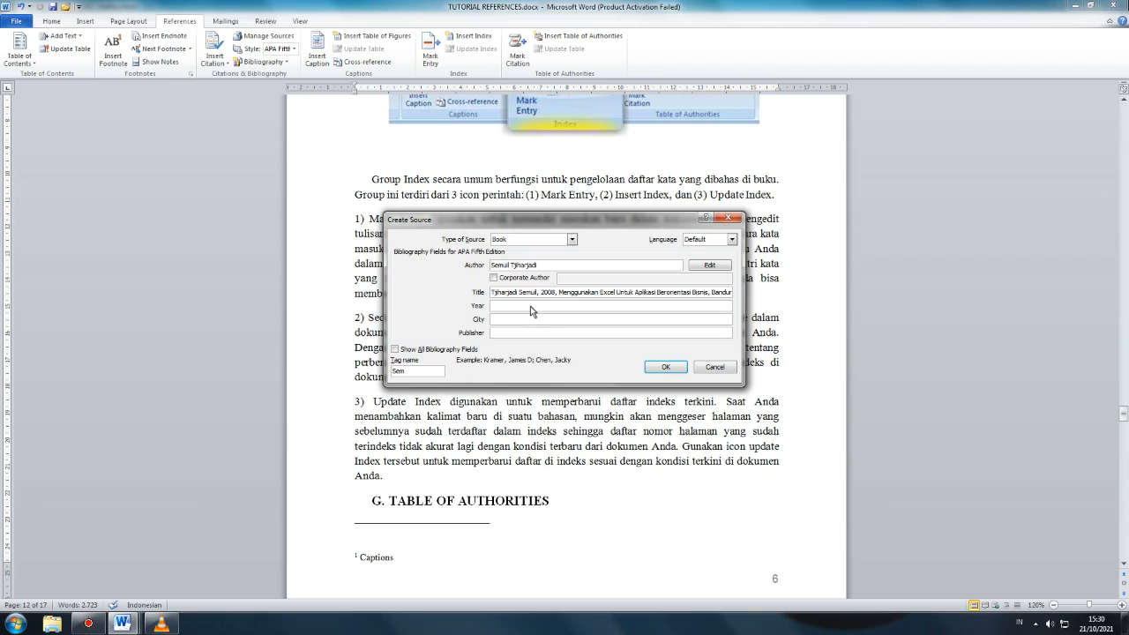
{"action": "left_click", "coordinate": [529, 306]}
{"action": "left_click", "coordinate": [558, 294]}
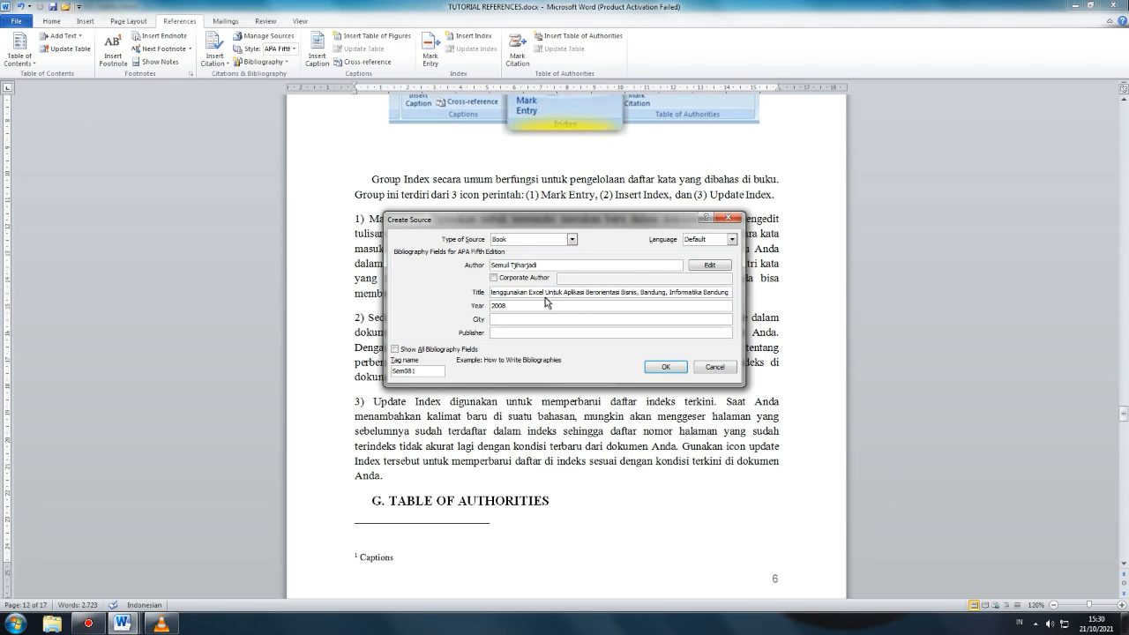
Trim the Title, add city Bandung and publisher Informatika Bandung, and save the source.
{"action": "key", "text": "Left"}
{"action": "key", "text": "Left"}
{"action": "key", "text": "Left"}
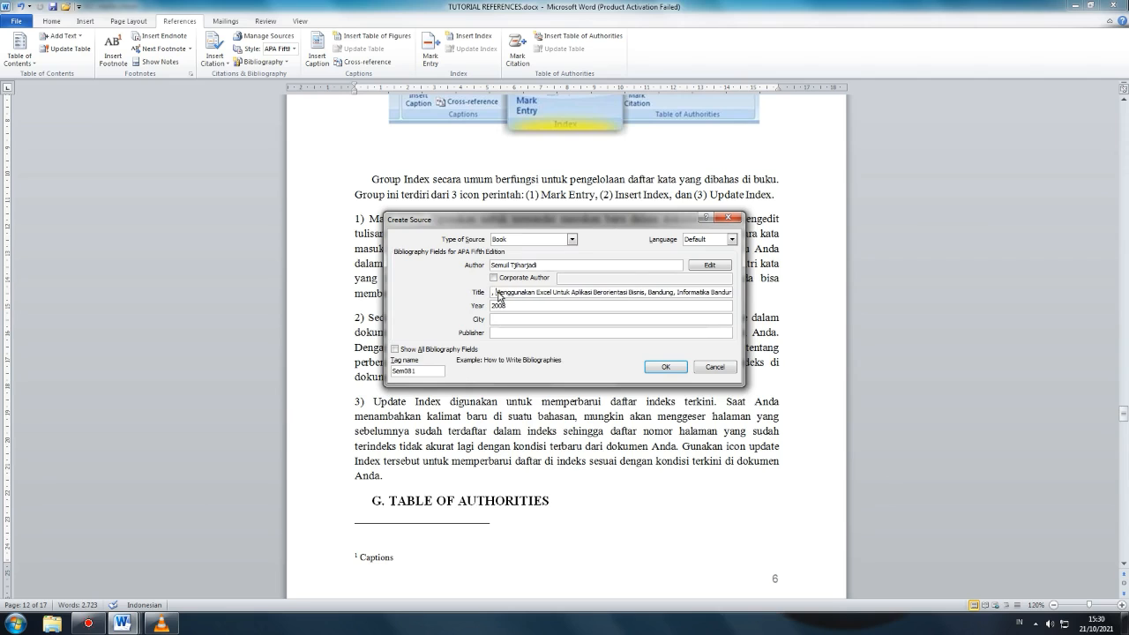
{"action": "key", "text": "Delete"}
{"action": "key", "text": "Delete"}
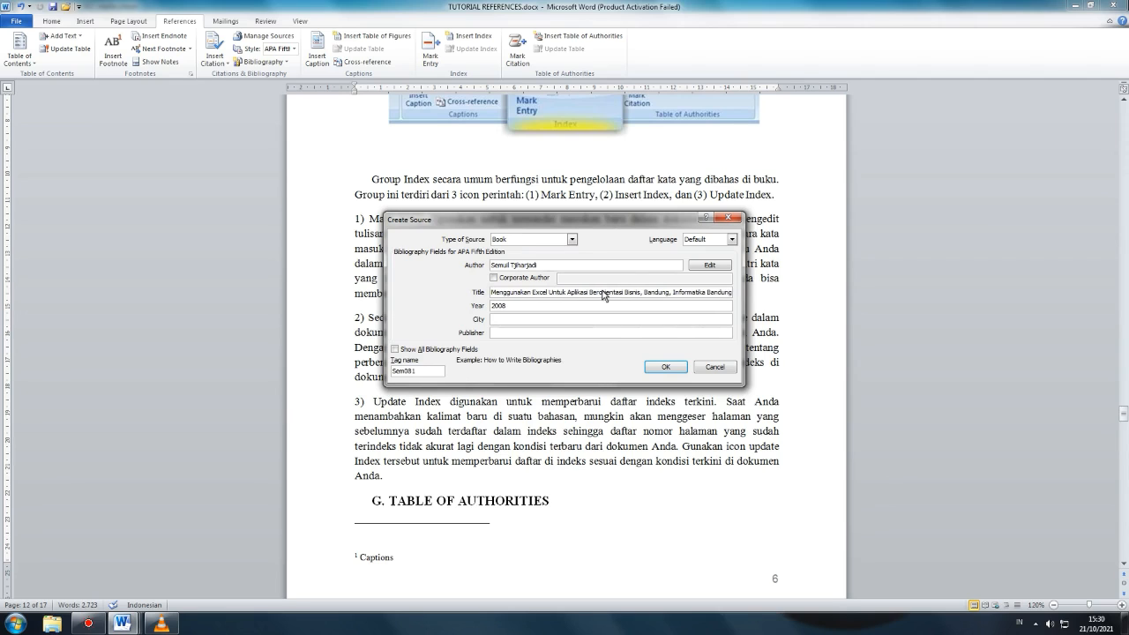
{"action": "left_click_drag", "start_coordinate": [729, 294], "coordinate": [644, 298]}
{"action": "key", "text": "Delete"}
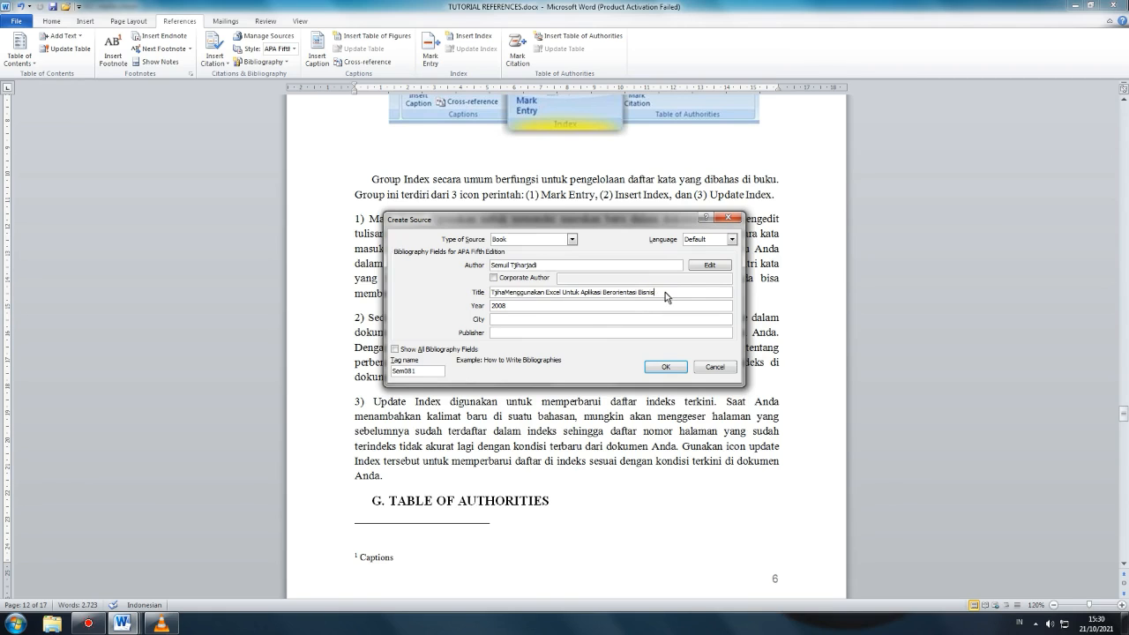
{"action": "left_click", "coordinate": [583, 321]}
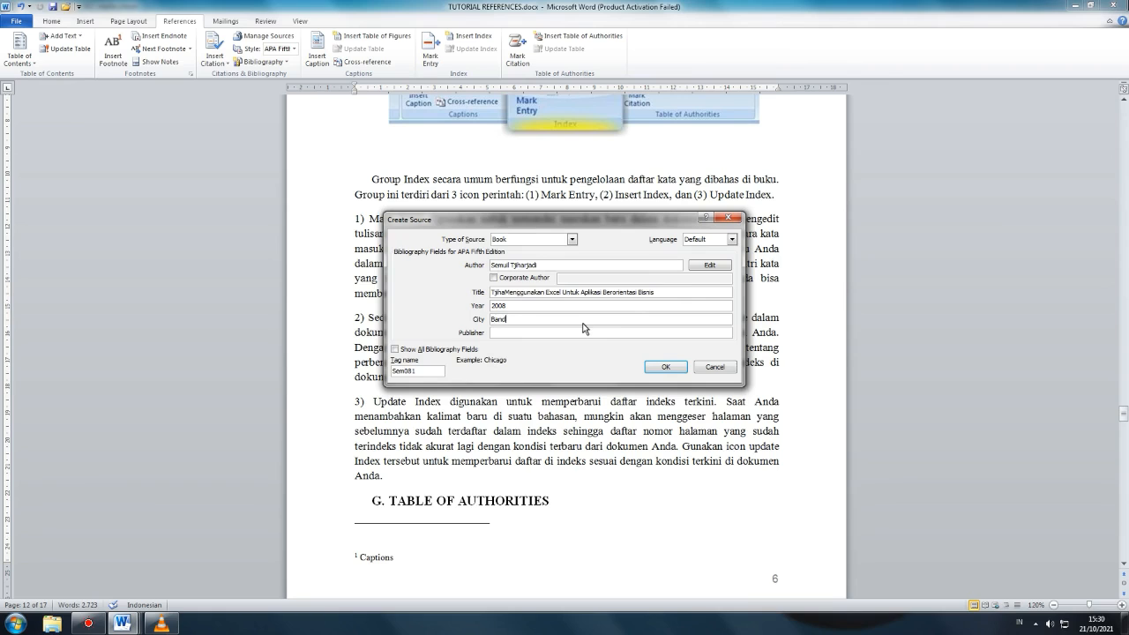
{"action": "left_click", "coordinate": [545, 334]}
{"action": "type", "text": "Informatika Bandung"}
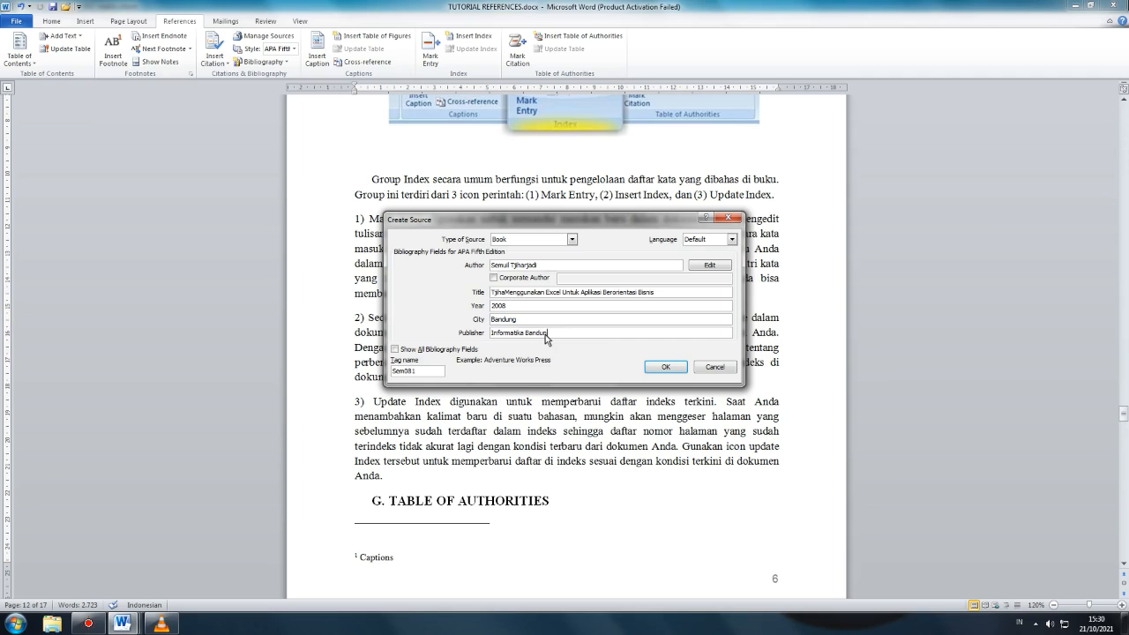
{"action": "left_click", "coordinate": [660, 368]}
Update the DAFTAR PUSTAKA bibliography so it includes the 2008 Informatika Bandung book.
{"action": "scroll", "coordinate": [1057, 356], "scroll_direction": "down", "scroll_amount": 15}
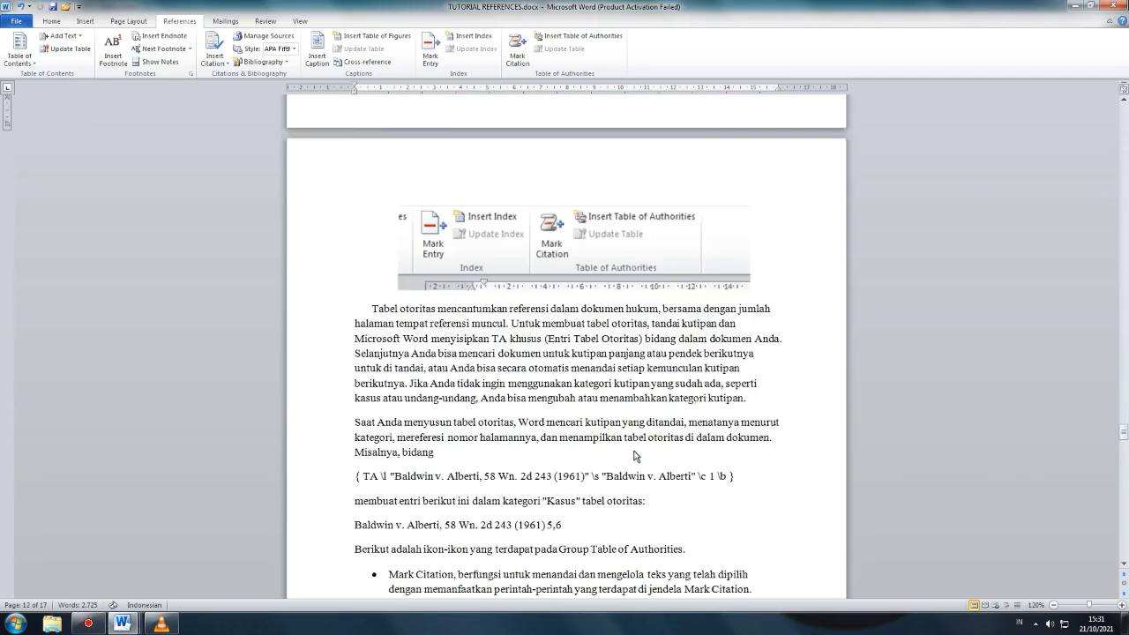
{"action": "scroll", "coordinate": [732, 396], "scroll_direction": "down", "scroll_amount": 20}
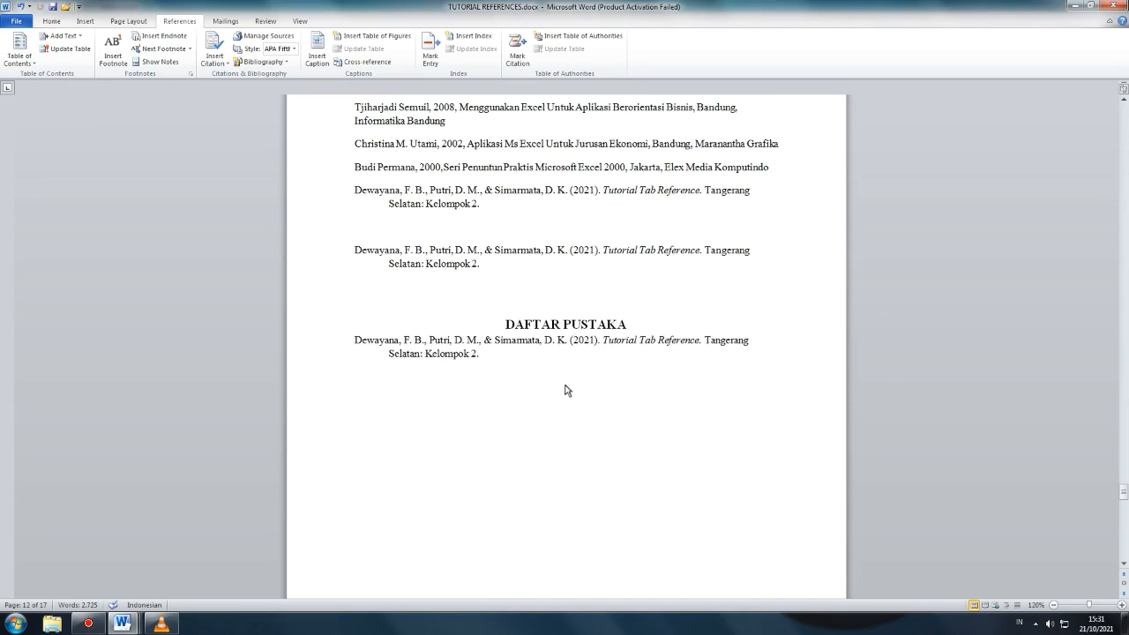
{"action": "left_click", "coordinate": [544, 340]}
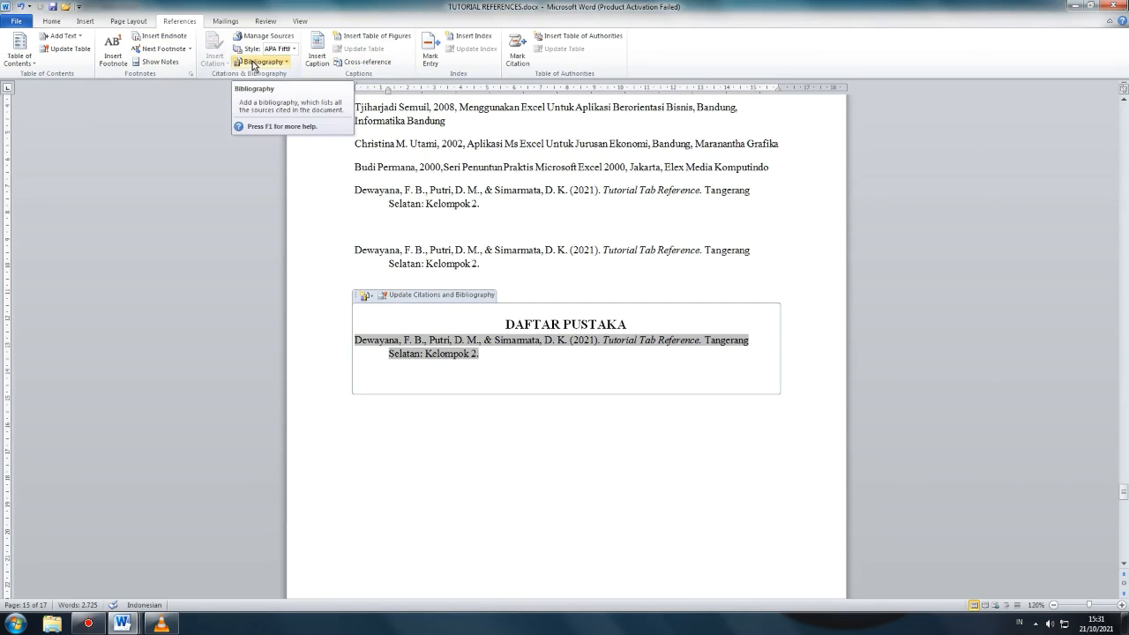
{"action": "left_click", "coordinate": [395, 298]}
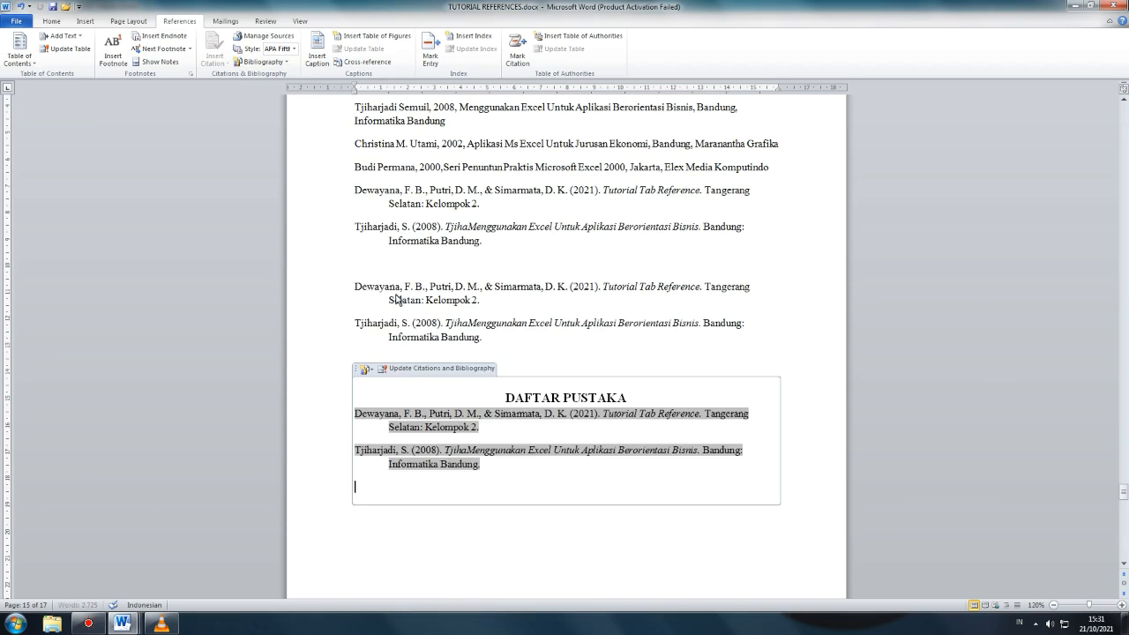
{"action": "left_click", "coordinate": [558, 517]}
{"action": "scroll", "coordinate": [558, 517], "scroll_direction": "up", "scroll_amount": 15}
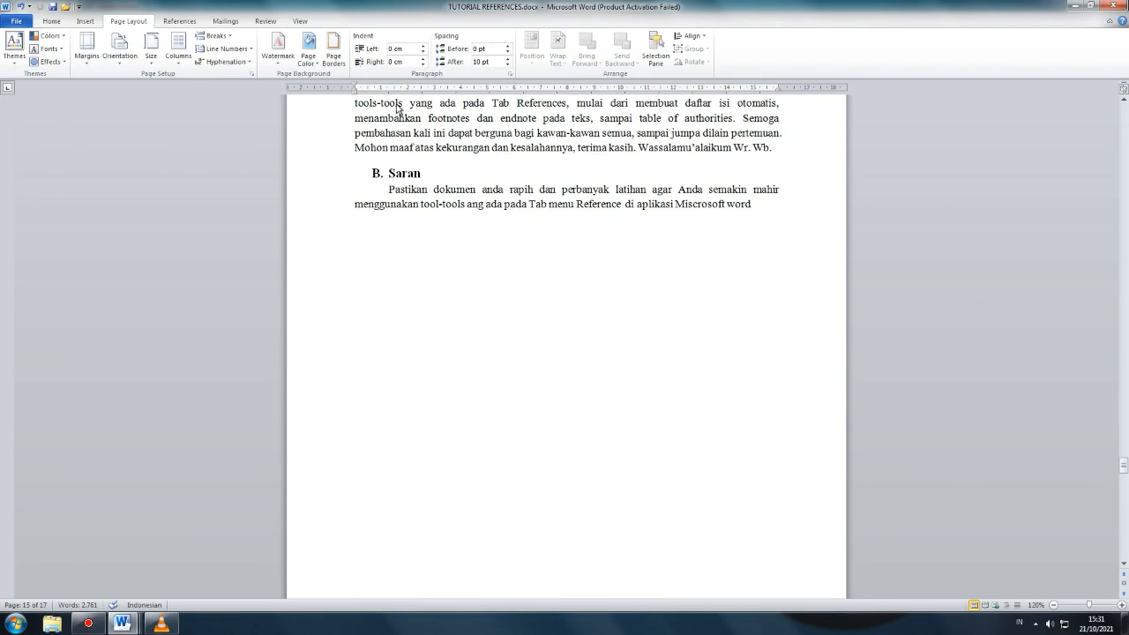
{"action": "left_click", "coordinate": [180, 21]}
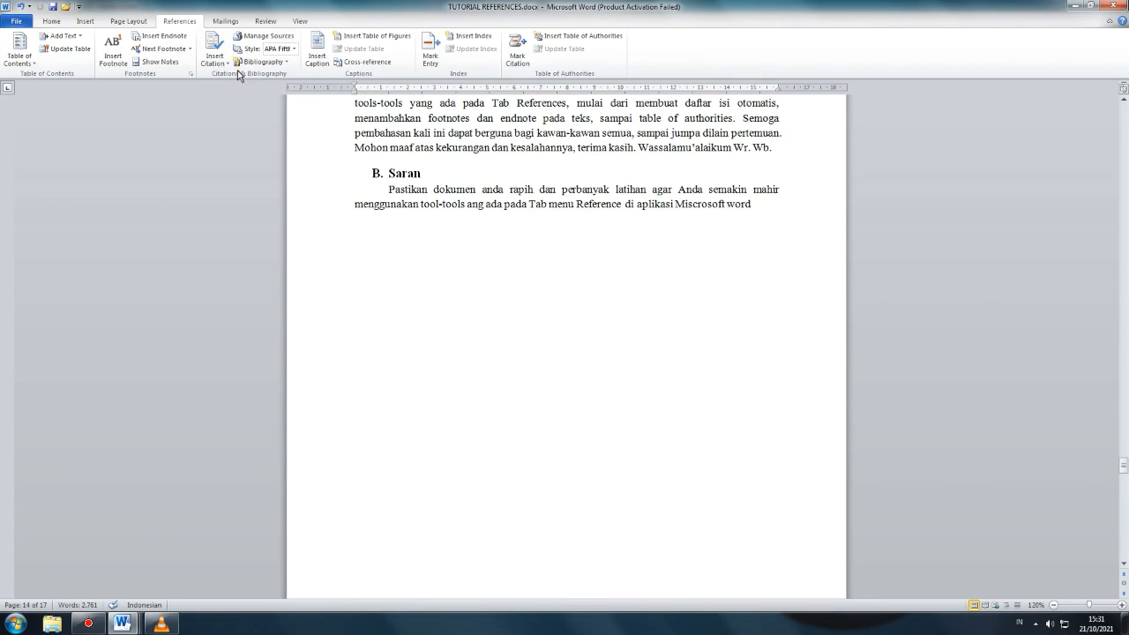
Select the Captions group screenshot in section E.
{"action": "scroll", "coordinate": [696, 277], "scroll_direction": "up", "scroll_amount": 15}
{"action": "scroll", "coordinate": [474, 220], "scroll_direction": "up", "scroll_amount": 20}
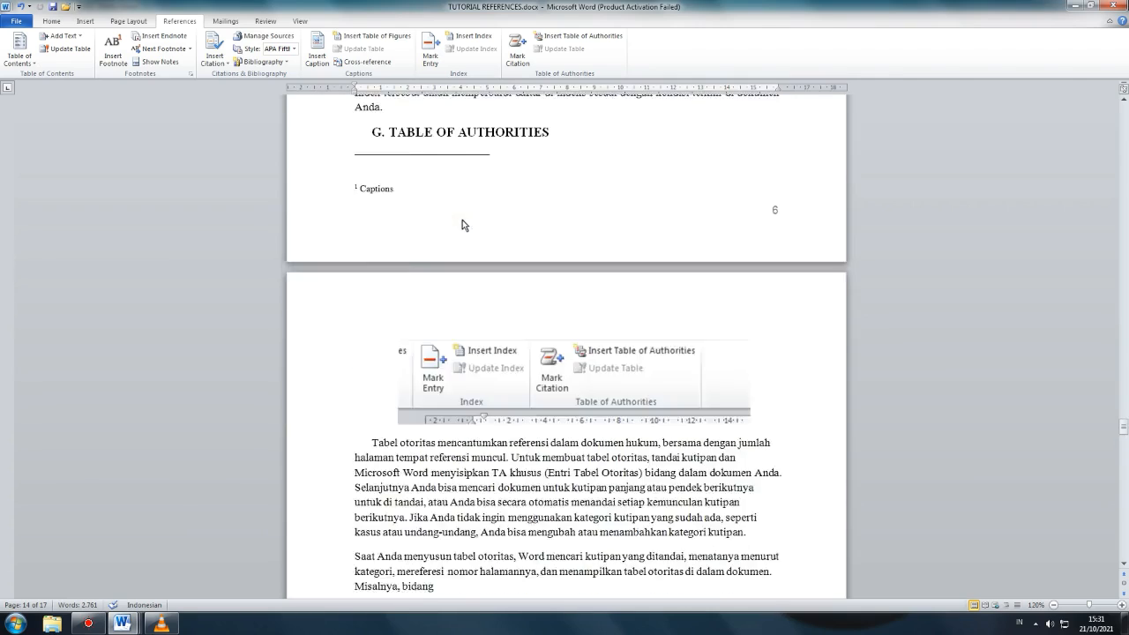
{"action": "scroll", "coordinate": [474, 219], "scroll_direction": "down", "scroll_amount": 4}
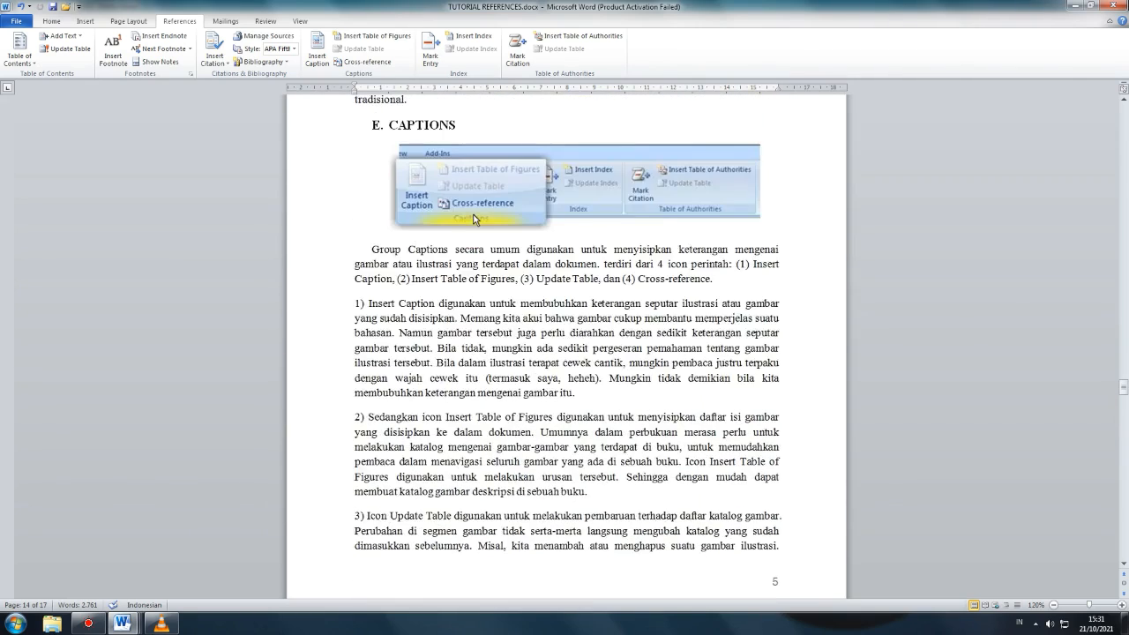
{"action": "scroll", "coordinate": [485, 249], "scroll_direction": "up", "scroll_amount": 1}
{"action": "left_click", "coordinate": [594, 209]}
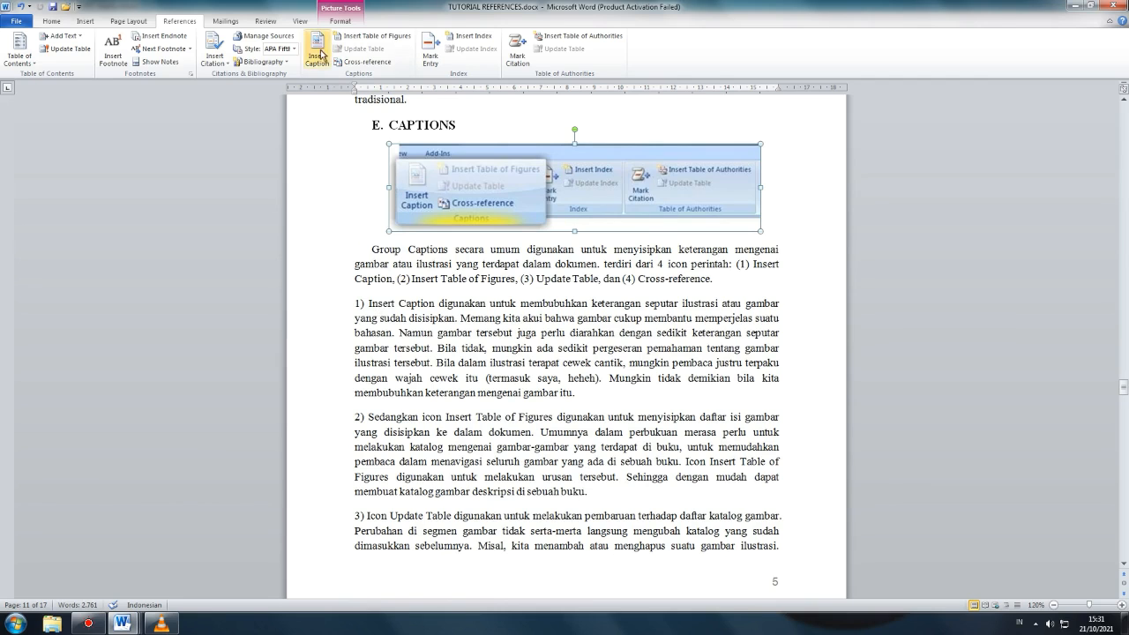
{"action": "left_click", "coordinate": [340, 21]}
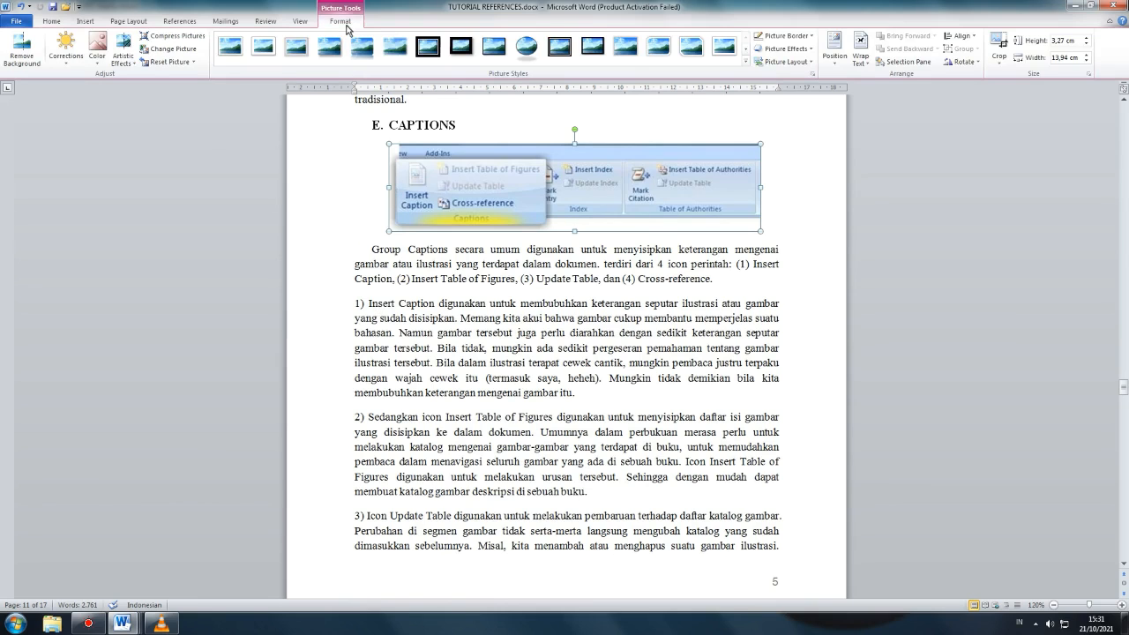
{"action": "left_click", "coordinate": [179, 25]}
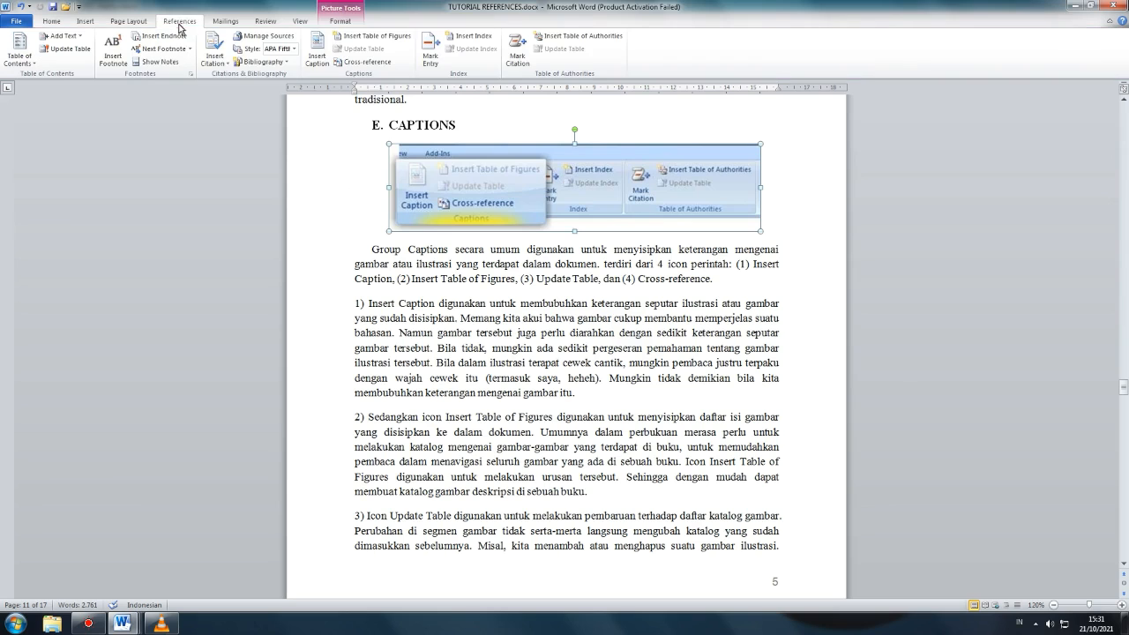
Create the caption label Gambar and enter the caption text 'Tampilan Grup Menu Captions'.
{"action": "left_click", "coordinate": [318, 51]}
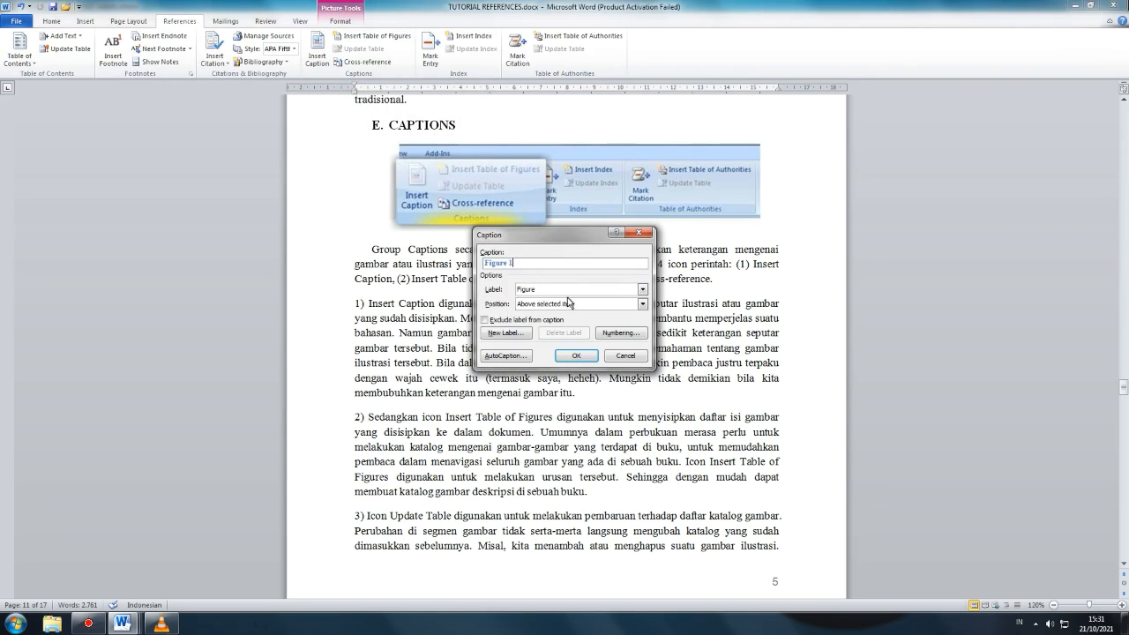
{"action": "left_click", "coordinate": [643, 289]}
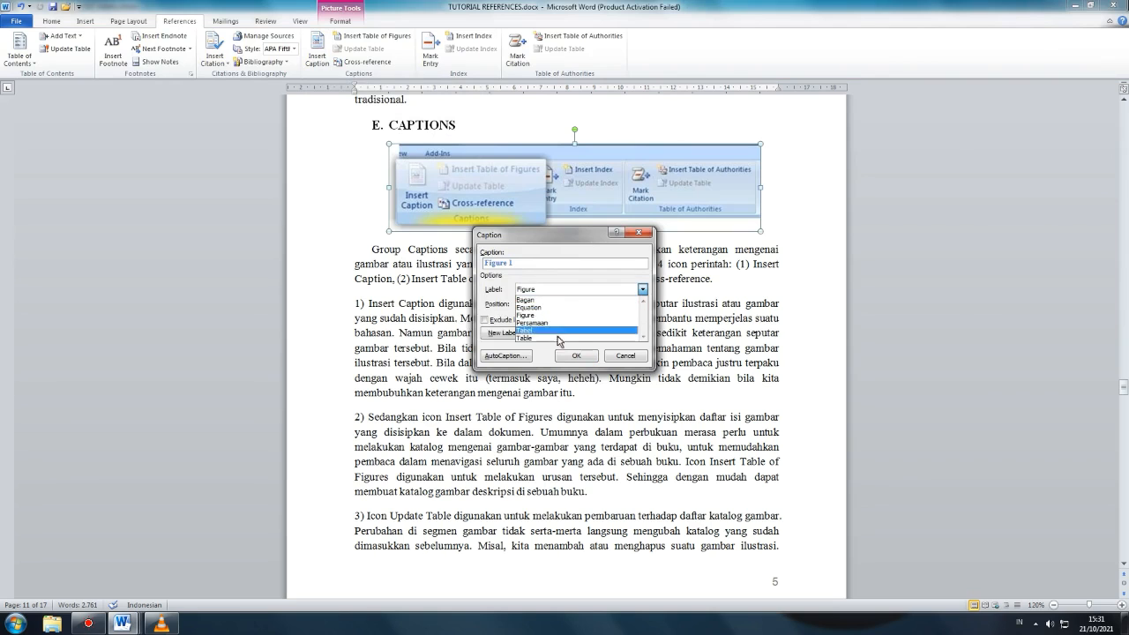
{"action": "left_click", "coordinate": [548, 361]}
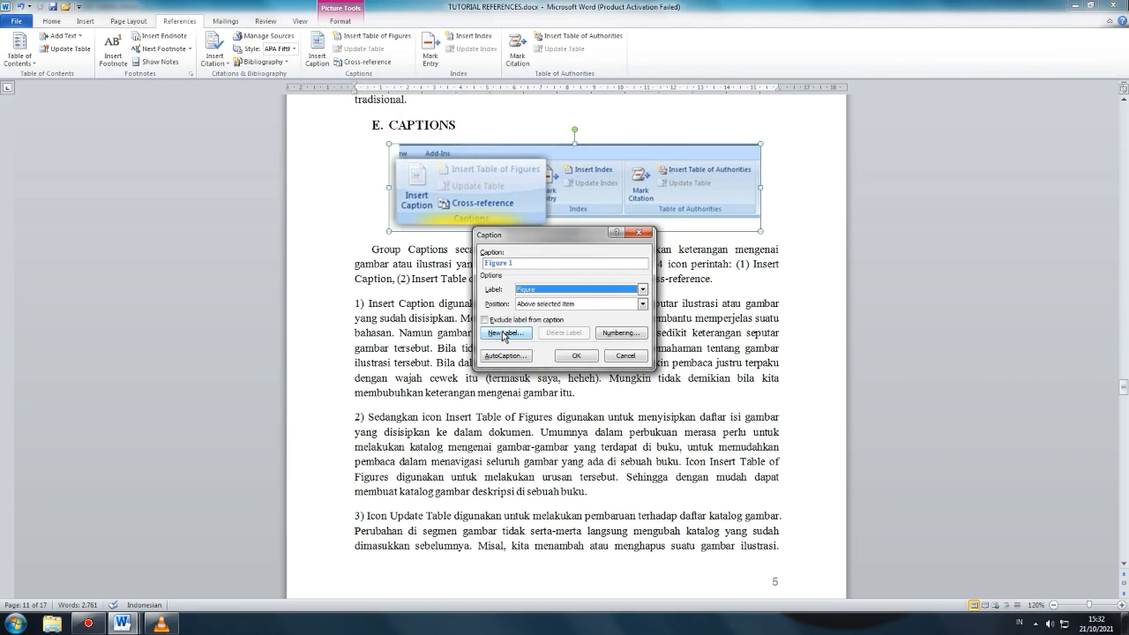
{"action": "left_click", "coordinate": [505, 334]}
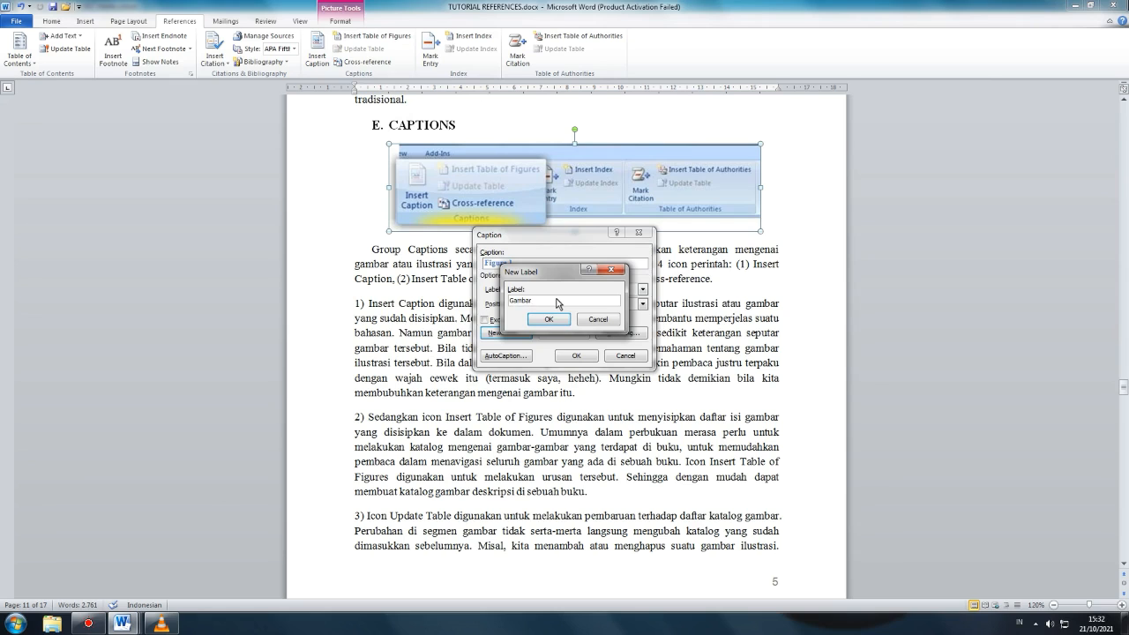
{"action": "type", "text": "Gambar"}
{"action": "left_click", "coordinate": [548, 319]}
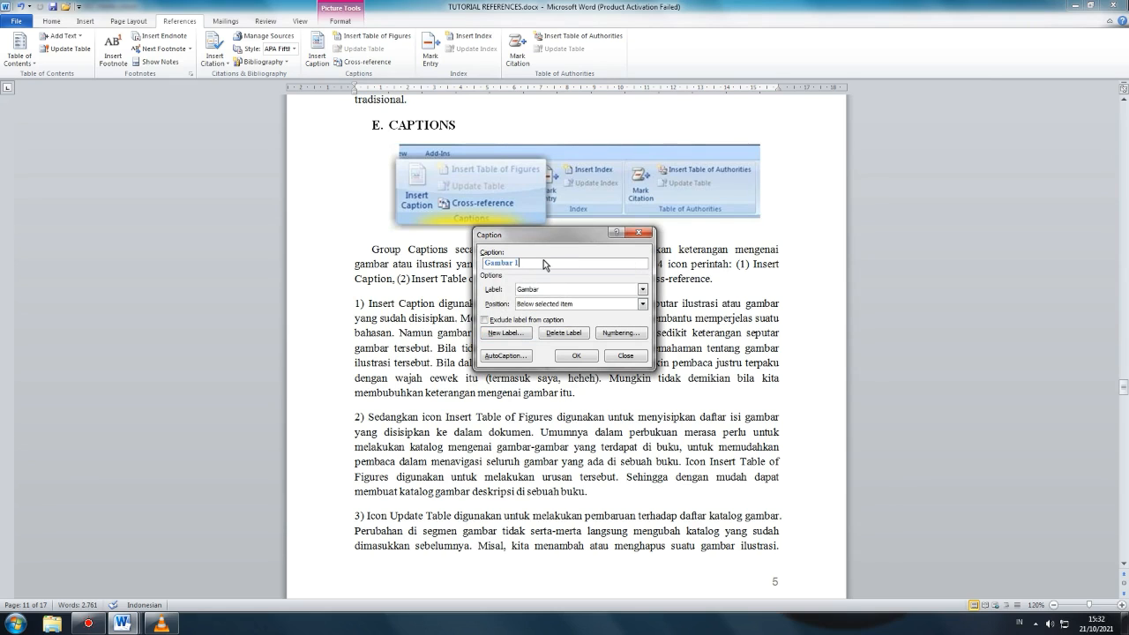
{"action": "type", "text": "Tampilan Grup Menu Captions"}
Position the caption below the picture, keep 1, 2, 3 numbering, and insert it.
{"action": "left_click", "coordinate": [641, 303]}
{"action": "left_click", "coordinate": [602, 315]}
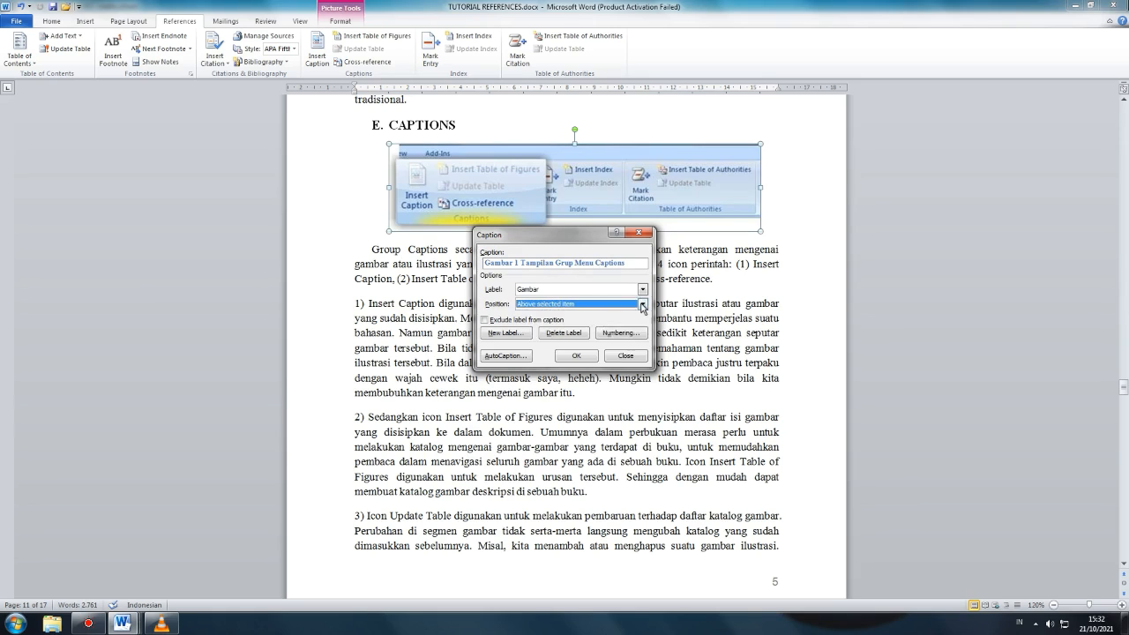
{"action": "left_click", "coordinate": [641, 305]}
{"action": "left_click", "coordinate": [609, 323]}
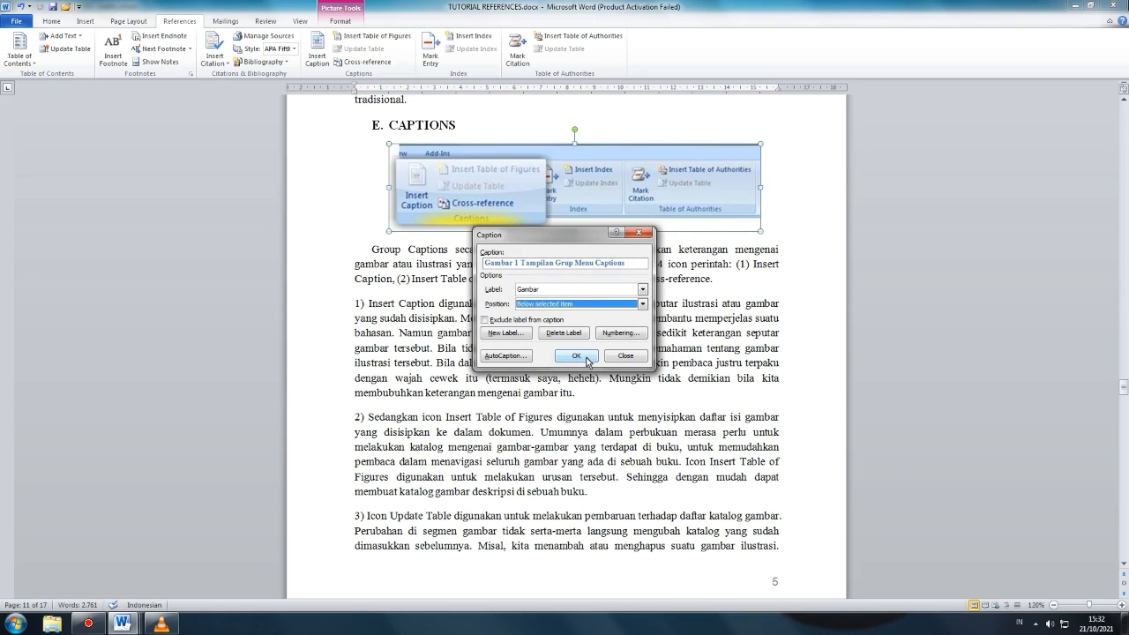
{"action": "left_click", "coordinate": [645, 333]}
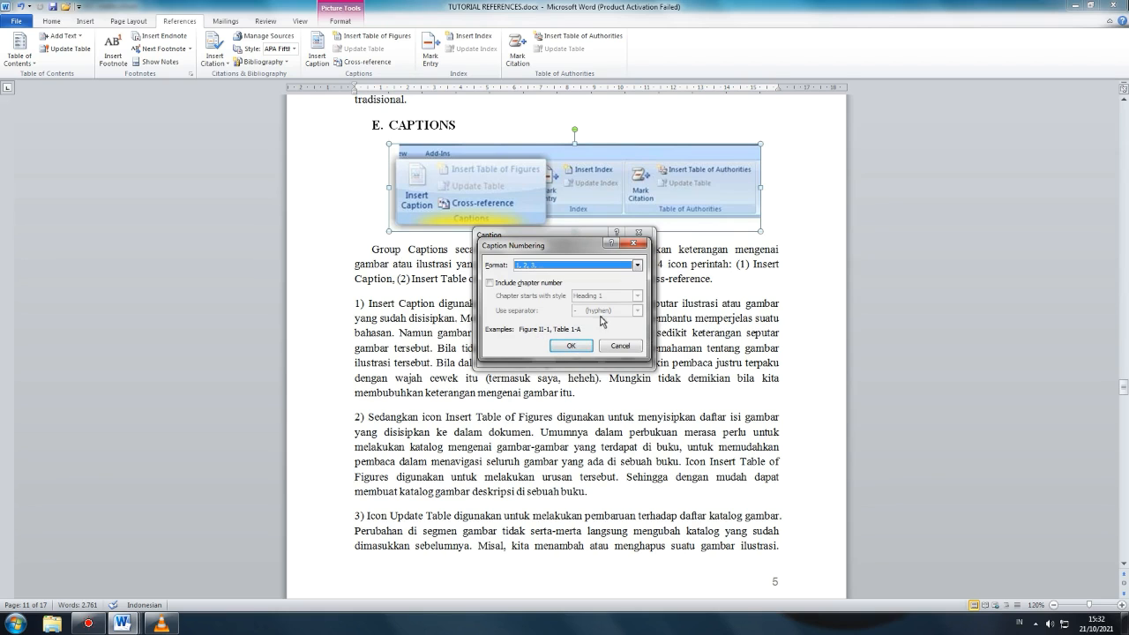
{"action": "left_click", "coordinate": [637, 264]}
{"action": "left_click", "coordinate": [537, 342]}
{"action": "left_click", "coordinate": [569, 345]}
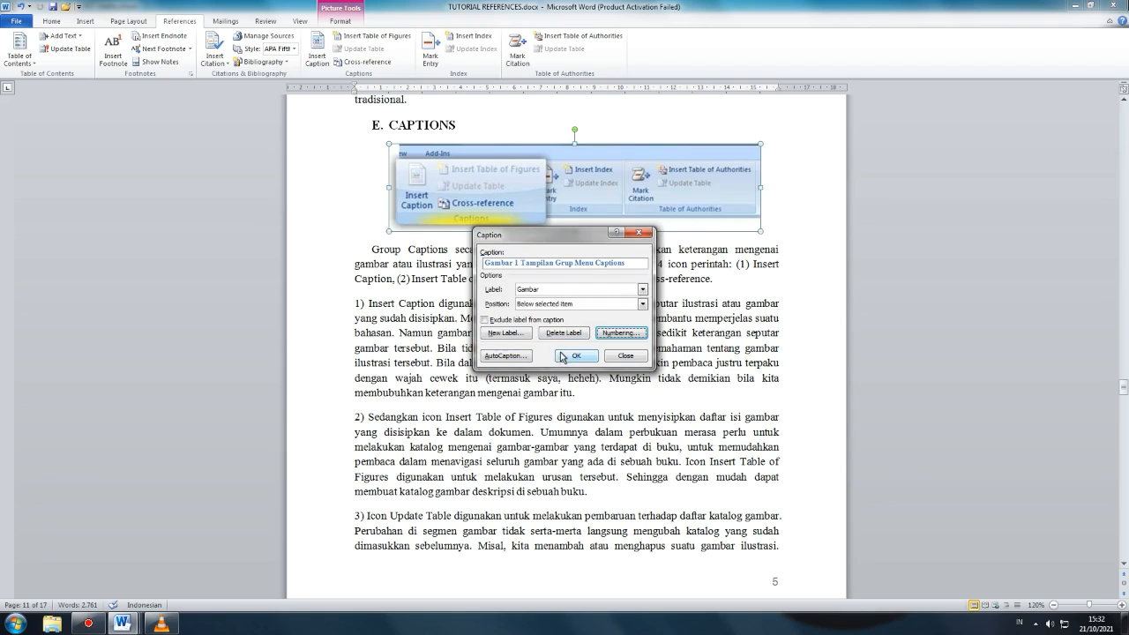
{"action": "left_click", "coordinate": [562, 356]}
{"action": "scroll", "coordinate": [633, 251], "scroll_direction": "up", "scroll_amount": 2}
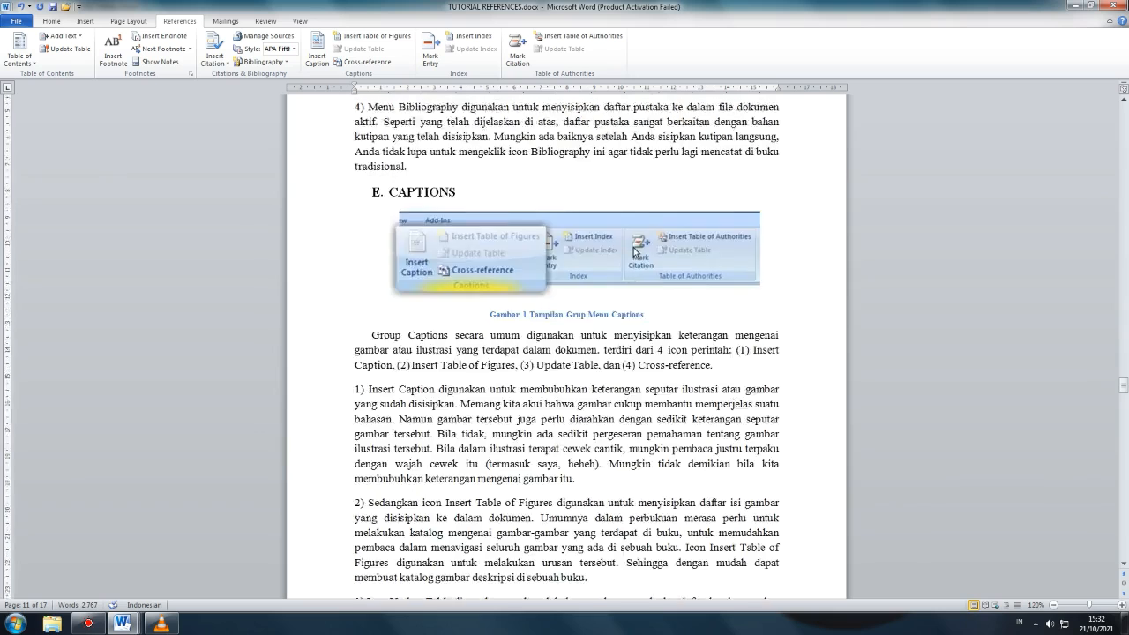
{"action": "scroll", "coordinate": [634, 252], "scroll_direction": "up", "scroll_amount": 1}
{"action": "scroll", "coordinate": [529, 282], "scroll_direction": "down", "scroll_amount": 7}
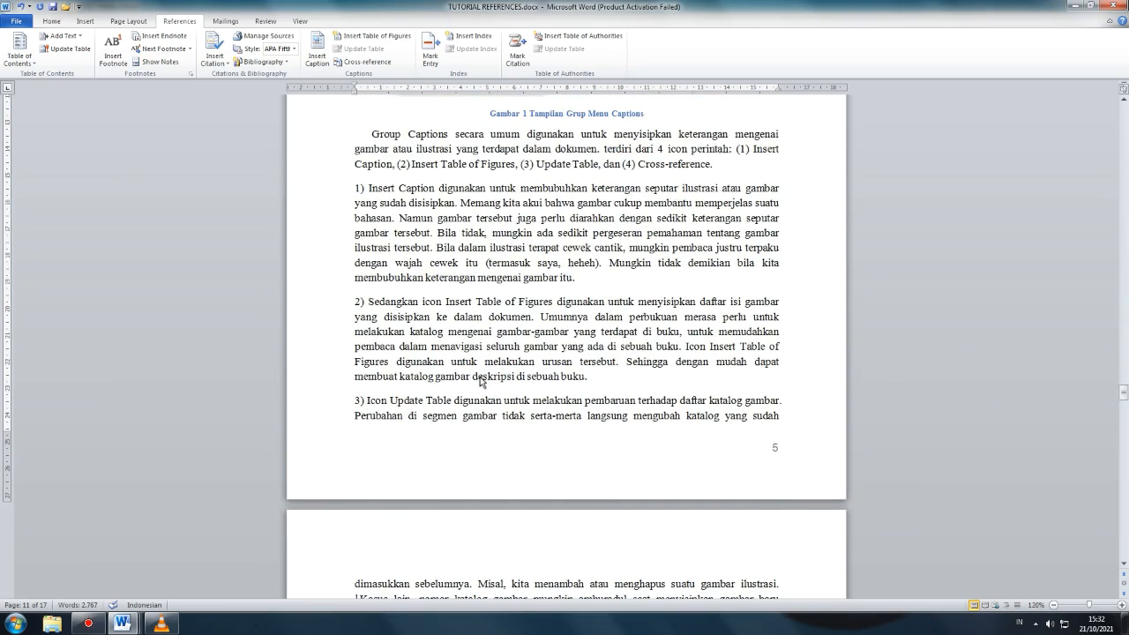
{"action": "scroll", "coordinate": [676, 426], "scroll_direction": "down", "scroll_amount": 7}
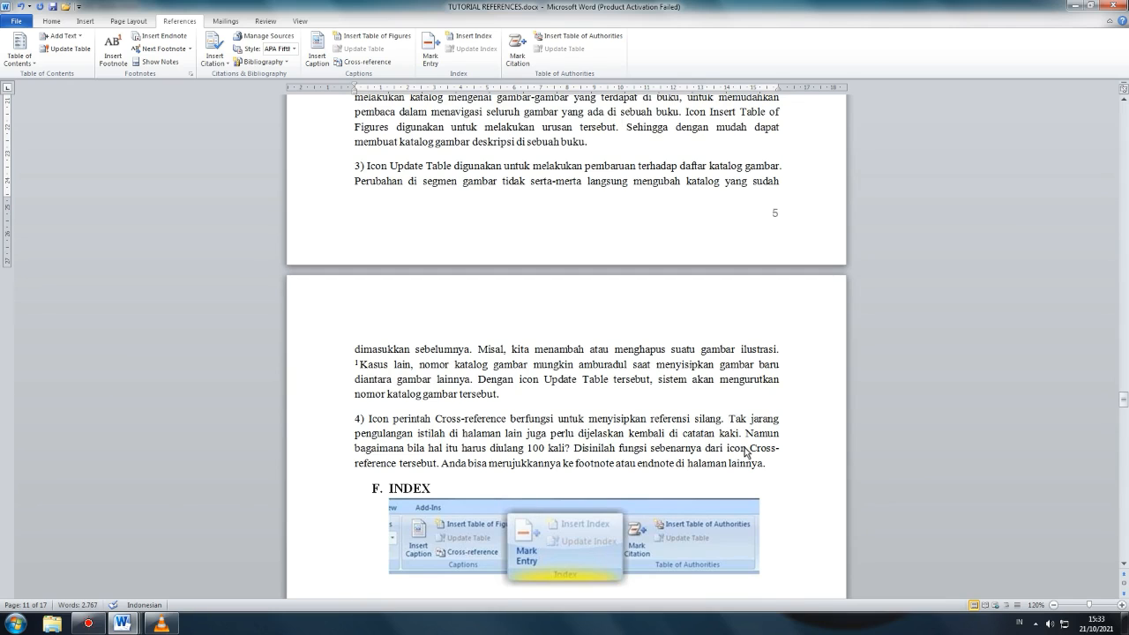
{"action": "scroll", "coordinate": [745, 452], "scroll_direction": "down", "scroll_amount": 2}
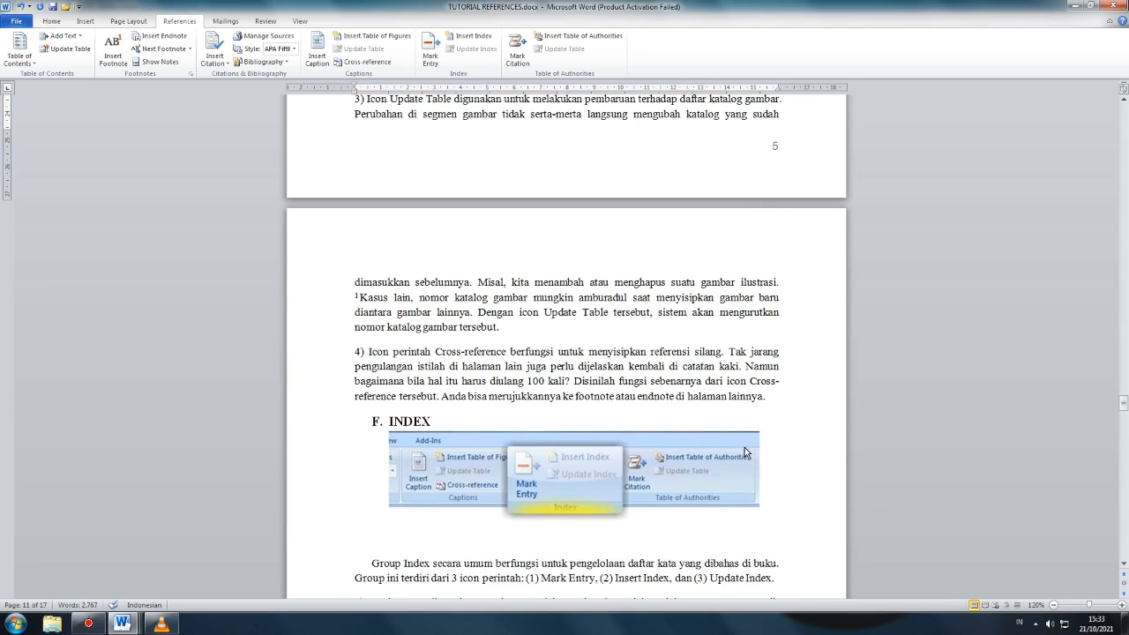
Select the word 'footnote' and try a cross-reference, then cancel it.
{"action": "double_click", "coordinate": [593, 396]}
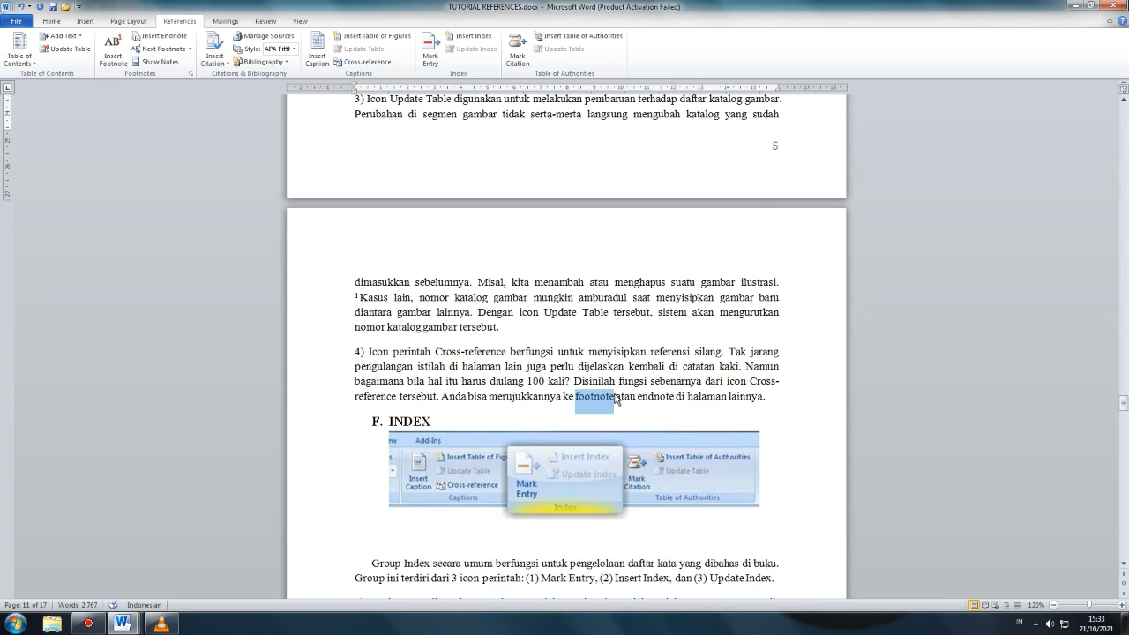
{"action": "left_click", "coordinate": [368, 62]}
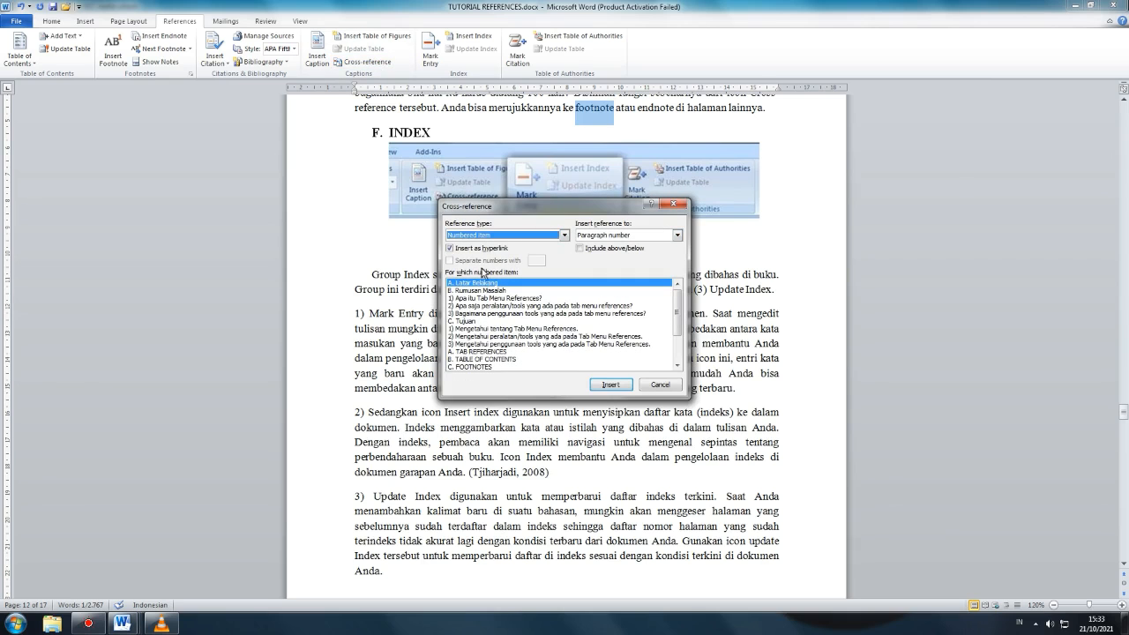
{"action": "left_click", "coordinate": [670, 384]}
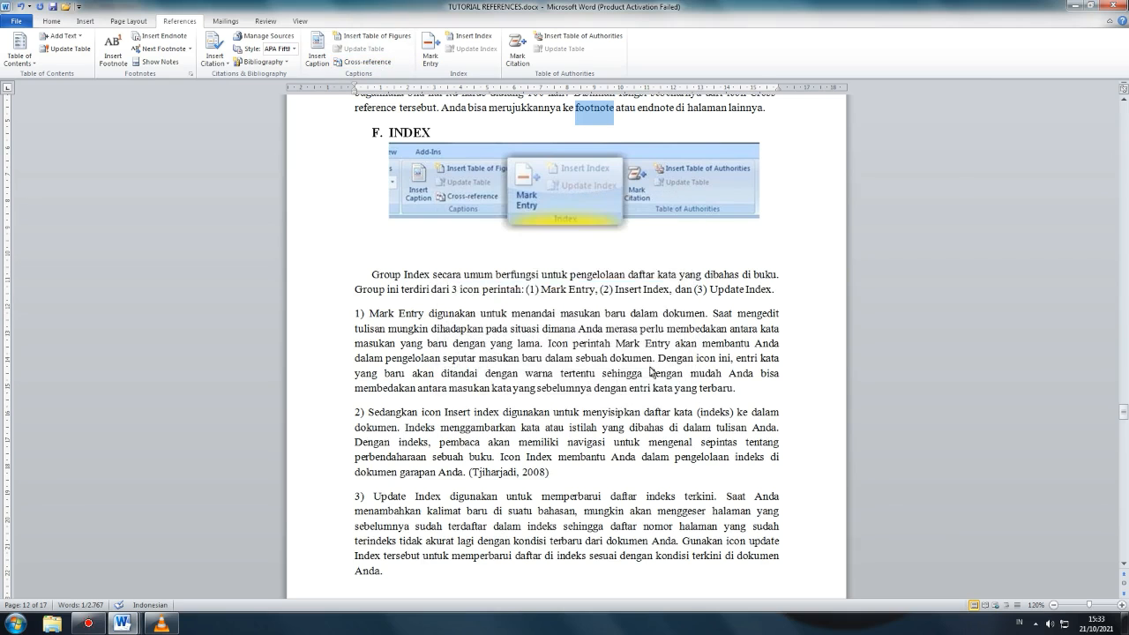
Show the References commands and scroll up to the Daftar Gambar page (page iii).
{"action": "left_click_drag", "start_coordinate": [1124, 408], "coordinate": [69, 18]}
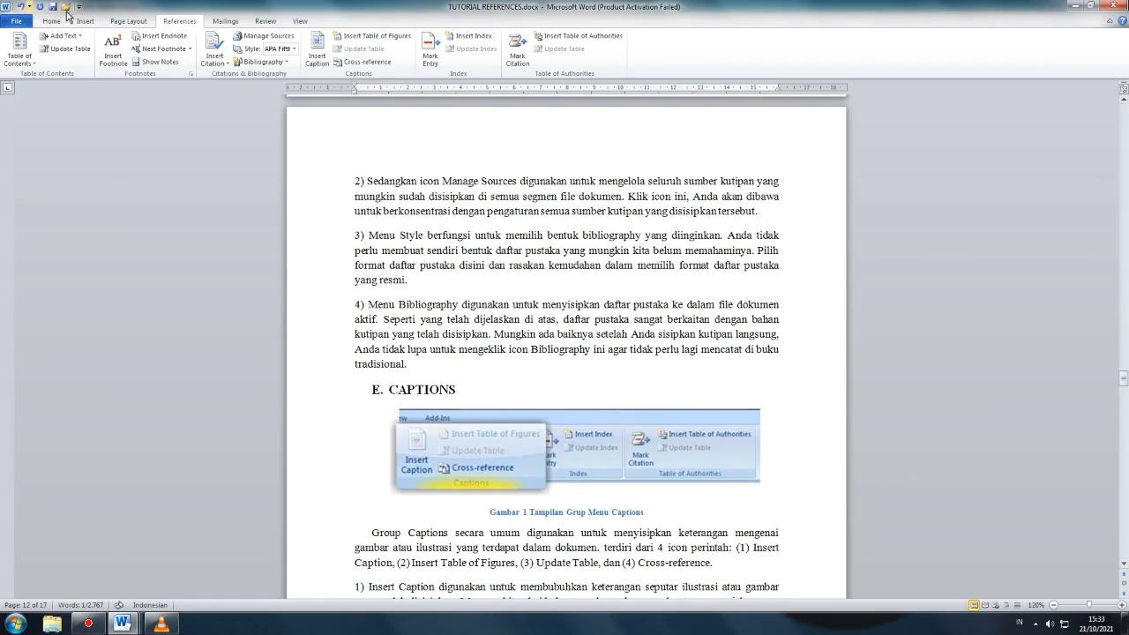
{"action": "left_click", "coordinate": [55, 21]}
{"action": "left_click", "coordinate": [93, 19]}
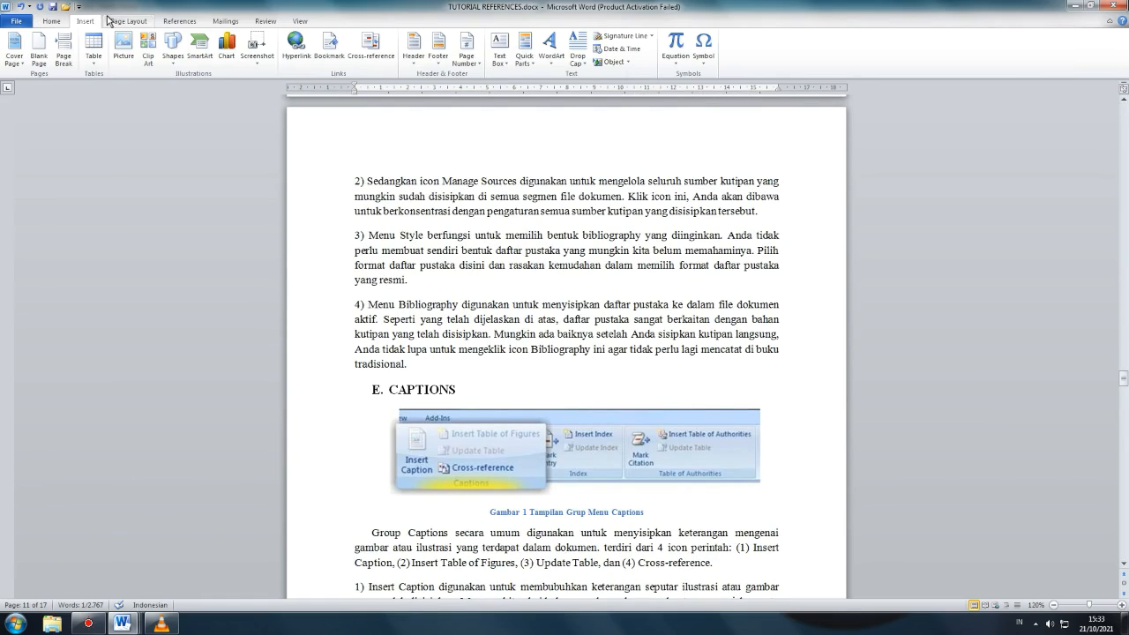
{"action": "scroll", "coordinate": [723, 300], "scroll_direction": "up", "scroll_amount": 15}
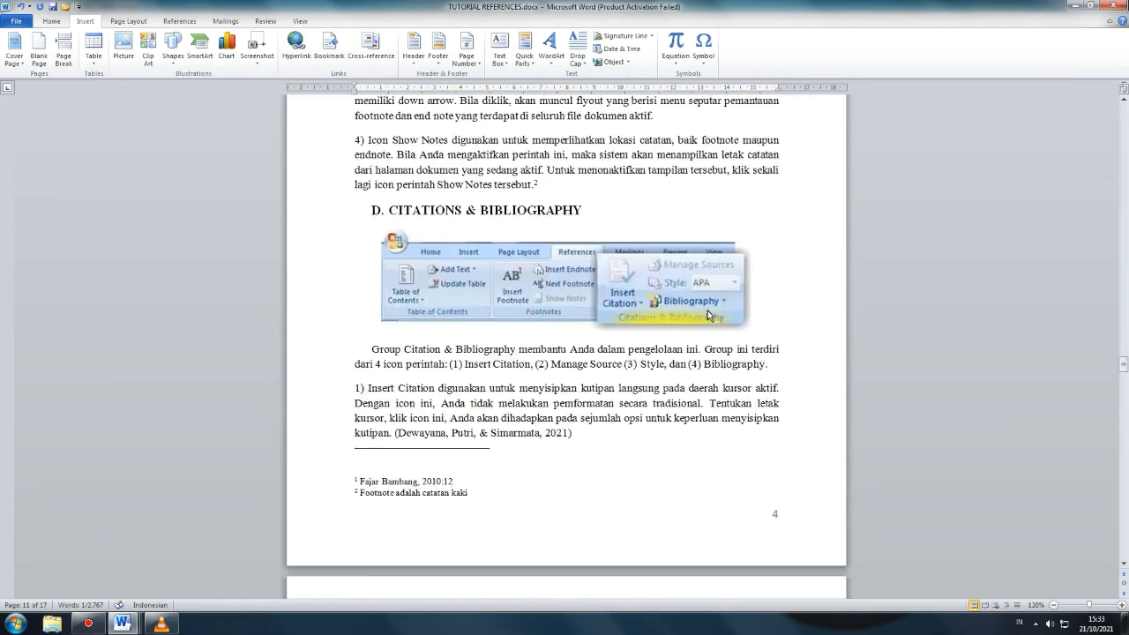
{"action": "left_click", "coordinate": [165, 21]}
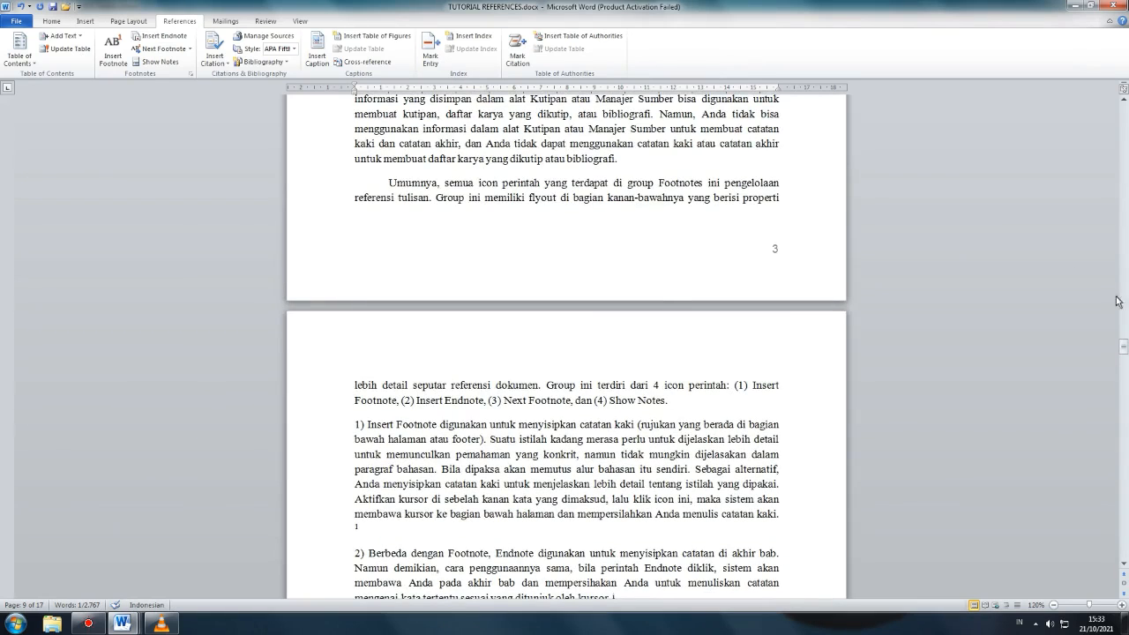
{"action": "left_click_drag", "start_coordinate": [1123, 347], "coordinate": [1116, 223]}
Insert a Formal-format table of figures for the Gambar captions below the Daftar Gambar heading.
{"action": "left_click", "coordinate": [574, 164]}
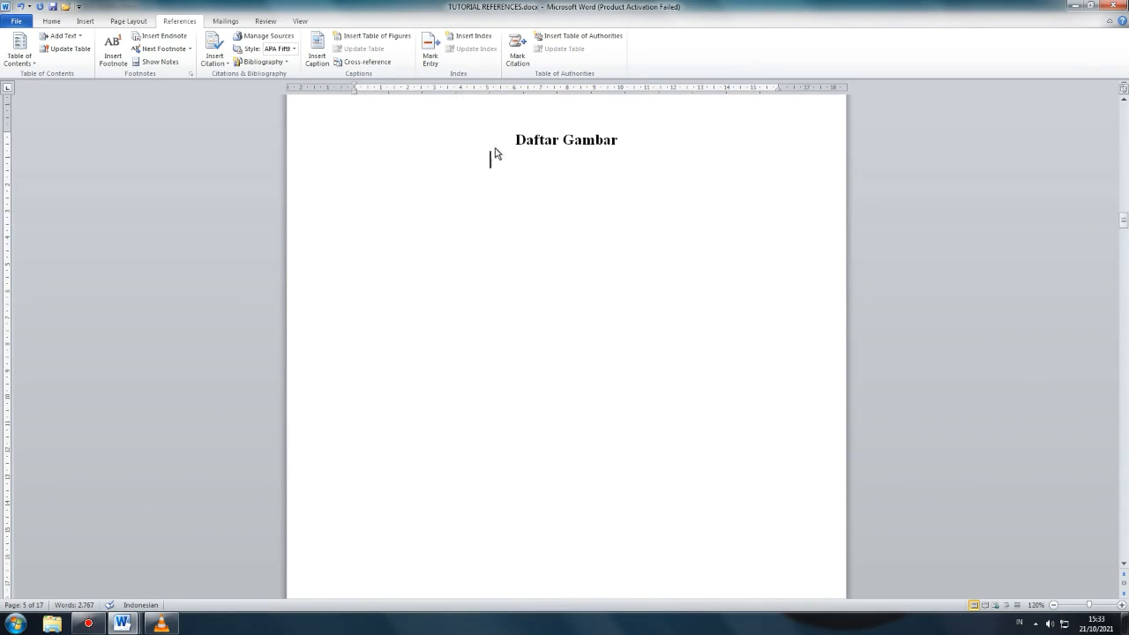
{"action": "left_click", "coordinate": [50, 21]}
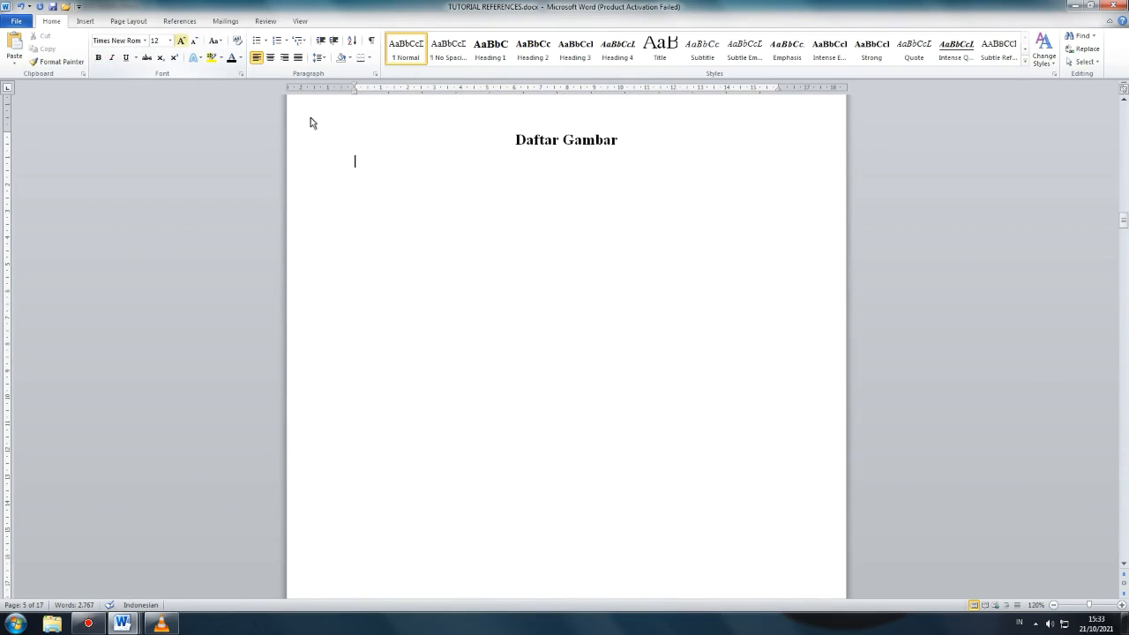
{"action": "scroll", "coordinate": [242, 39], "scroll_direction": "down", "scroll_amount": 3}
{"action": "left_click", "coordinate": [365, 37]}
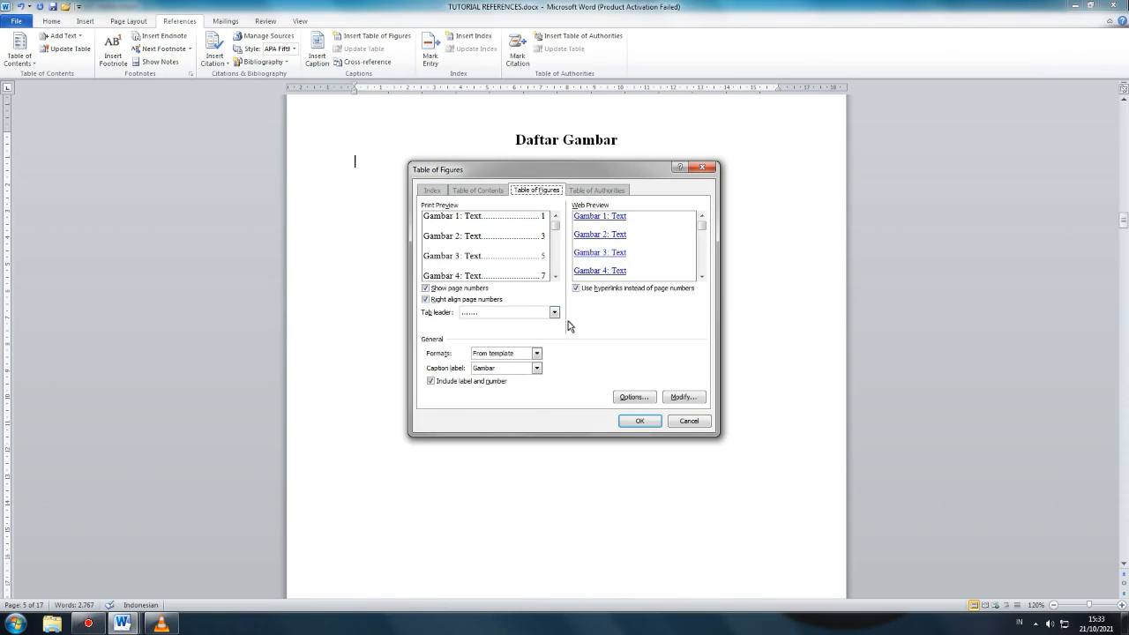
{"action": "left_click", "coordinate": [536, 353]}
{"action": "left_click", "coordinate": [501, 394]}
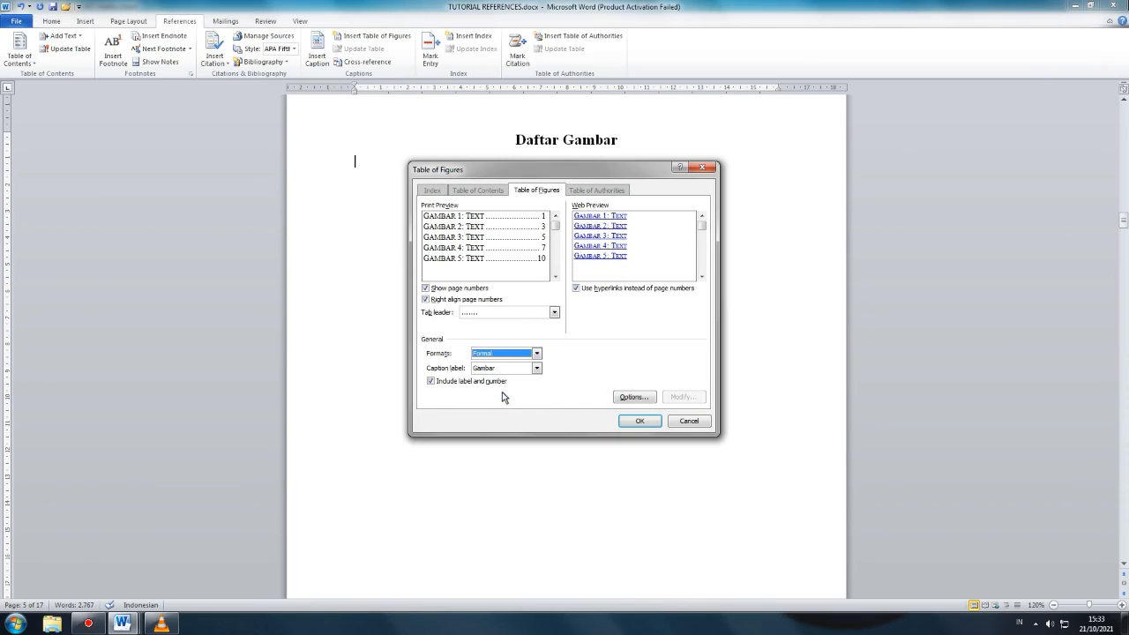
{"action": "left_click", "coordinate": [640, 420]}
{"action": "scroll", "coordinate": [617, 234], "scroll_direction": "down", "scroll_amount": 20}
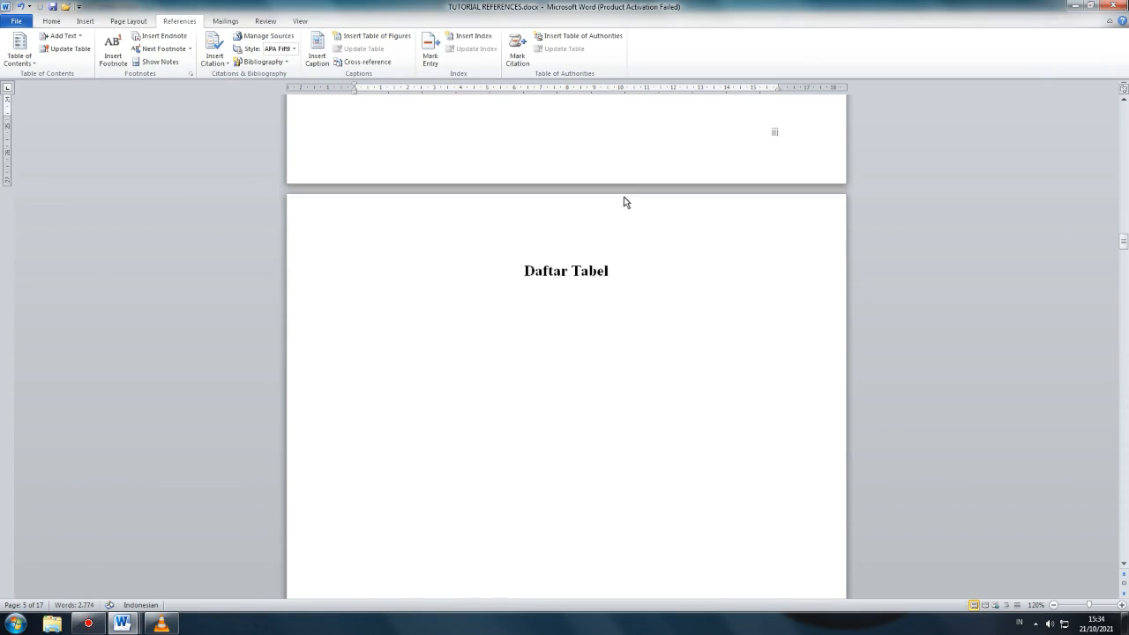
Caption the References tab screenshot 'Gambar 1 Tampilan Tab Menu References' below it.
{"action": "scroll", "coordinate": [631, 235], "scroll_direction": "down", "scroll_amount": 5}
{"action": "left_click", "coordinate": [555, 272]}
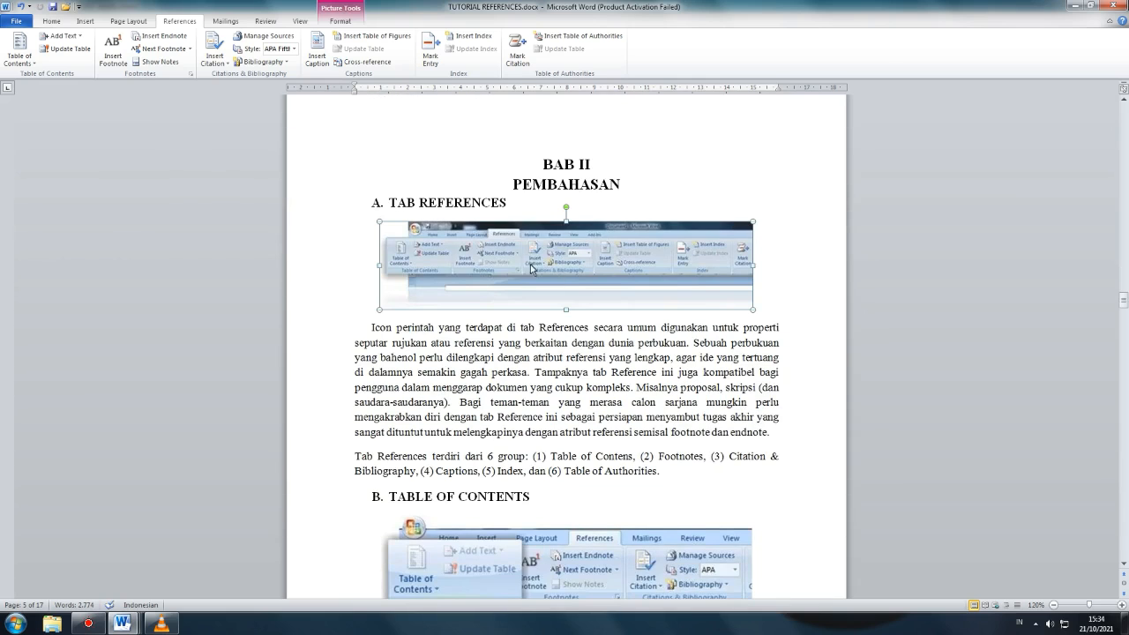
{"action": "left_click", "coordinate": [328, 66]}
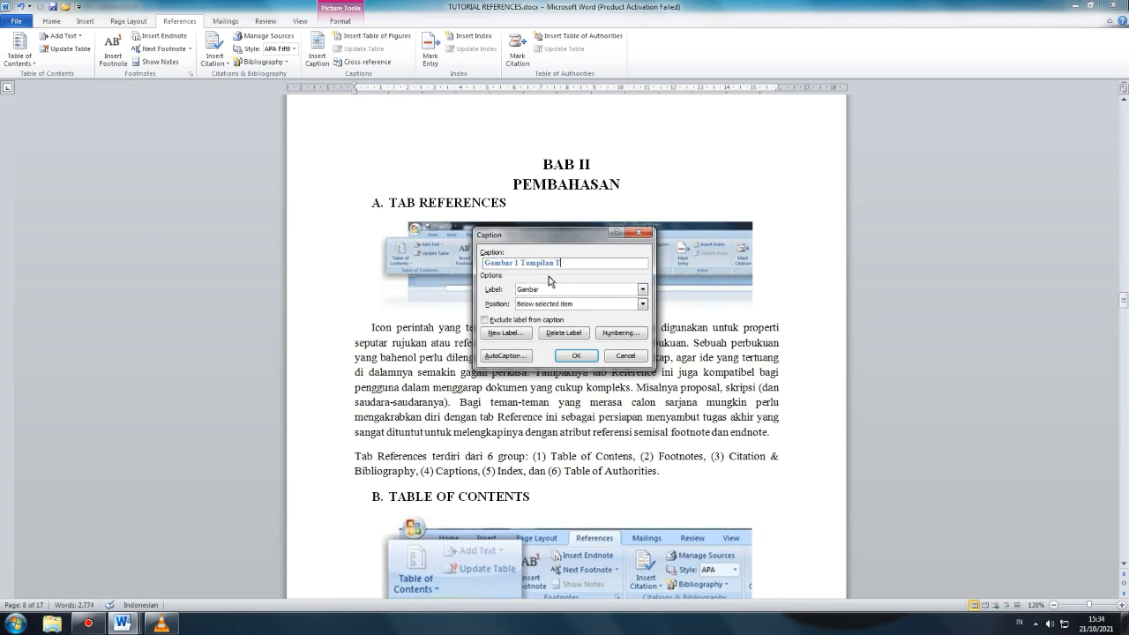
{"action": "type", "text": "Tampilan Grup Menu"}
{"action": "key", "text": "shift+Left"}
{"action": "key", "text": "shift+Left"}
{"action": "key", "text": "shift+Left"}
{"action": "key", "text": "shift+Left"}
{"action": "key", "text": "shift+Left"}
{"action": "key", "text": "shift+Left"}
{"action": "key", "text": "End"}
{"action": "type", "text": "References"}
{"action": "key", "text": "BackSpace"}
{"action": "key", "text": "BackSpace"}
{"action": "key", "text": "BackSpace"}
{"action": "key", "text": "BackSpace"}
{"action": "type", "text": "Tab"}
{"action": "left_click", "coordinate": [575, 356]}
Caption the Table of Contents screenshot 'Gambar 2 Tampilan Grup Menu Table of Contents', placed above.
{"action": "scroll", "coordinate": [575, 361], "scroll_direction": "down", "scroll_amount": 4}
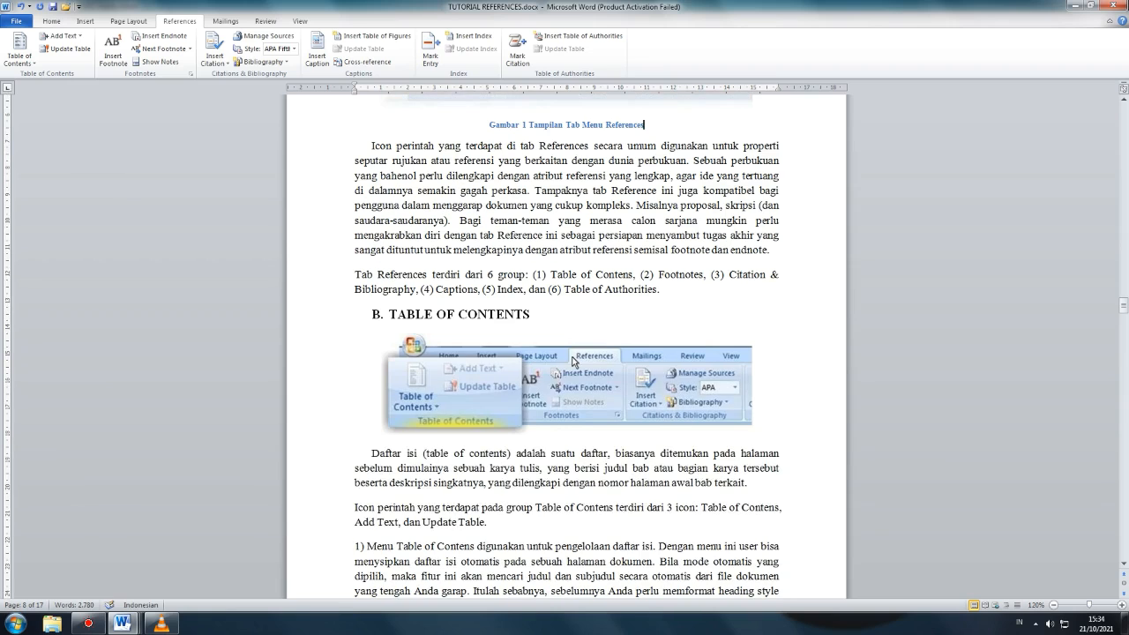
{"action": "left_click", "coordinate": [556, 359]}
{"action": "left_click", "coordinate": [323, 63]}
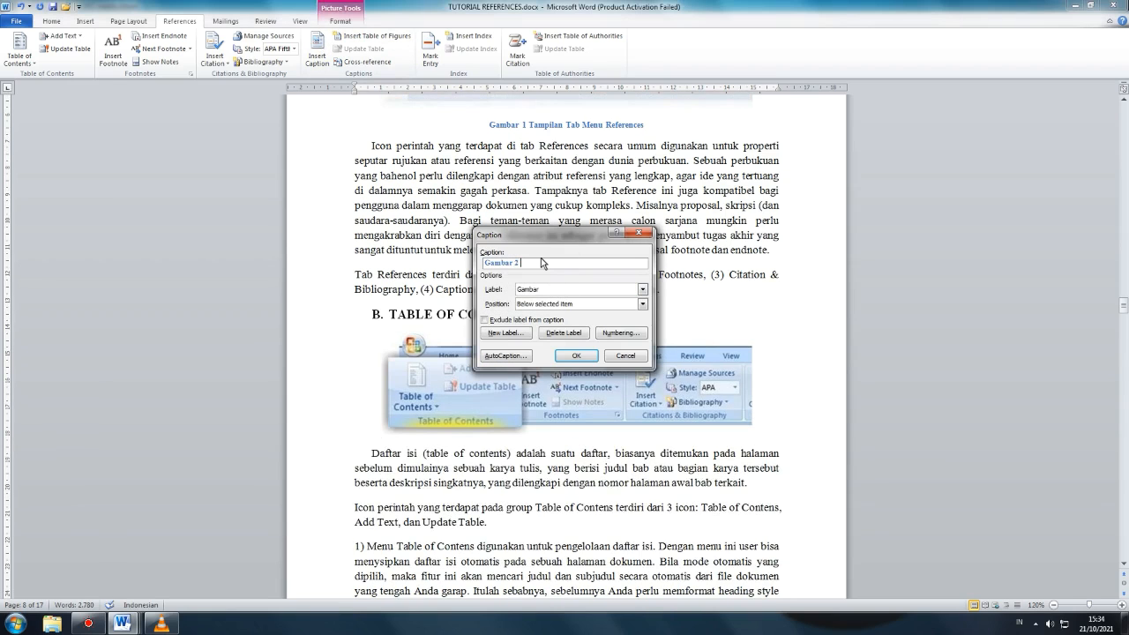
{"action": "type", "text": "Tampilan Grup Menu"}
{"action": "type", "text": " Table of Contents"}
{"action": "left_click", "coordinate": [641, 304]}
{"action": "left_click", "coordinate": [601, 318]}
{"action": "left_click", "coordinate": [574, 355]}
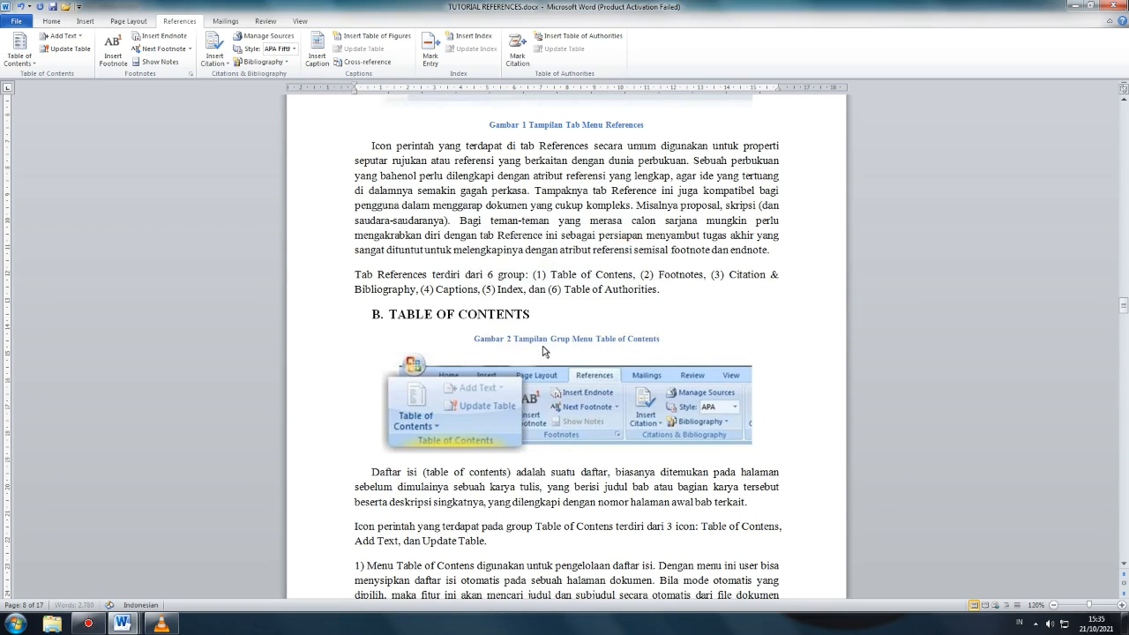
{"action": "scroll", "coordinate": [595, 150], "scroll_direction": "up", "scroll_amount": 2}
Add the Gambar 3 caption to the Footnotes screenshot using the pasted 'Tampilan Grup Menu' wording.
{"action": "scroll", "coordinate": [569, 533], "scroll_direction": "down", "scroll_amount": 12}
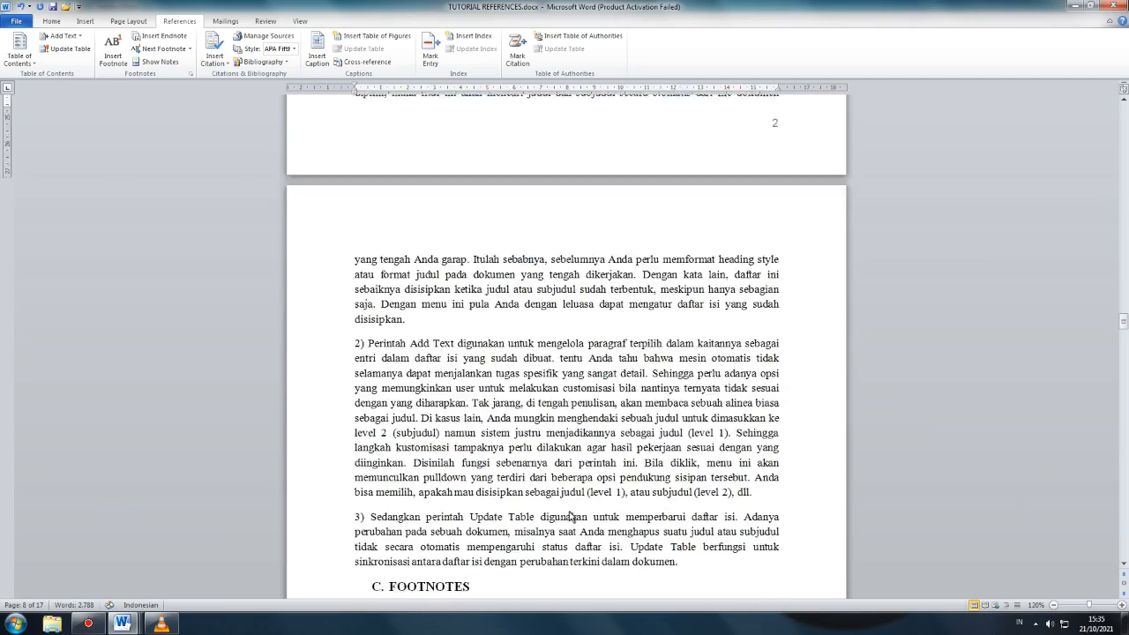
{"action": "scroll", "coordinate": [570, 516], "scroll_direction": "down", "scroll_amount": 7}
{"action": "left_click", "coordinate": [570, 460]}
{"action": "left_click", "coordinate": [324, 60]}
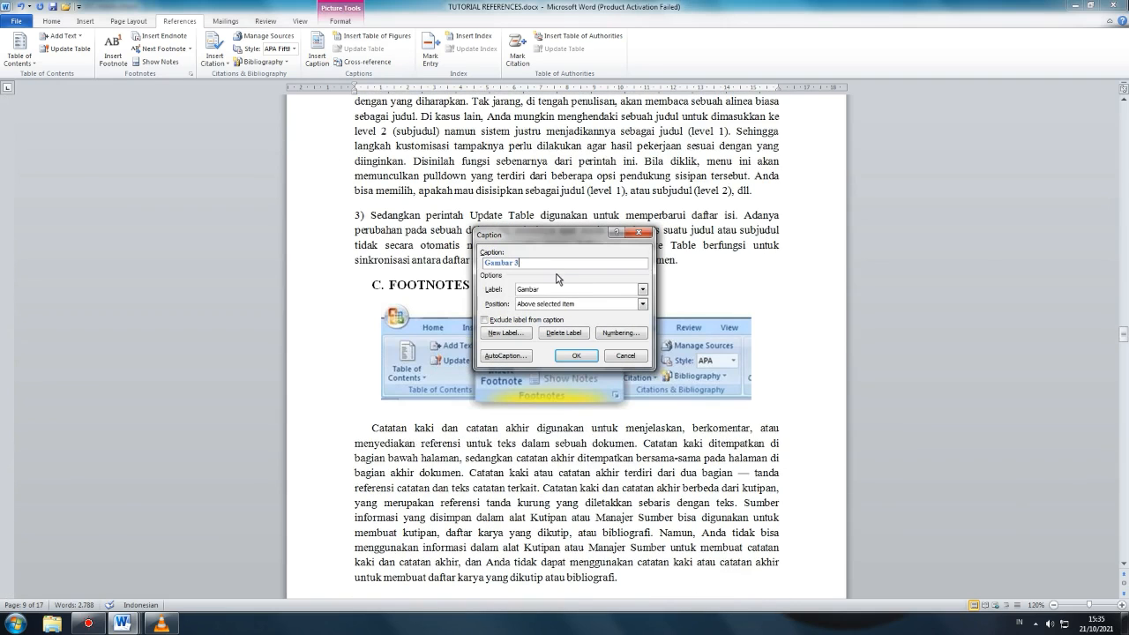
{"action": "key", "text": "BackSpace"}
{"action": "type", "text": "Tampilan Grup Menu"}
{"action": "left_click", "coordinate": [575, 355]}
Caption the Citations & Bibliography screenshot 'Tampilan Grup Menu Citations & Biblio…', positioned below it.
{"action": "scroll", "coordinate": [571, 335], "scroll_direction": "down", "scroll_amount": 10}
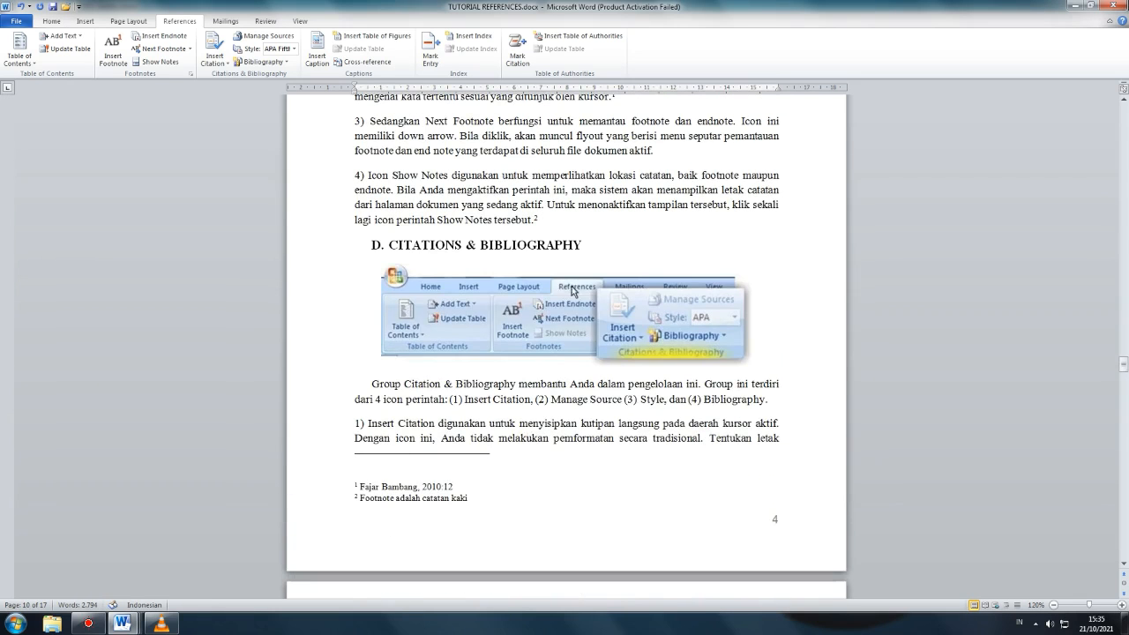
{"action": "left_click", "coordinate": [572, 292]}
{"action": "left_click", "coordinate": [317, 54]}
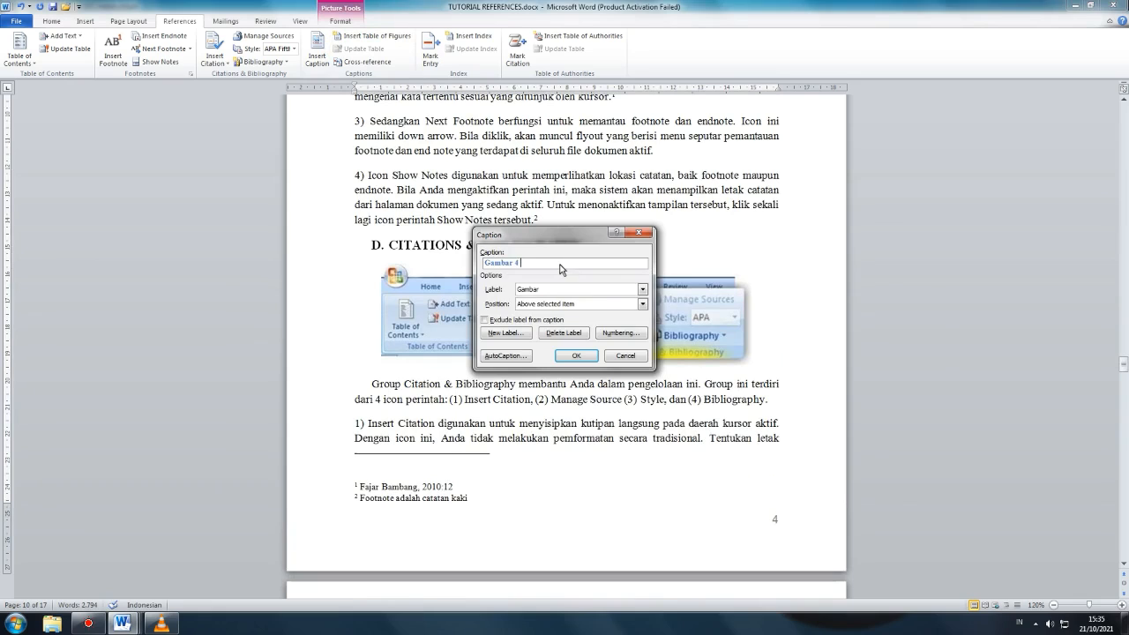
{"action": "type", "text": "Tampilan Grup Menu"}
{"action": "type", "text": "Citations & Biblio"}
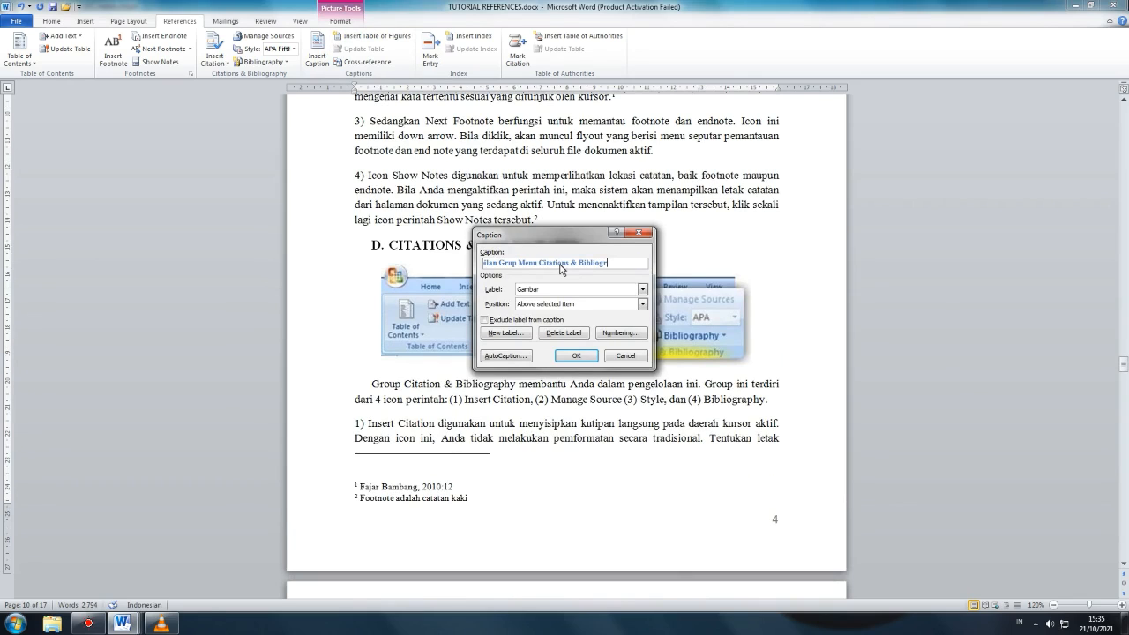
{"action": "left_click", "coordinate": [643, 303]}
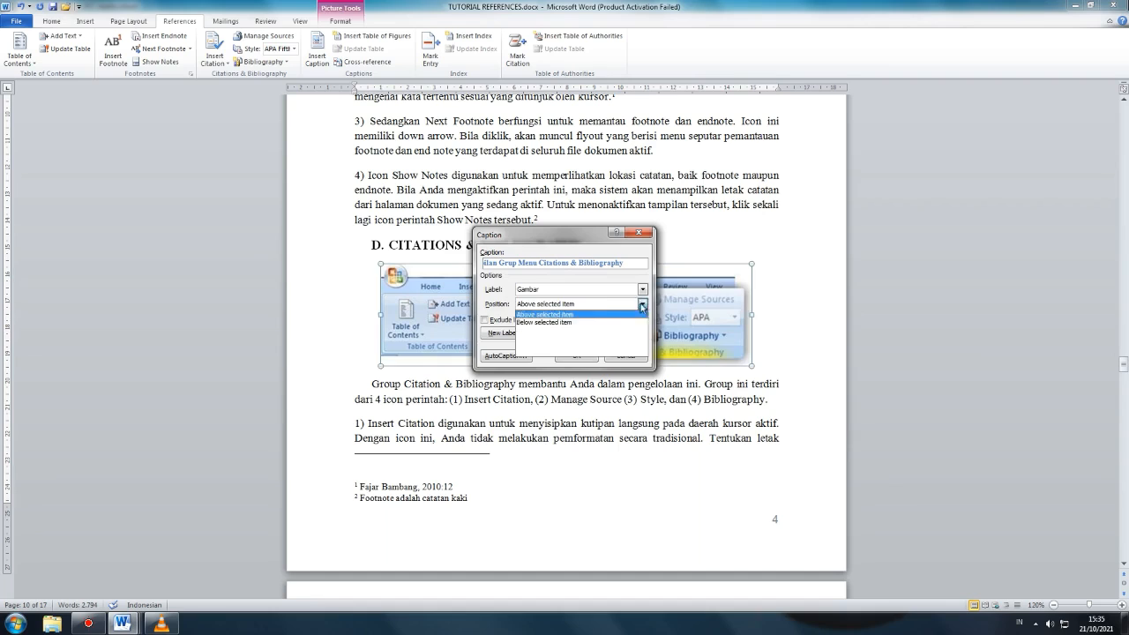
{"action": "left_click", "coordinate": [573, 324]}
{"action": "left_click", "coordinate": [575, 355]}
Caption the INDEX screenshot 'Gambar 6 Tampilan Grup Menu Indeks'.
{"action": "scroll", "coordinate": [620, 374], "scroll_direction": "down", "scroll_amount": 8}
{"action": "scroll", "coordinate": [620, 374], "scroll_direction": "down", "scroll_amount": 15}
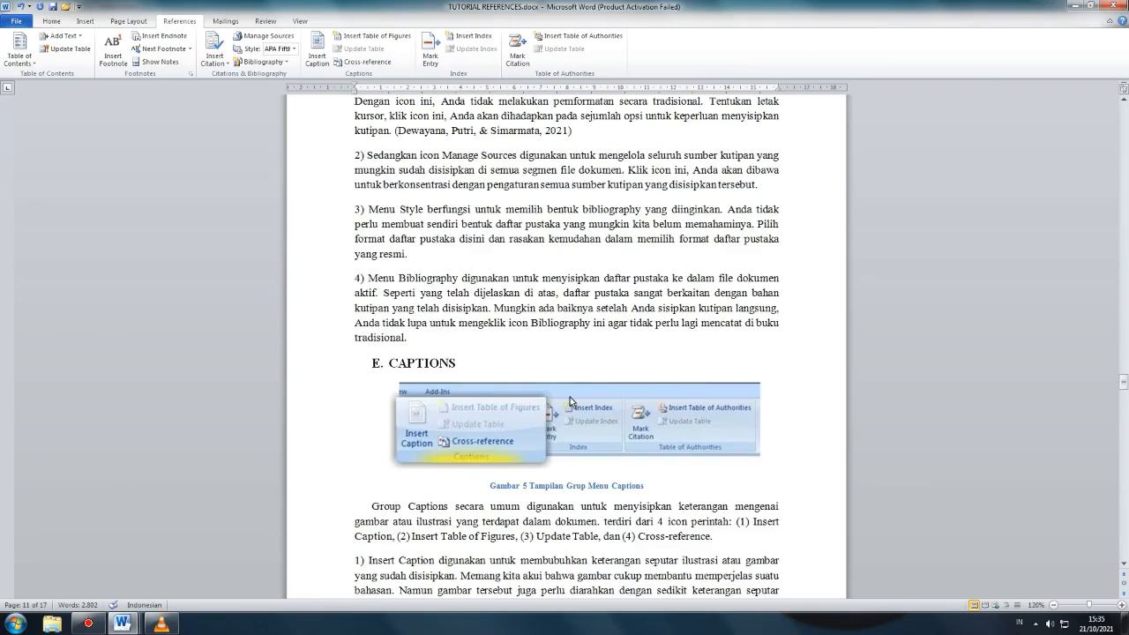
{"action": "left_click", "coordinate": [574, 366]}
{"action": "left_click", "coordinate": [315, 53]}
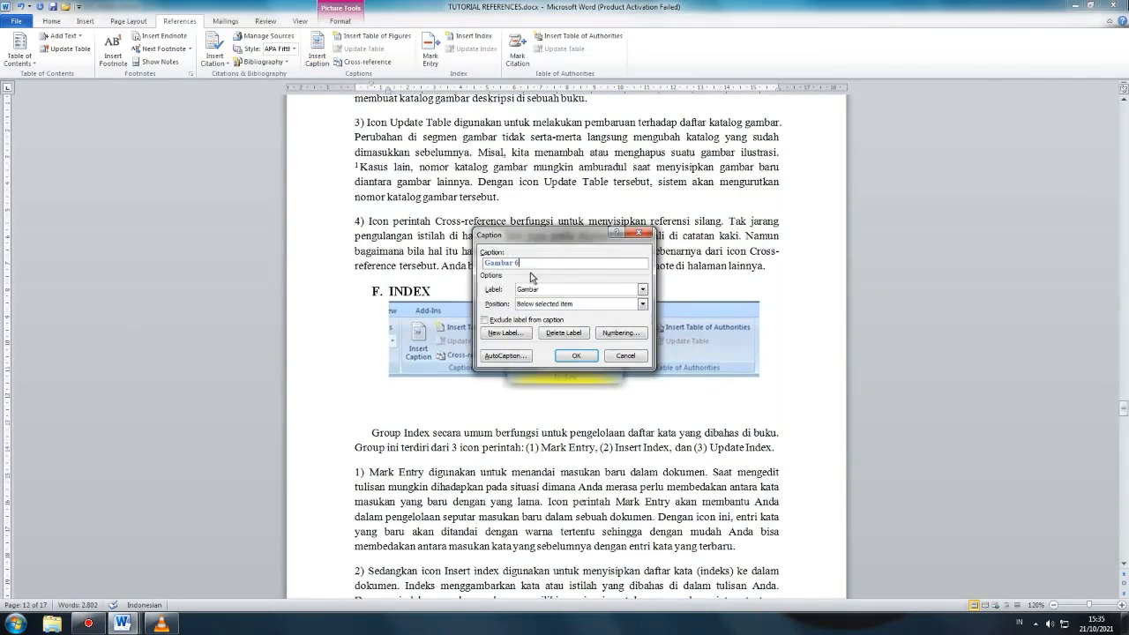
{"action": "type", "text": "Tampilan Grup Menu"}
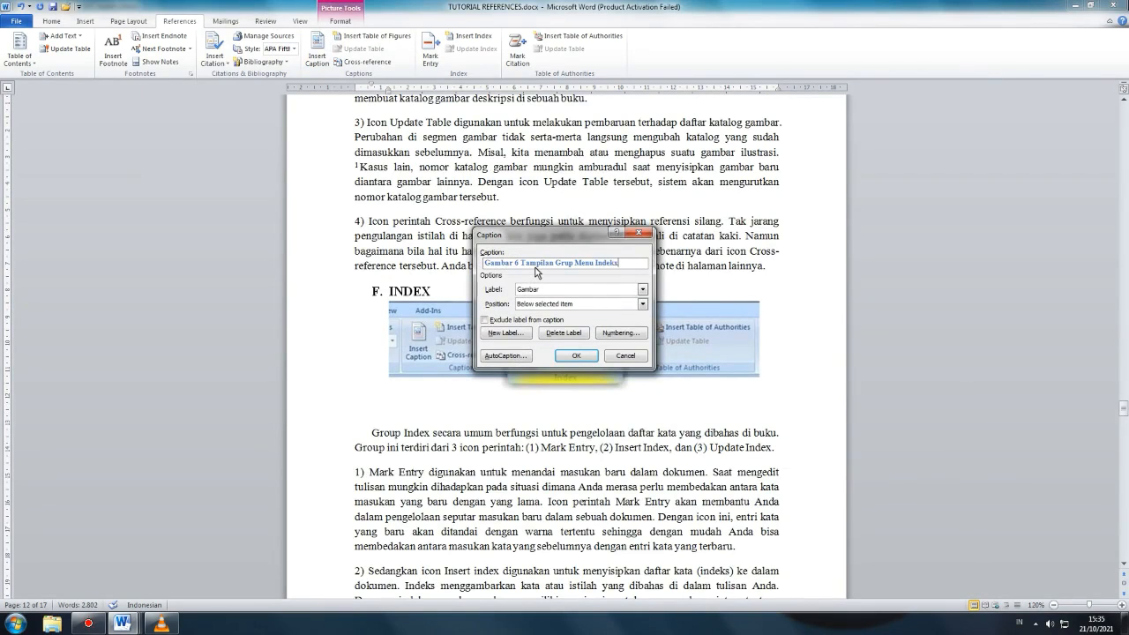
{"action": "left_click", "coordinate": [576, 355]}
Caption the Table of Authorities screenshot 'Gambar 7 Tampilan Grup Menu Table of Authorities'.
{"action": "scroll", "coordinate": [547, 317], "scroll_direction": "down", "scroll_amount": 4}
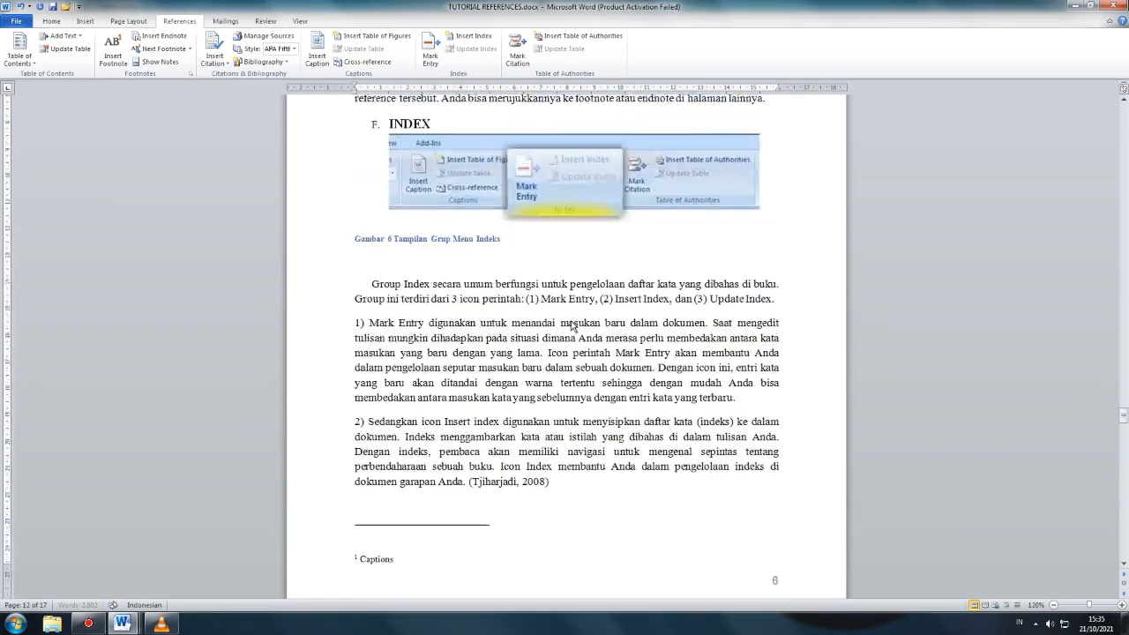
{"action": "scroll", "coordinate": [529, 300], "scroll_direction": "up", "scroll_amount": 1}
{"action": "scroll", "coordinate": [529, 300], "scroll_direction": "down", "scroll_amount": 10}
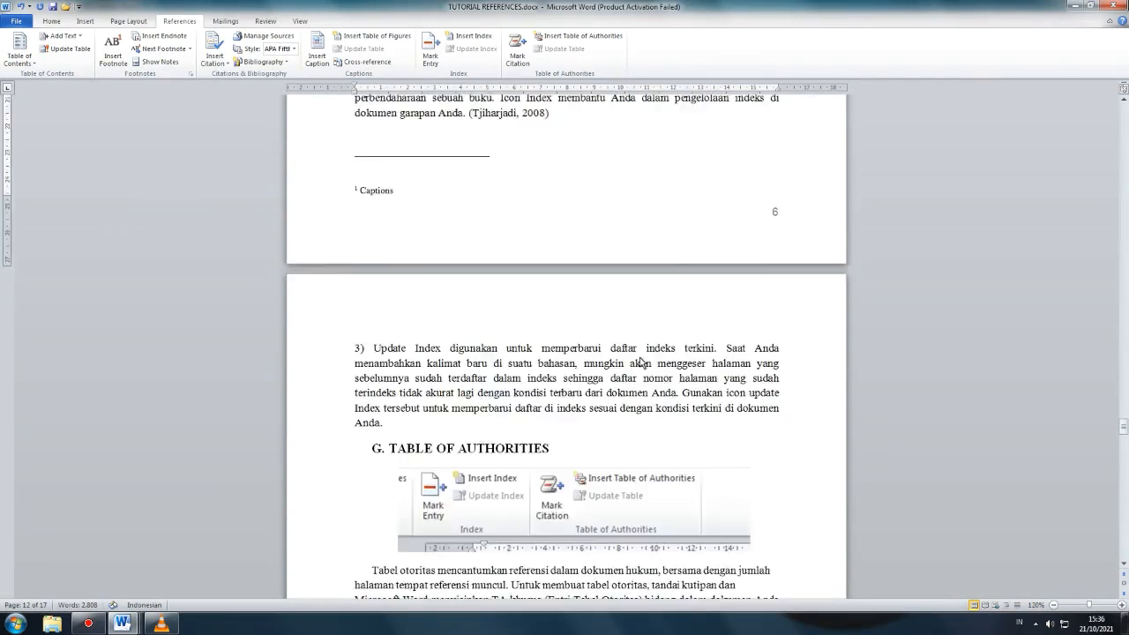
{"action": "left_click", "coordinate": [584, 329]}
{"action": "left_click", "coordinate": [317, 55]}
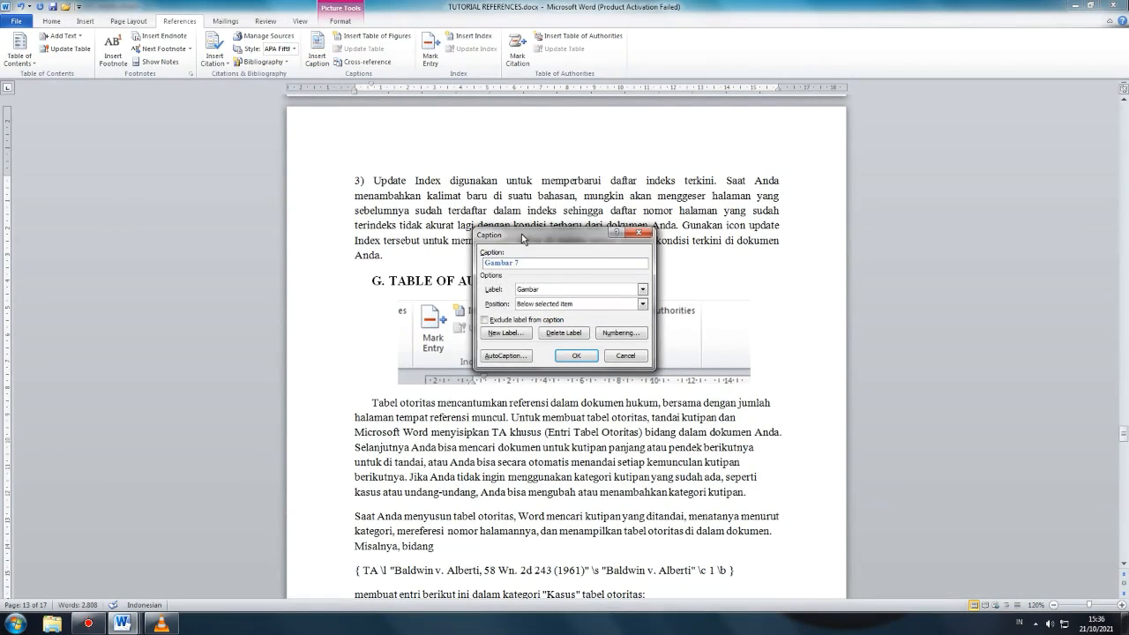
{"action": "type", "text": "Tampilan Grup Menu Table o"}
{"action": "type", "text": "f Authorities"}
{"action": "left_click", "coordinate": [575, 355]}
{"action": "scroll", "coordinate": [583, 447], "scroll_direction": "down", "scroll_amount": 10}
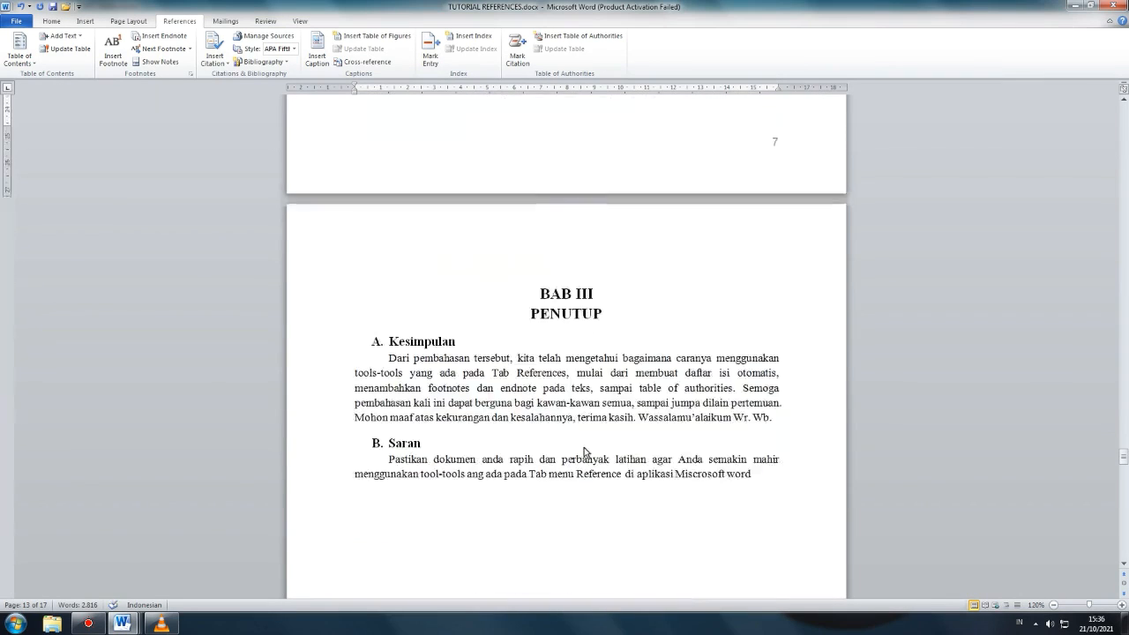
Update the entire Daftar Gambar table of figures so it lists Gambar 1 to 7 with page numbers.
{"action": "scroll", "coordinate": [584, 447], "scroll_direction": "down", "scroll_amount": 3}
{"action": "scroll", "coordinate": [584, 313], "scroll_direction": "up", "scroll_amount": 6}
{"action": "left_click_drag", "start_coordinate": [1122, 458], "coordinate": [1122, 226]}
{"action": "left_click", "coordinate": [780, 263]}
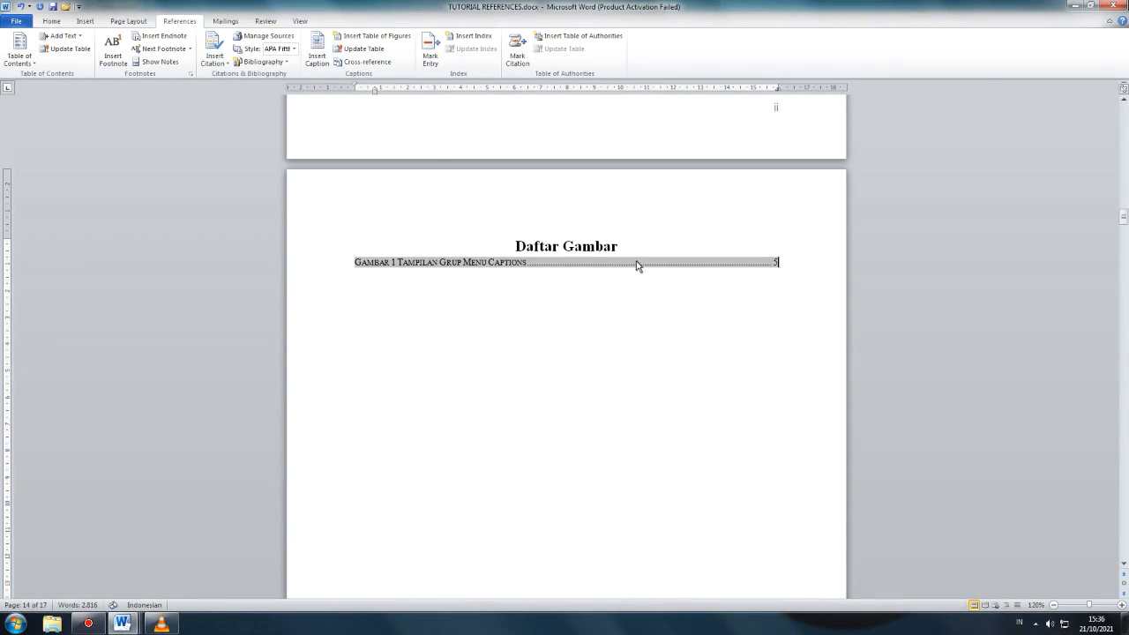
{"action": "left_click", "coordinate": [354, 278]}
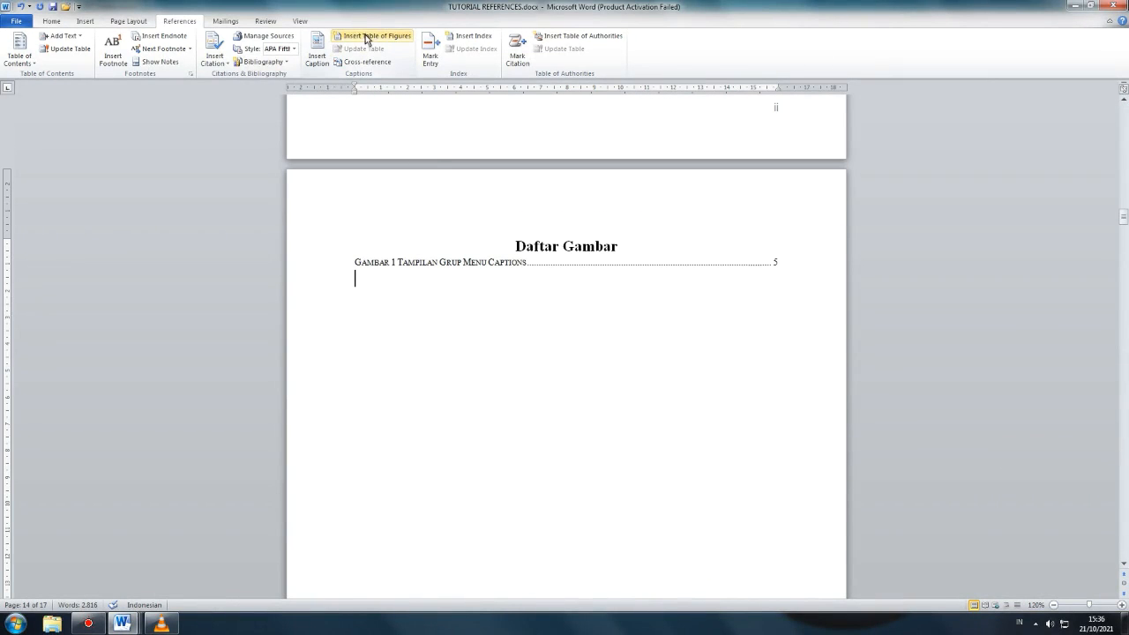
{"action": "left_click", "coordinate": [388, 264]}
{"action": "left_click", "coordinate": [361, 49]}
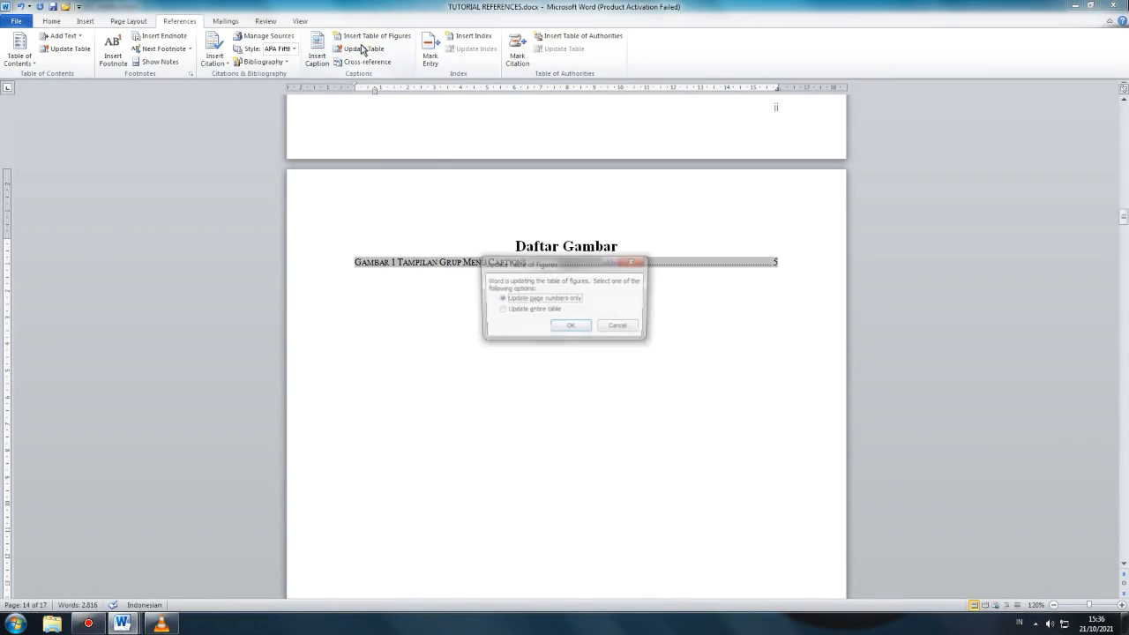
{"action": "left_click", "coordinate": [545, 310]}
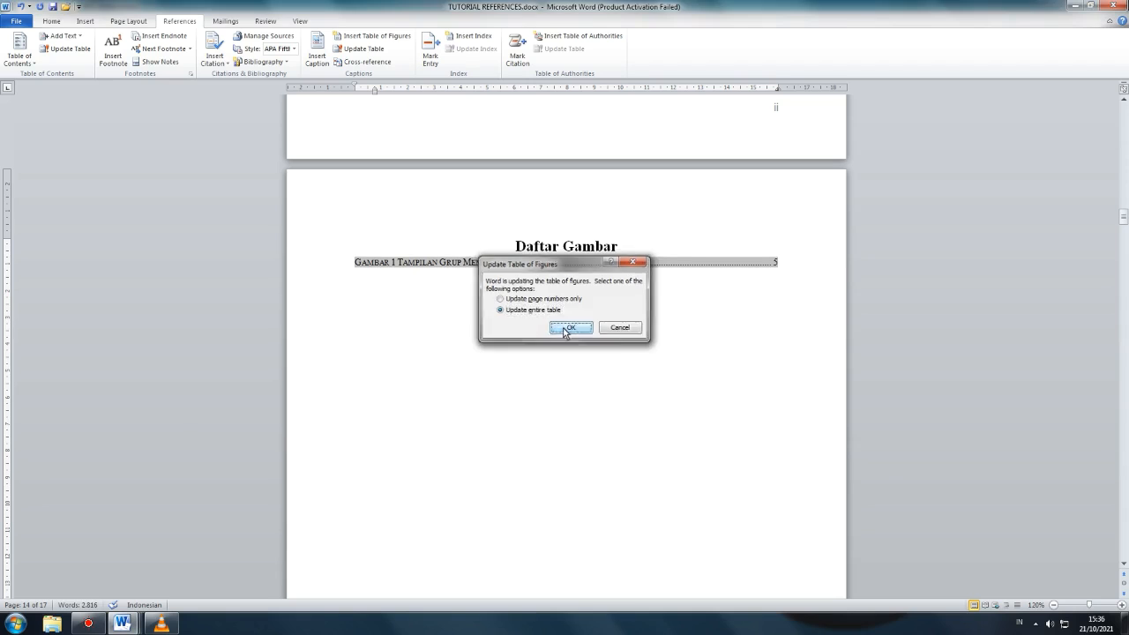
{"action": "left_click", "coordinate": [569, 327]}
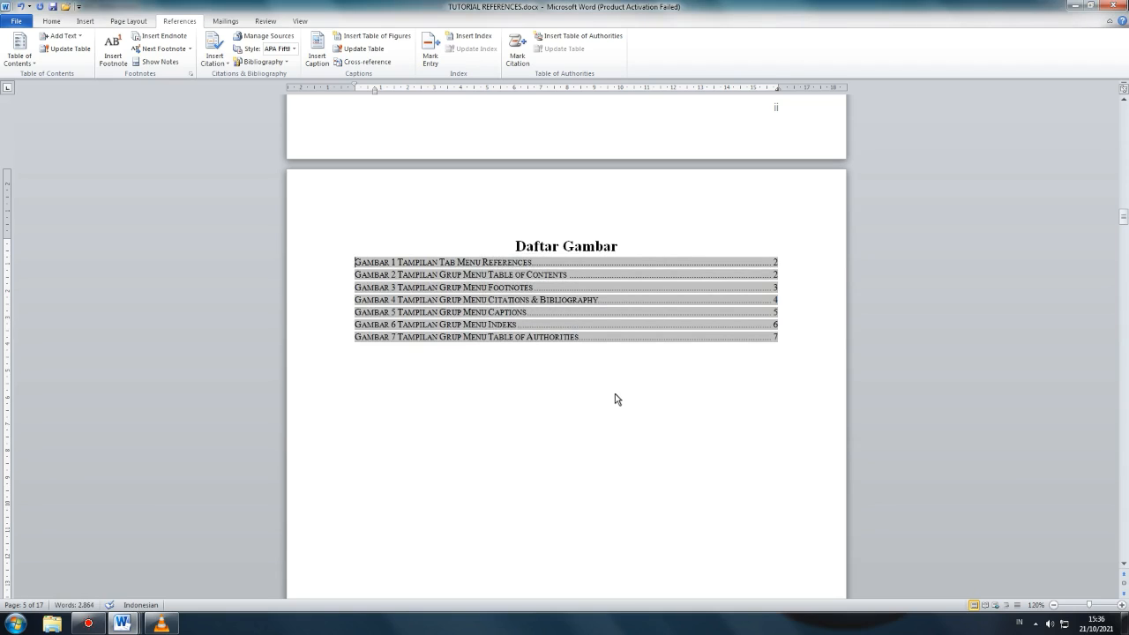
{"action": "scroll", "coordinate": [612, 395], "scroll_direction": "down", "scroll_amount": 20}
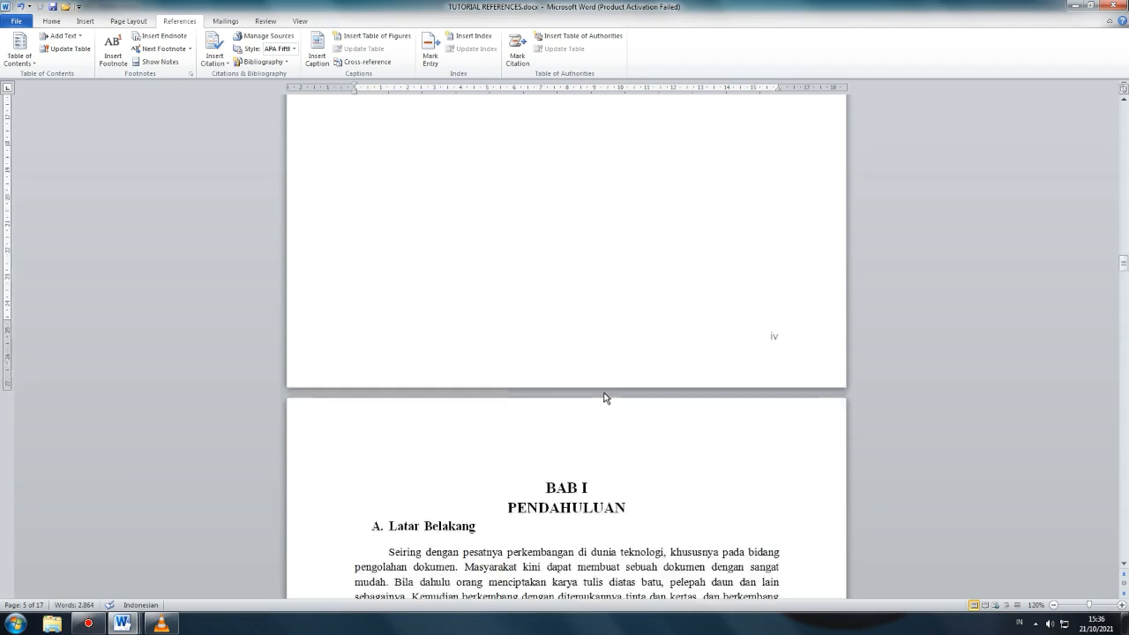
Scroll down to BAB III PENUTUP and select 'Tab References' in the Kesimpulan paragraph.
{"action": "scroll", "coordinate": [605, 397], "scroll_direction": "down", "scroll_amount": 6}
{"action": "left_click_drag", "start_coordinate": [1126, 281], "coordinate": [1126, 412]}
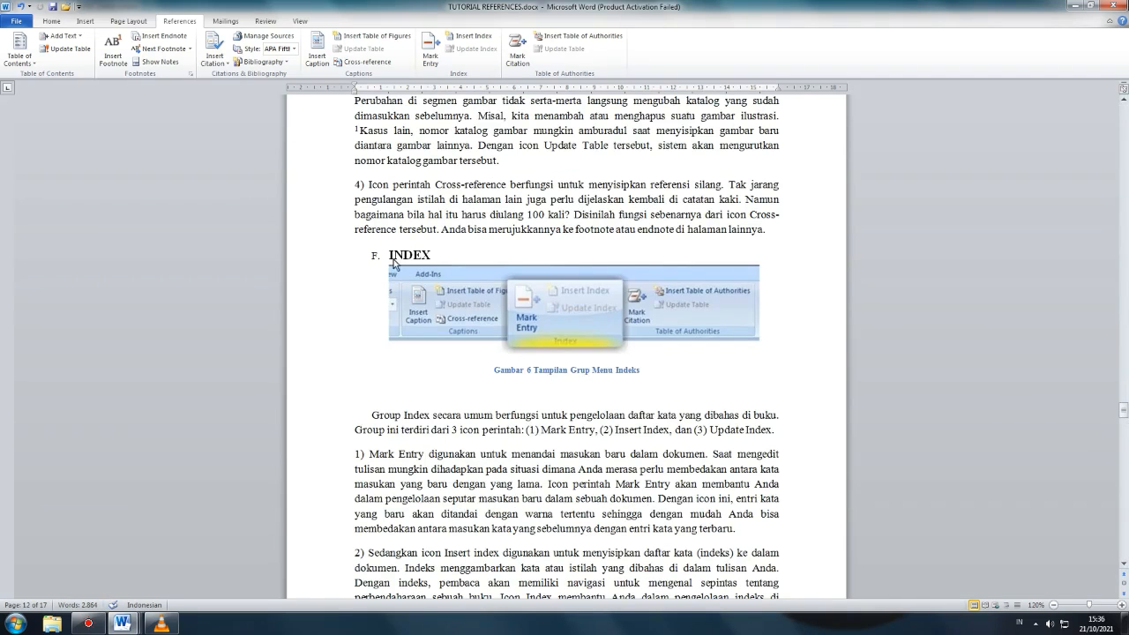
{"action": "scroll", "coordinate": [470, 287], "scroll_direction": "down", "scroll_amount": 4}
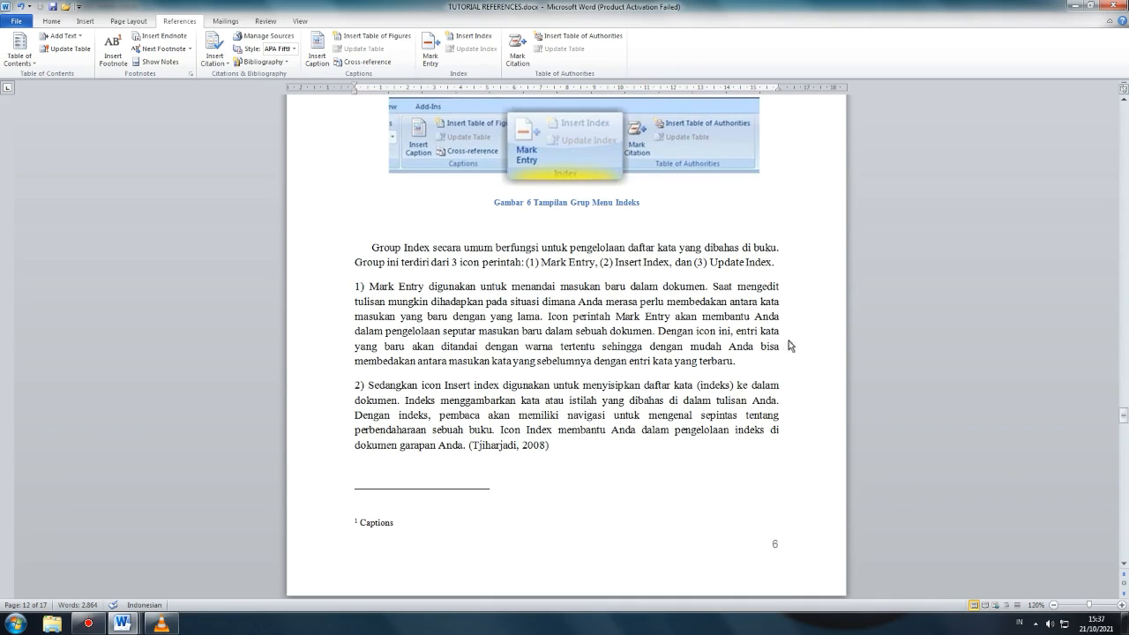
{"action": "scroll", "coordinate": [687, 386], "scroll_direction": "down", "scroll_amount": 2}
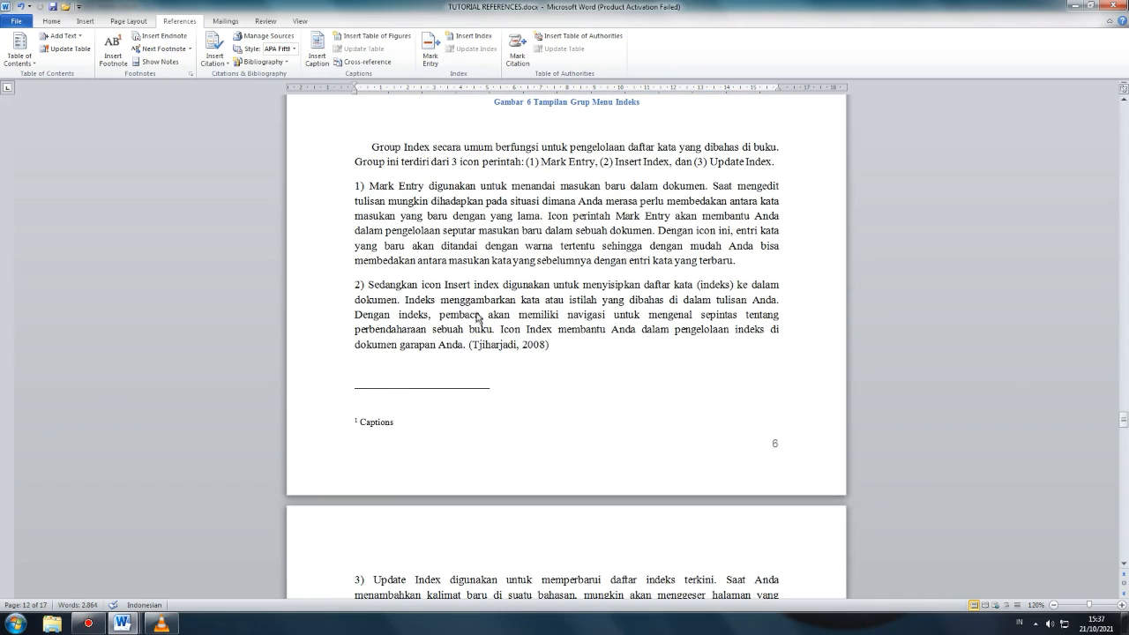
{"action": "scroll", "coordinate": [739, 379], "scroll_direction": "down", "scroll_amount": 8}
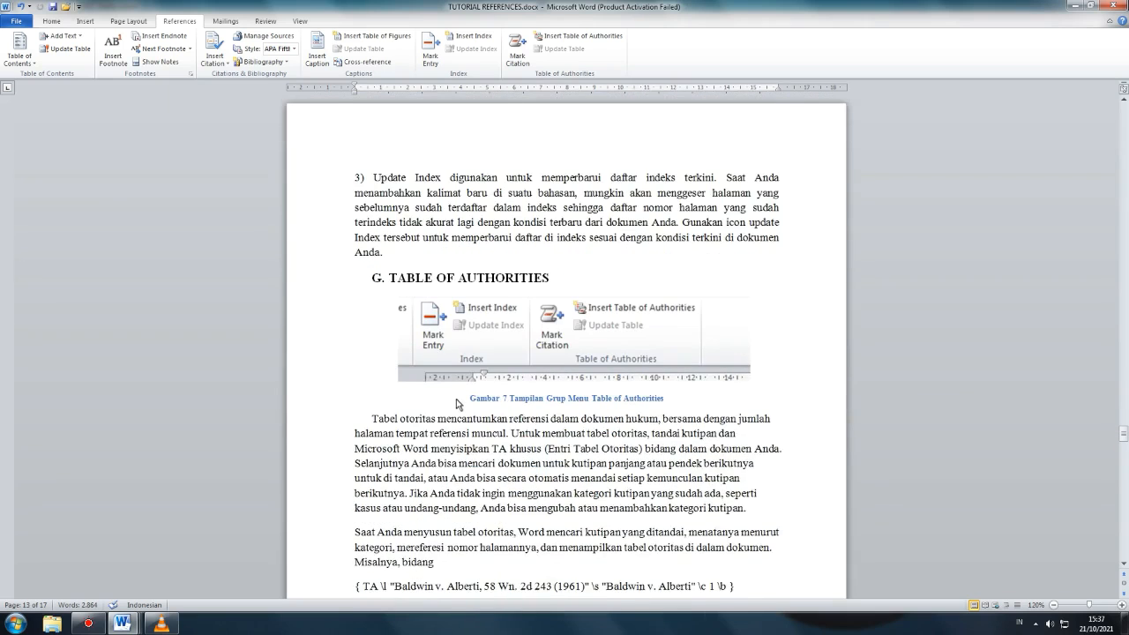
{"action": "scroll", "coordinate": [458, 403], "scroll_direction": "down", "scroll_amount": 2}
{"action": "scroll", "coordinate": [571, 361], "scroll_direction": "down", "scroll_amount": 12}
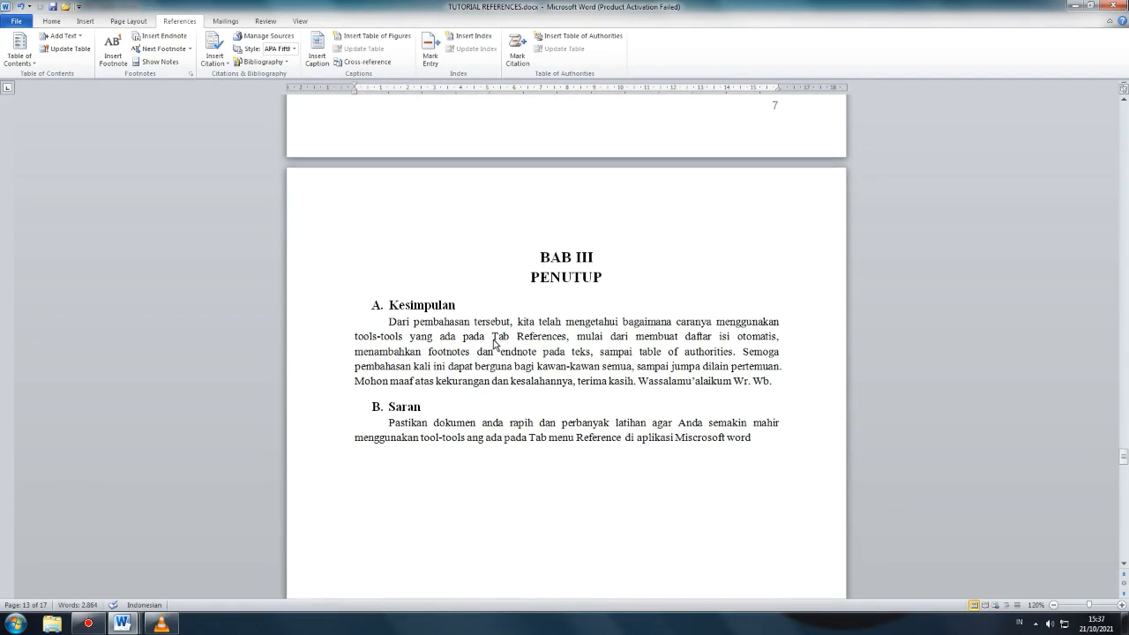
{"action": "left_click_drag", "start_coordinate": [492, 336], "coordinate": [566, 337]}
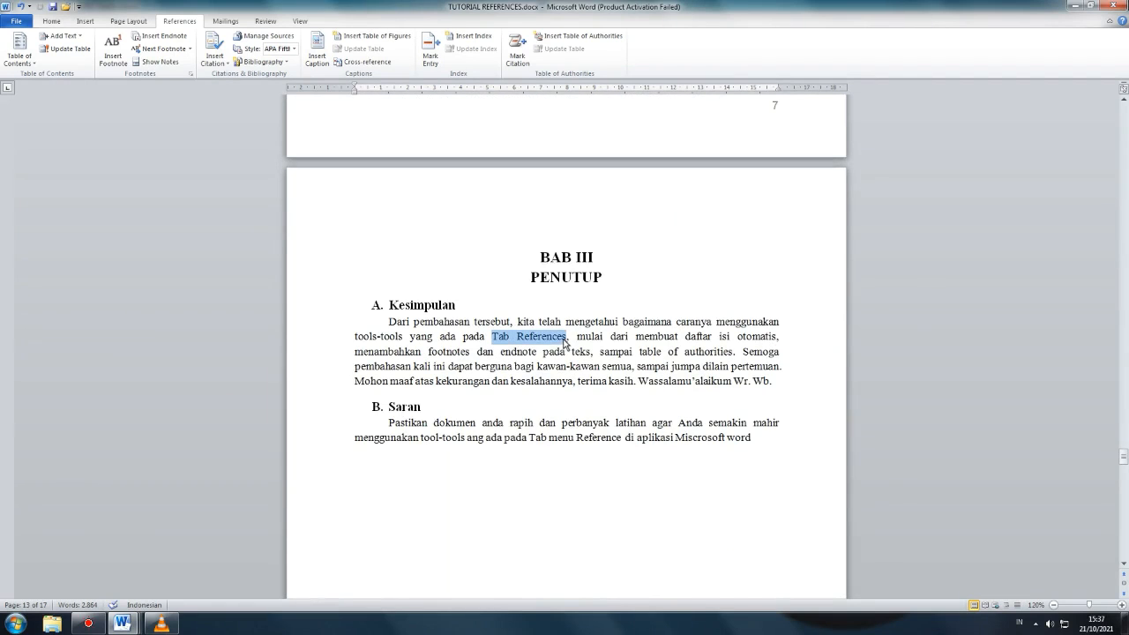
Mark all occurrences of Tab References and Citation as index entries.
{"action": "left_click", "coordinate": [430, 48]}
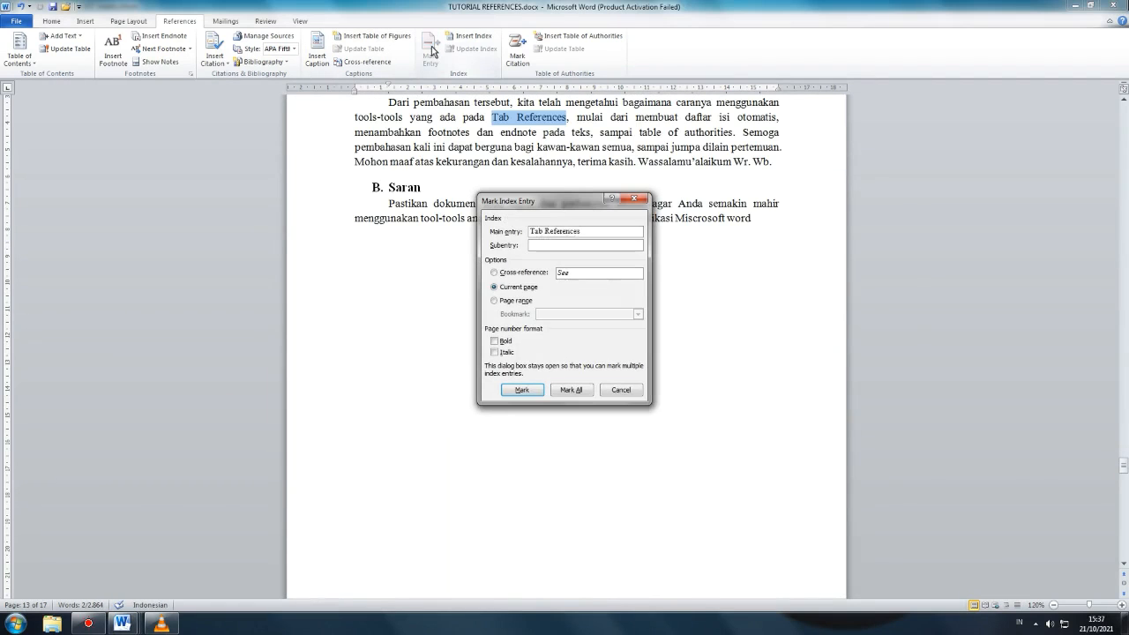
{"action": "left_click", "coordinate": [495, 288]}
{"action": "left_click", "coordinate": [569, 390]}
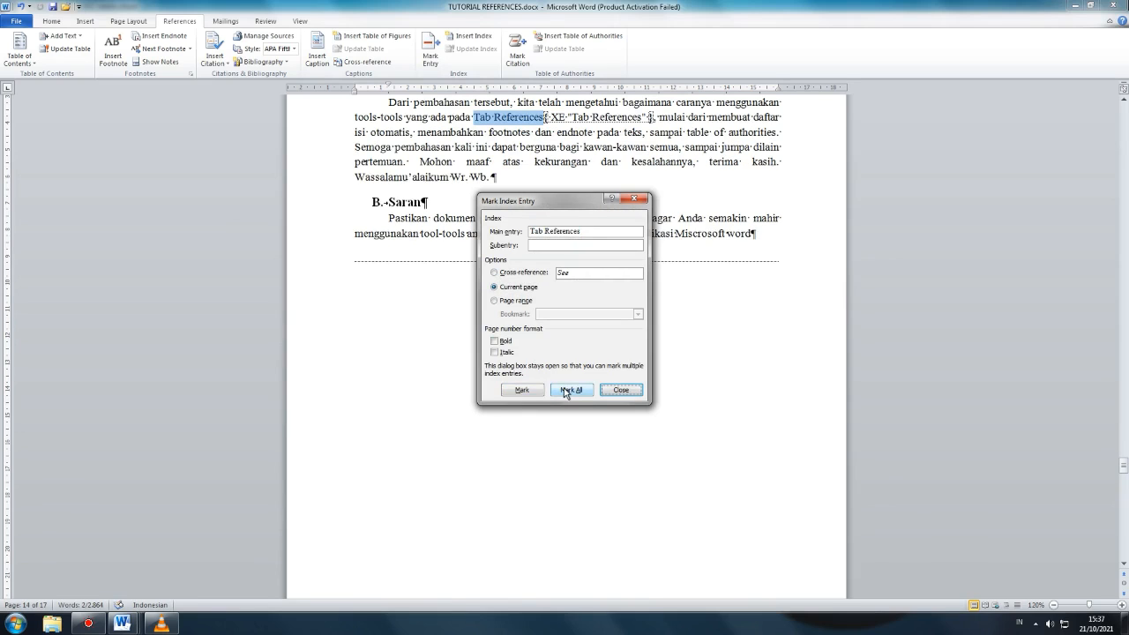
{"action": "left_click", "coordinate": [614, 390]}
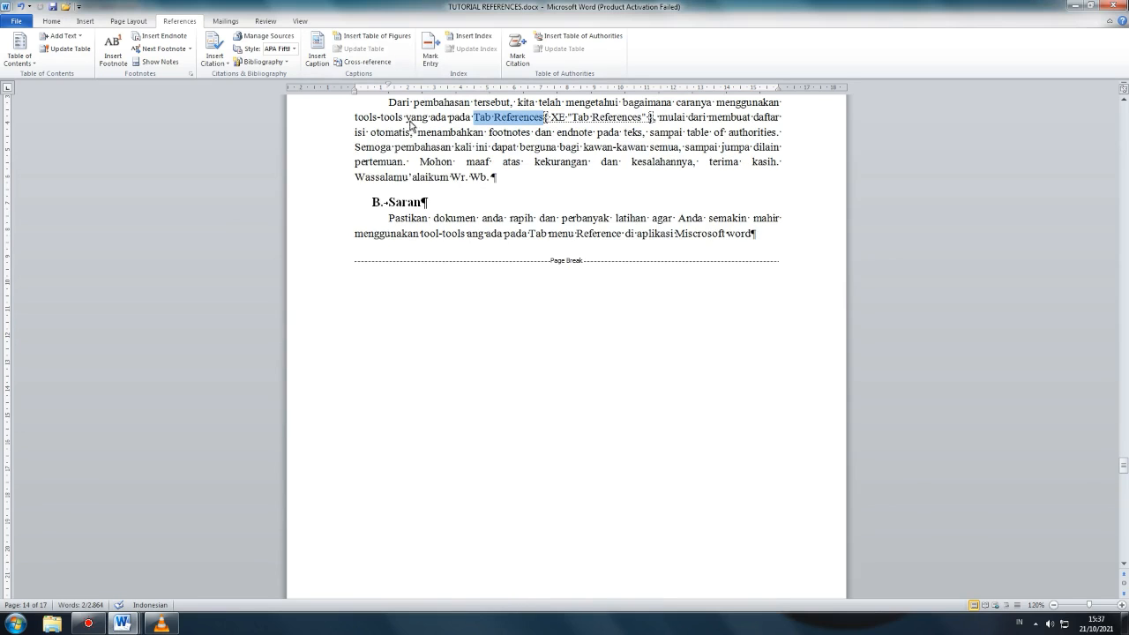
{"action": "scroll", "coordinate": [411, 125], "scroll_direction": "up", "scroll_amount": 4}
{"action": "scroll", "coordinate": [585, 282], "scroll_direction": "up", "scroll_amount": 12}
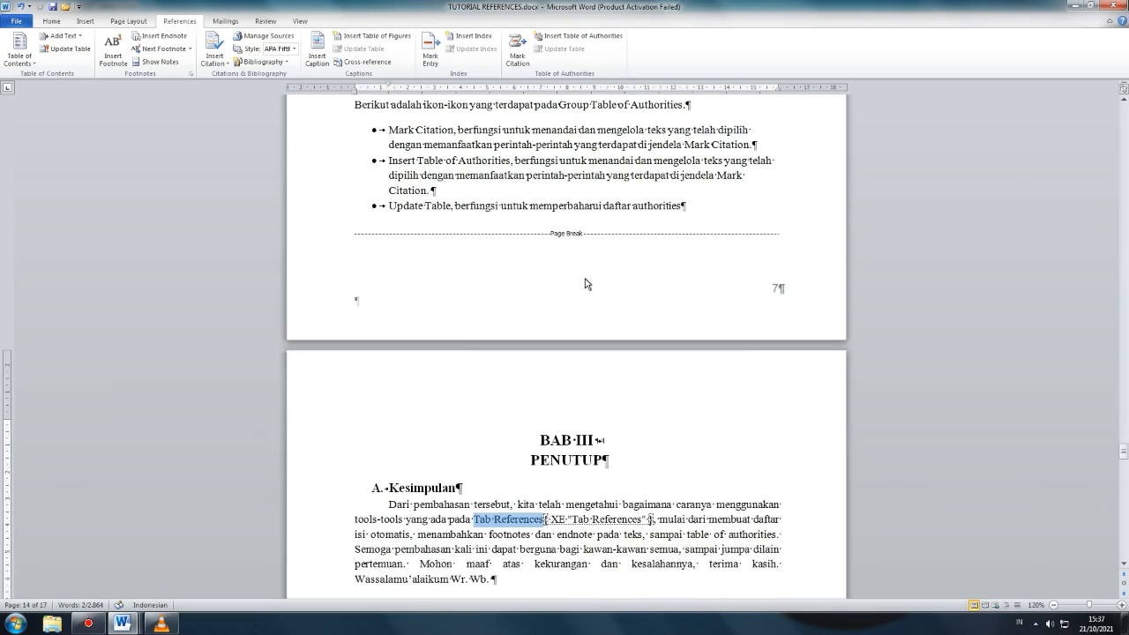
{"action": "scroll", "coordinate": [586, 283], "scroll_direction": "down", "scroll_amount": 2}
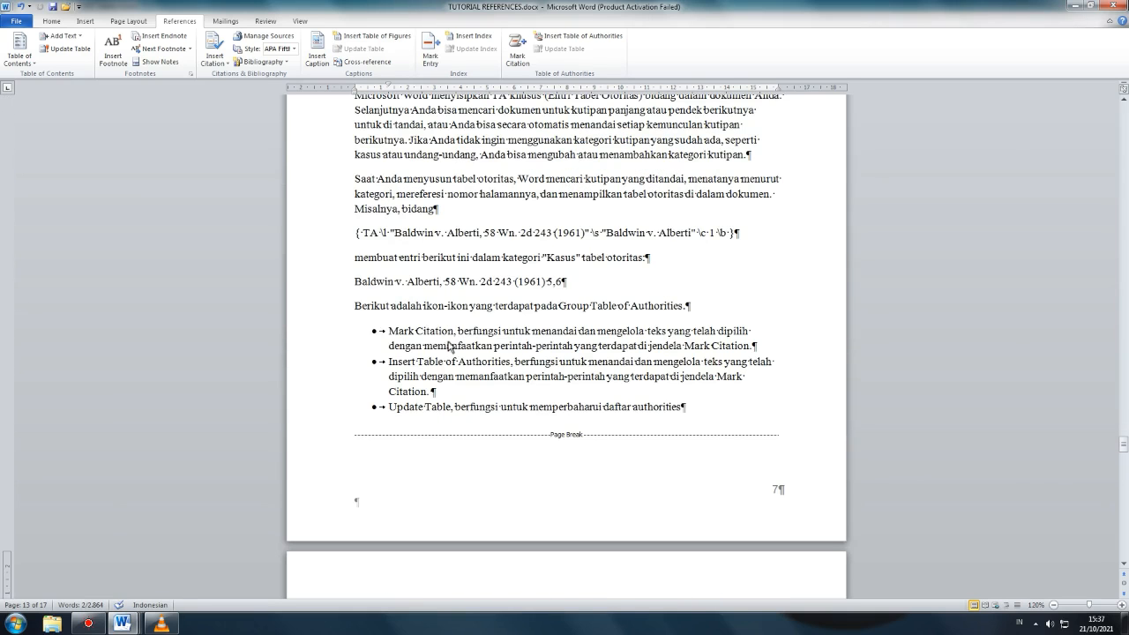
{"action": "left_click_drag", "start_coordinate": [416, 335], "coordinate": [450, 335]}
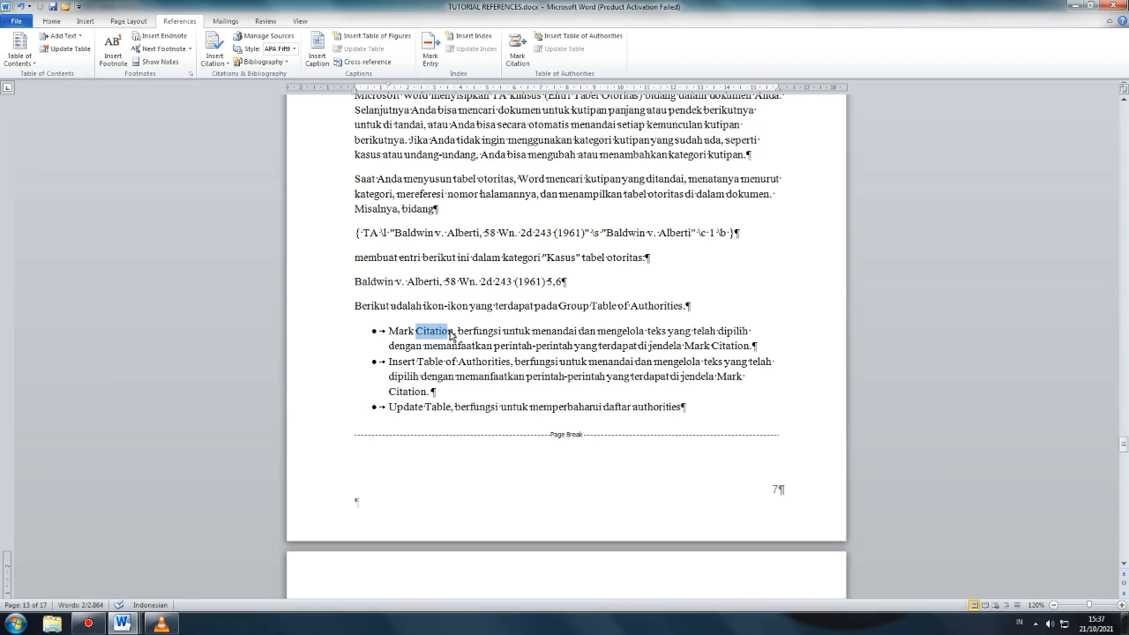
{"action": "left_click", "coordinate": [430, 48]}
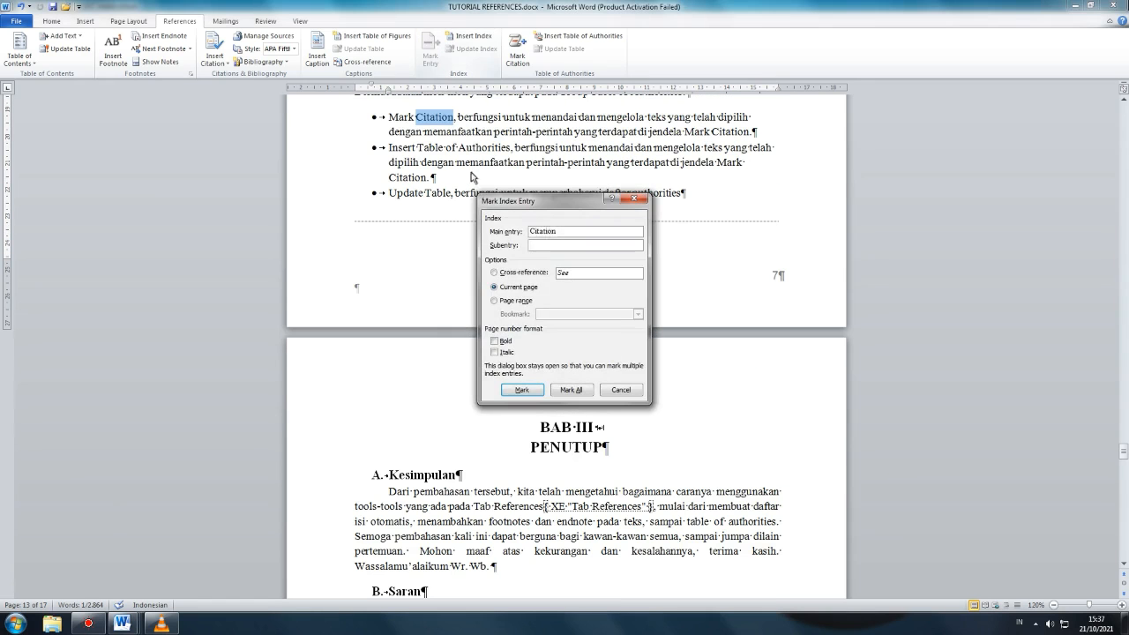
{"action": "left_click", "coordinate": [568, 389]}
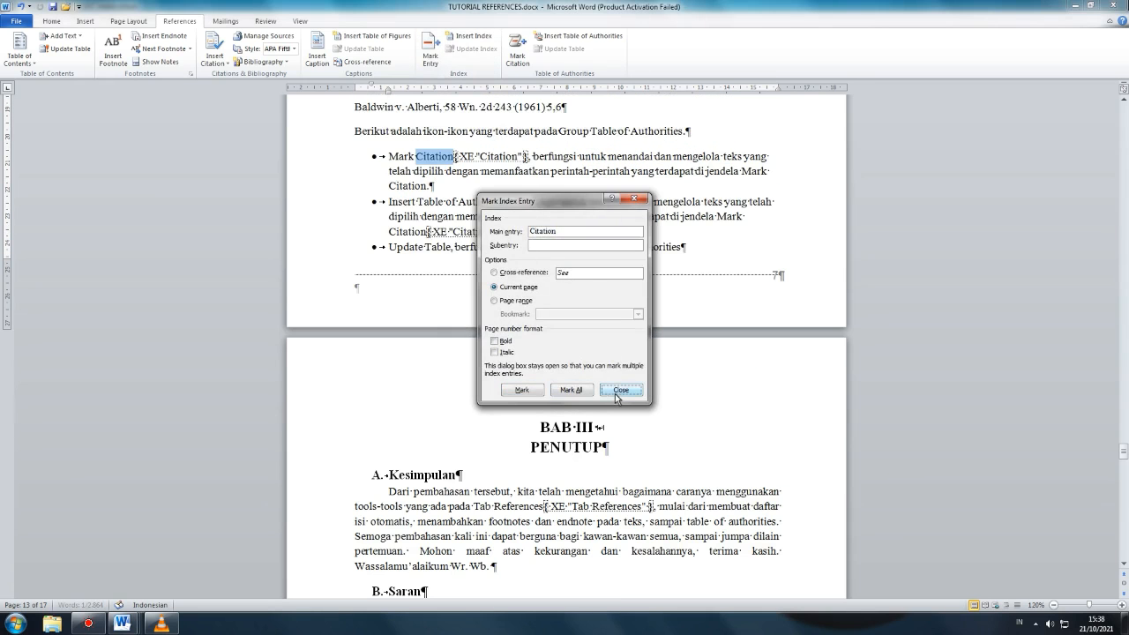
{"action": "left_click", "coordinate": [617, 393]}
Mark Index and every occurrence of Update as index entries.
{"action": "scroll", "coordinate": [487, 313], "scroll_direction": "up", "scroll_amount": 1}
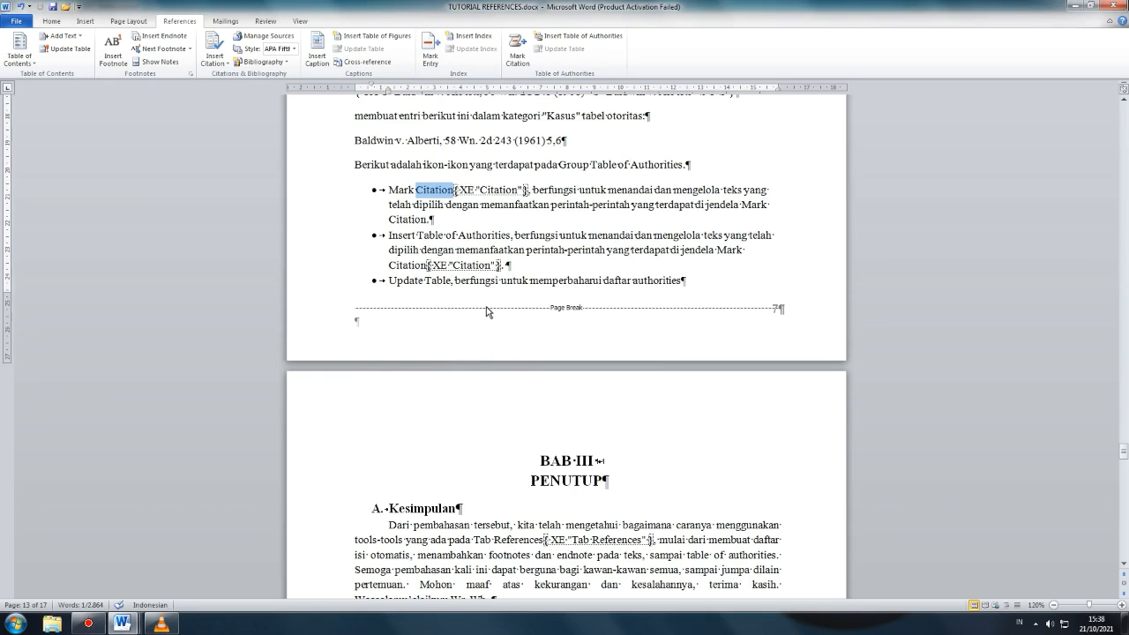
{"action": "scroll", "coordinate": [650, 283], "scroll_direction": "up", "scroll_amount": 15}
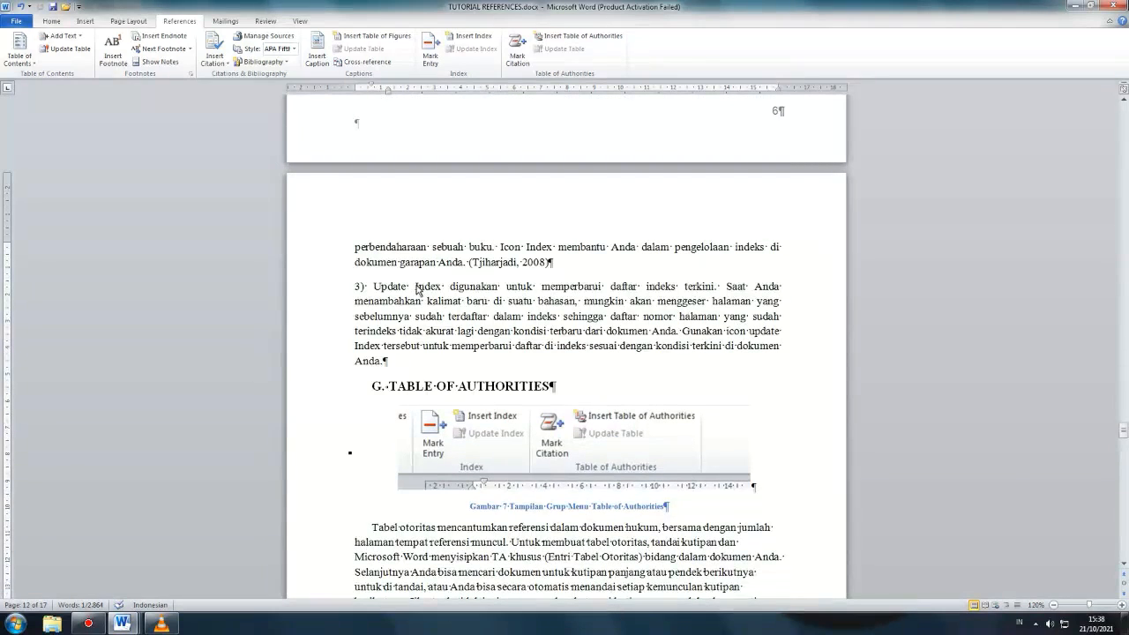
{"action": "left_click_drag", "start_coordinate": [374, 291], "coordinate": [441, 292]}
{"action": "left_click", "coordinate": [430, 55]}
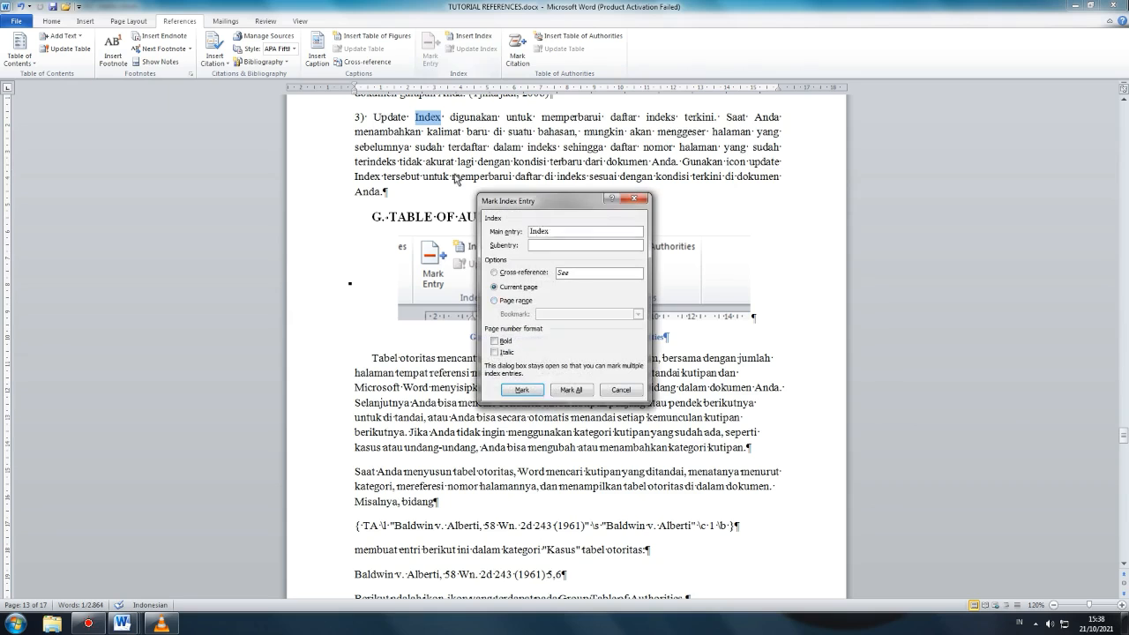
{"action": "left_click", "coordinate": [560, 390]}
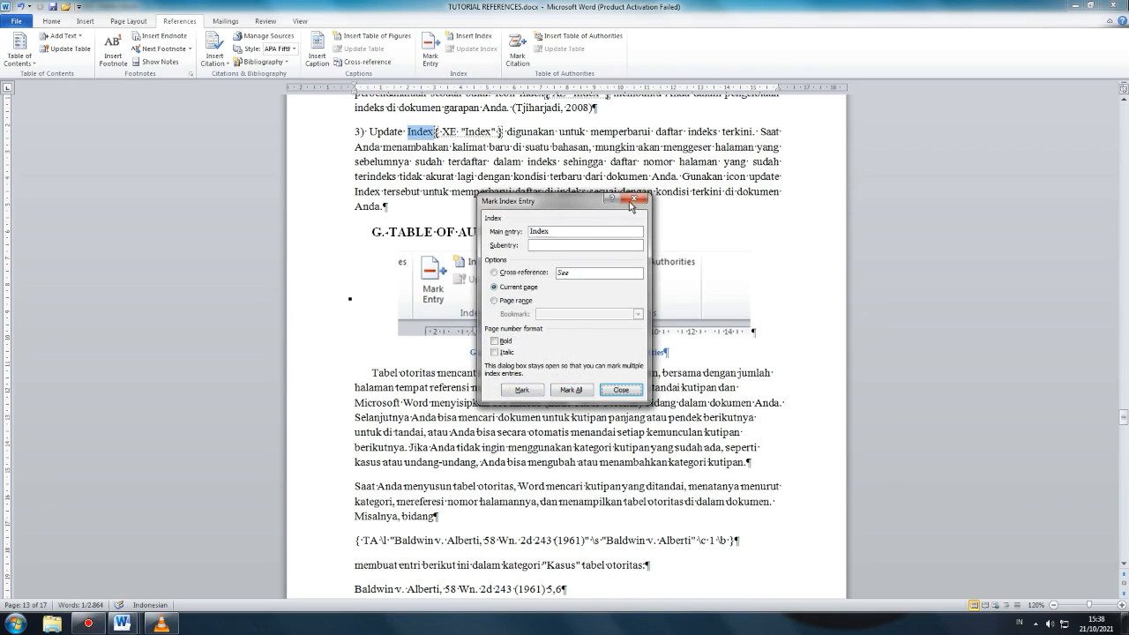
{"action": "left_click", "coordinate": [620, 390]}
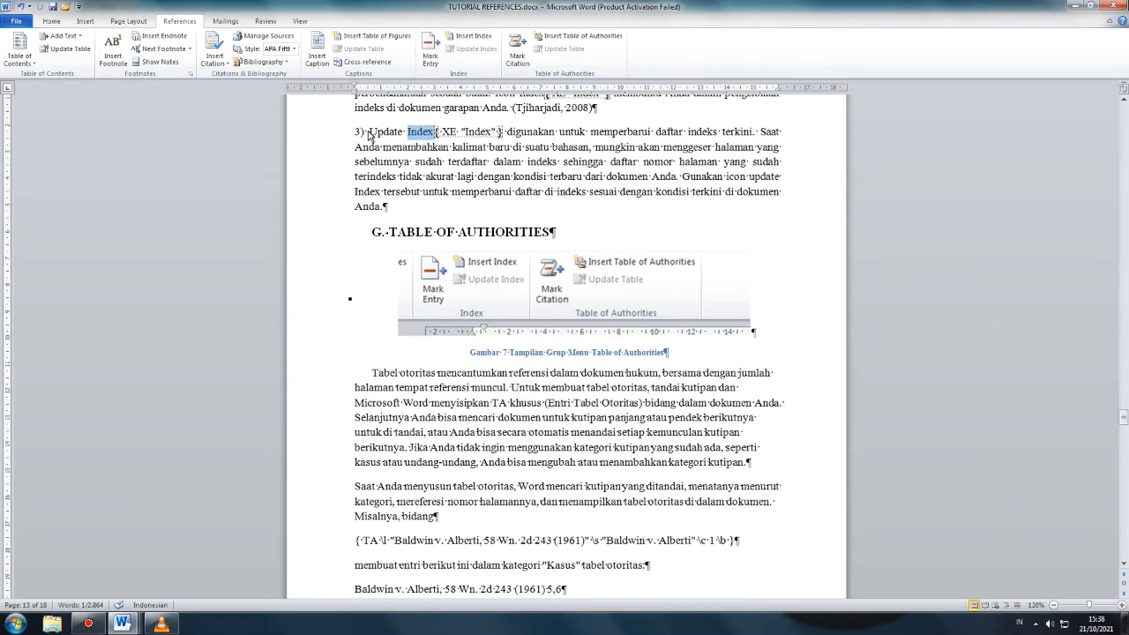
{"action": "left_click_drag", "start_coordinate": [370, 136], "coordinate": [401, 136]}
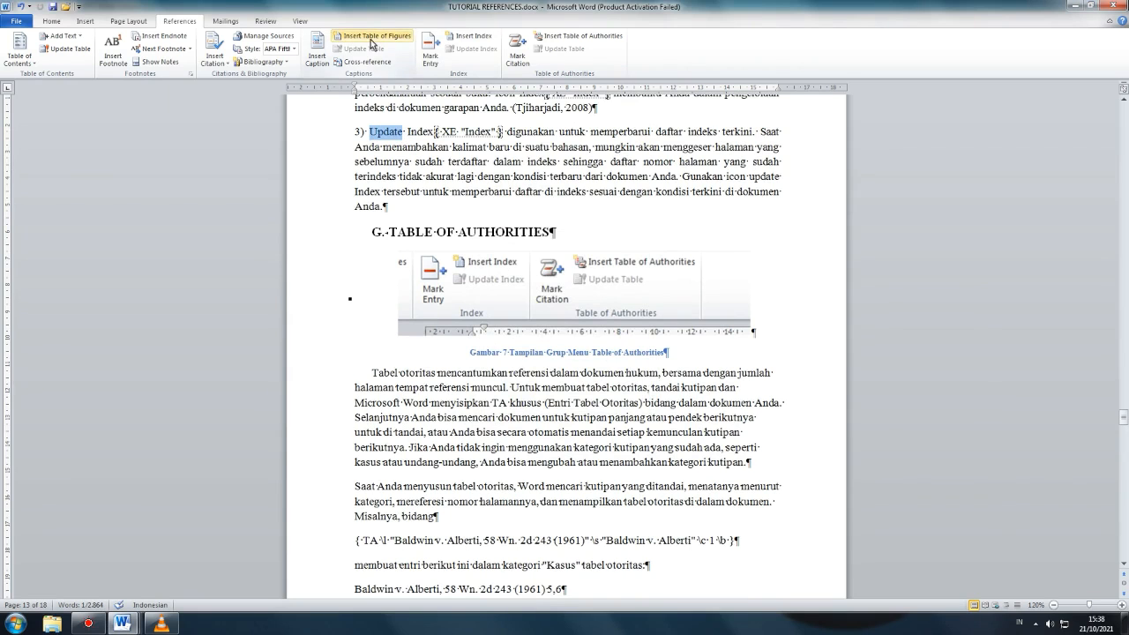
{"action": "left_click", "coordinate": [430, 52]}
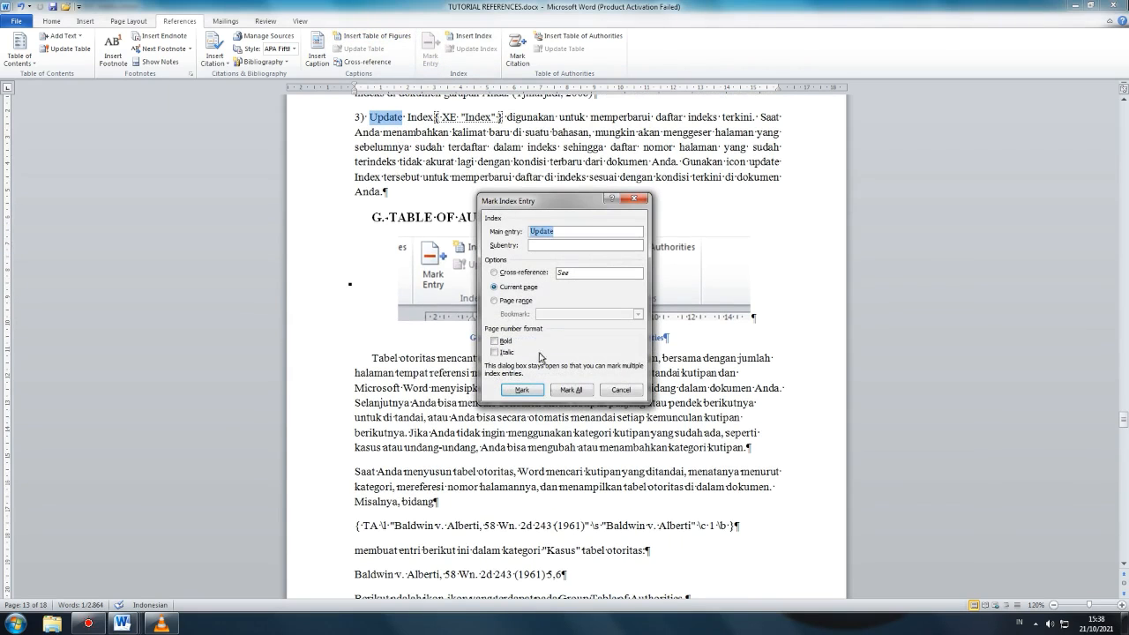
{"action": "left_click", "coordinate": [570, 390]}
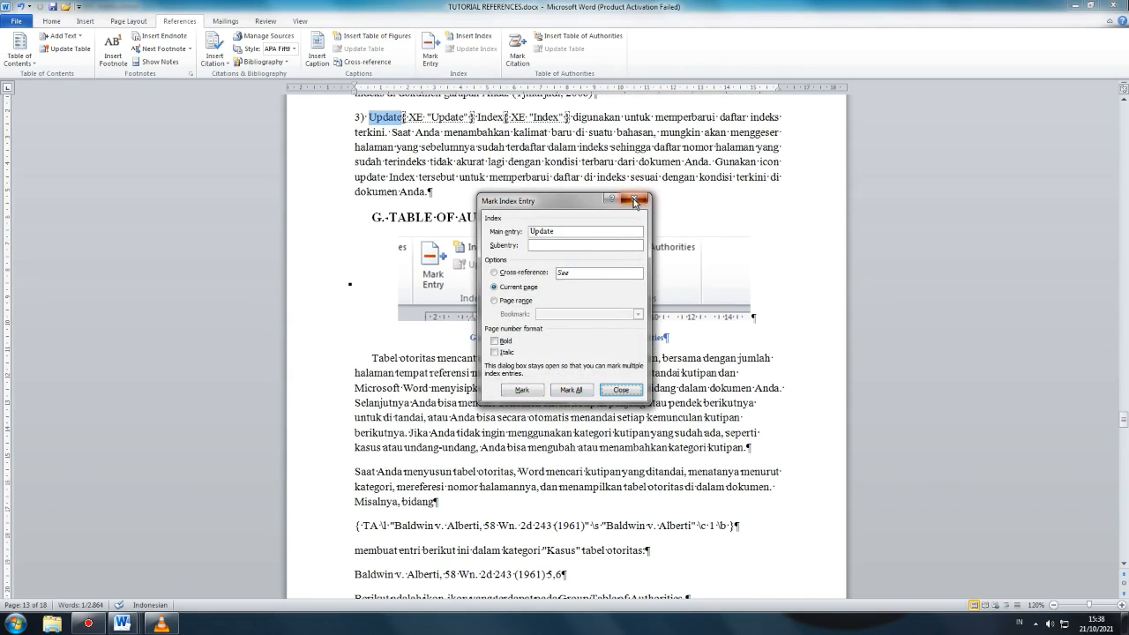
{"action": "left_click", "coordinate": [633, 199]}
{"action": "scroll", "coordinate": [564, 216], "scroll_direction": "up", "scroll_amount": 7}
{"action": "scroll", "coordinate": [524, 196], "scroll_direction": "down", "scroll_amount": 17}
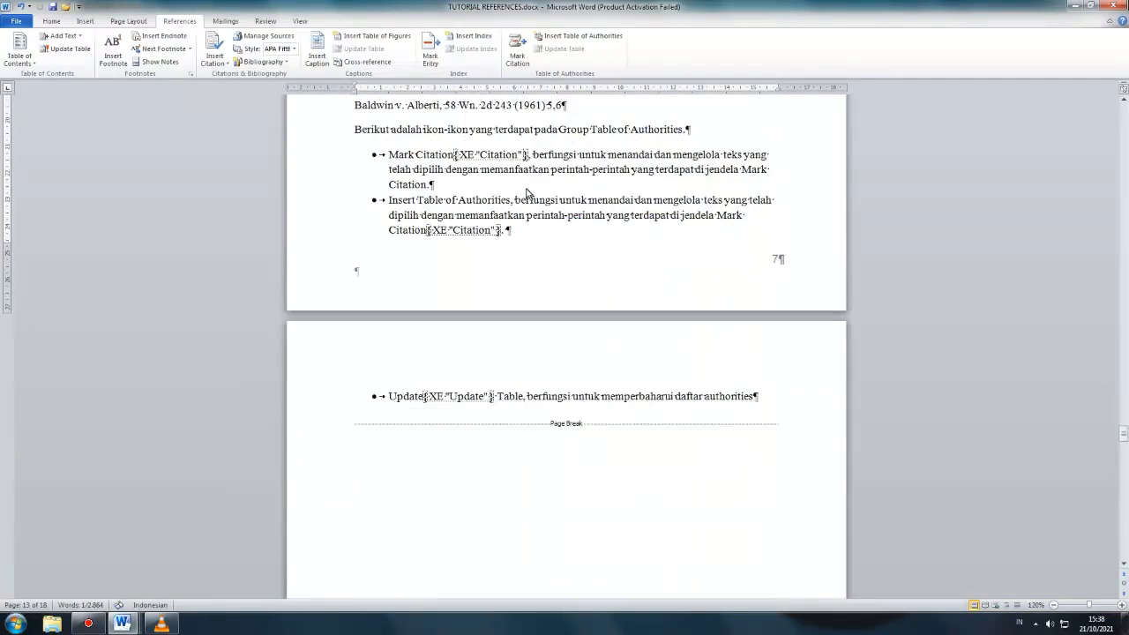
{"action": "left_click", "coordinate": [51, 22]}
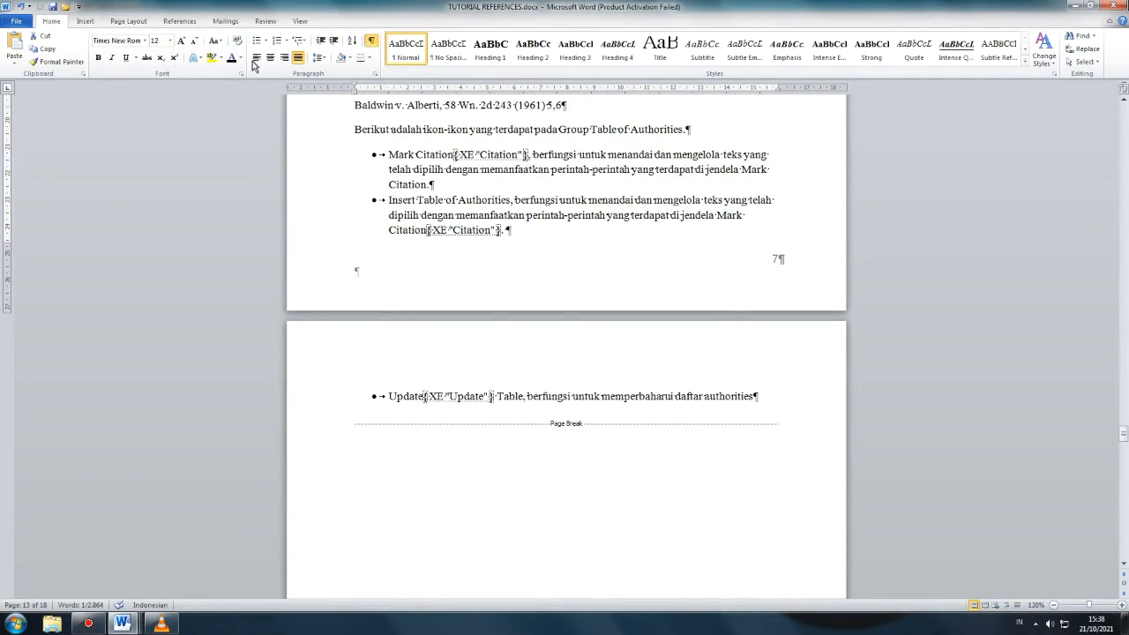
Hide formatting marks and add an empty paragraph at the INDEKS heading for the index.
{"action": "left_click", "coordinate": [370, 44]}
{"action": "right_click", "coordinate": [470, 359]}
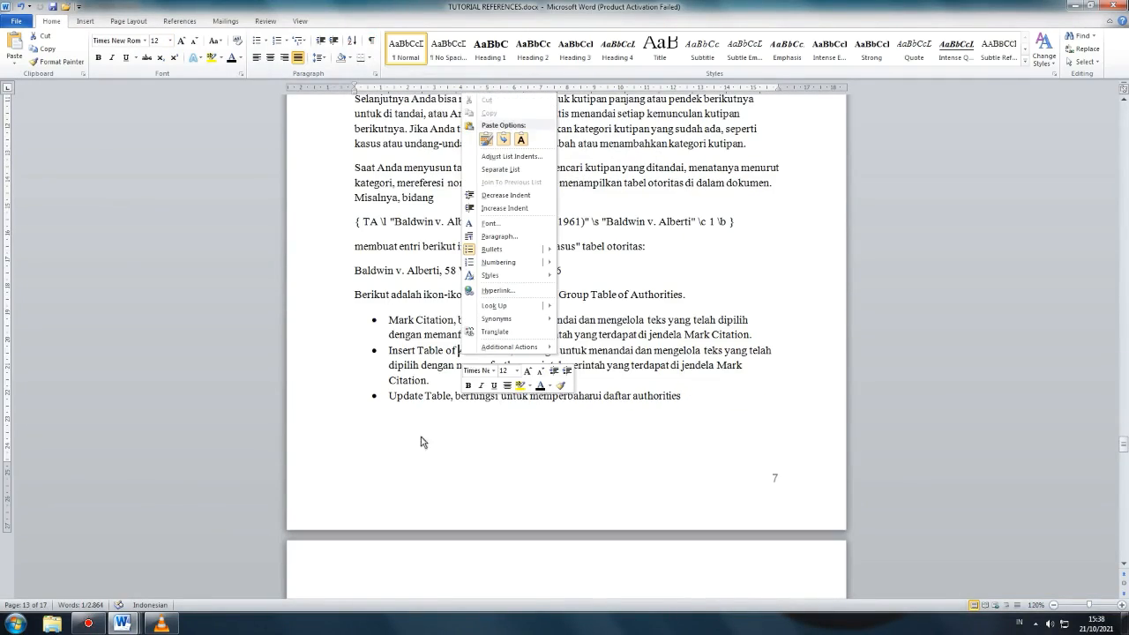
{"action": "left_click", "coordinate": [402, 468]}
{"action": "scroll", "coordinate": [405, 463], "scroll_direction": "down", "scroll_amount": 11}
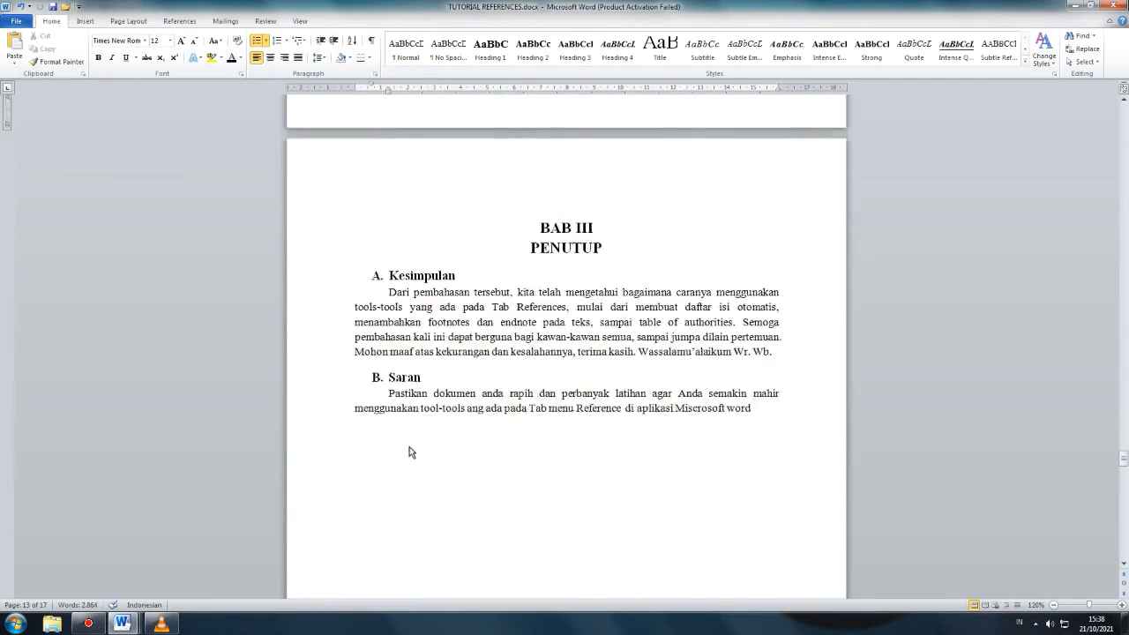
{"action": "scroll", "coordinate": [421, 426], "scroll_direction": "down", "scroll_amount": 20}
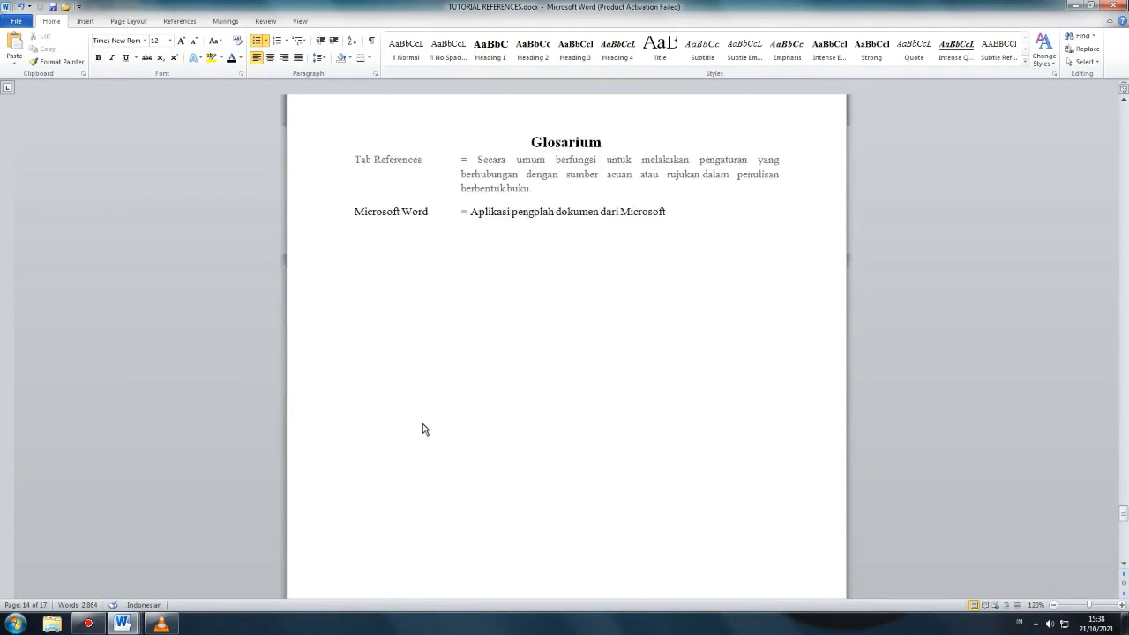
{"action": "scroll", "coordinate": [424, 426], "scroll_direction": "down", "scroll_amount": 3}
{"action": "left_click", "coordinate": [539, 217]}
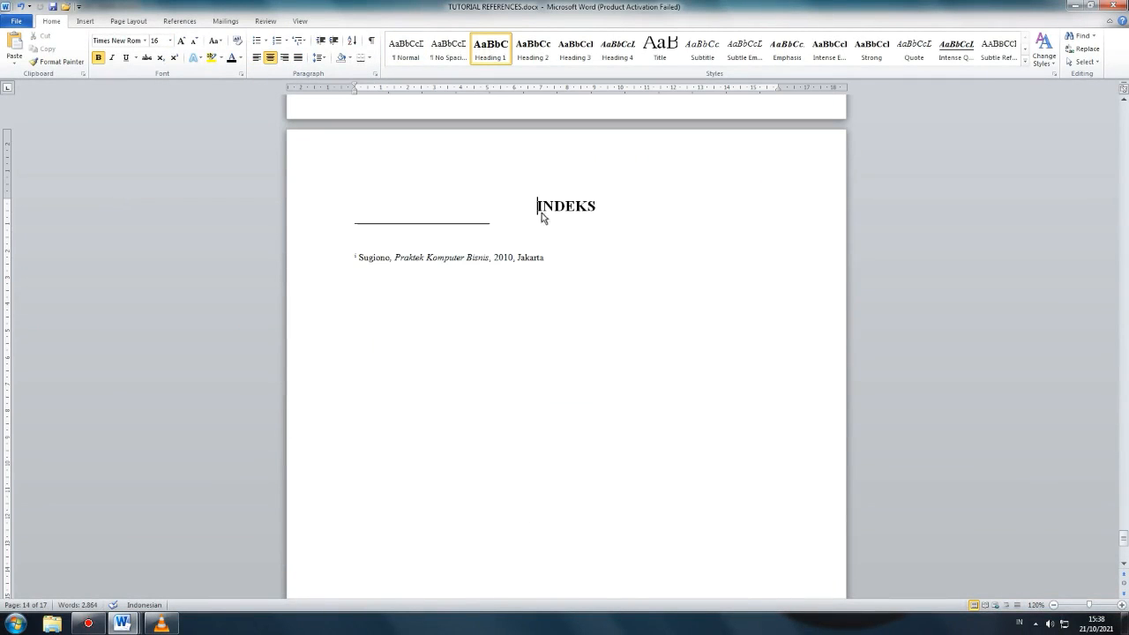
{"action": "left_click", "coordinate": [624, 219]}
{"action": "left_click", "coordinate": [348, 219]}
{"action": "key", "text": "Return"}
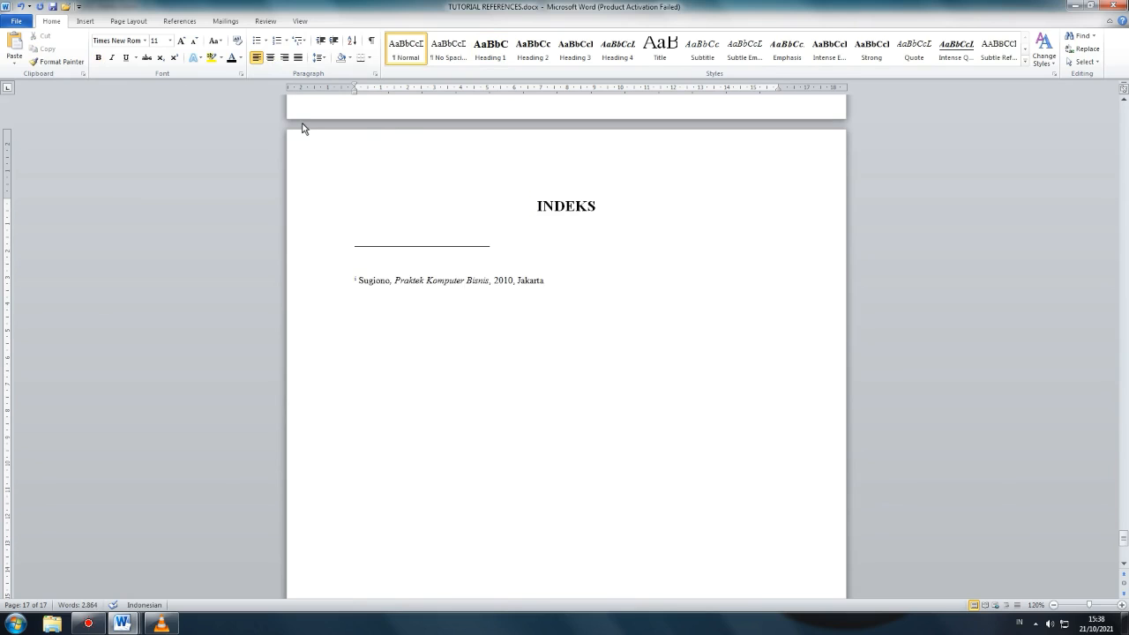
Insert a Formal-format index listing Citation, Index, Tab References and Update on the INDEKS page.
{"action": "left_click", "coordinate": [192, 22]}
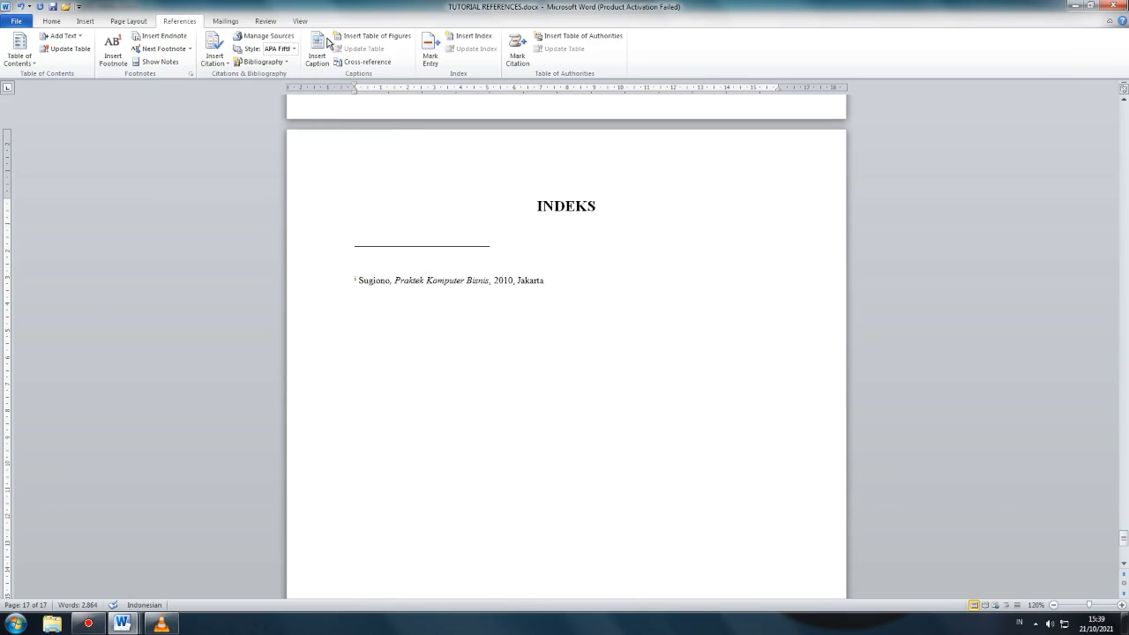
{"action": "left_click", "coordinate": [470, 36]}
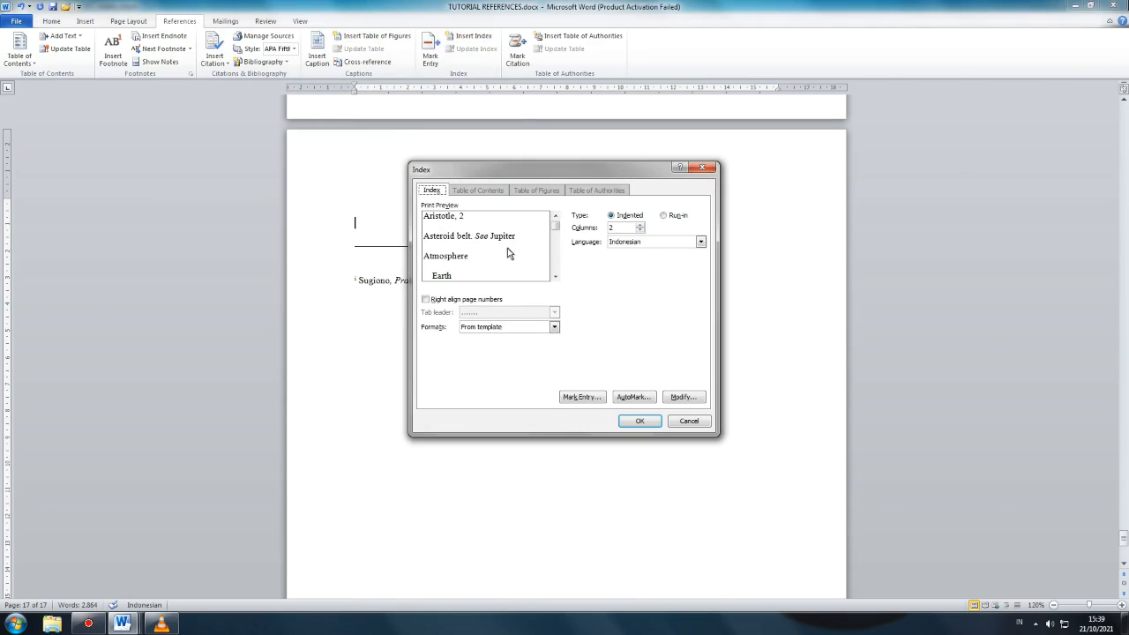
{"action": "left_click", "coordinate": [553, 327]}
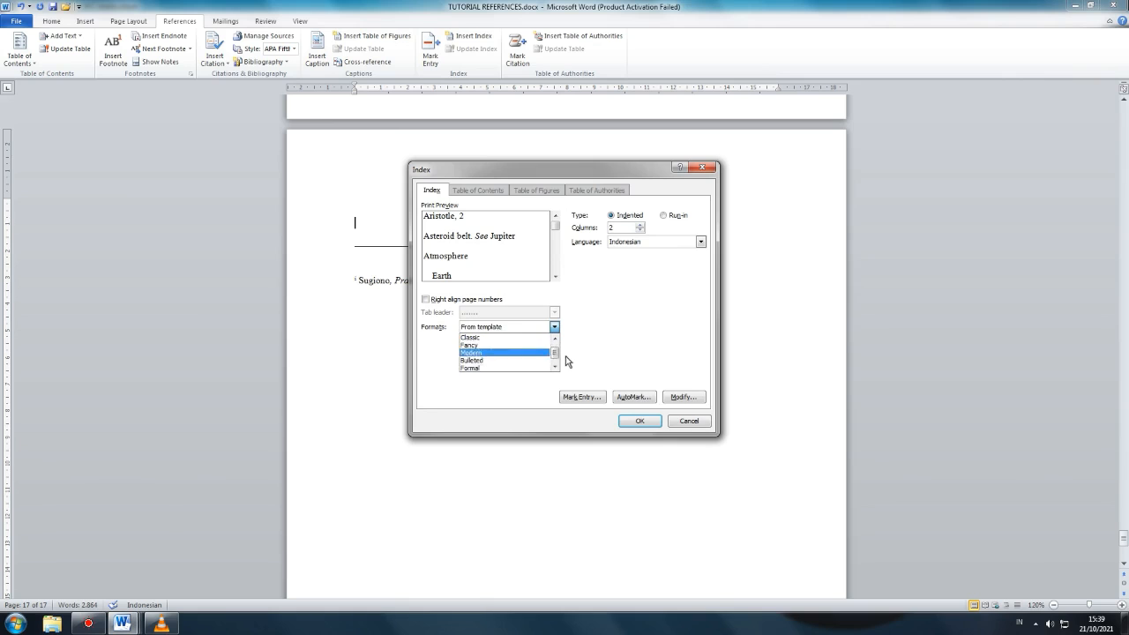
{"action": "left_click", "coordinate": [529, 360]}
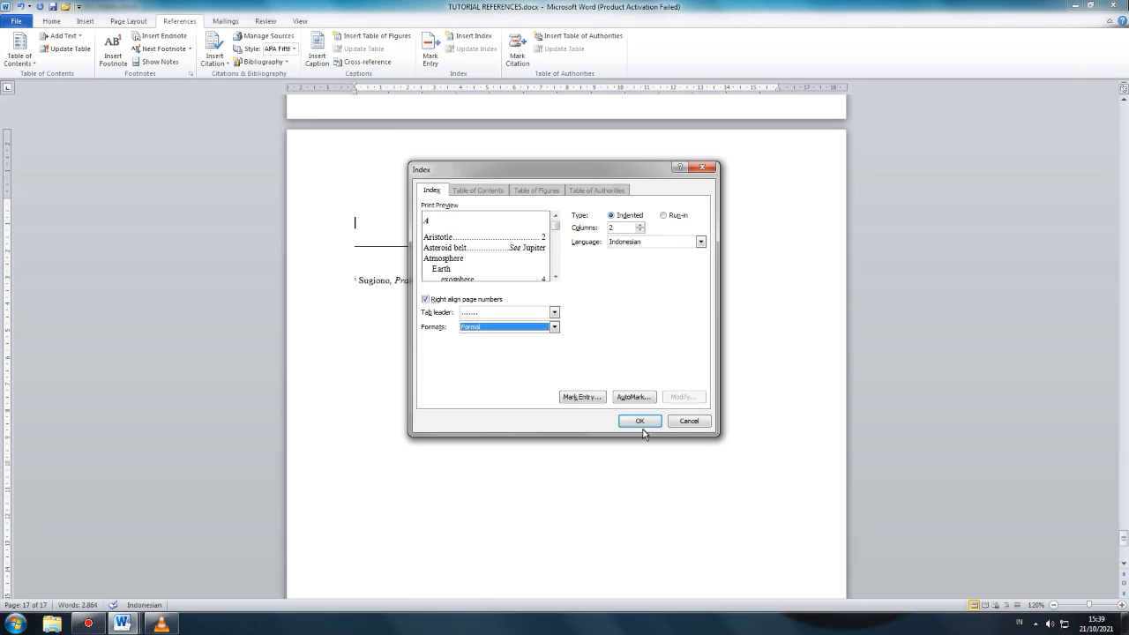
{"action": "left_click", "coordinate": [639, 225]}
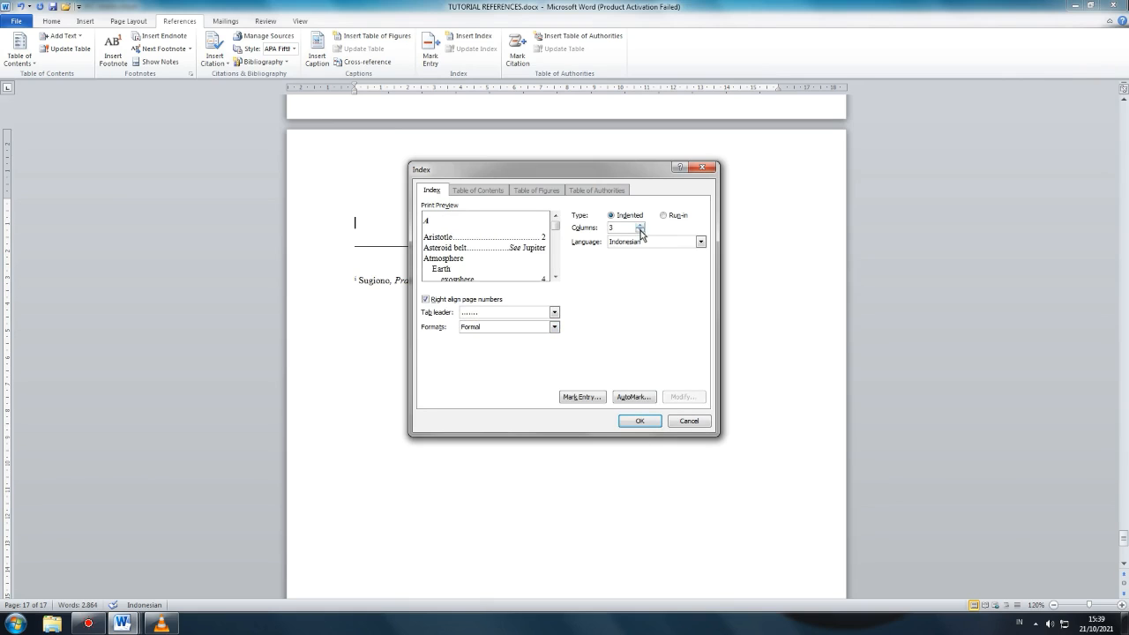
{"action": "left_click", "coordinate": [641, 422]}
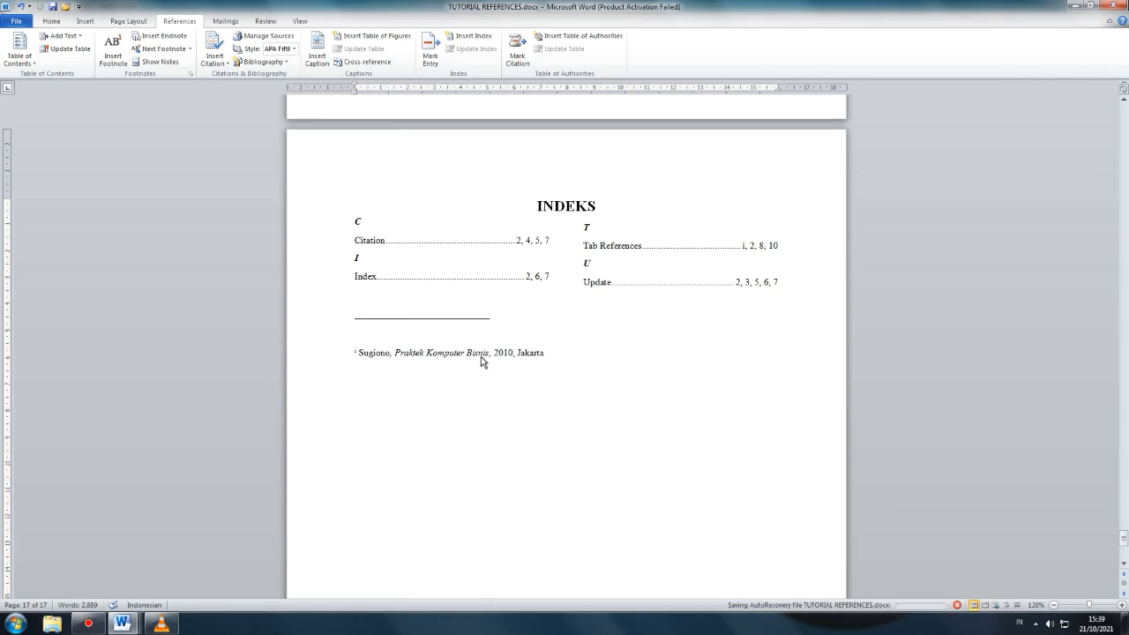
Scroll back to section G TABLE OF AUTHORITIES with its Gambar 7 caption and explanatory paragraphs.
{"action": "scroll", "coordinate": [481, 356], "scroll_direction": "up", "scroll_amount": 10}
{"action": "scroll", "coordinate": [480, 360], "scroll_direction": "up", "scroll_amount": 20}
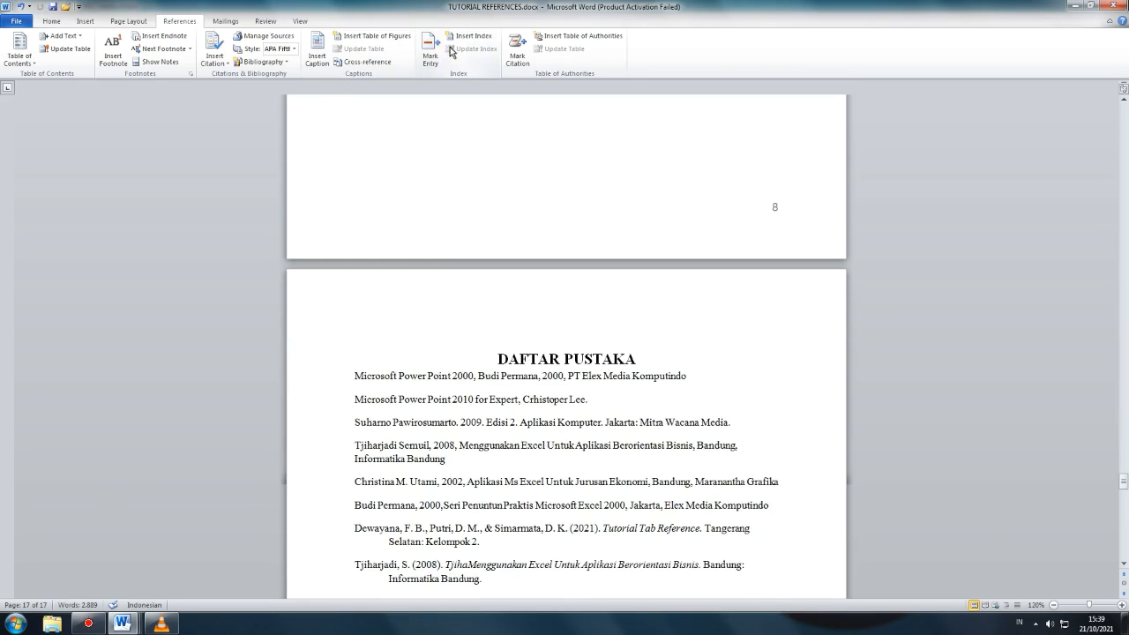
{"action": "scroll", "coordinate": [757, 578], "scroll_direction": "up", "scroll_amount": 10}
{"action": "scroll", "coordinate": [365, 376], "scroll_direction": "up", "scroll_amount": 20}
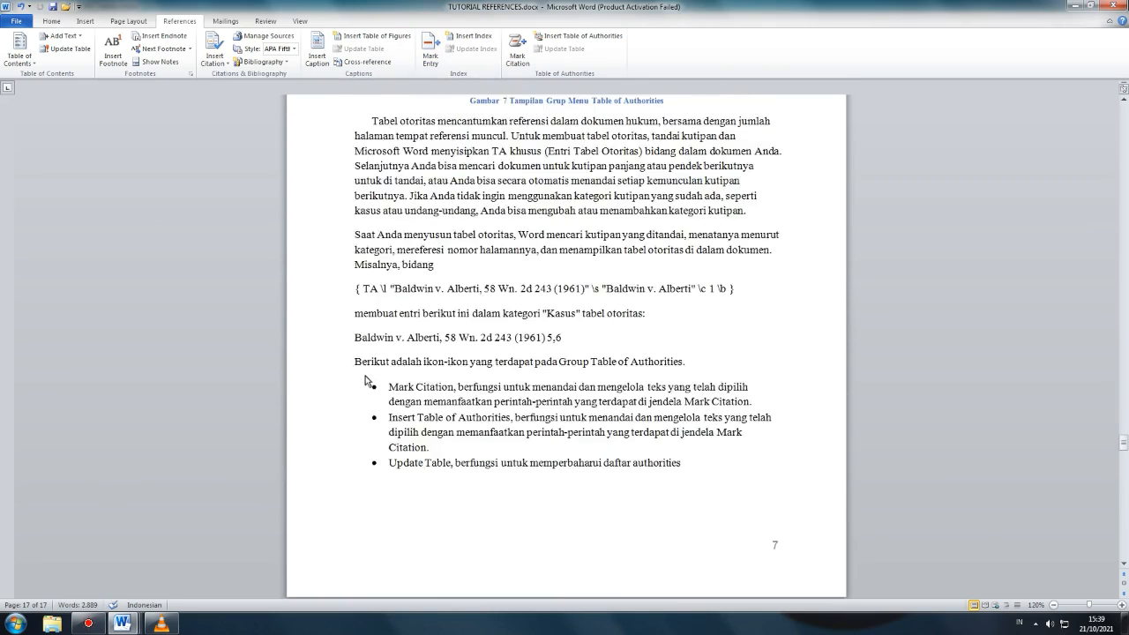
{"action": "scroll", "coordinate": [365, 376], "scroll_direction": "up", "scroll_amount": 15}
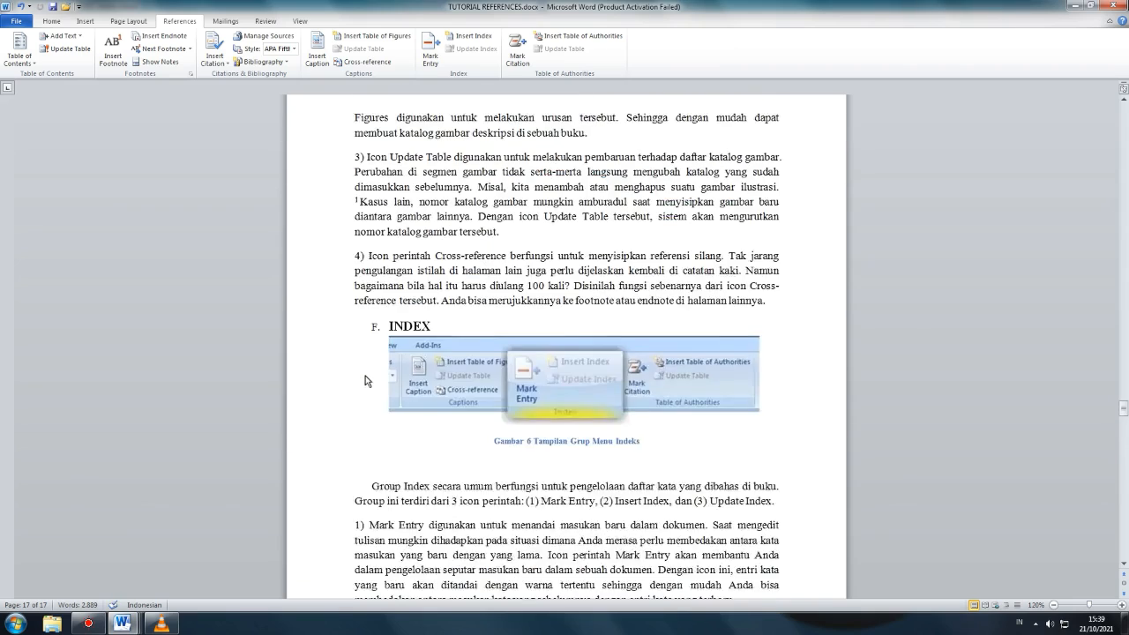
{"action": "scroll", "coordinate": [365, 376], "scroll_direction": "down", "scroll_amount": 18}
{"action": "scroll", "coordinate": [365, 376], "scroll_direction": "down", "scroll_amount": 3}
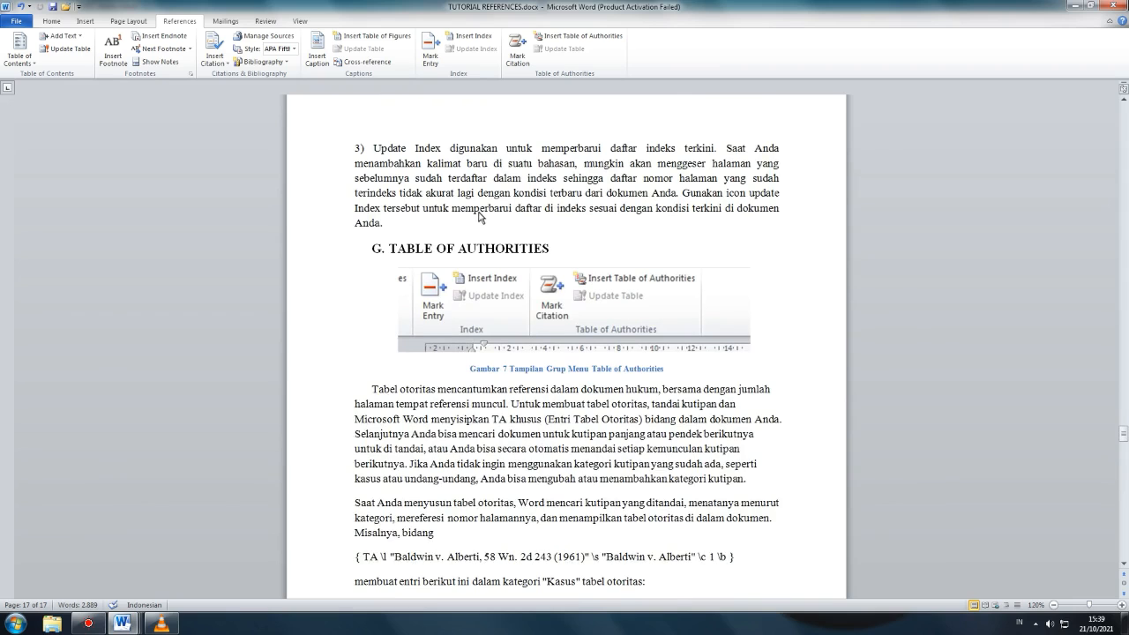
{"action": "scroll", "coordinate": [479, 217], "scroll_direction": "down", "scroll_amount": 1}
{"action": "scroll", "coordinate": [467, 406], "scroll_direction": "down", "scroll_amount": 2}
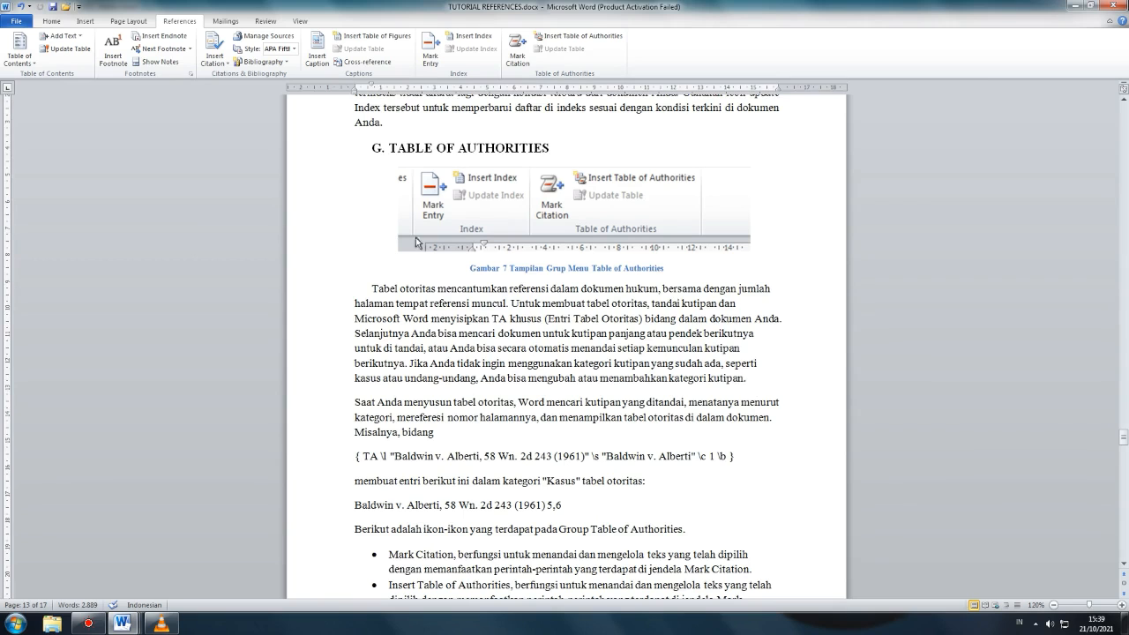
Select the first paragraph's closing sentences and choose the Cases citation category.
{"action": "left_click", "coordinate": [517, 55]}
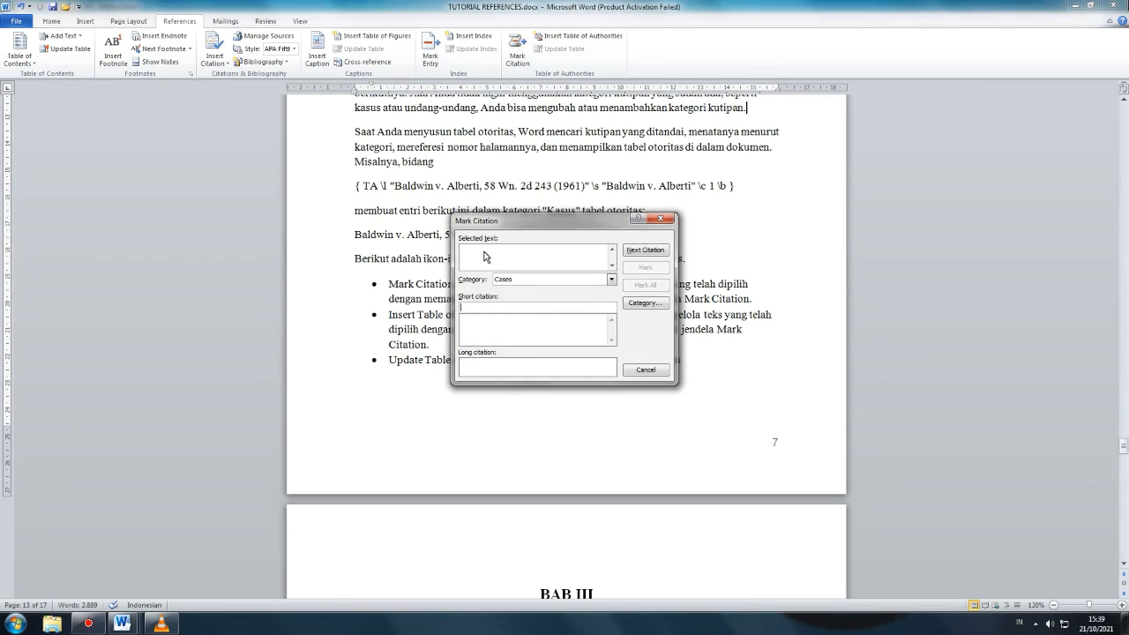
{"action": "left_click", "coordinate": [673, 219]}
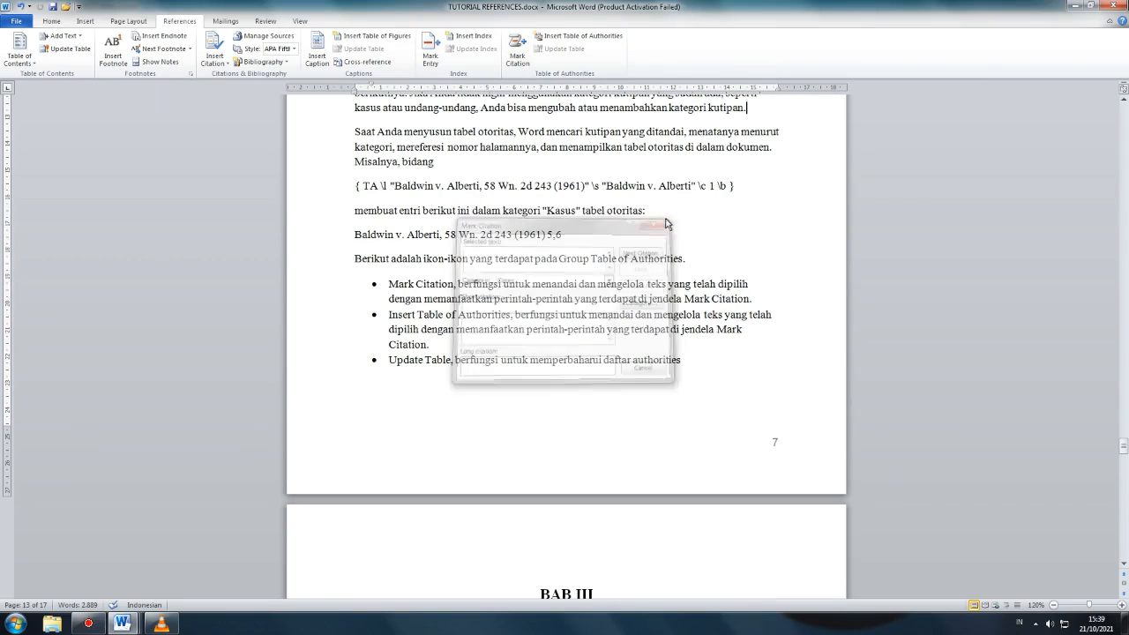
{"action": "scroll", "coordinate": [640, 245], "scroll_direction": "up", "scroll_amount": 3}
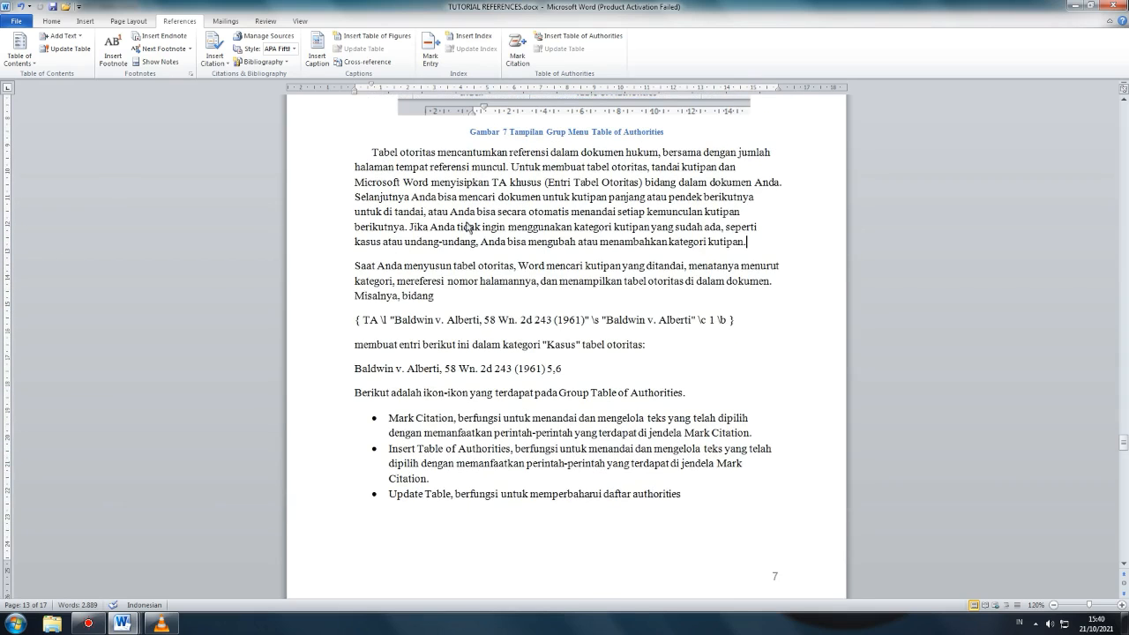
{"action": "left_click_drag", "start_coordinate": [409, 234], "coordinate": [750, 251]}
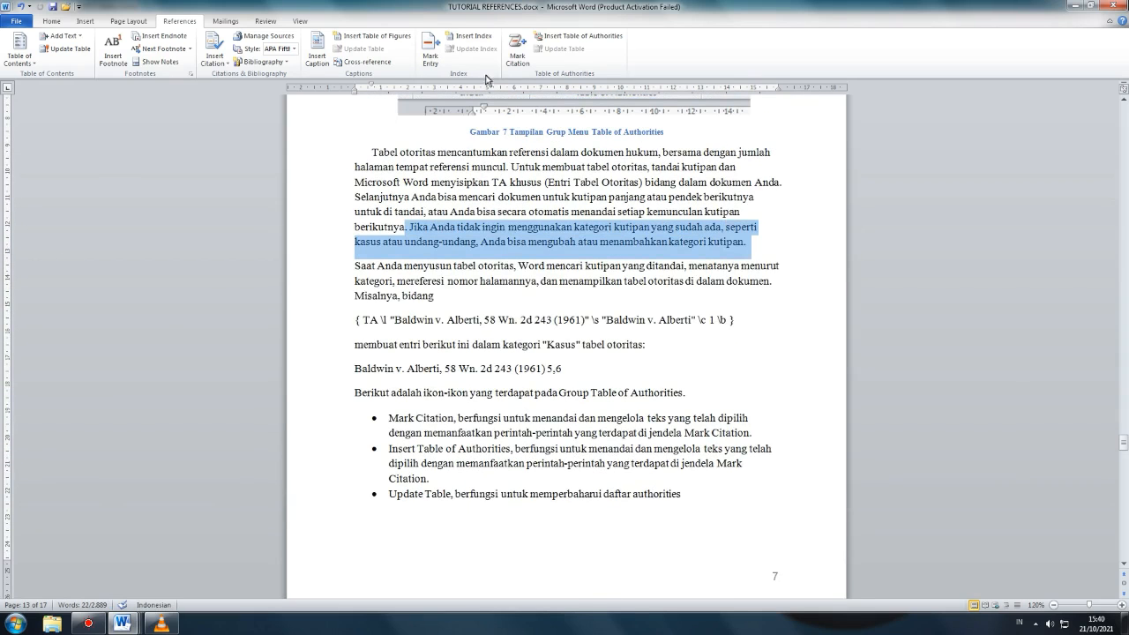
{"action": "left_click", "coordinate": [515, 54]}
{"action": "left_click", "coordinate": [610, 279]}
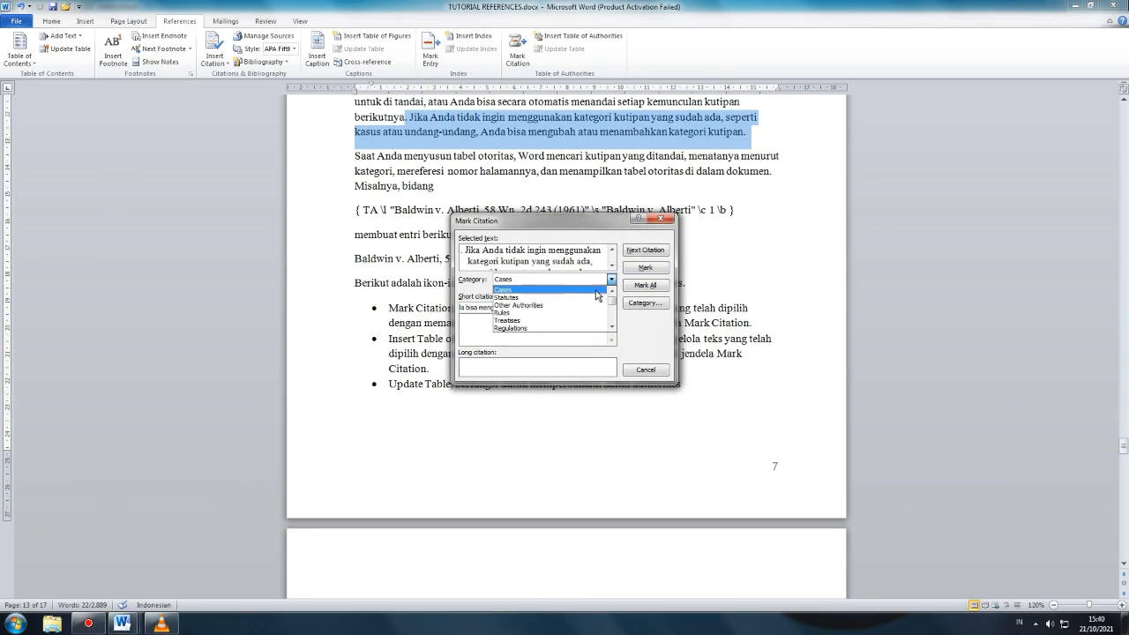
{"action": "scroll", "coordinate": [550, 323], "scroll_direction": "down", "scroll_amount": 2}
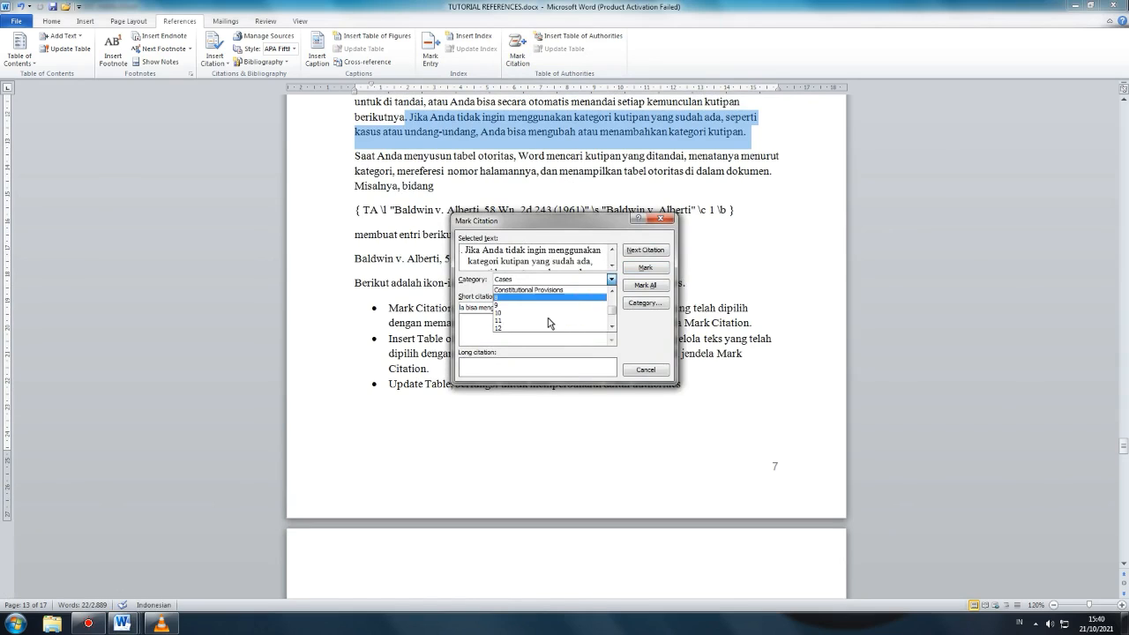
{"action": "scroll", "coordinate": [547, 323], "scroll_direction": "up", "scroll_amount": 2}
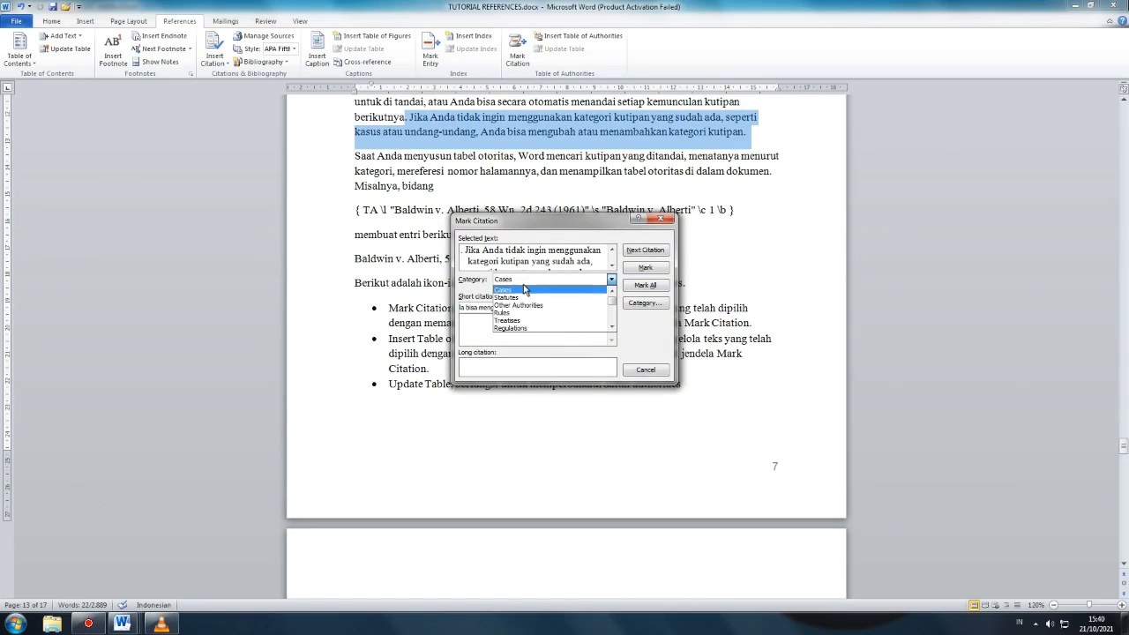
{"action": "left_click", "coordinate": [525, 288]}
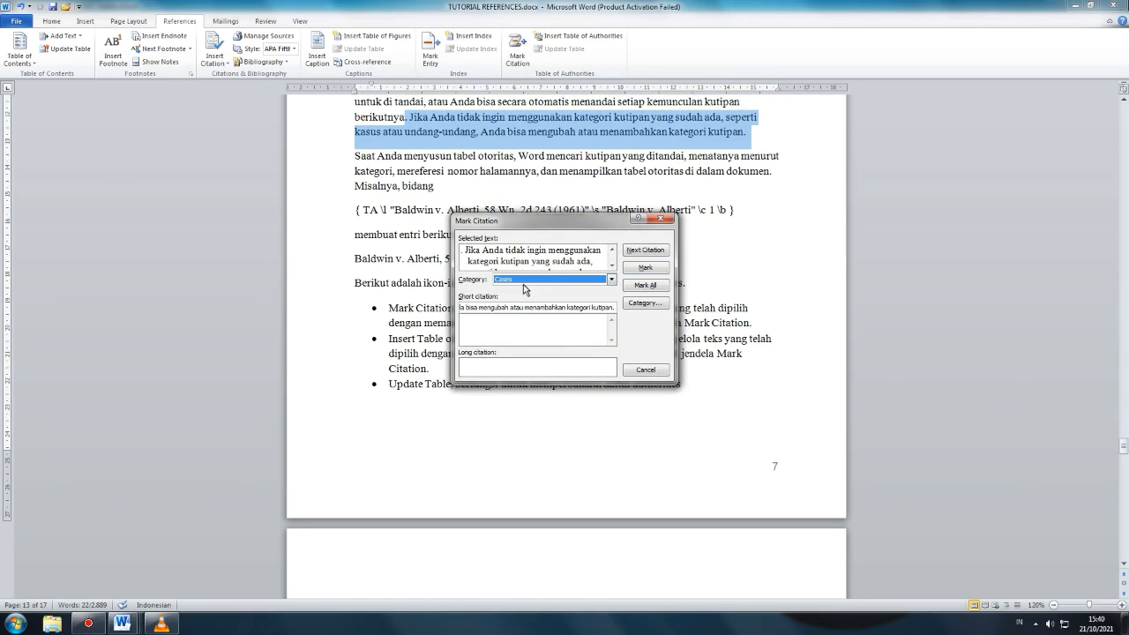
Replace the short citation with the author and 2010, then mark the Cases citation.
{"action": "left_click", "coordinate": [614, 308]}
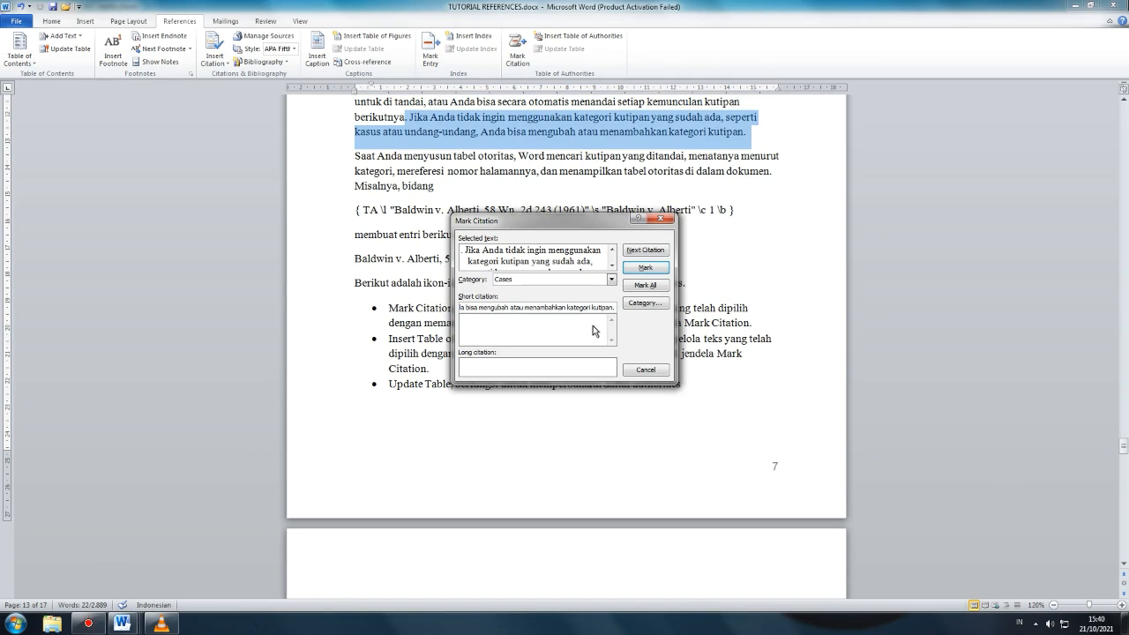
{"action": "left_click_drag", "start_coordinate": [613, 309], "coordinate": [424, 311]}
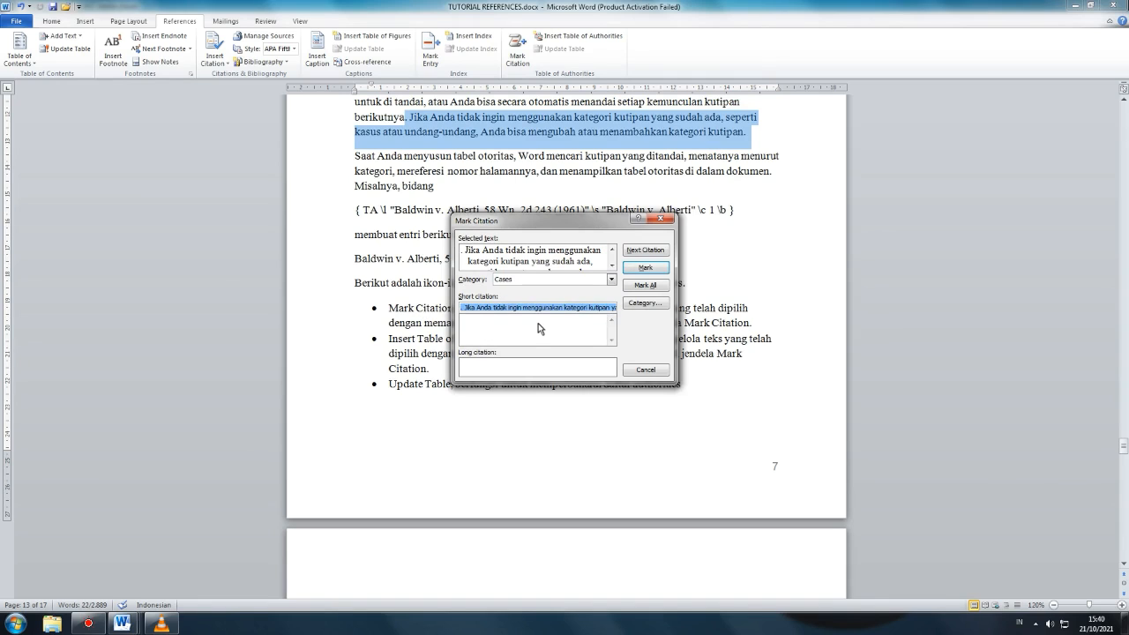
{"action": "type", "text": "Fajar Bambang, 2010"}
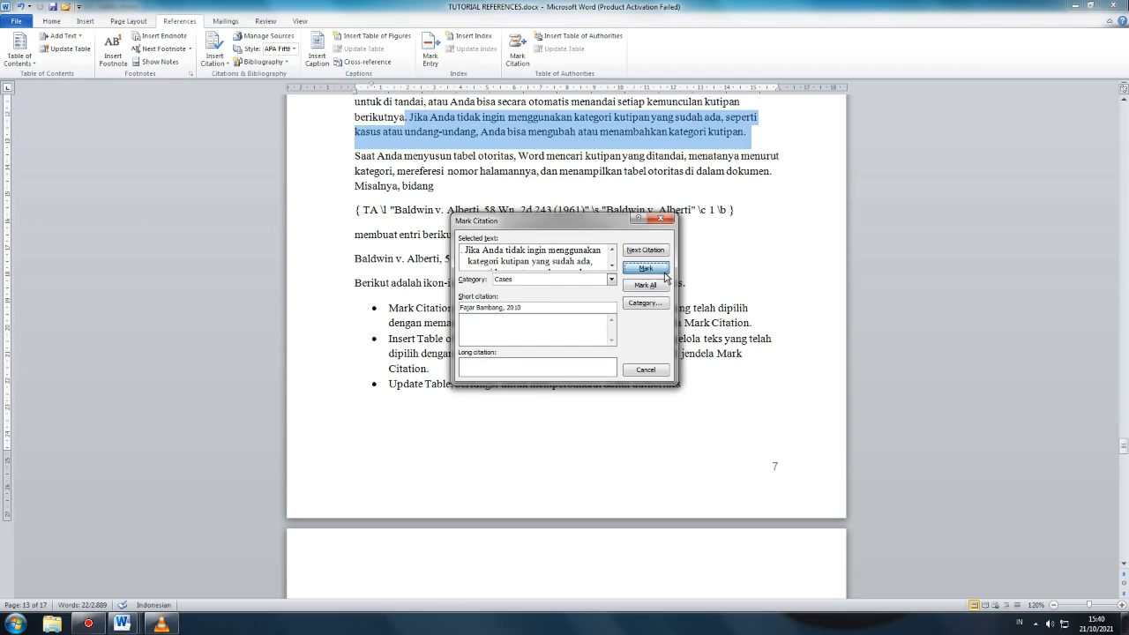
{"action": "left_click", "coordinate": [665, 269]}
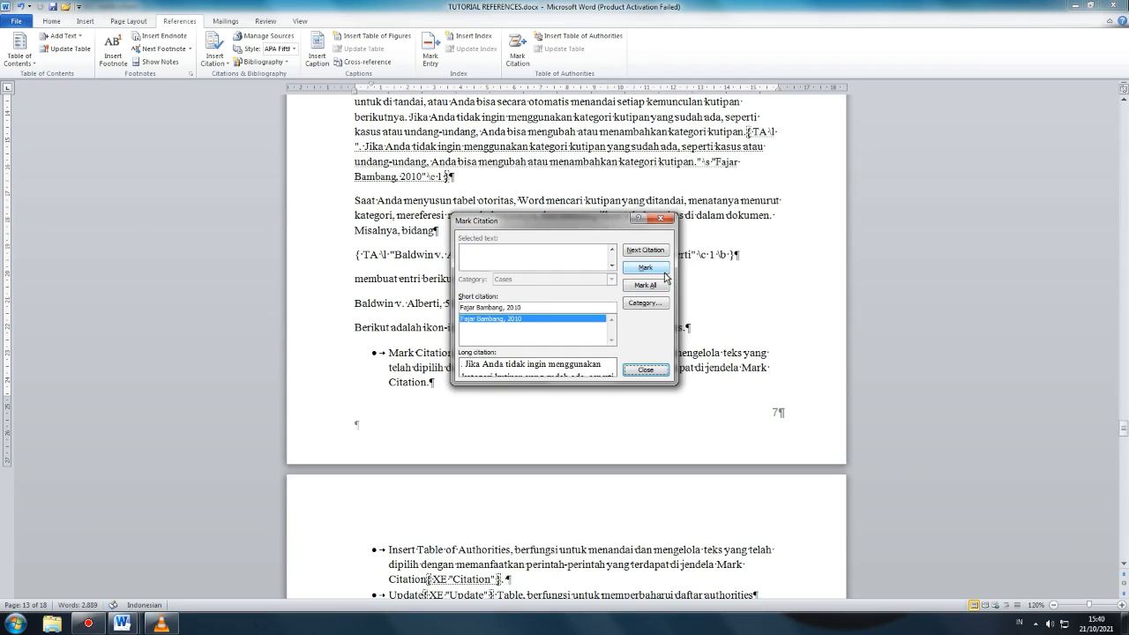
{"action": "left_click", "coordinate": [651, 378]}
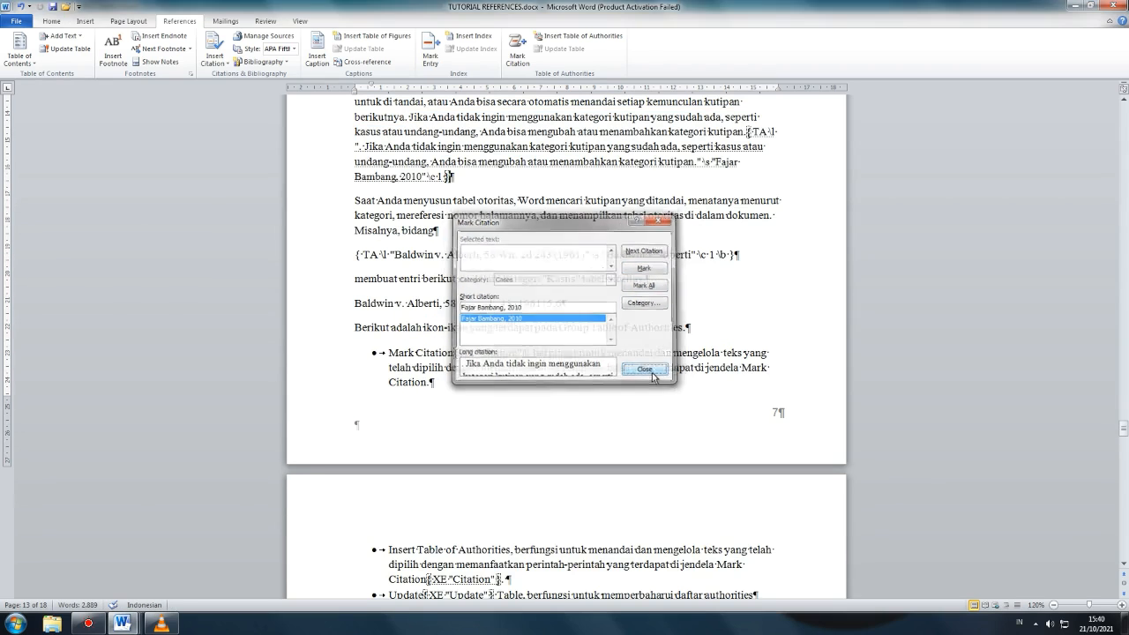
{"action": "left_click", "coordinate": [52, 20]}
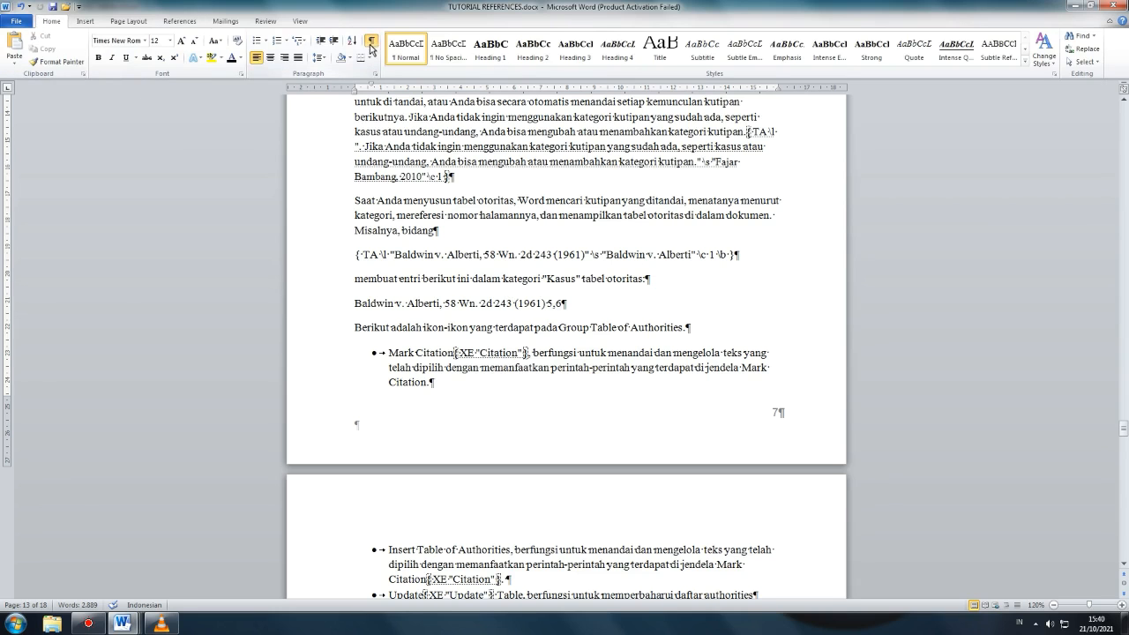
Hide formatting marks and field codes, then scroll to the INDEKS page.
{"action": "left_click", "coordinate": [371, 40]}
{"action": "left_click", "coordinate": [371, 40]}
{"action": "left_click", "coordinate": [371, 40]}
{"action": "scroll", "coordinate": [867, 227], "scroll_direction": "up", "scroll_amount": 2}
{"action": "scroll", "coordinate": [812, 251], "scroll_direction": "down", "scroll_amount": 20}
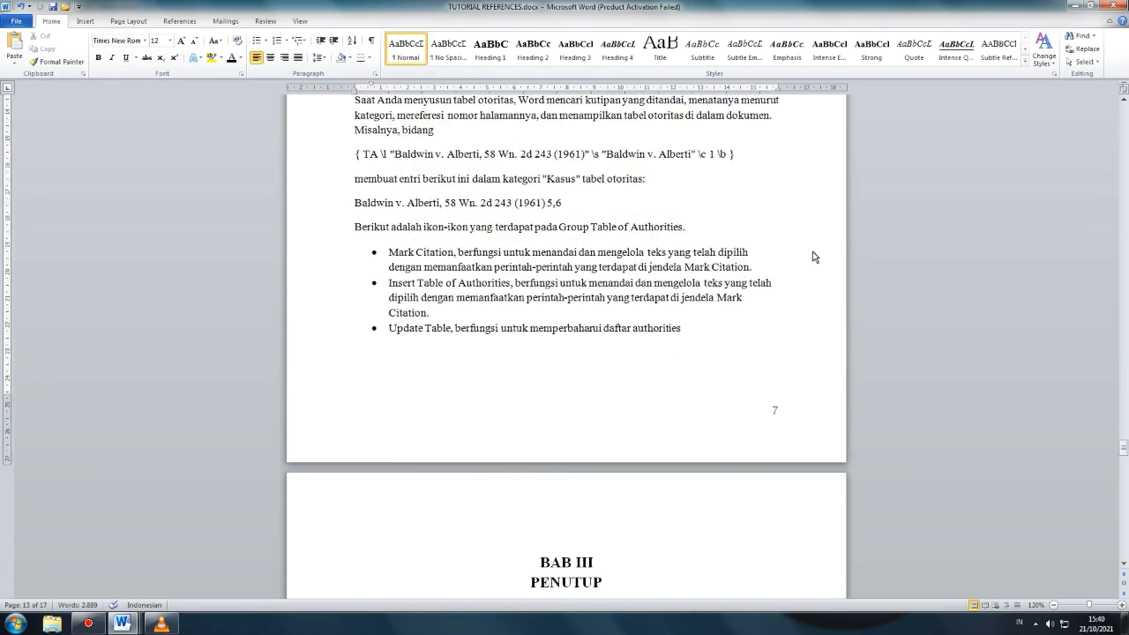
{"action": "scroll", "coordinate": [811, 253], "scroll_direction": "down", "scroll_amount": 20}
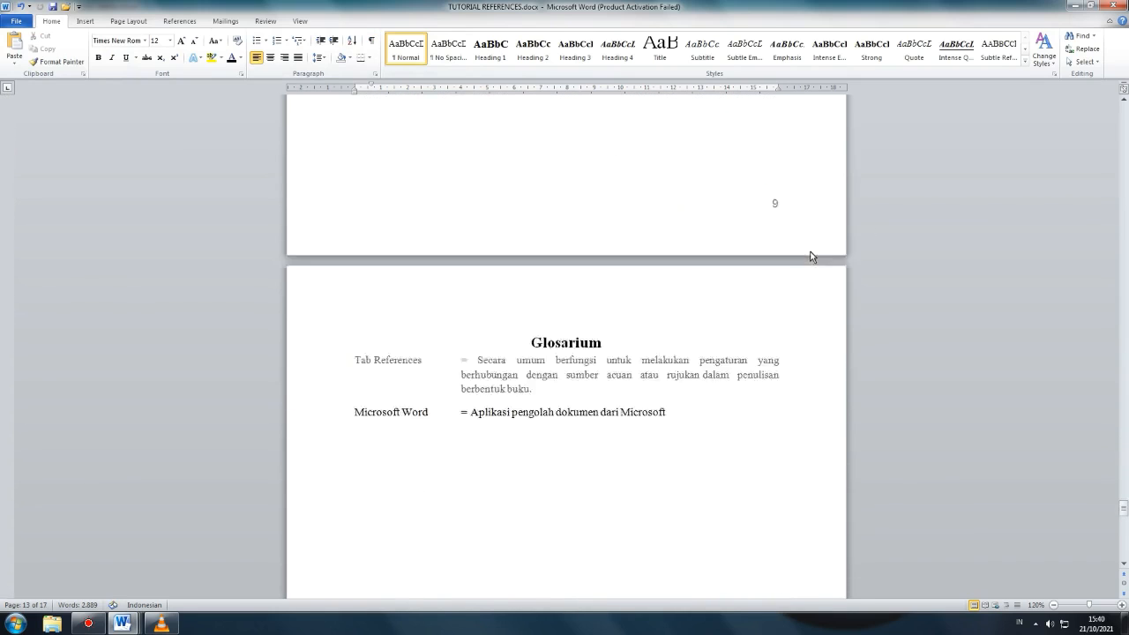
{"action": "scroll", "coordinate": [811, 257], "scroll_direction": "up", "scroll_amount": 20}
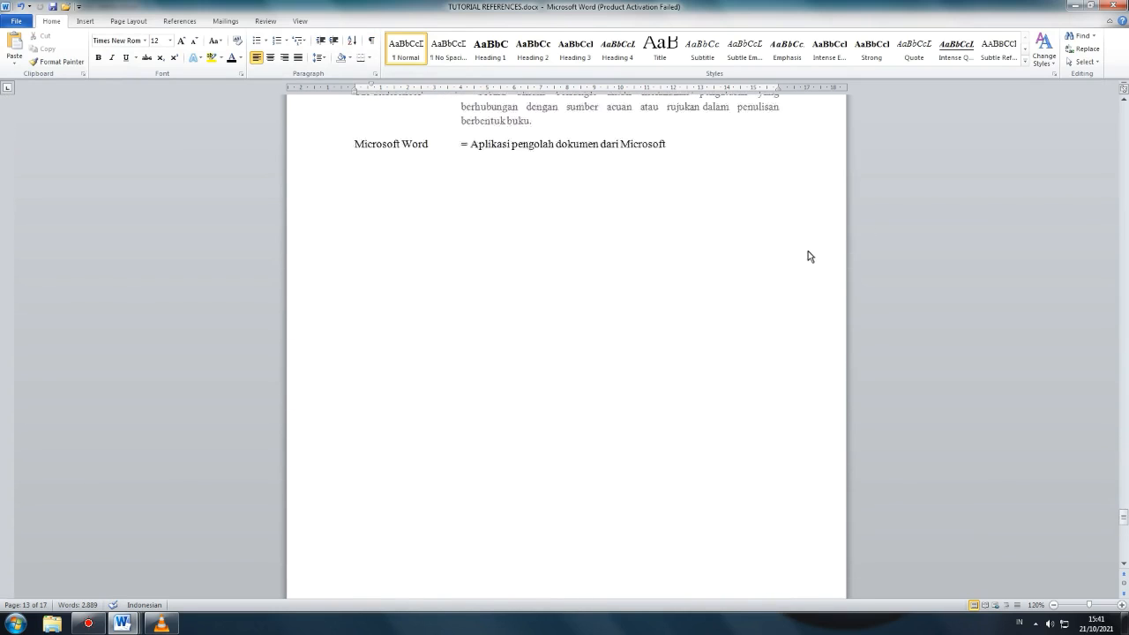
{"action": "scroll", "coordinate": [809, 256], "scroll_direction": "up", "scroll_amount": 20}
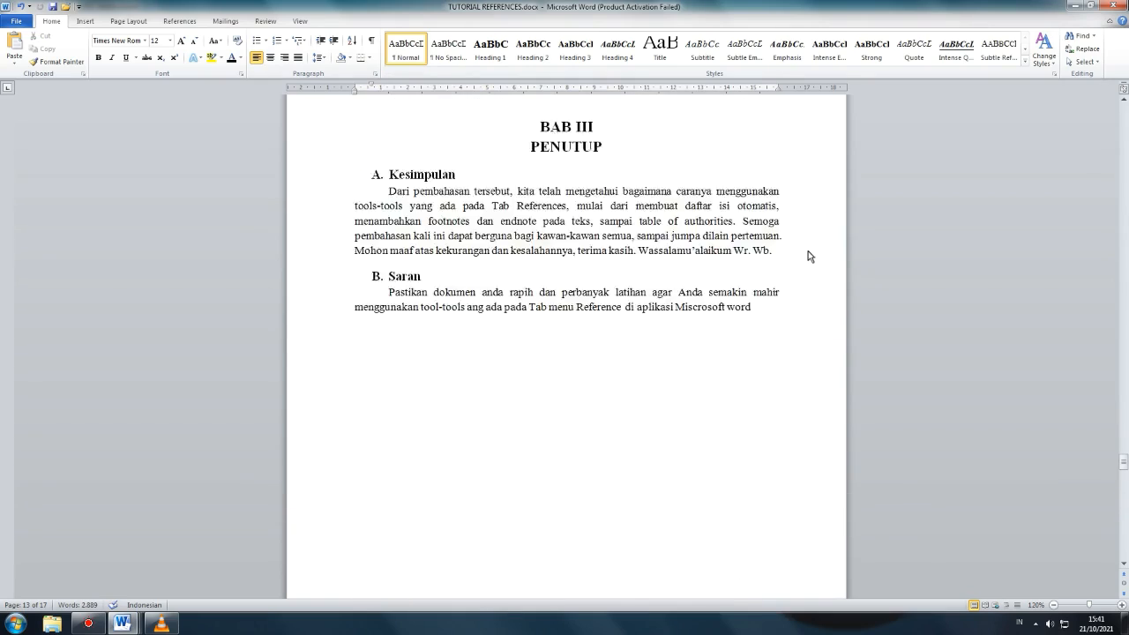
{"action": "scroll", "coordinate": [809, 255], "scroll_direction": "down", "scroll_amount": 20}
{"action": "scroll", "coordinate": [806, 252], "scroll_direction": "down", "scroll_amount": 7}
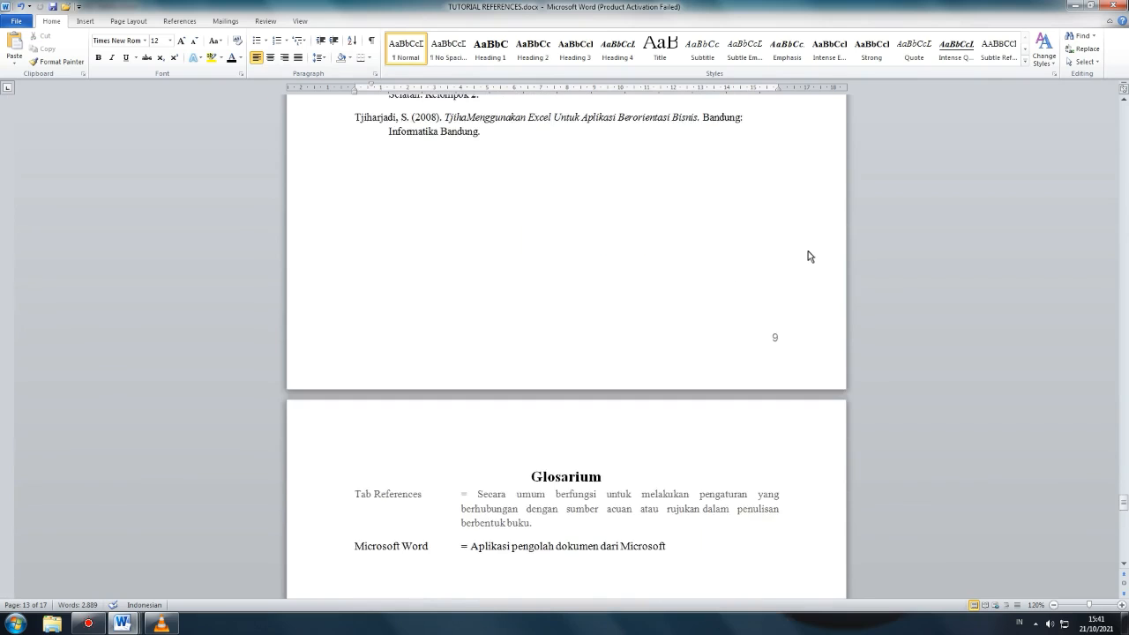
{"action": "scroll", "coordinate": [804, 256], "scroll_direction": "up", "scroll_amount": 8}
{"action": "scroll", "coordinate": [651, 309], "scroll_direction": "up", "scroll_amount": 10}
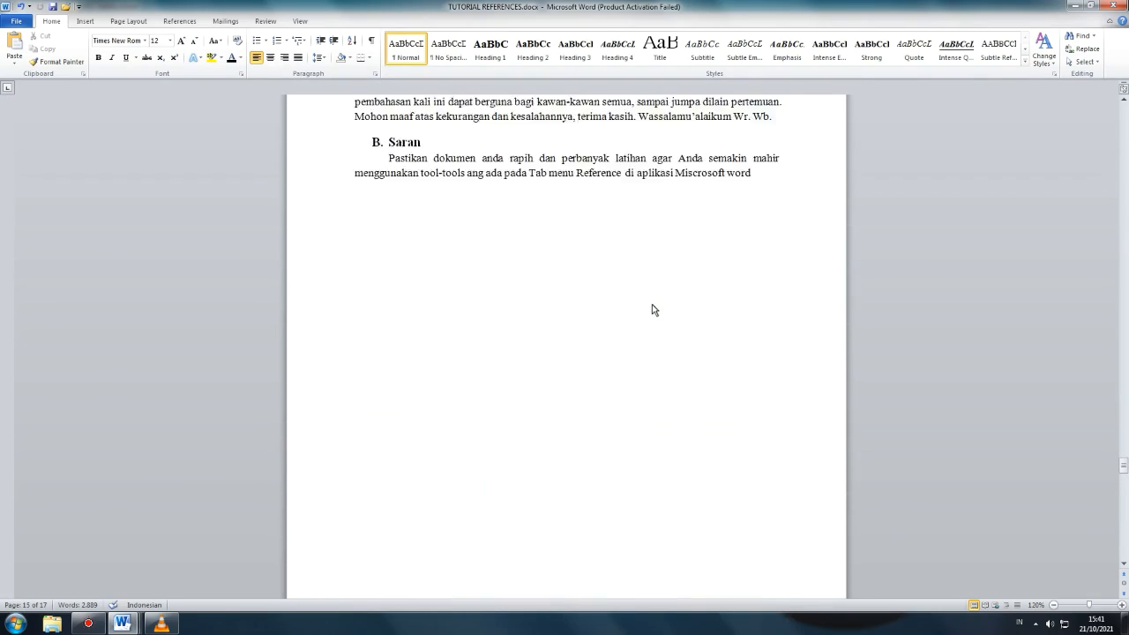
{"action": "scroll", "coordinate": [652, 308], "scroll_direction": "down", "scroll_amount": 6}
{"action": "scroll", "coordinate": [652, 308], "scroll_direction": "down", "scroll_amount": 5}
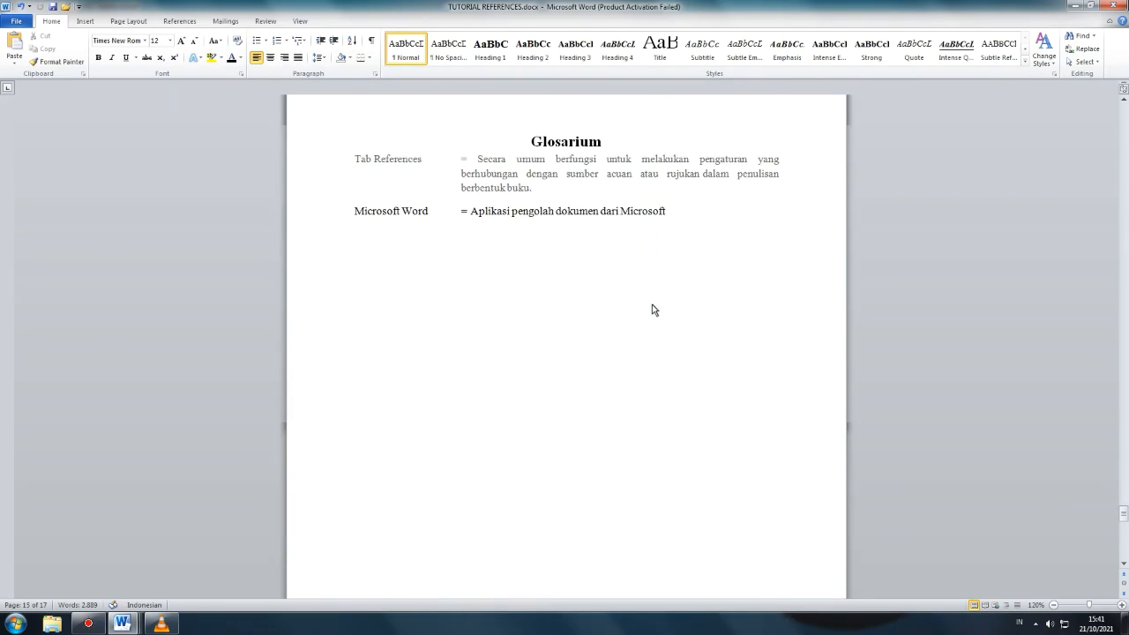
{"action": "scroll", "coordinate": [583, 370], "scroll_direction": "down", "scroll_amount": 10}
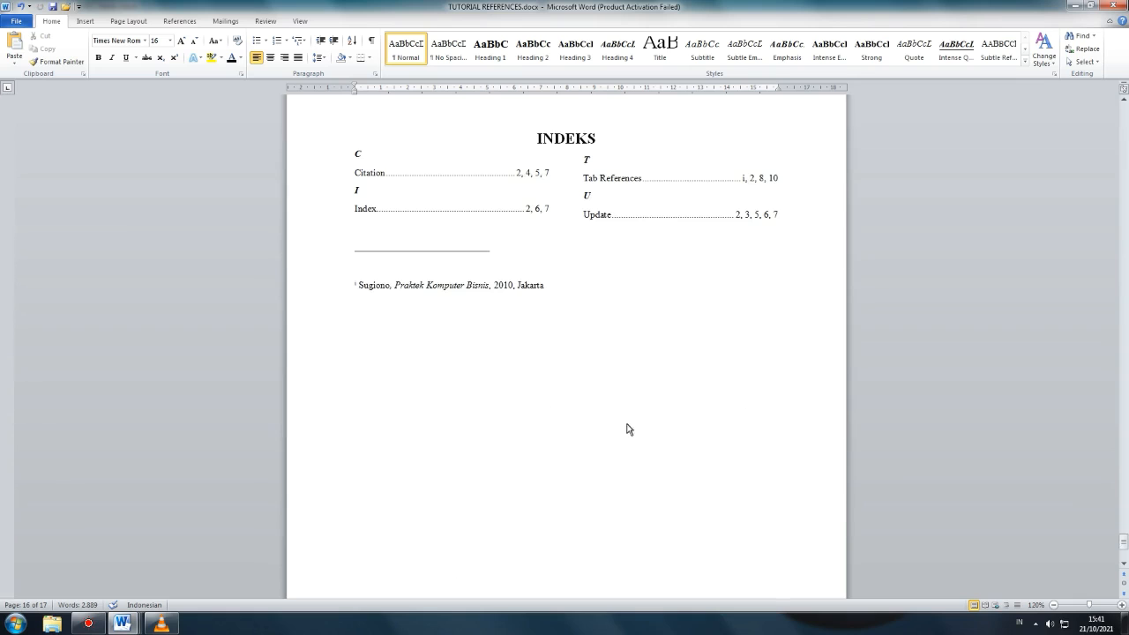
Put the cursor on the empty line below the index, with the References tools showing.
{"action": "left_click", "coordinate": [480, 227]}
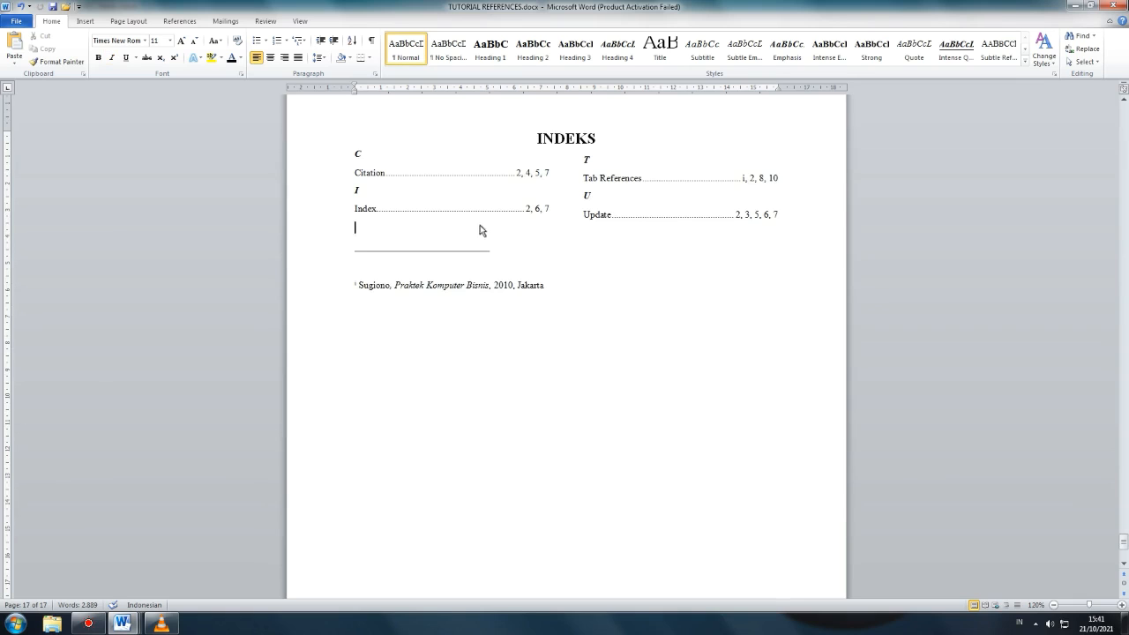
{"action": "left_click", "coordinate": [264, 21]}
{"action": "left_click", "coordinate": [179, 22]}
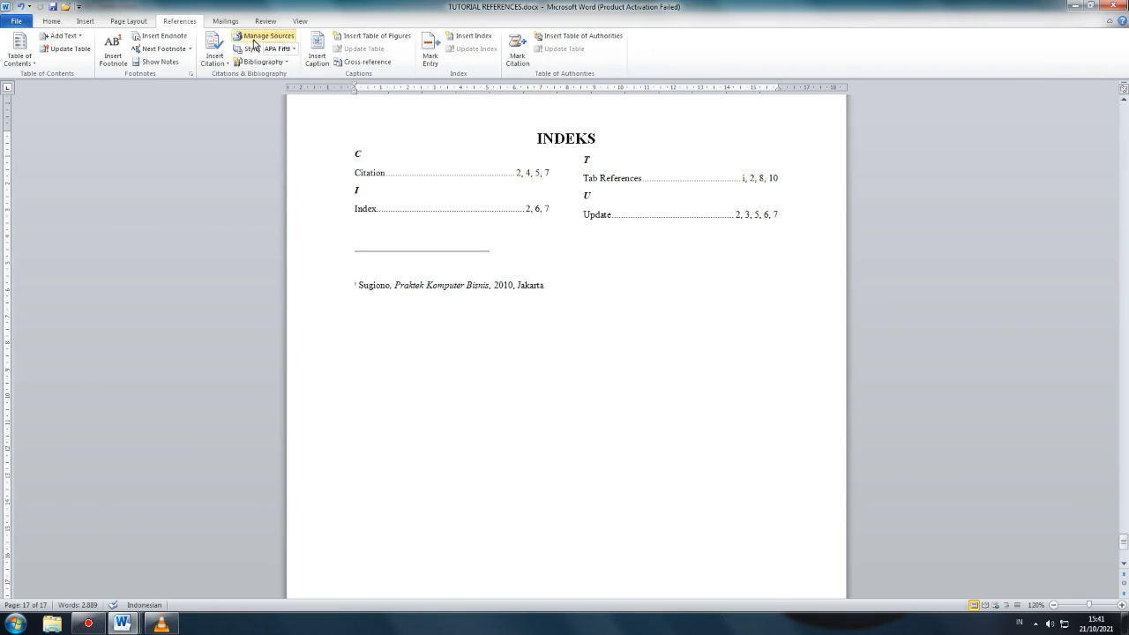
Insert a Formal-format Table of Authorities for the Cases category below the index.
{"action": "left_click", "coordinate": [564, 42]}
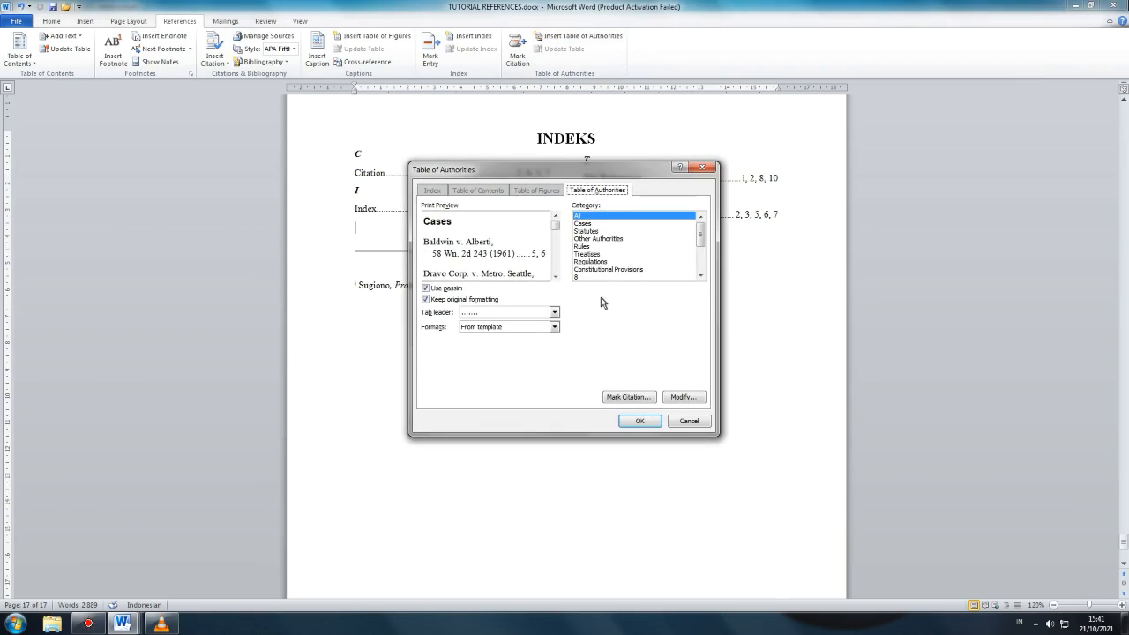
{"action": "left_click", "coordinate": [554, 326]}
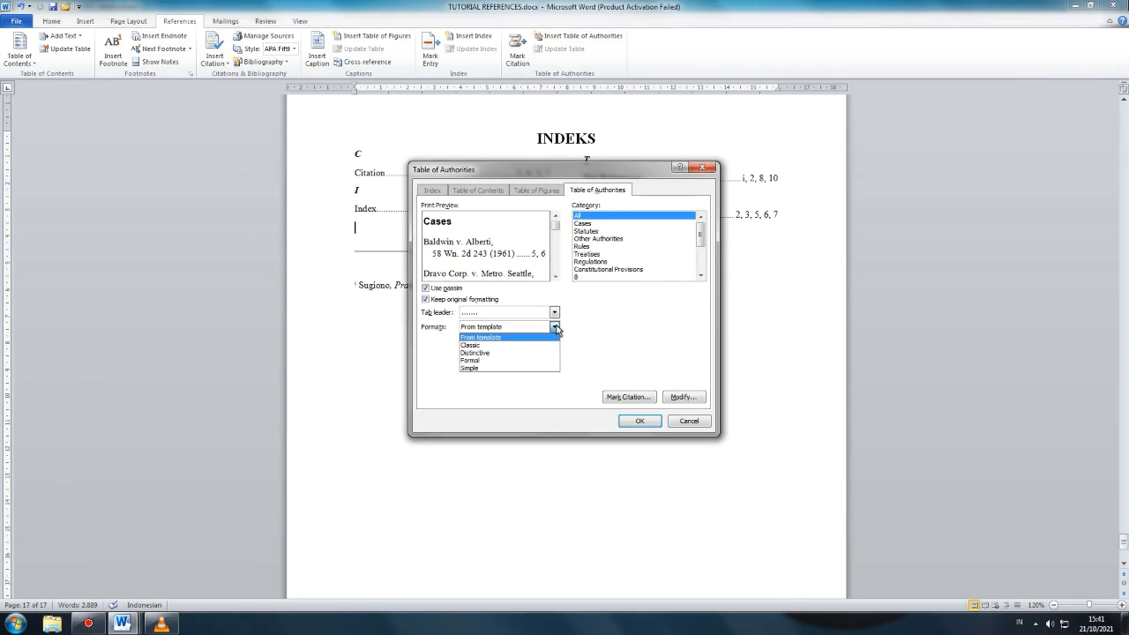
{"action": "left_click", "coordinate": [527, 360]}
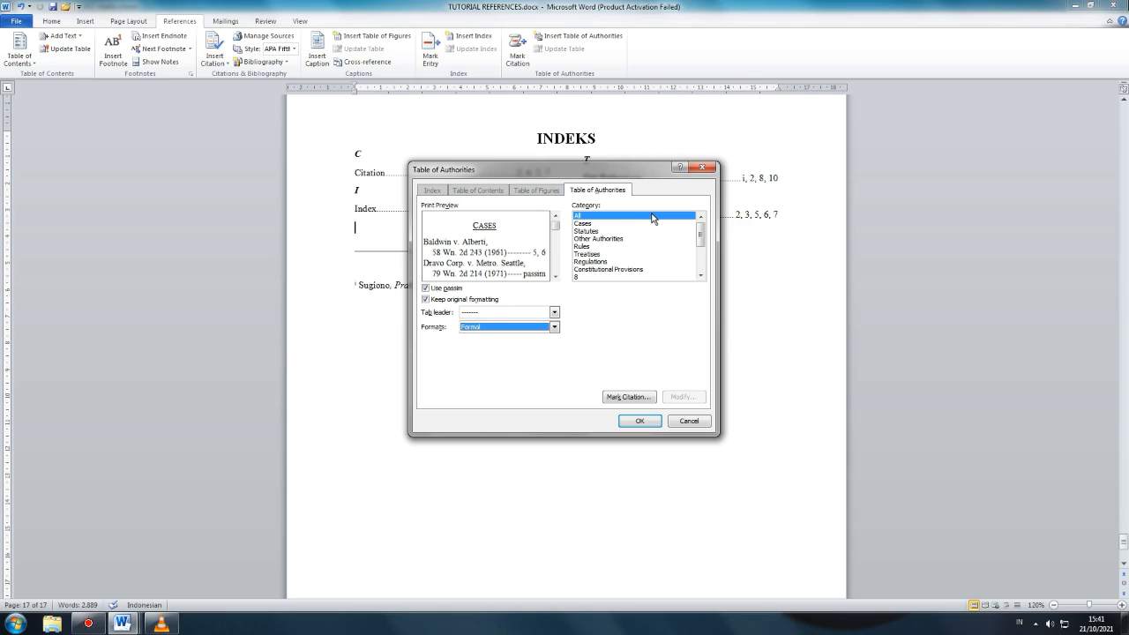
{"action": "left_click", "coordinate": [597, 224]}
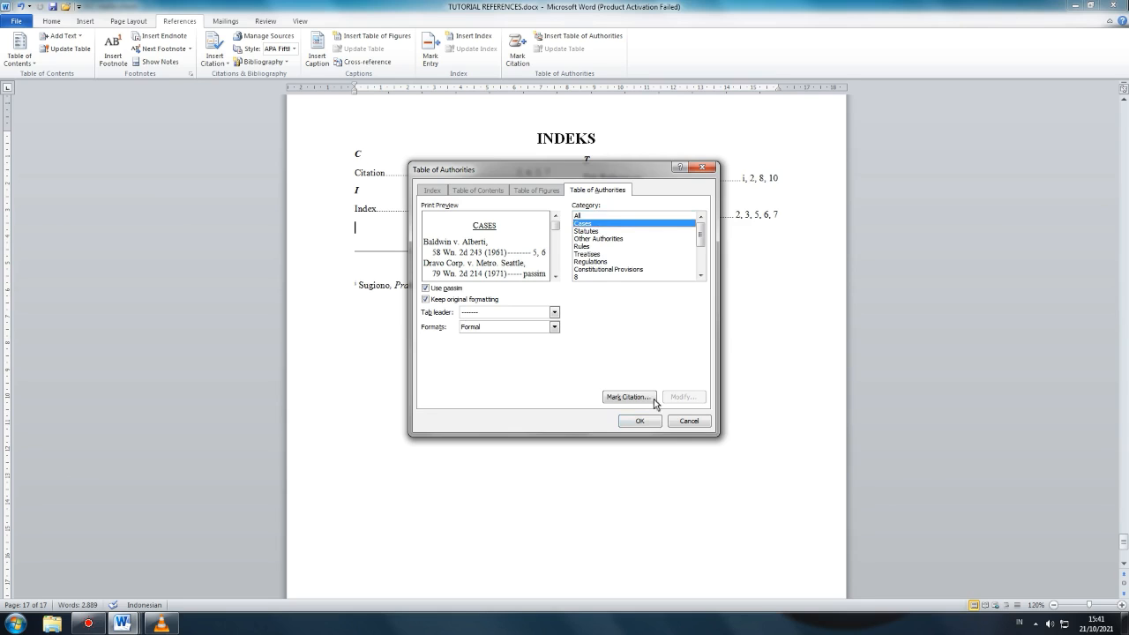
{"action": "left_click", "coordinate": [639, 420]}
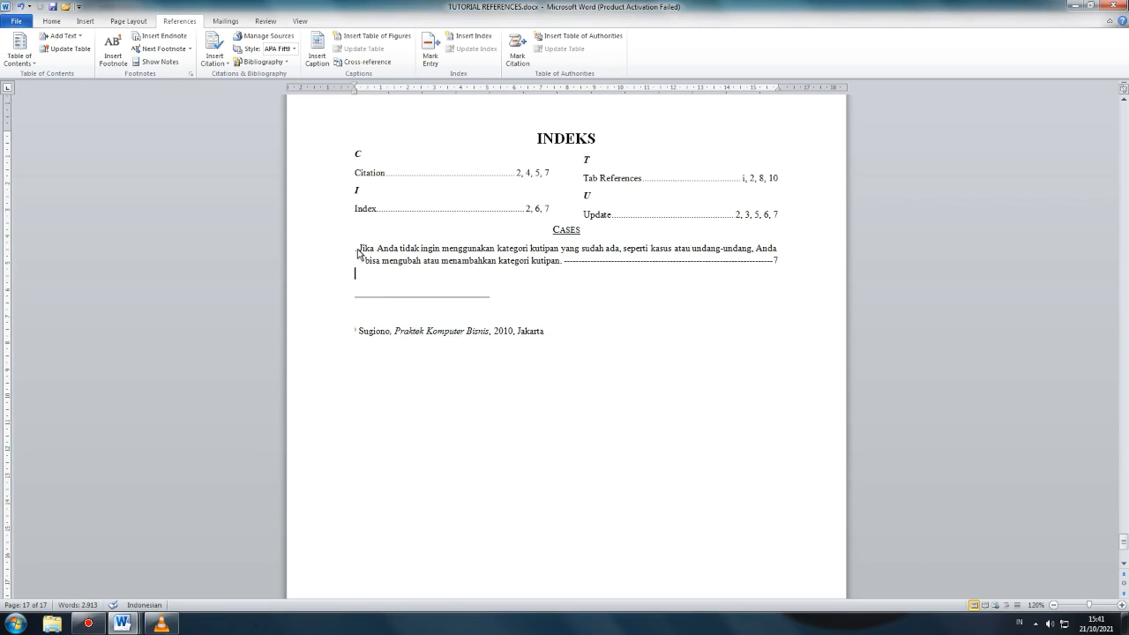
{"action": "left_click_drag", "start_coordinate": [358, 251], "coordinate": [556, 283]}
Mark the Baldwin v. Alberti line on page 7 as a Cases citation.
{"action": "left_click", "coordinate": [553, 288]}
{"action": "scroll", "coordinate": [979, 102], "scroll_direction": "up", "scroll_amount": 4}
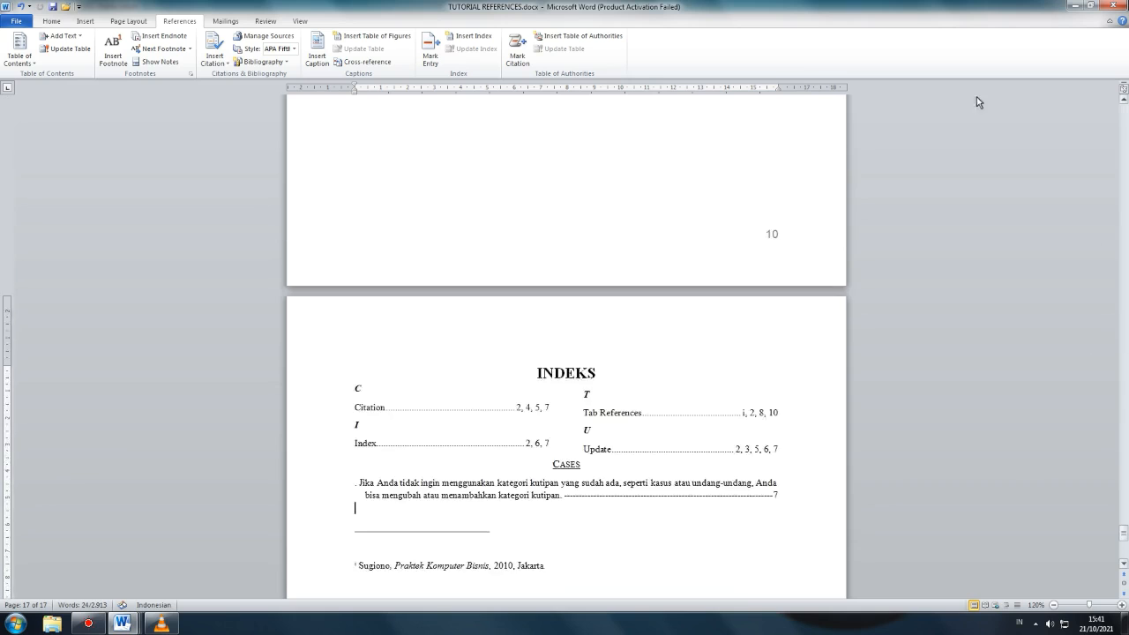
{"action": "scroll", "coordinate": [976, 102], "scroll_direction": "up", "scroll_amount": 20}
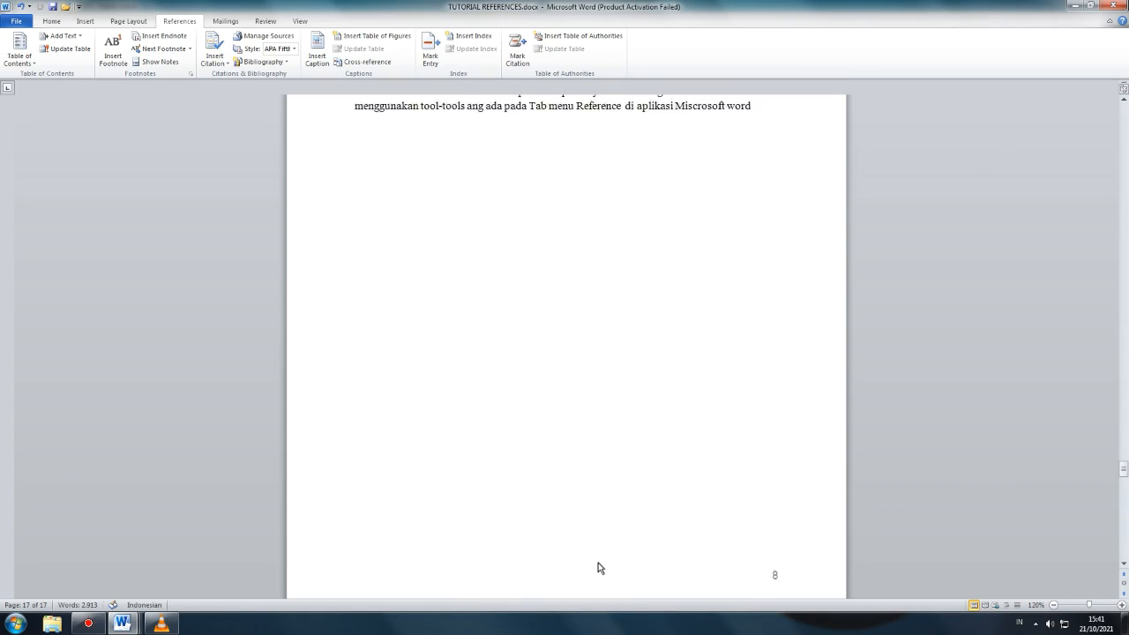
{"action": "scroll", "coordinate": [598, 567], "scroll_direction": "up", "scroll_amount": 15}
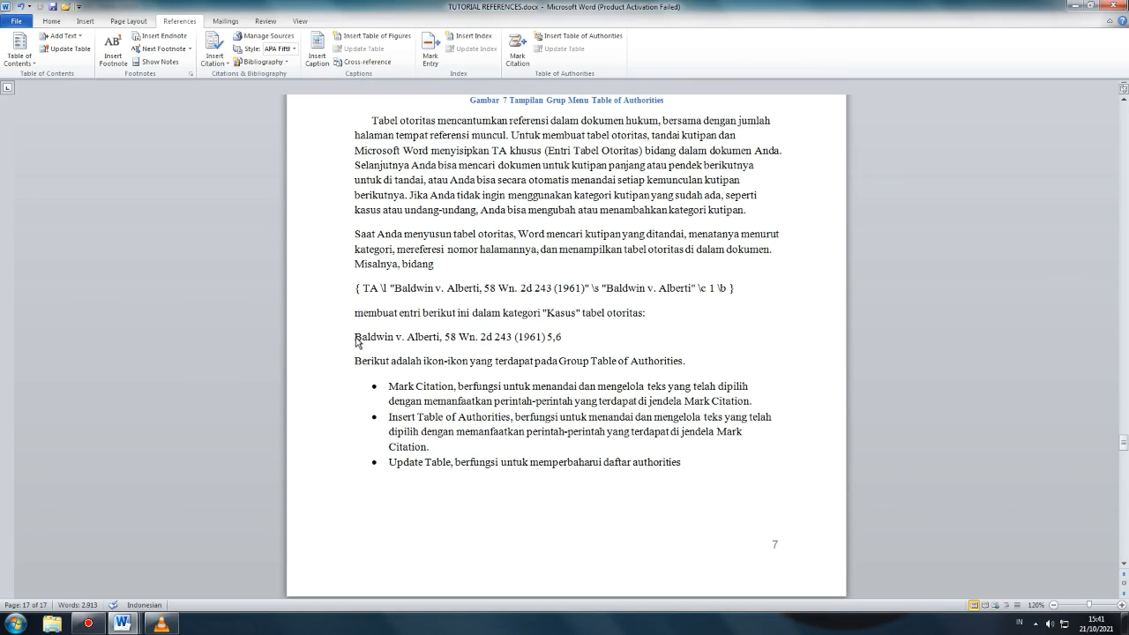
{"action": "left_click_drag", "start_coordinate": [355, 338], "coordinate": [573, 348]}
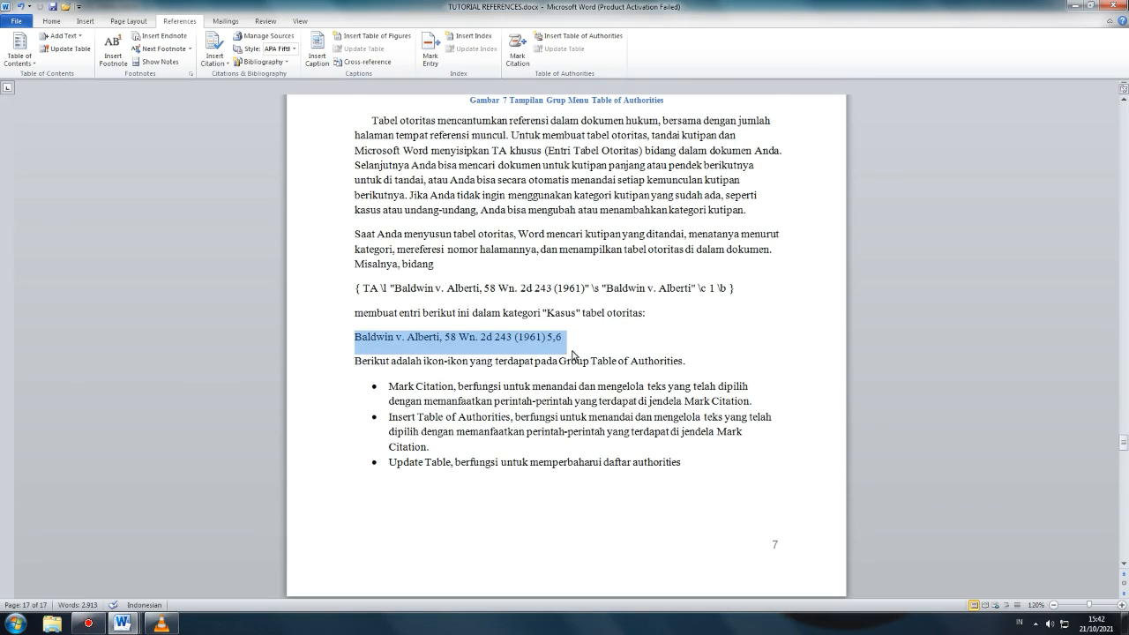
{"action": "left_click", "coordinate": [519, 57]}
{"action": "left_click", "coordinate": [645, 267]}
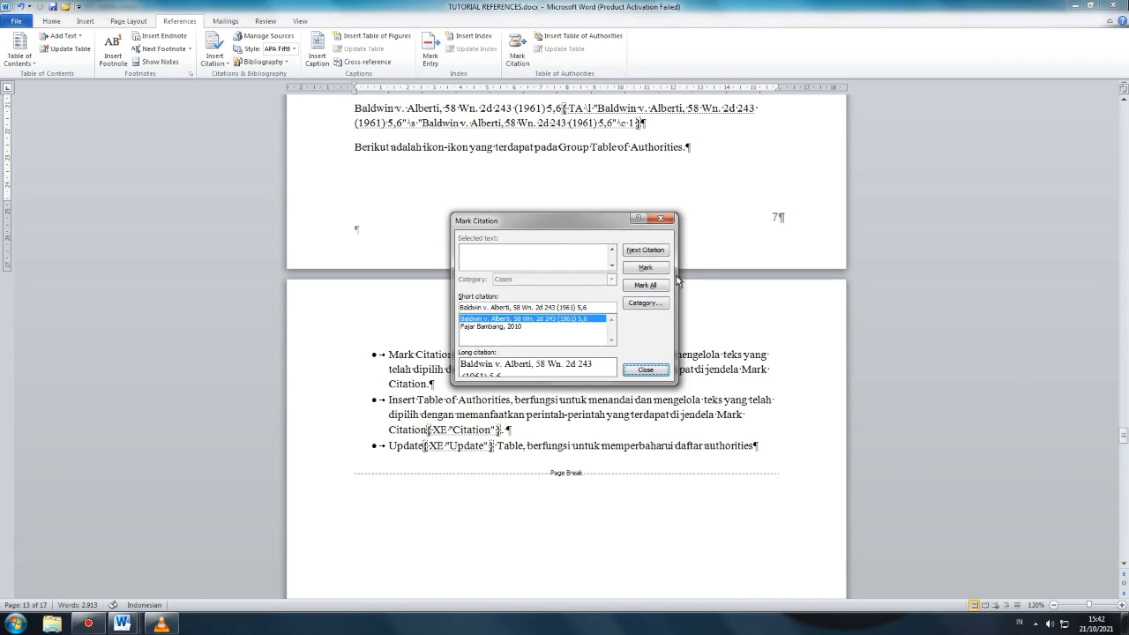
{"action": "left_click", "coordinate": [645, 370]}
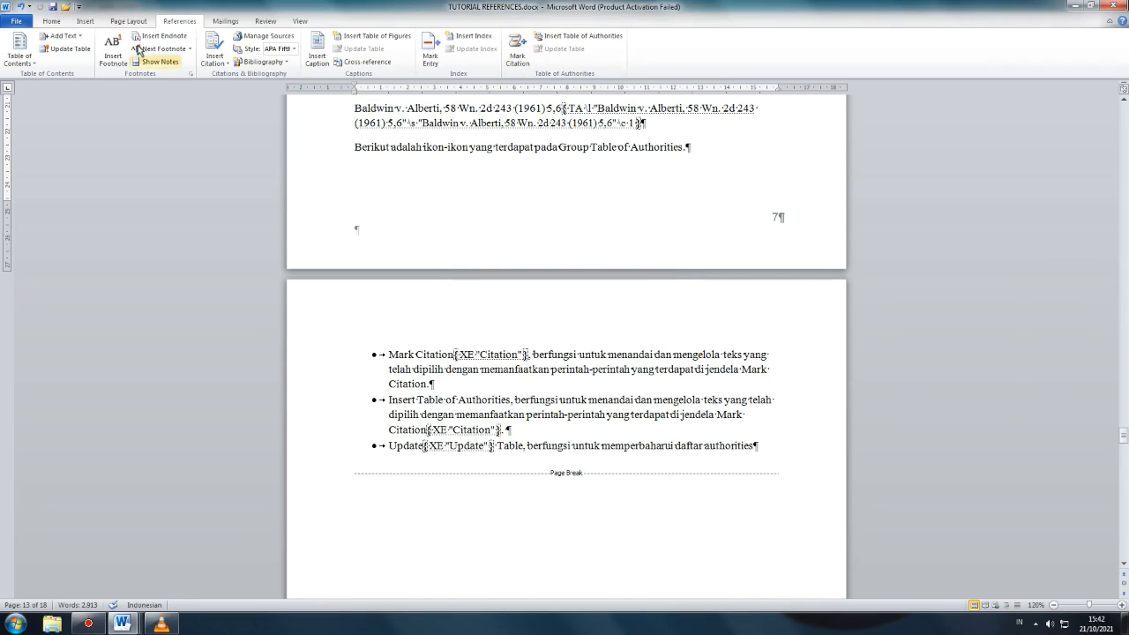
Hide formatting marks from the Home tools and scroll back down to INDEKS.
{"action": "left_click", "coordinate": [55, 25]}
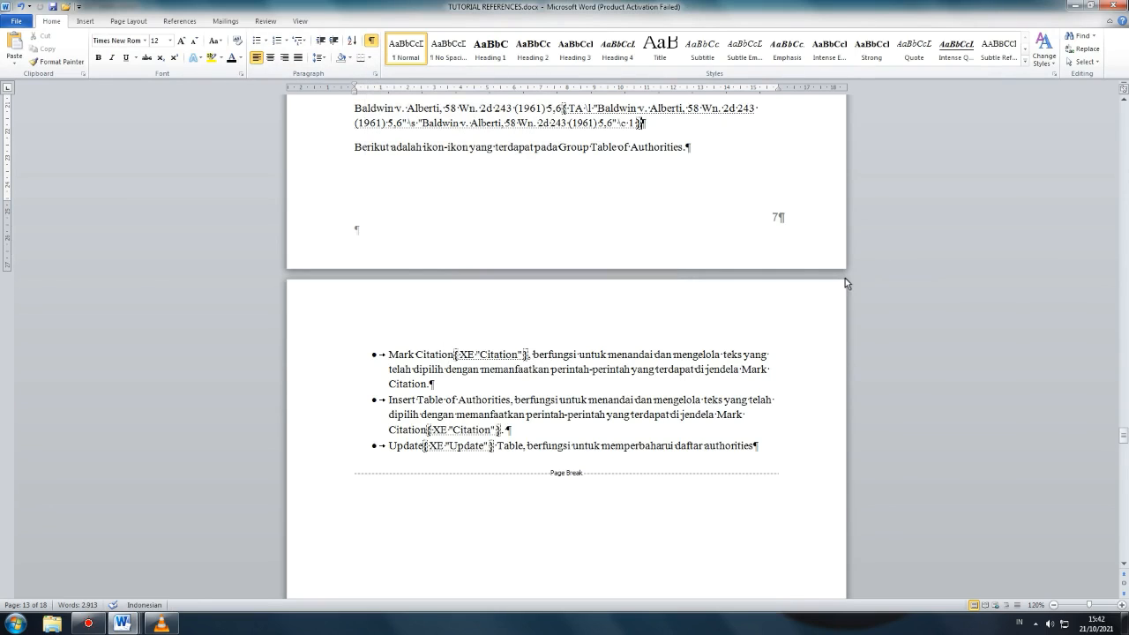
{"action": "key", "text": "ctrl+shift+8"}
{"action": "scroll", "coordinate": [845, 278], "scroll_direction": "down", "scroll_amount": 20}
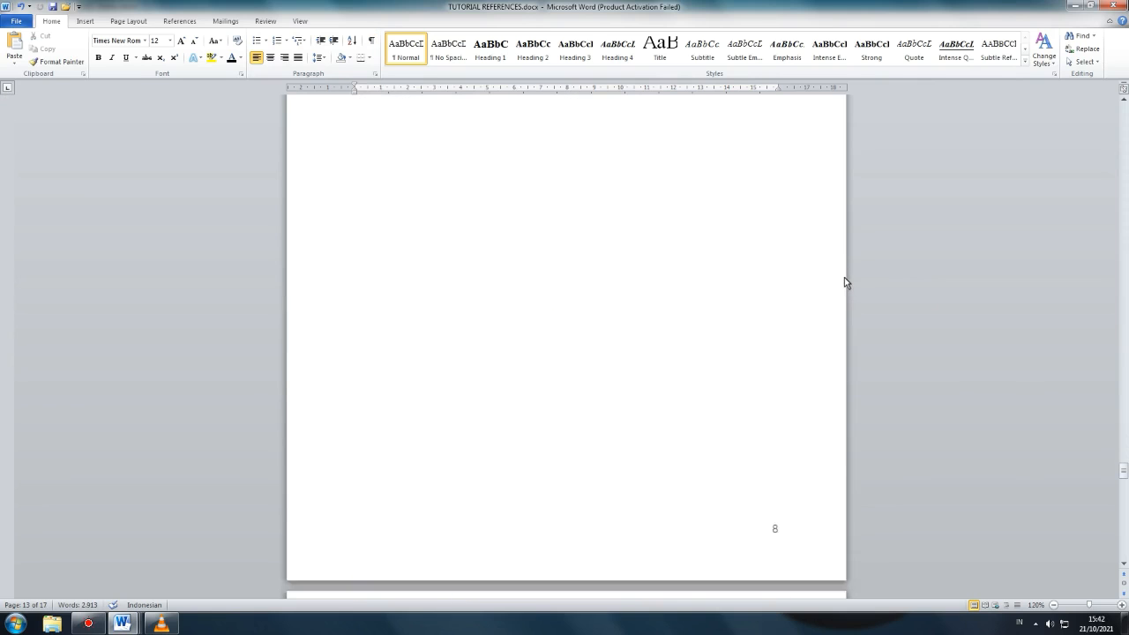
{"action": "scroll", "coordinate": [705, 347], "scroll_direction": "down", "scroll_amount": 20}
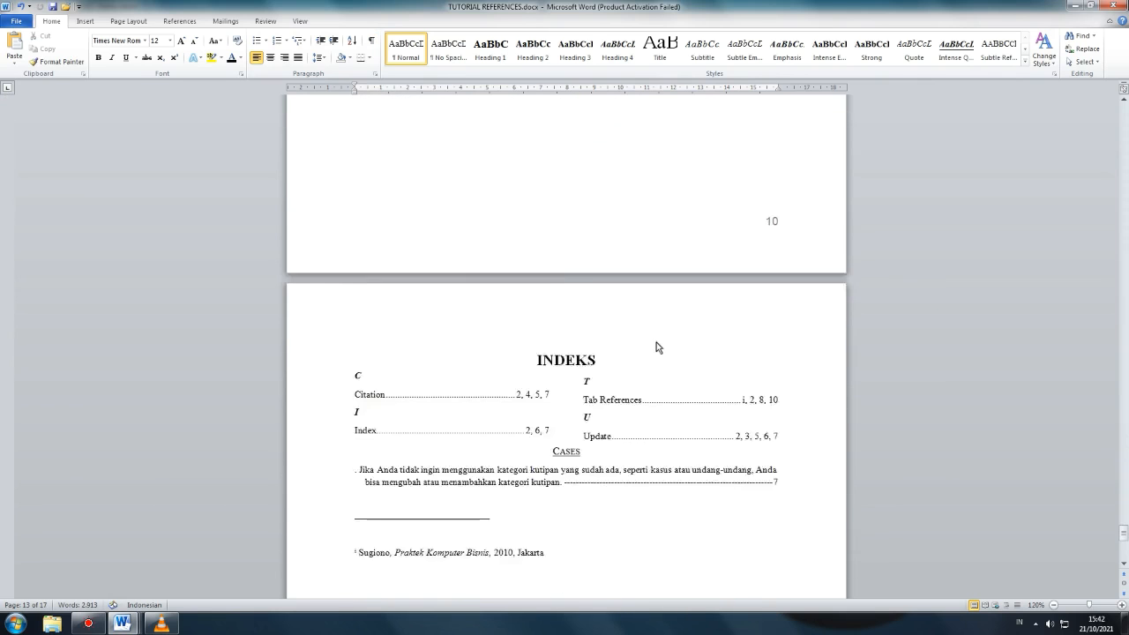
Update the Cases table of authorities so it also lists Baldwin v. Alberti.
{"action": "left_click", "coordinate": [584, 313]}
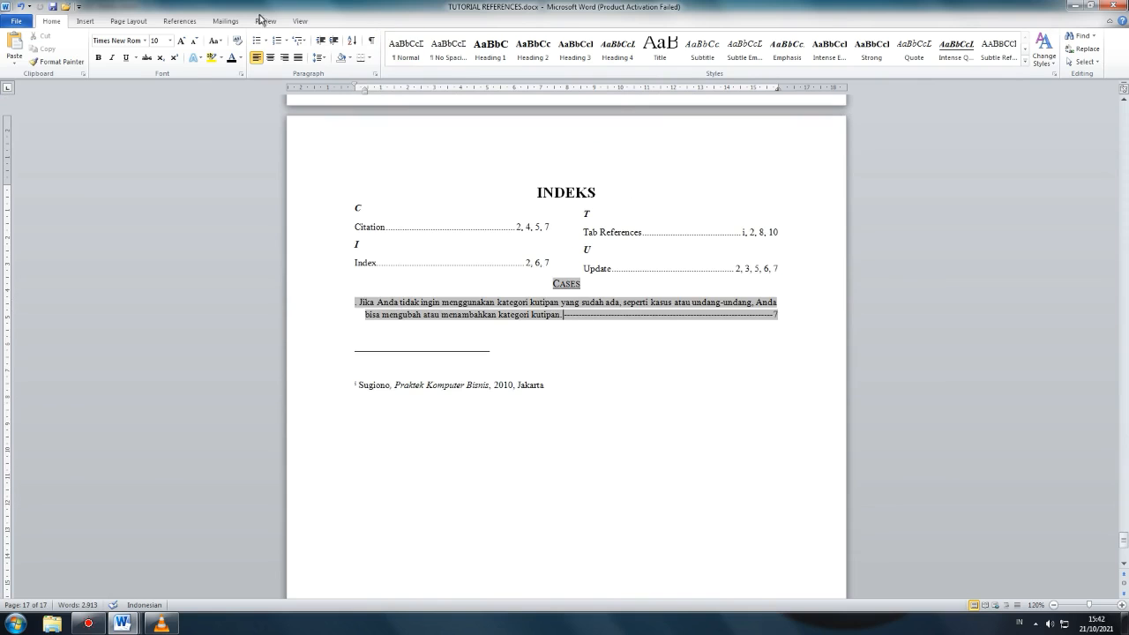
{"action": "left_click", "coordinate": [194, 20]}
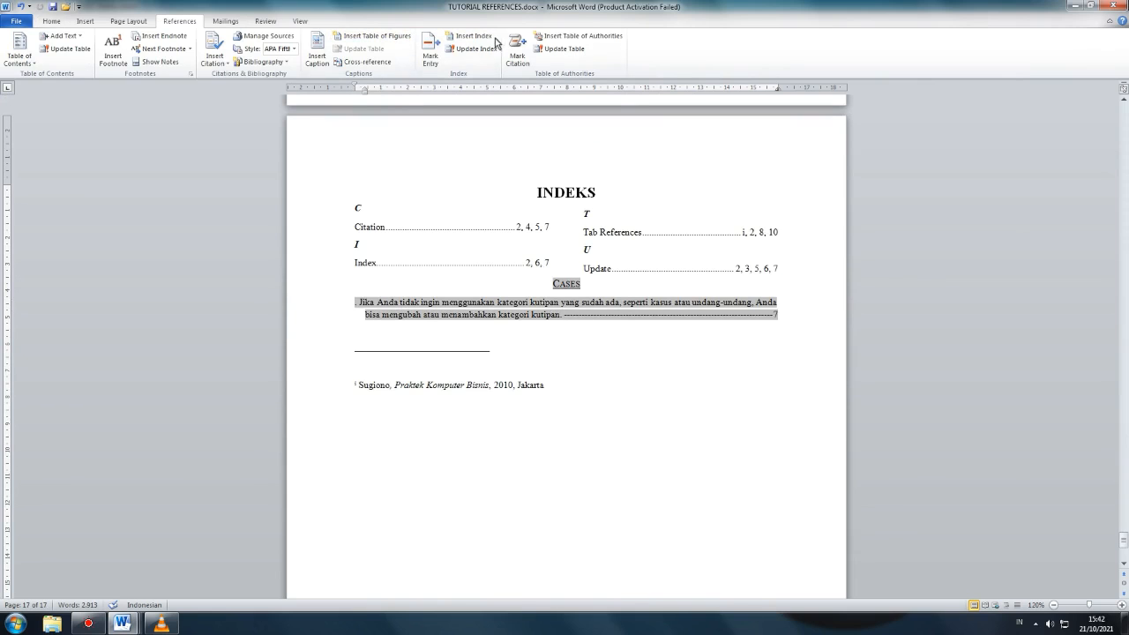
{"action": "left_click", "coordinate": [561, 48]}
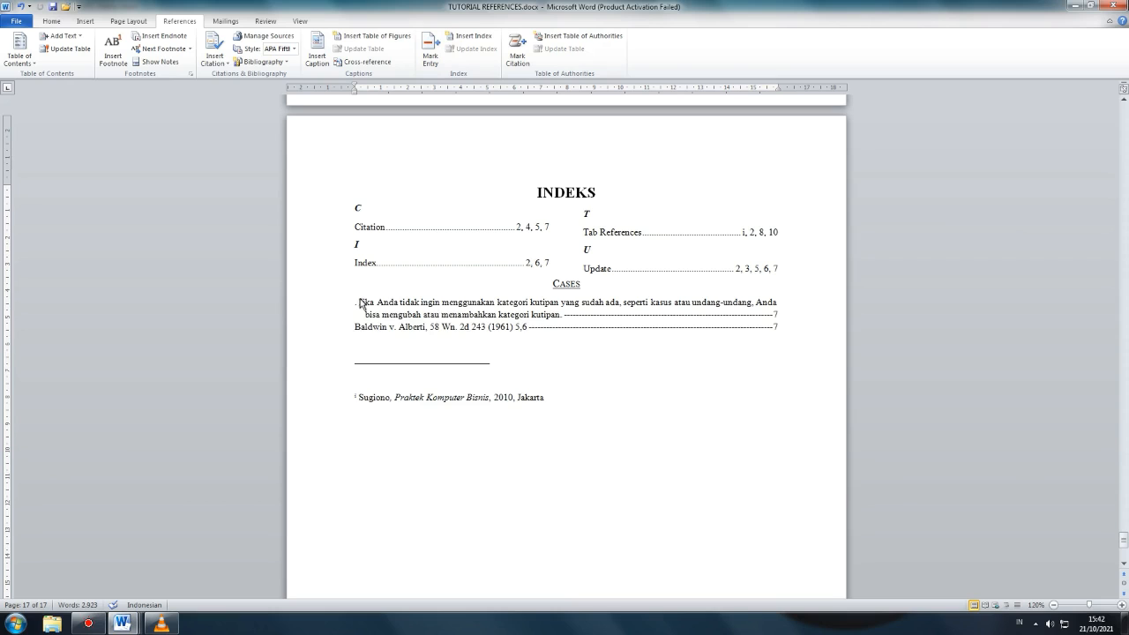
{"action": "left_click_drag", "start_coordinate": [360, 304], "coordinate": [599, 330]}
{"action": "key", "text": "Right"}
{"action": "scroll", "coordinate": [746, 245], "scroll_direction": "up", "scroll_amount": 10}
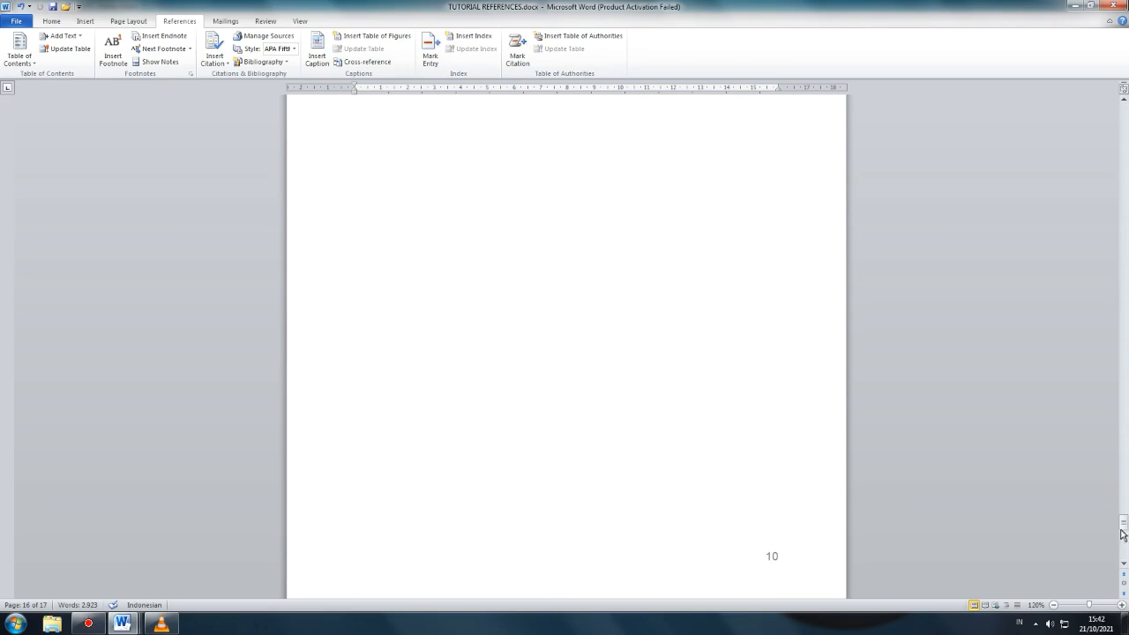
Return to the title page and browse the View, Review, Mailings, References and Page Layout tools.
{"action": "left_click_drag", "start_coordinate": [1122, 534], "coordinate": [1061, 144]}
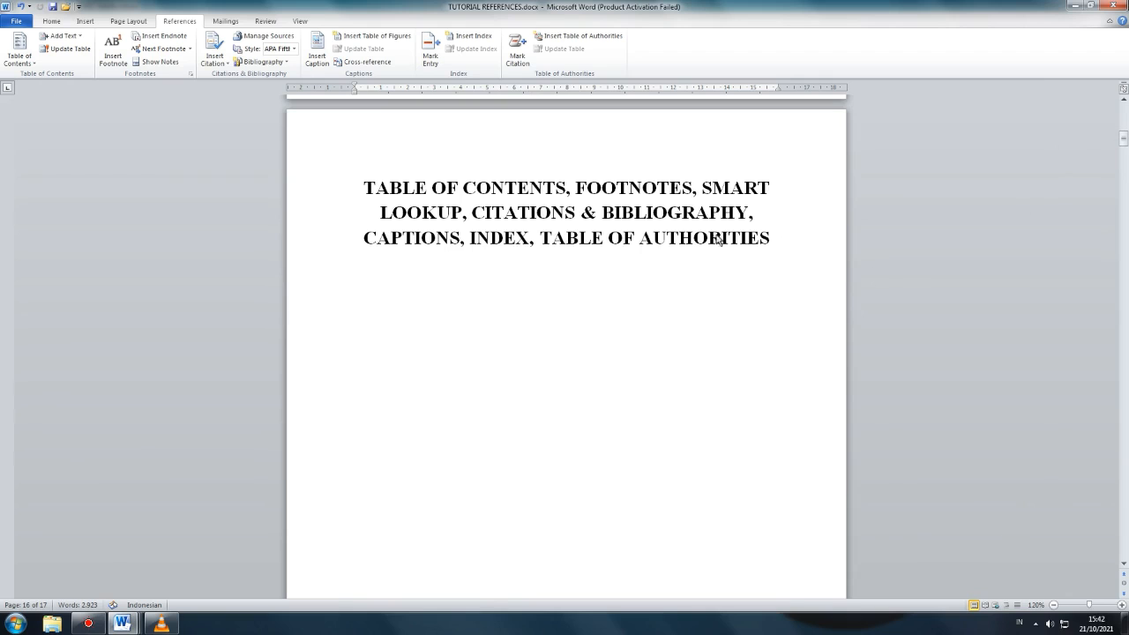
{"action": "left_click", "coordinate": [299, 21]}
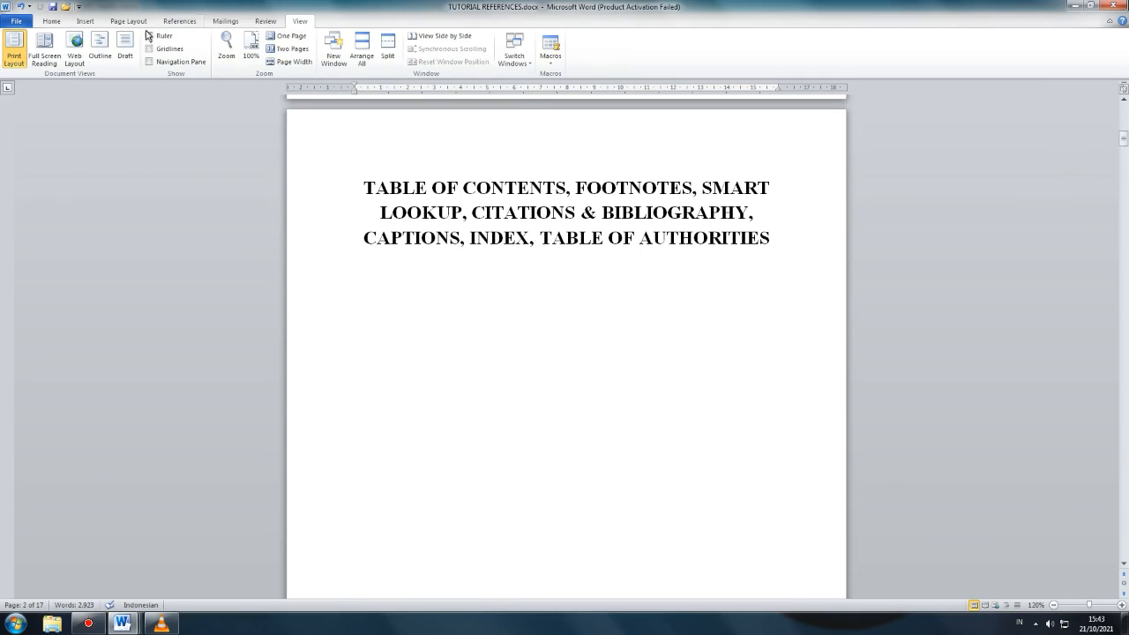
{"action": "left_click", "coordinate": [266, 22]}
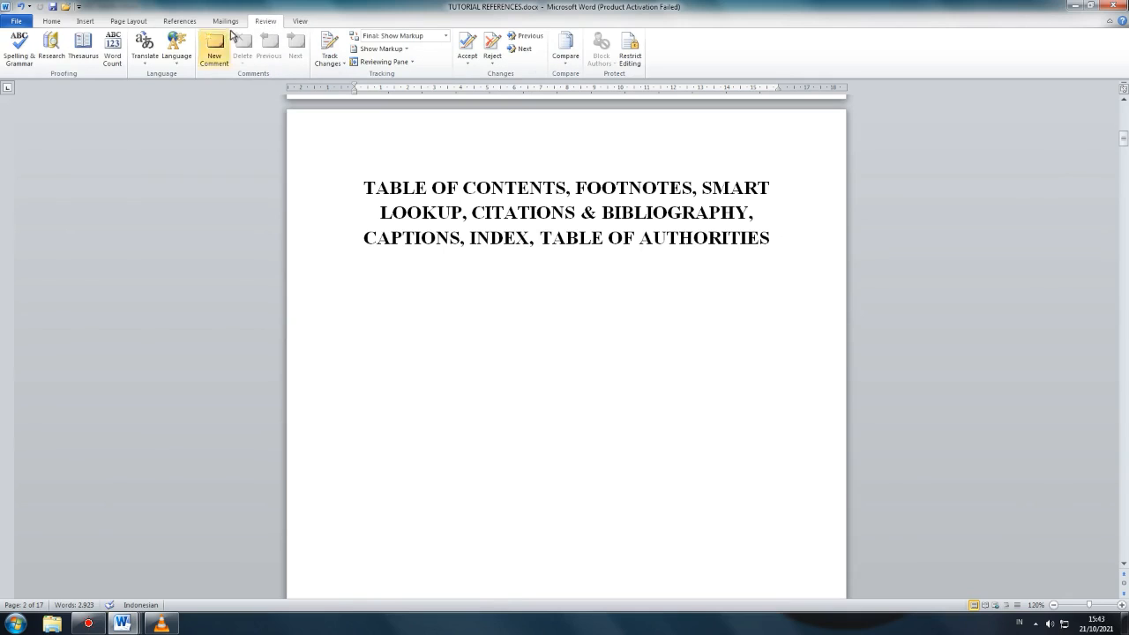
{"action": "left_click", "coordinate": [225, 21]}
{"action": "left_click", "coordinate": [162, 25]}
{"action": "left_click", "coordinate": [132, 21]}
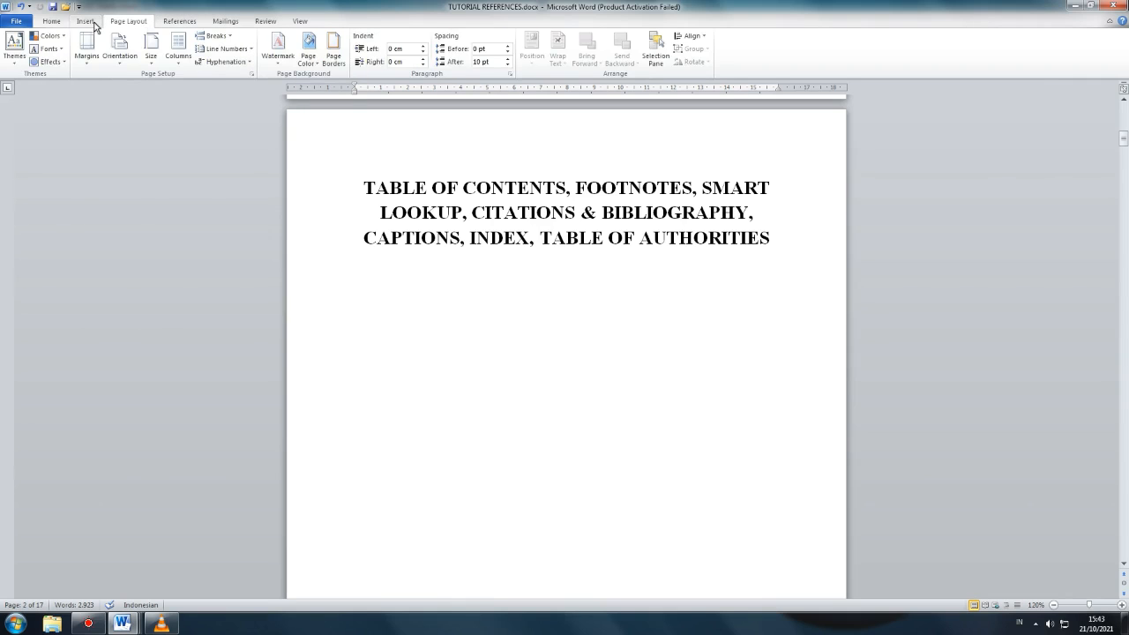